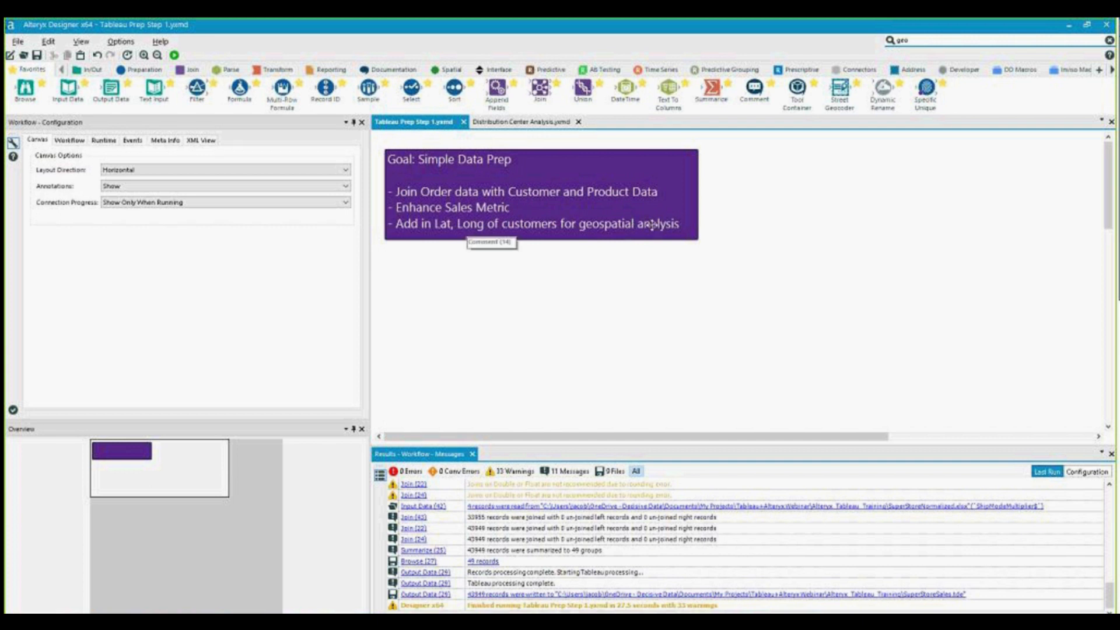
# Step: Add an Input Data tool below the goal comment that reads the FactOrder$ sheet of SuperStoreNormalized.xlsx
pyautogui.moveTo(69, 91); pyautogui.dragTo(430, 277)
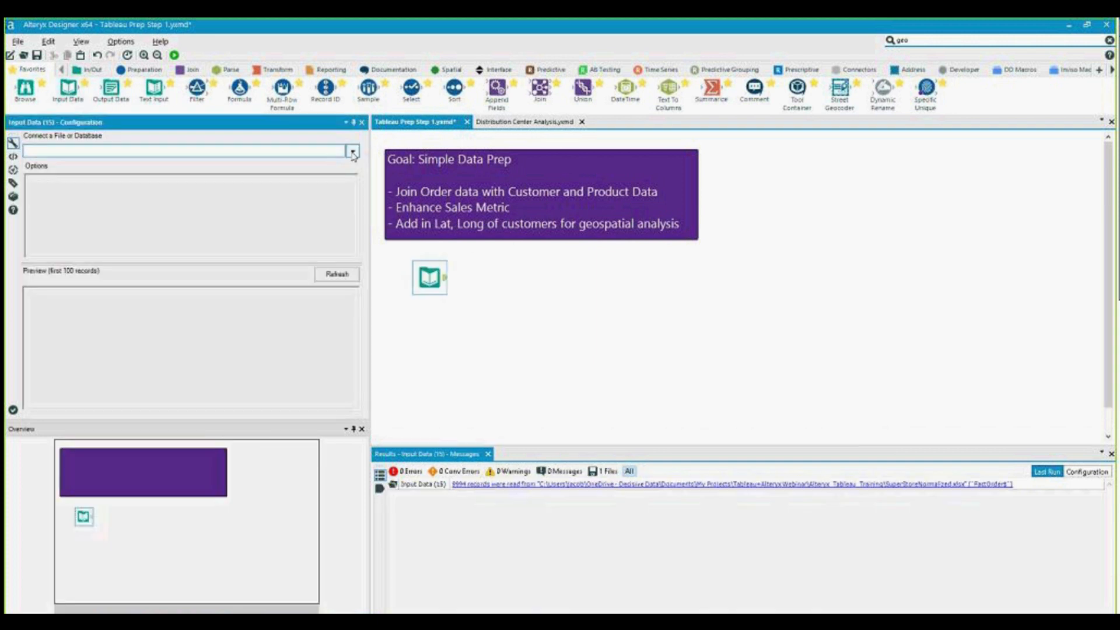
pyautogui.click(353, 150)
pyautogui.click(270, 166)
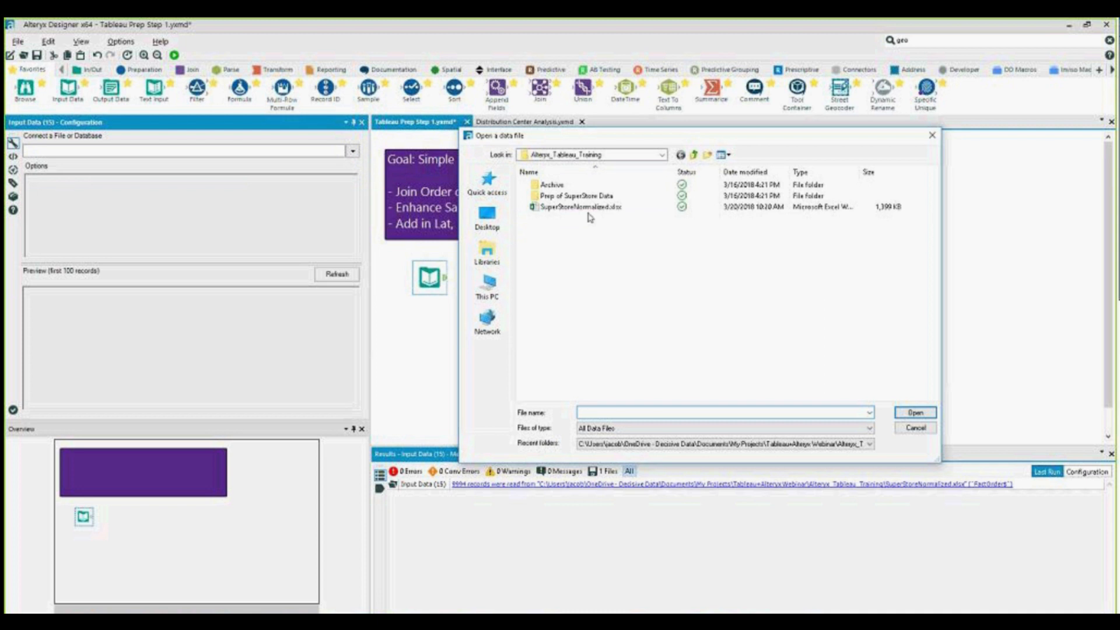
pyautogui.click(589, 207)
pyautogui.click(916, 413)
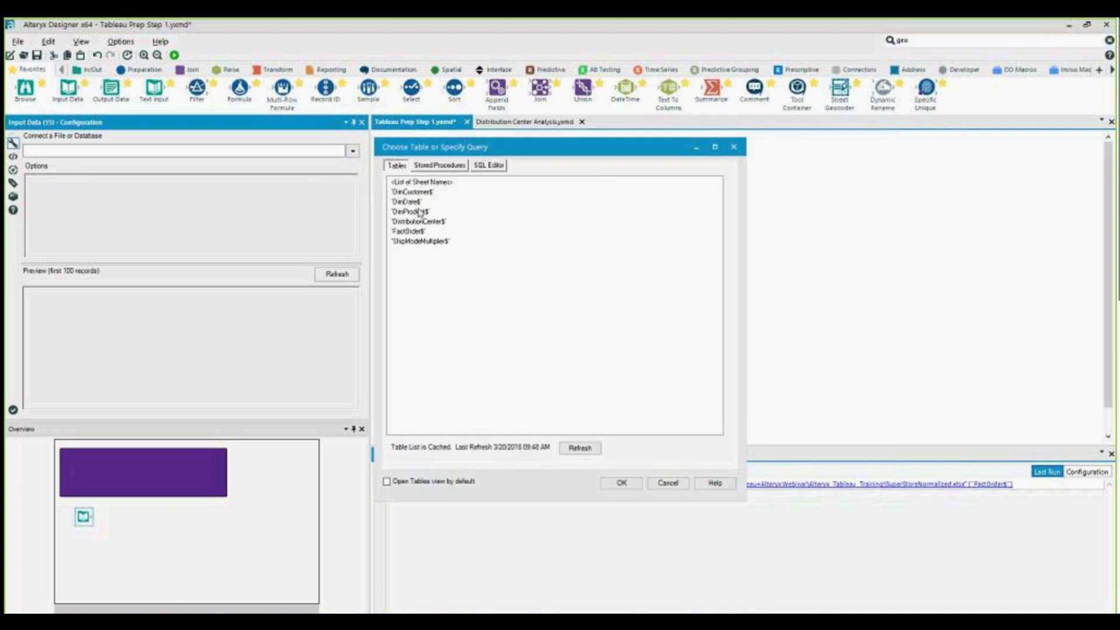
pyautogui.click(415, 231)
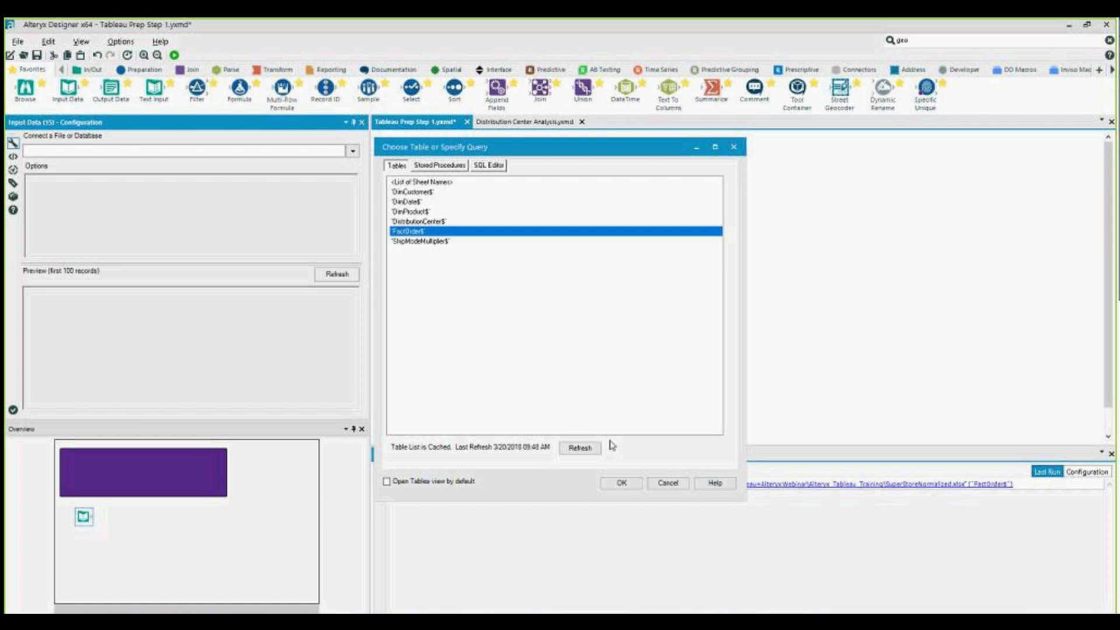
pyautogui.click(621, 484)
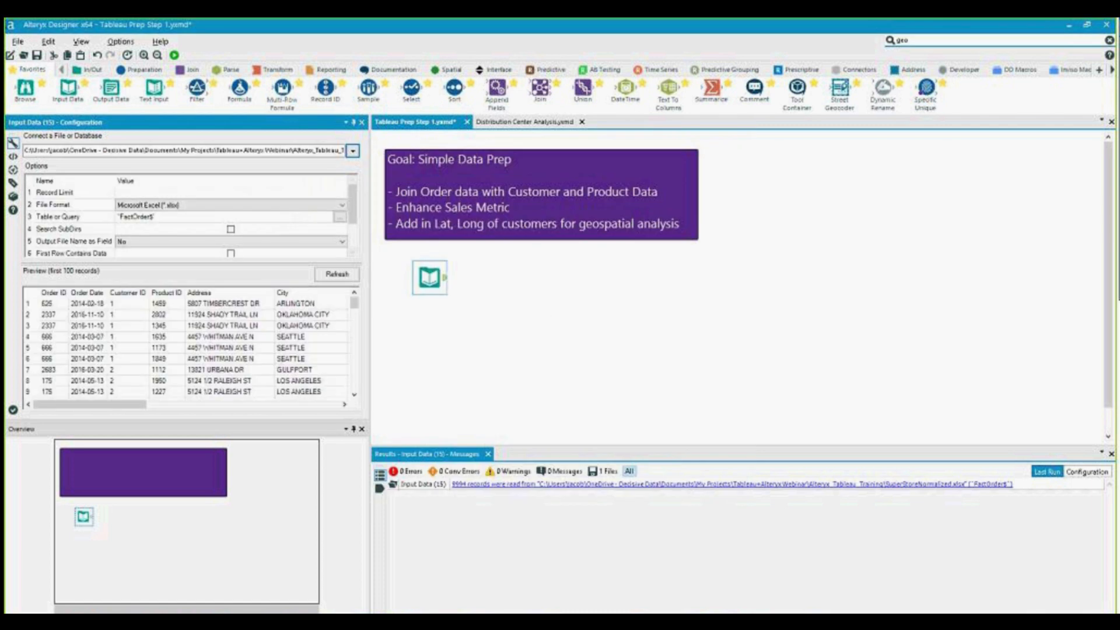
# Step: Review the available data connection types and examine the order input's output records across to the last columns
pyautogui.click(353, 152)
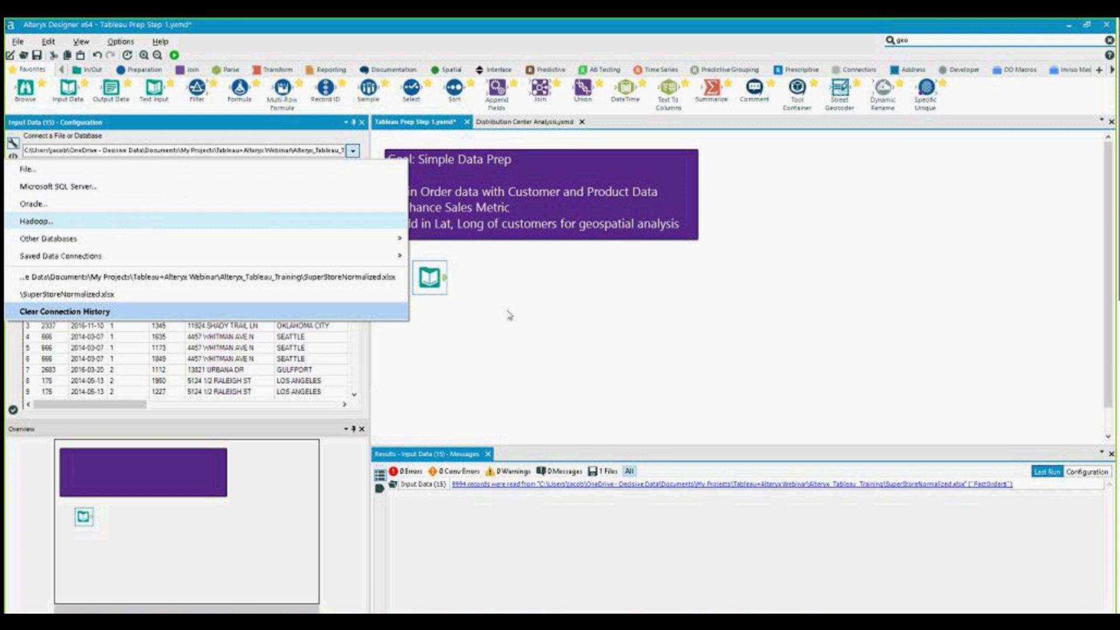
pyautogui.click(517, 332)
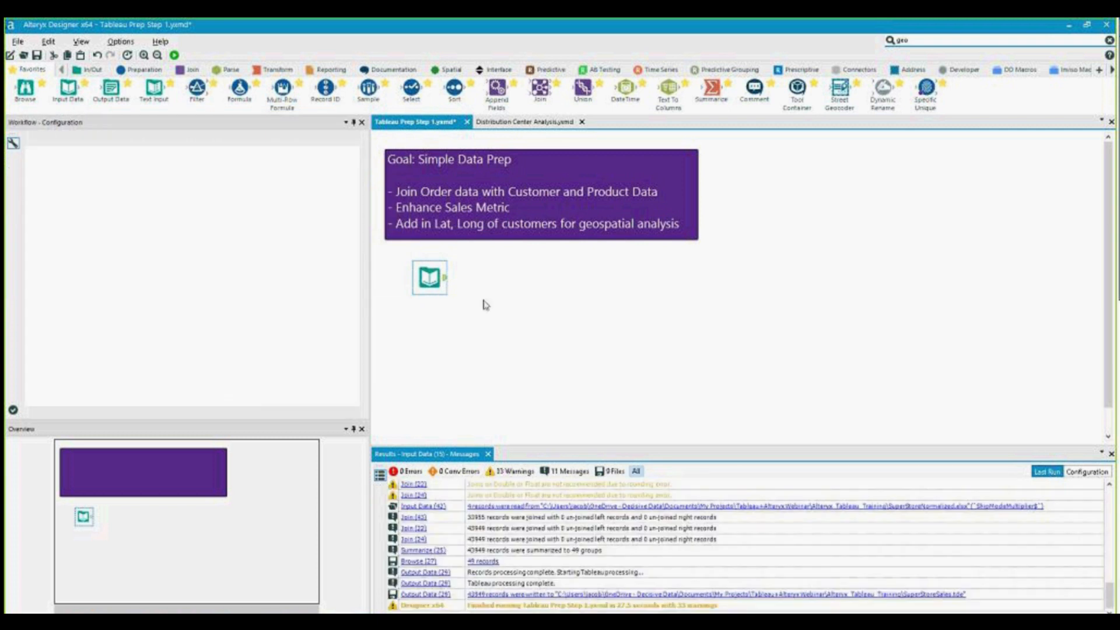
pyautogui.click(446, 282)
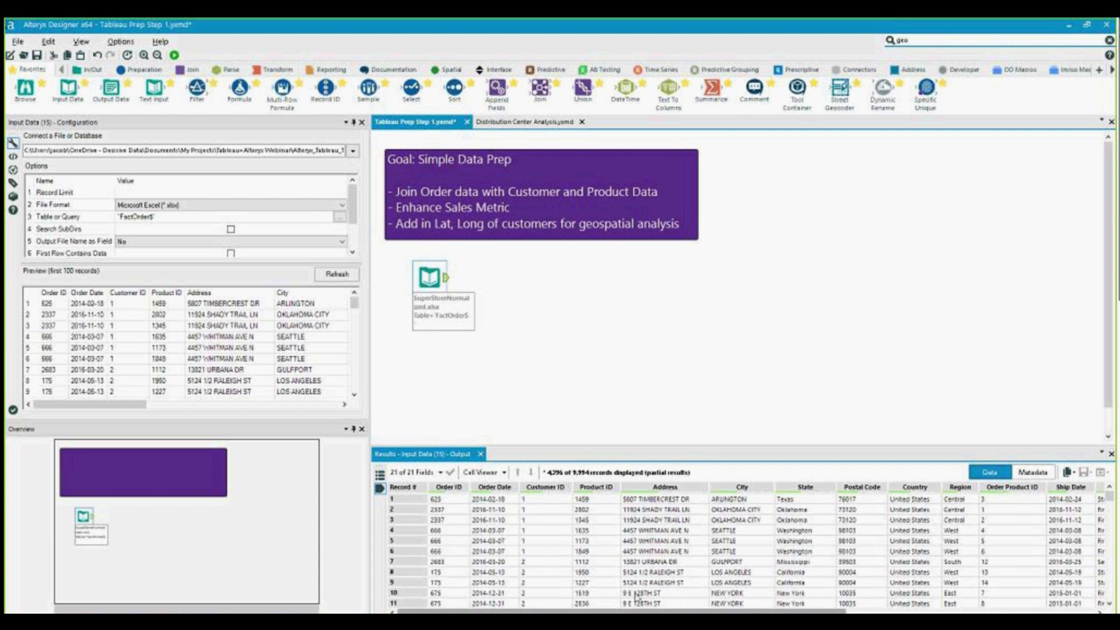
pyautogui.moveTo(638, 611); pyautogui.dragTo(974, 608)
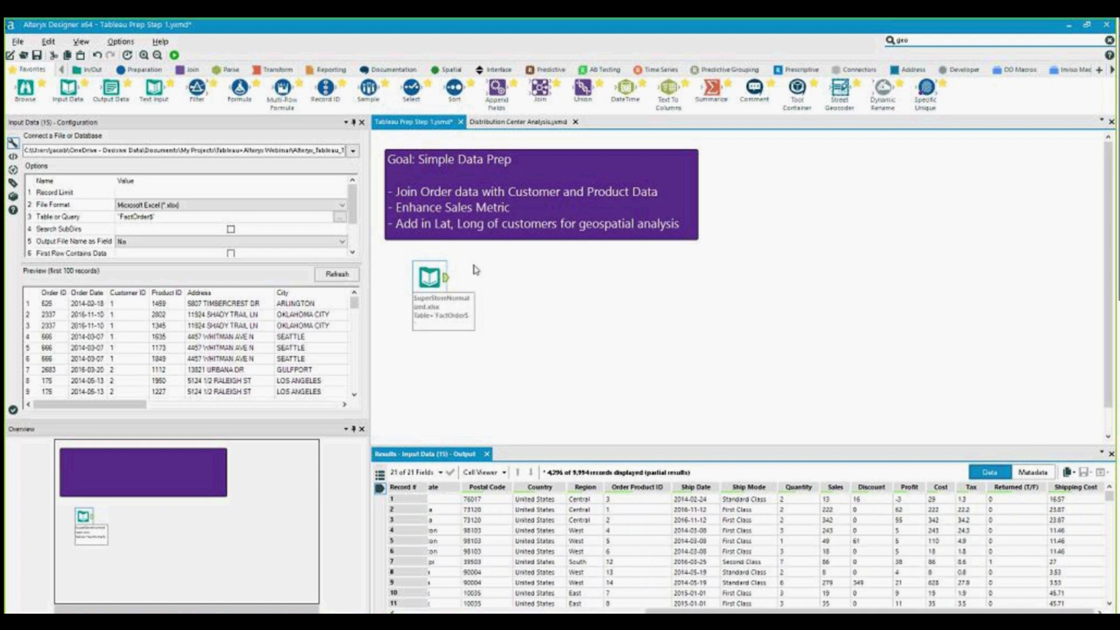
# Step: Connect a Select tool after the order input and change the Ship Date field's type to Date
pyautogui.moveTo(411, 87); pyautogui.dragTo(495, 277)
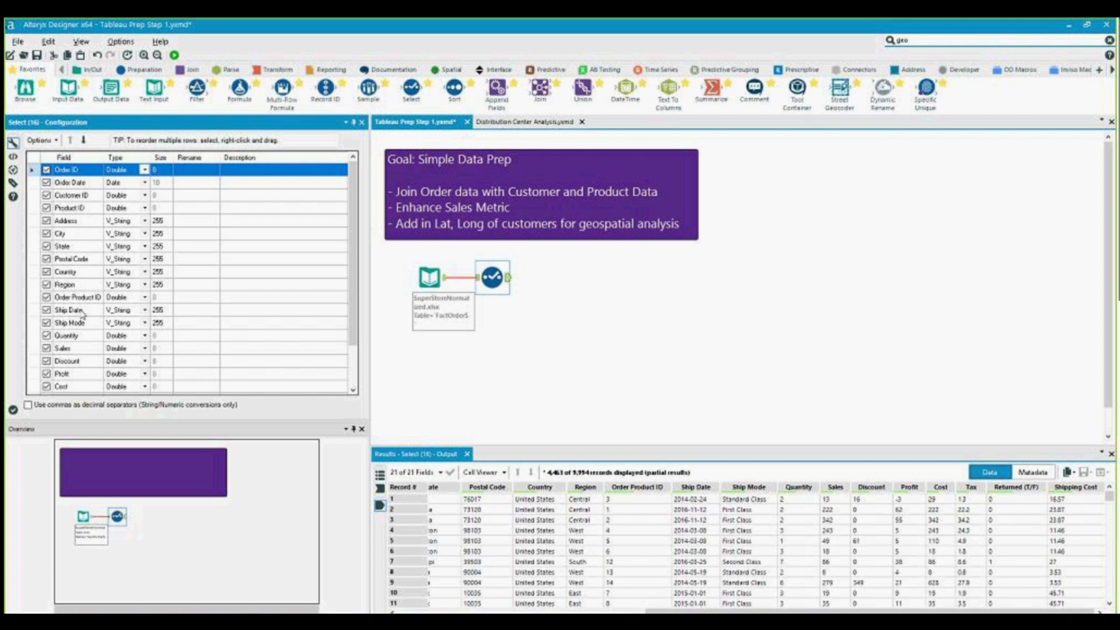
pyautogui.click(133, 312)
pyautogui.click(134, 311)
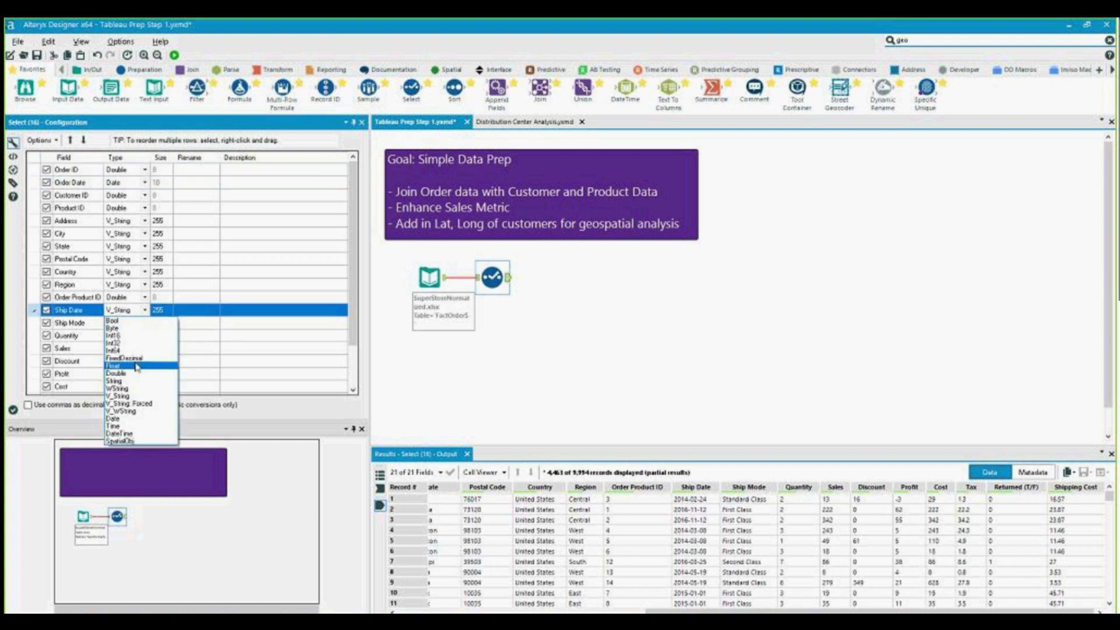
pyautogui.click(125, 418)
# Step: Change the Returned (T/F) field's type to V_String in the Select tool
pyautogui.scroll(-2, 210, 335)
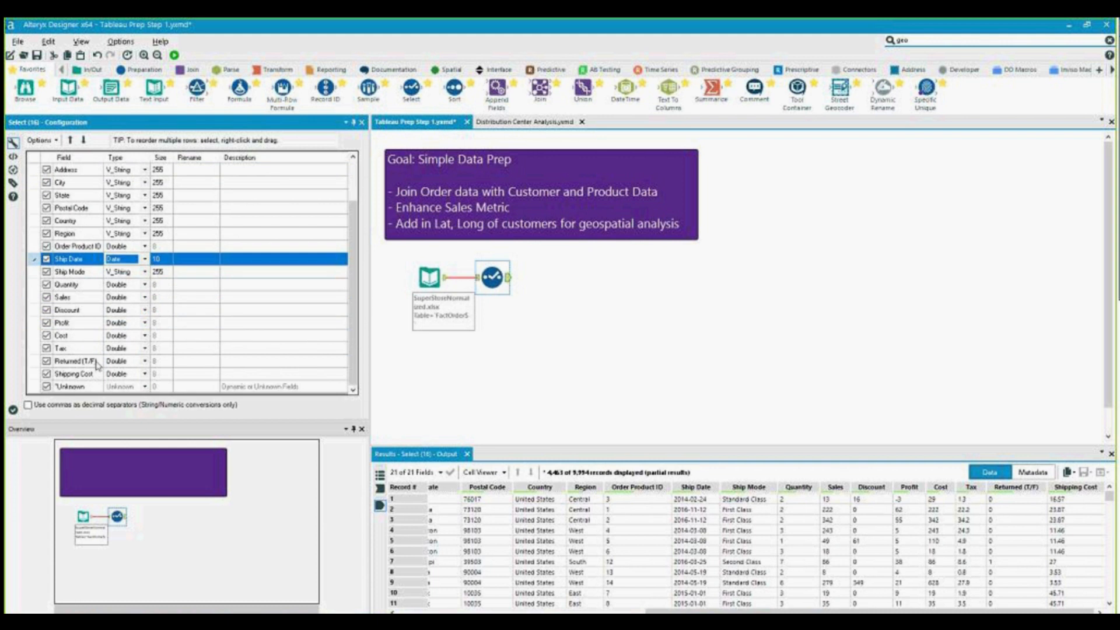
pyautogui.click(128, 363)
pyautogui.click(129, 363)
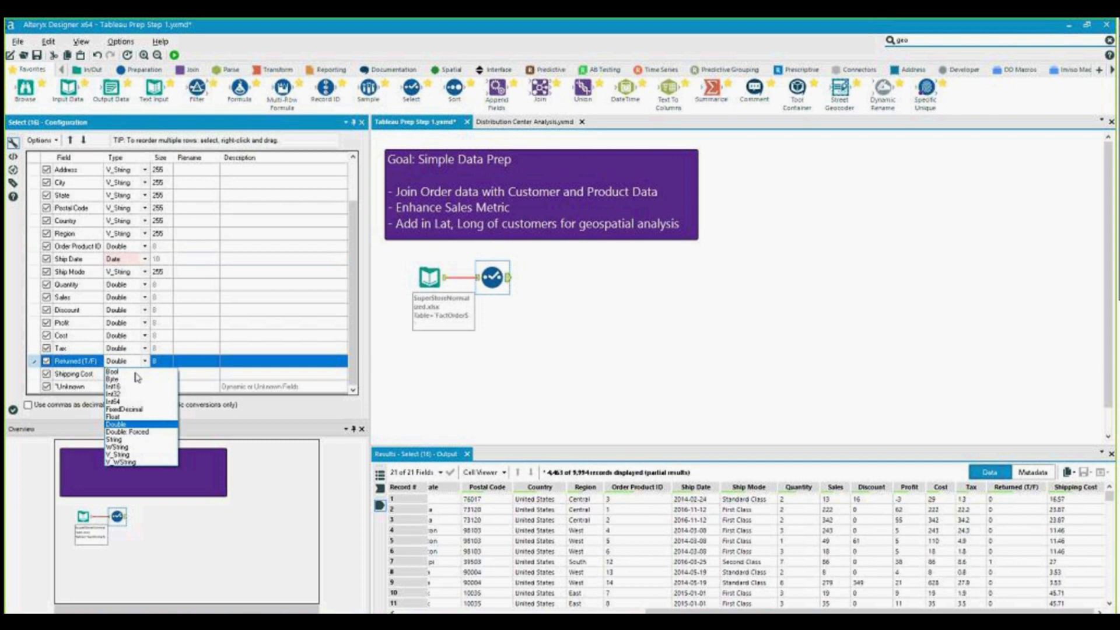
pyautogui.click(131, 455)
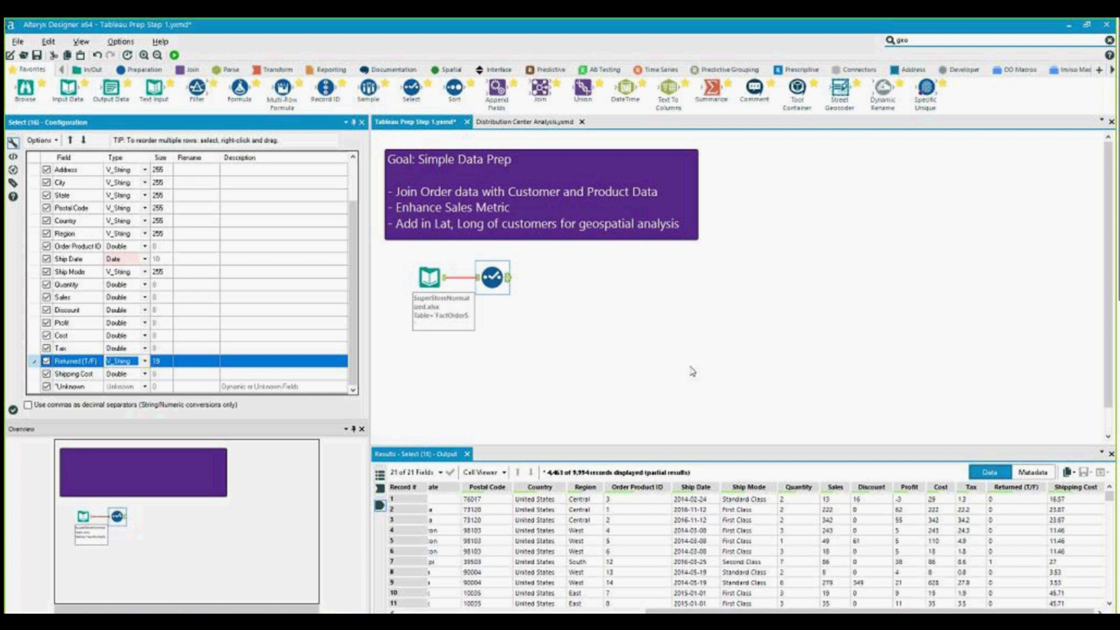
pyautogui.hotkey('ctrl', 'r')
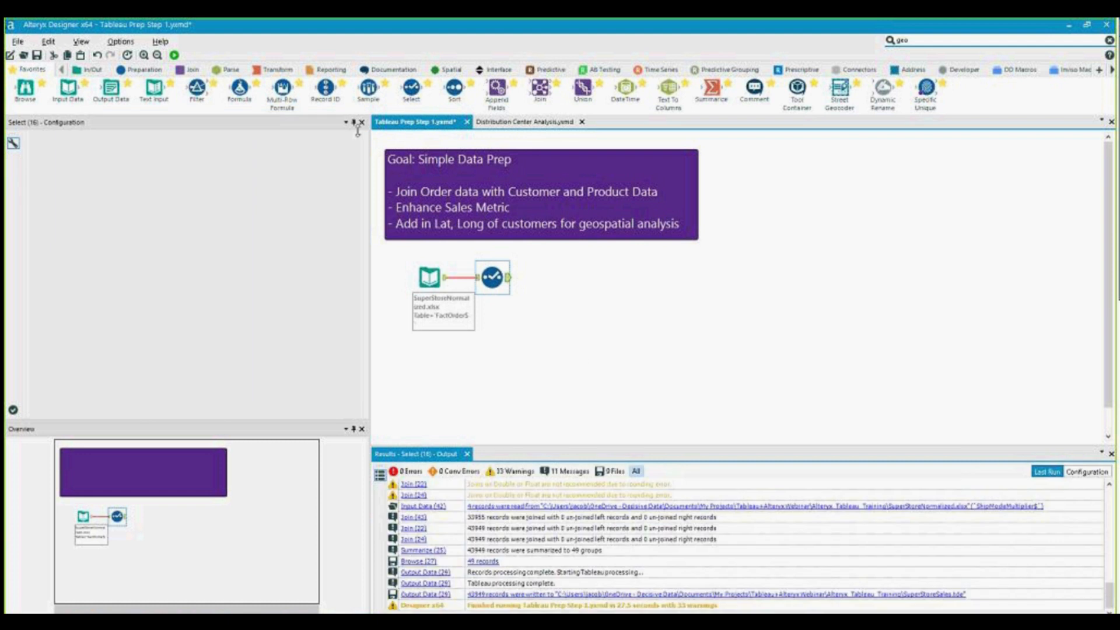
pyautogui.click(376, 137)
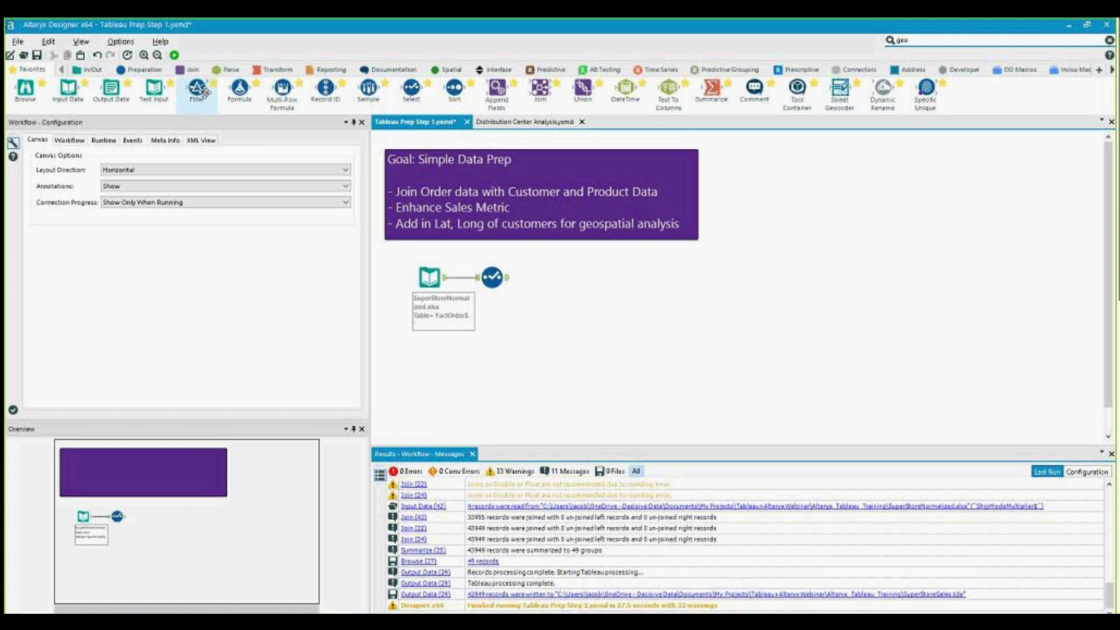
# Step: Connect a Formula tool after the Select tool and define a Float column Extended Sales as [Sales]+[Tax]
pyautogui.moveTo(196, 89); pyautogui.dragTo(555, 280)
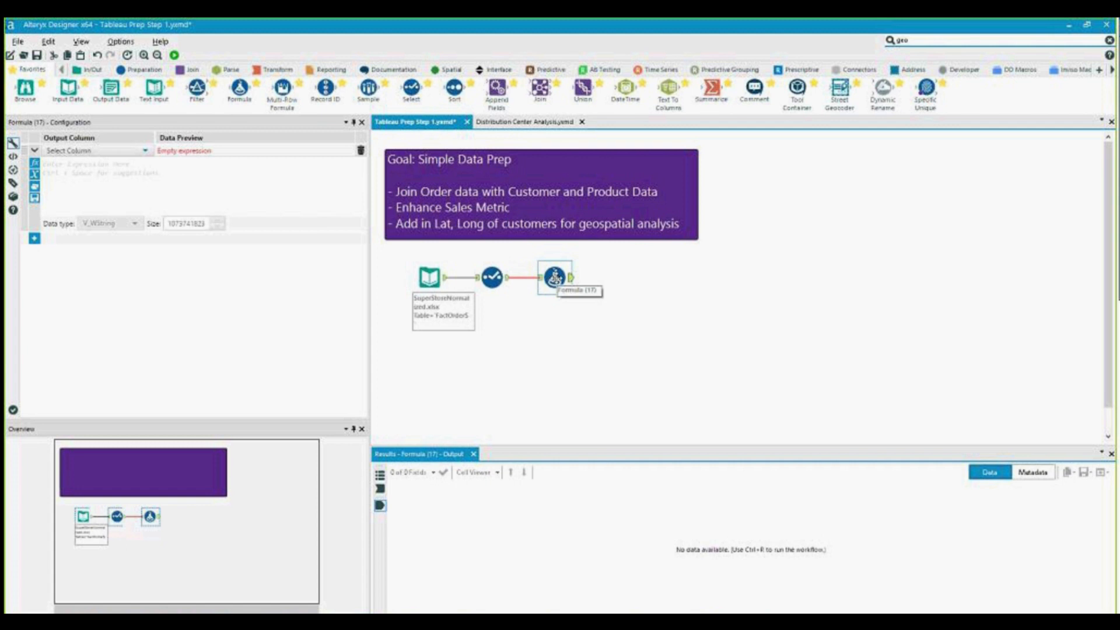
pyautogui.click(143, 151)
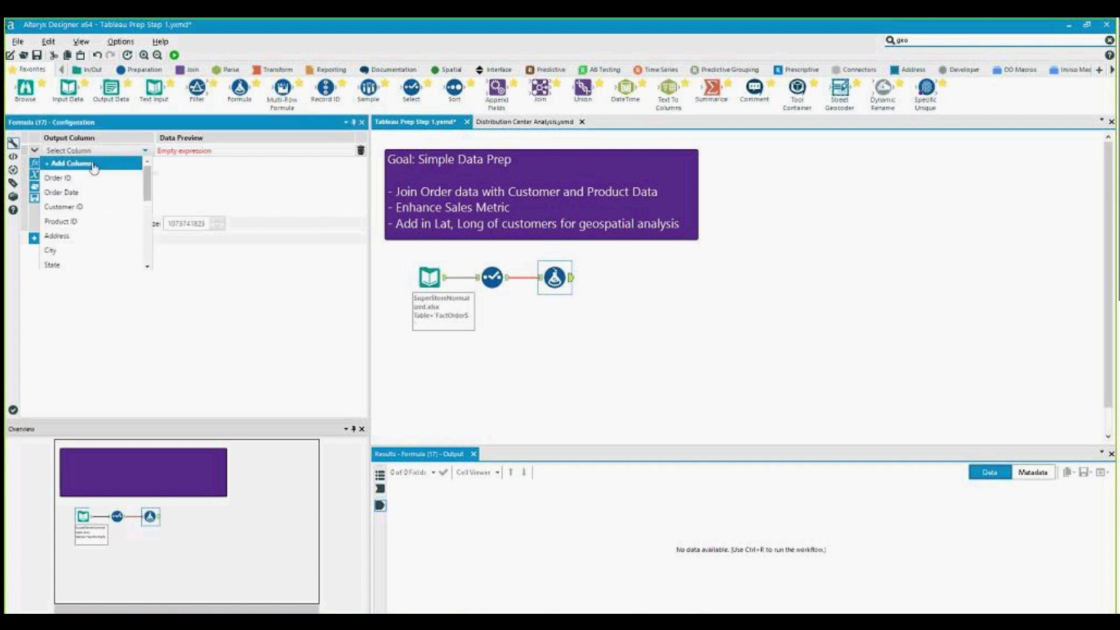
pyautogui.click(93, 165)
pyautogui.write('Extended Sales')
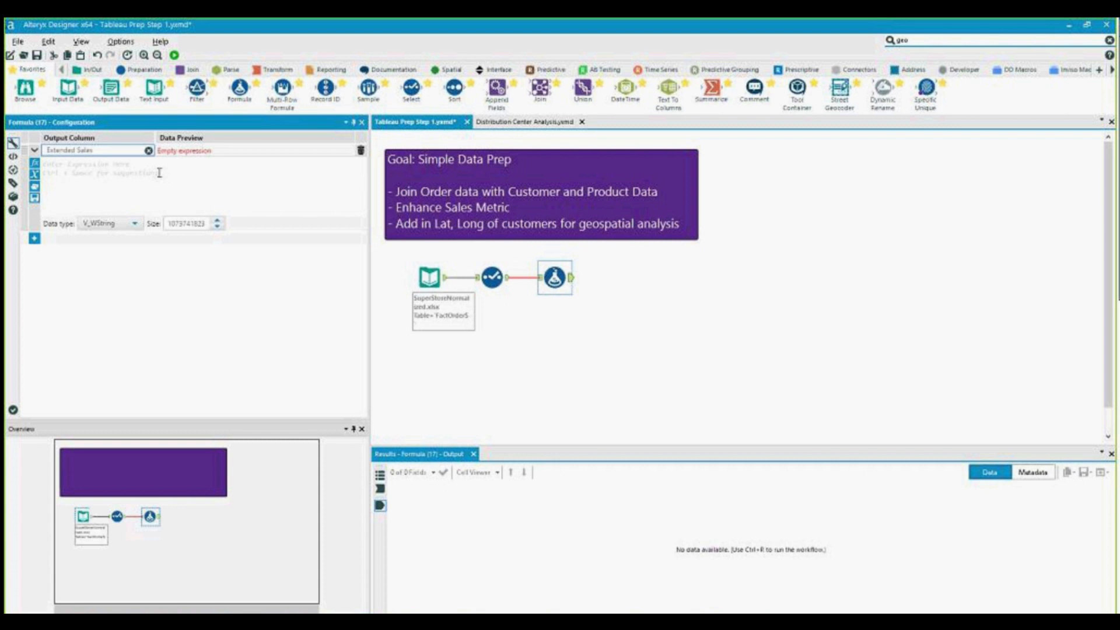
pyautogui.click(117, 223)
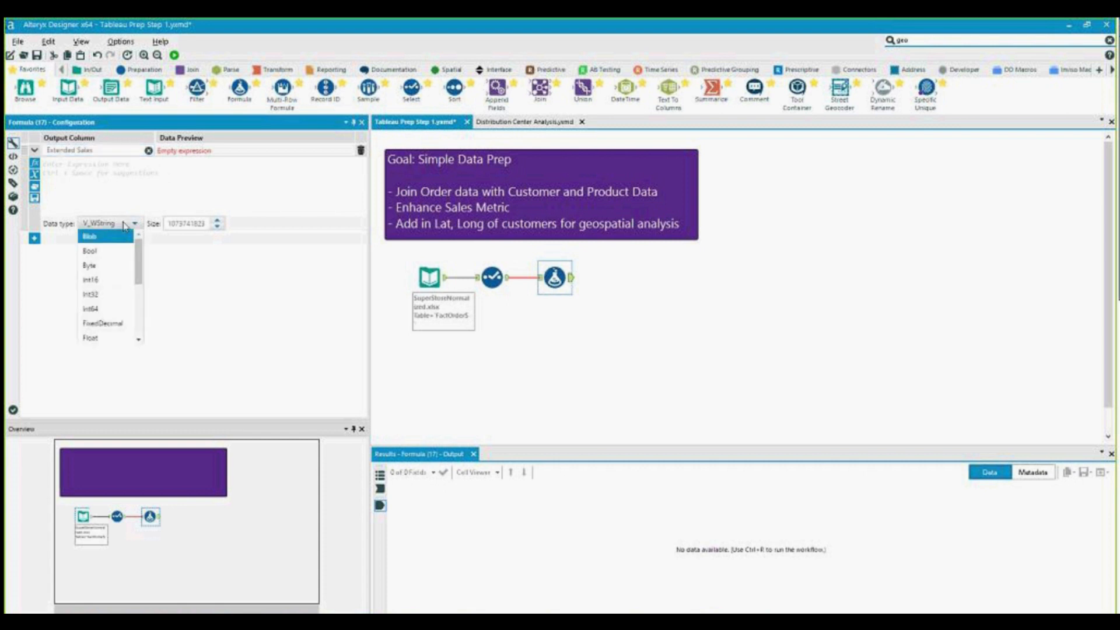
pyautogui.click(93, 338)
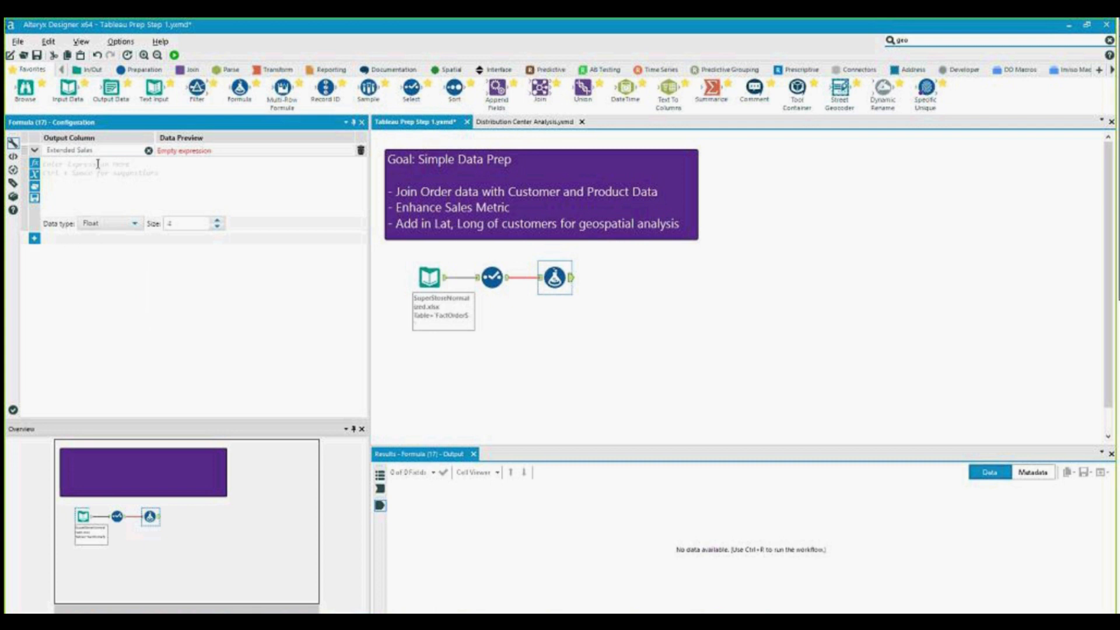
pyautogui.click(97, 165)
pyautogui.write('[Sales]')
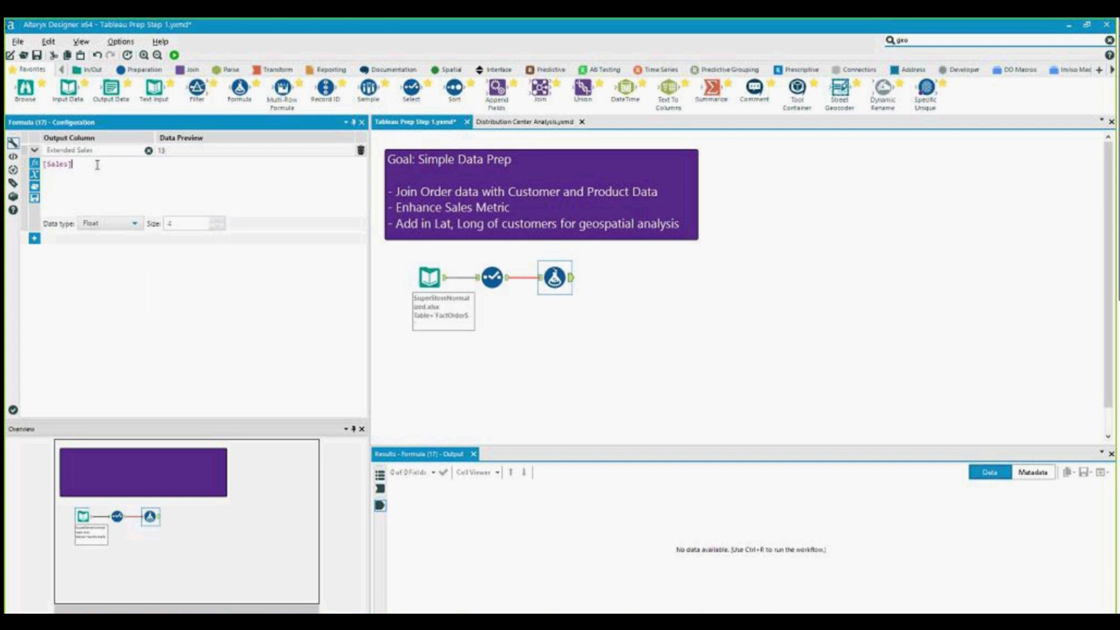
pyautogui.write('*[Tax]')
# Step: Add a second formula column named Source with the constant expression 'Orders'
pyautogui.click(35, 239)
pyautogui.click(84, 240)
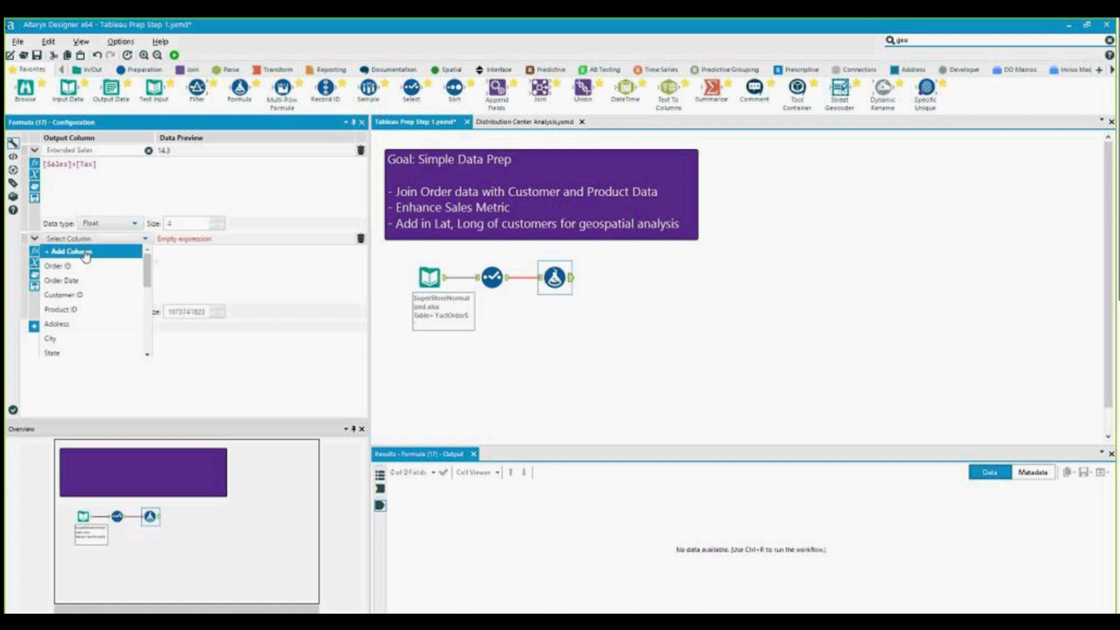
pyautogui.click(86, 252)
pyautogui.write('Source')
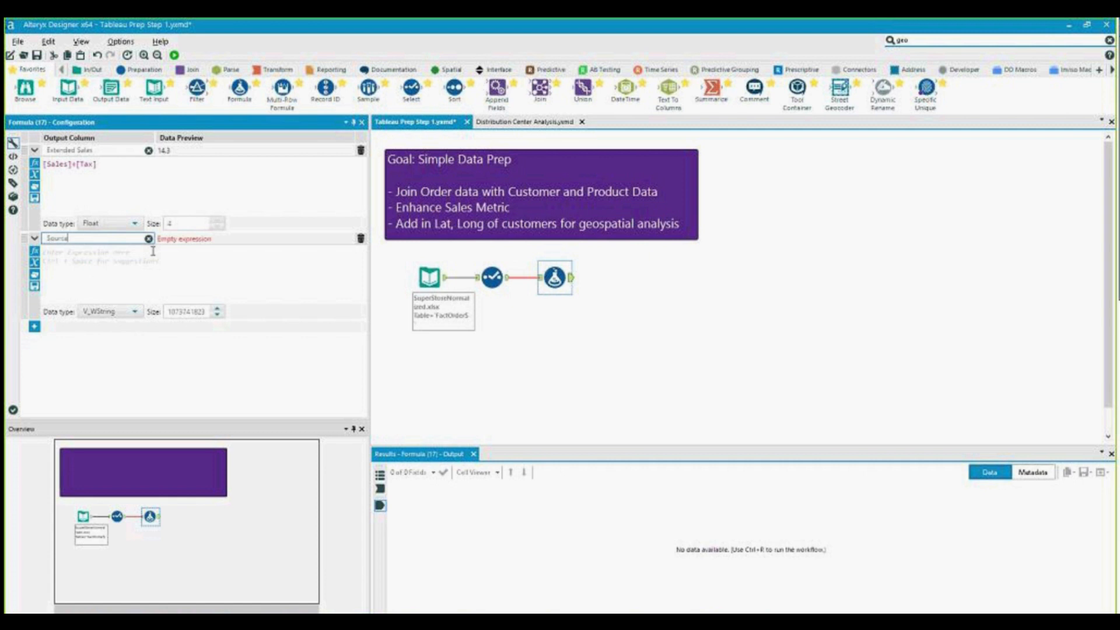
pyautogui.click(153, 251)
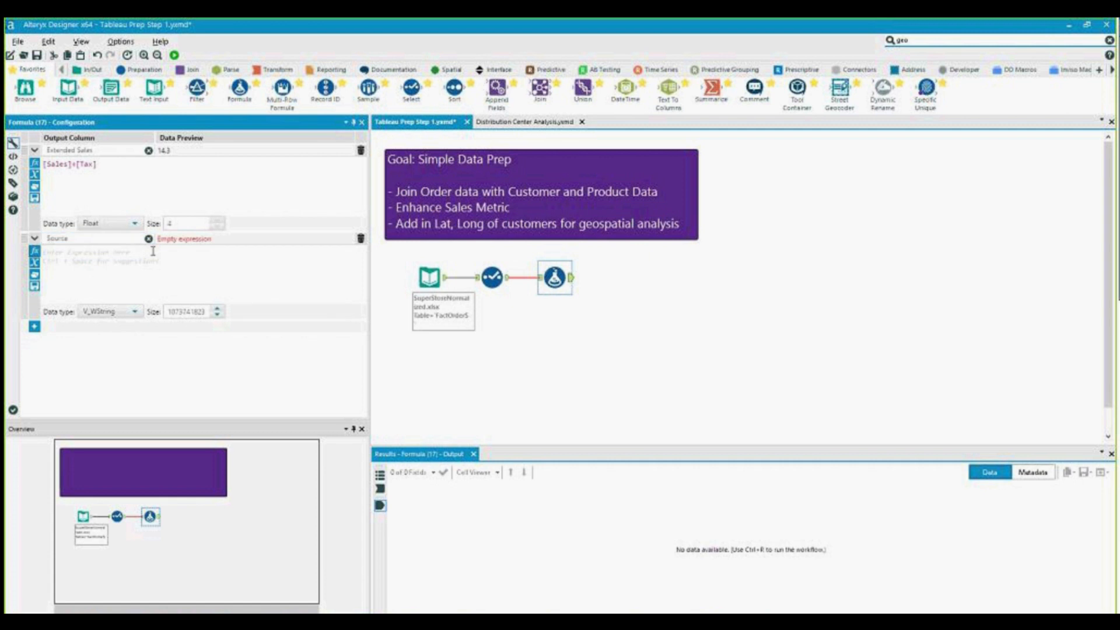
pyautogui.write("'Orders'")
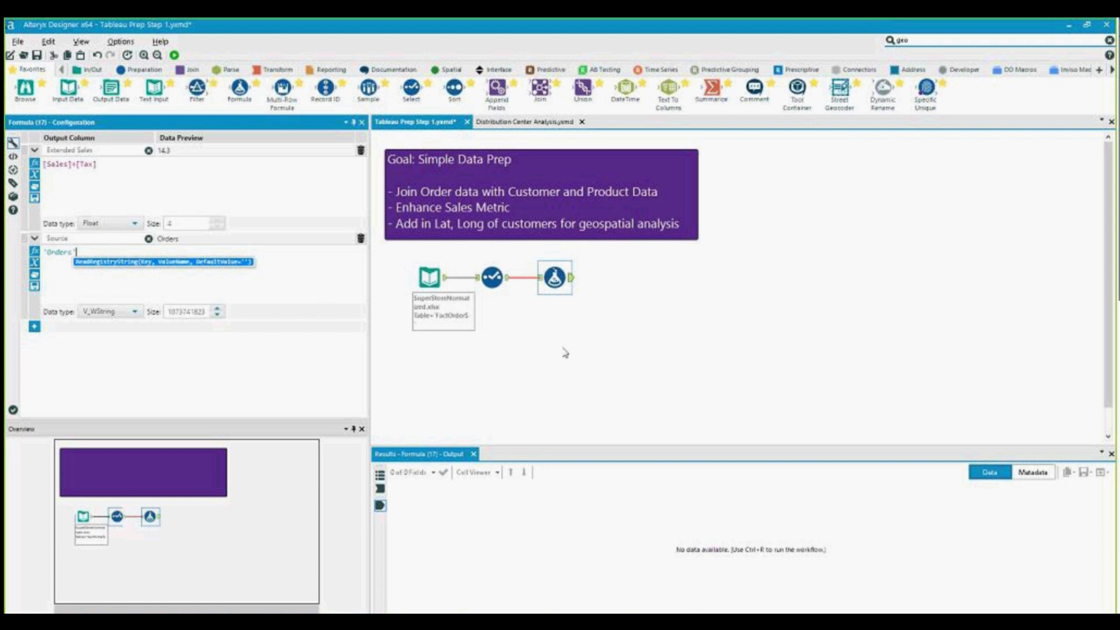
pyautogui.click(565, 306)
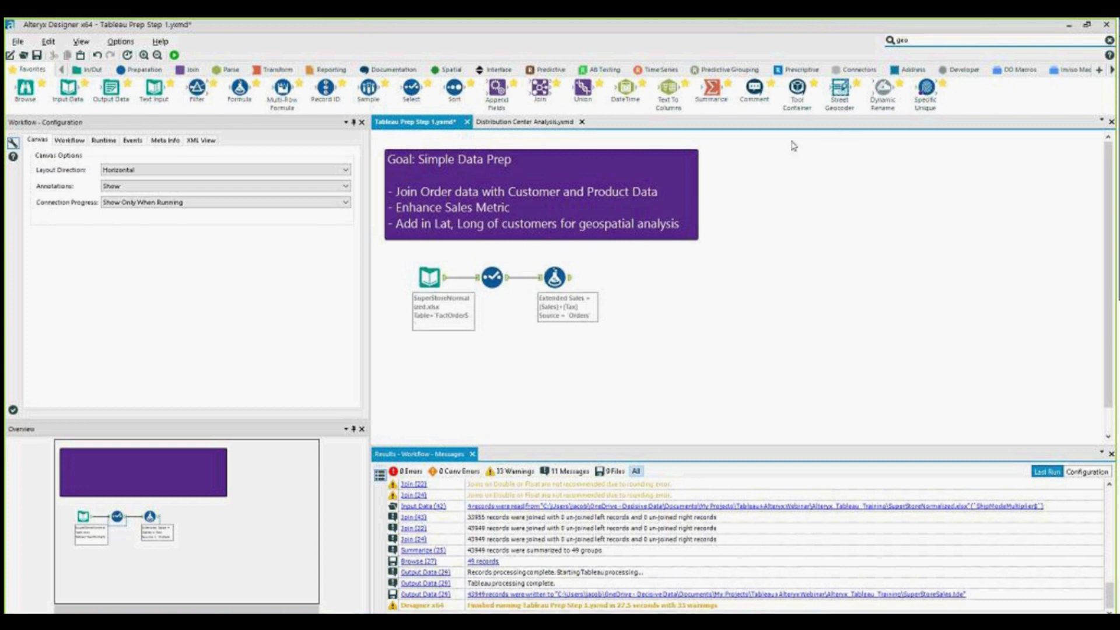
# Step: Connect a Street Geocoder after the Formula tool and limit its output variables to Lat and Lon
pyautogui.click(840, 92)
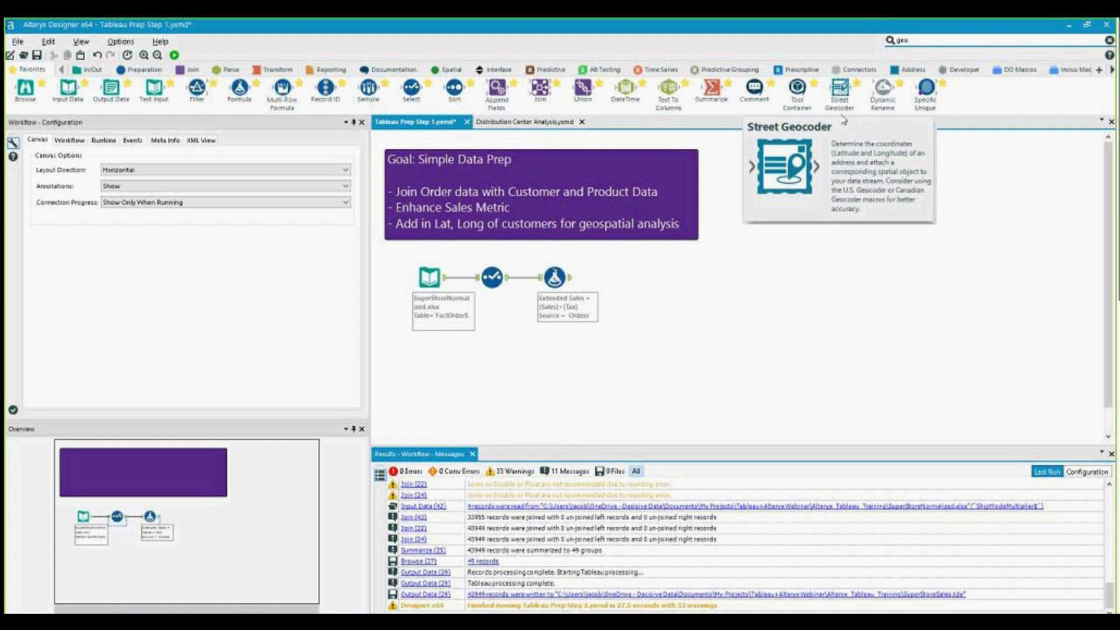
pyautogui.moveTo(840, 93); pyautogui.dragTo(625, 280)
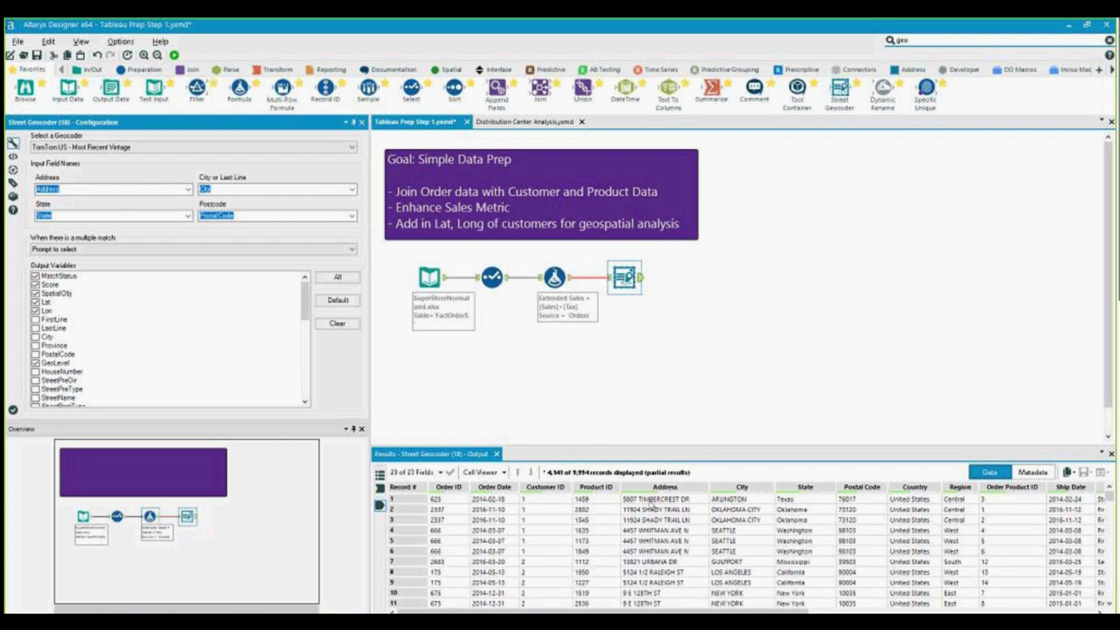
pyautogui.click(219, 190)
pyautogui.click(337, 323)
pyautogui.click(37, 301)
pyautogui.click(36, 311)
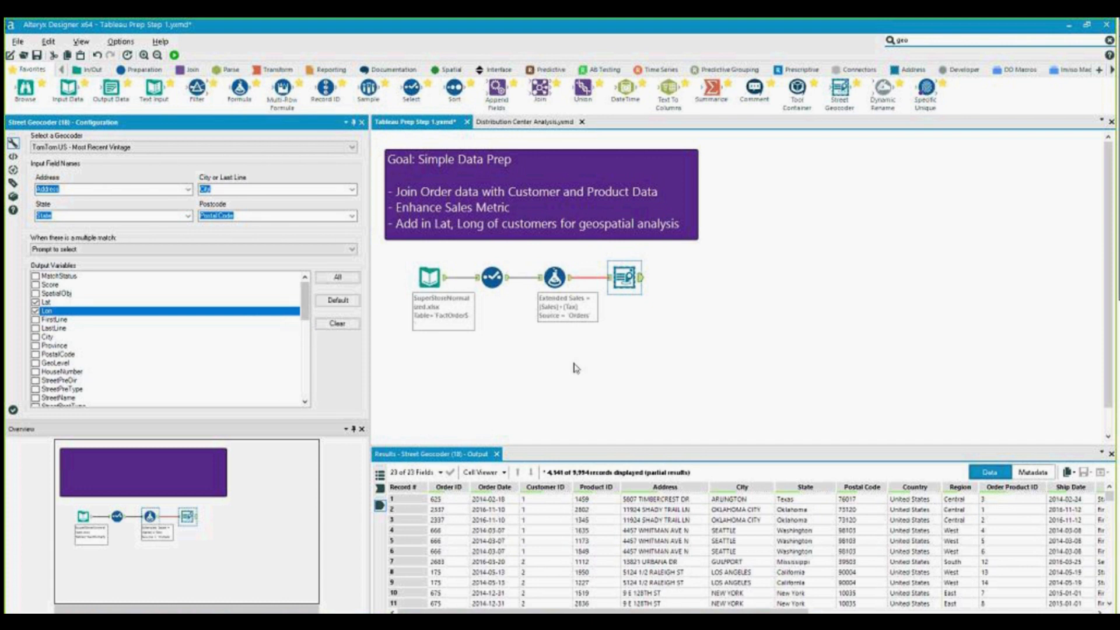
pyautogui.click(629, 373)
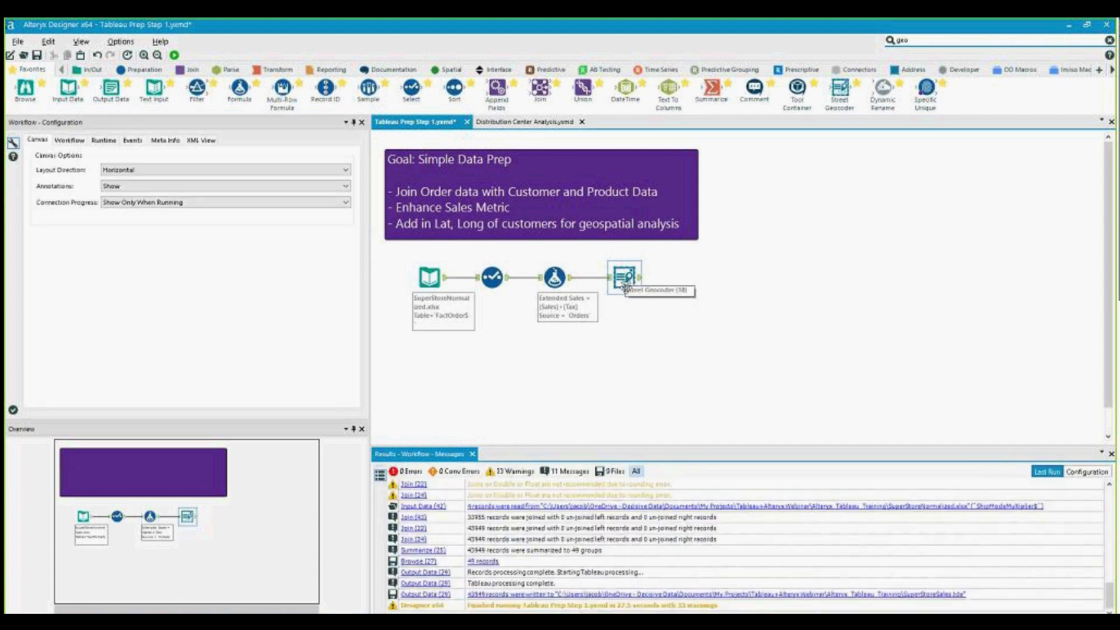
# Step: Run the workflow with the Street Geocoder set to Return 1st Candidate when there is a multiple match
pyautogui.click(175, 55)
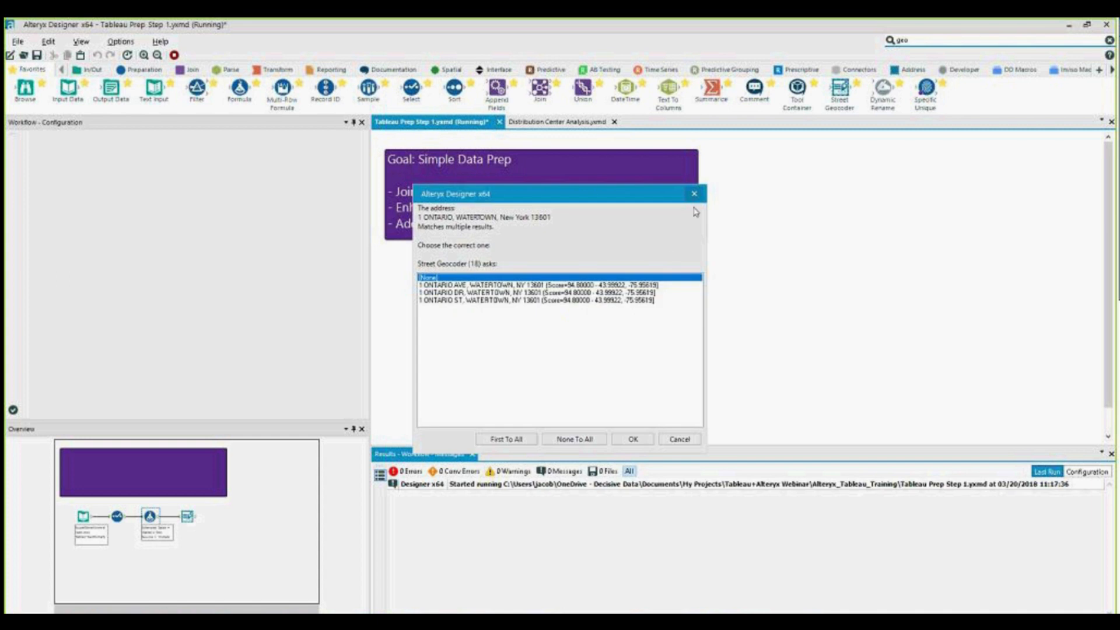
pyautogui.click(699, 197)
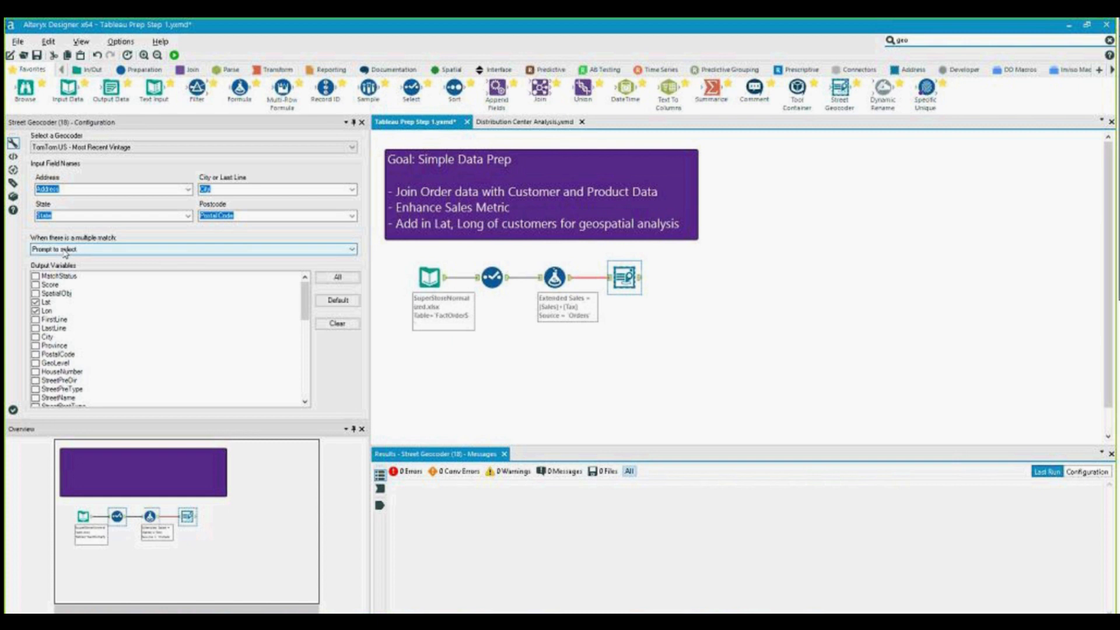
pyautogui.click(99, 250)
pyautogui.click(78, 275)
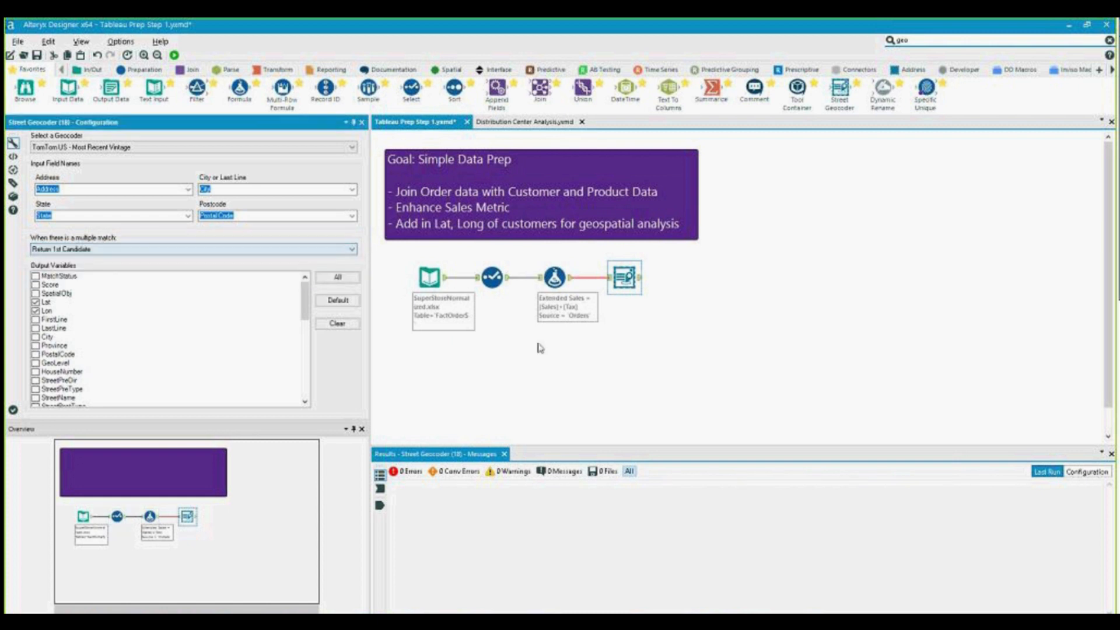
pyautogui.hotkey('ctrl', 'r')
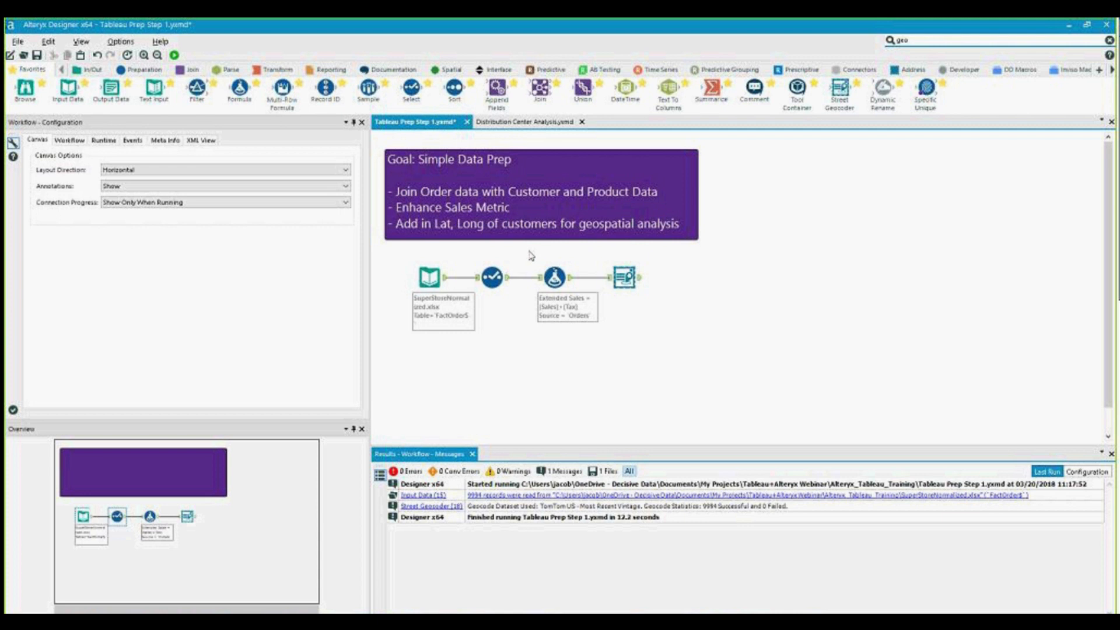
# Step: Examine the data around the Formula and Street Geocoder tools, including the Sales, Tax, Extended Sales, Source, Lat and Lon columns
pyautogui.moveTo(405, 251); pyautogui.dragTo(642, 333)
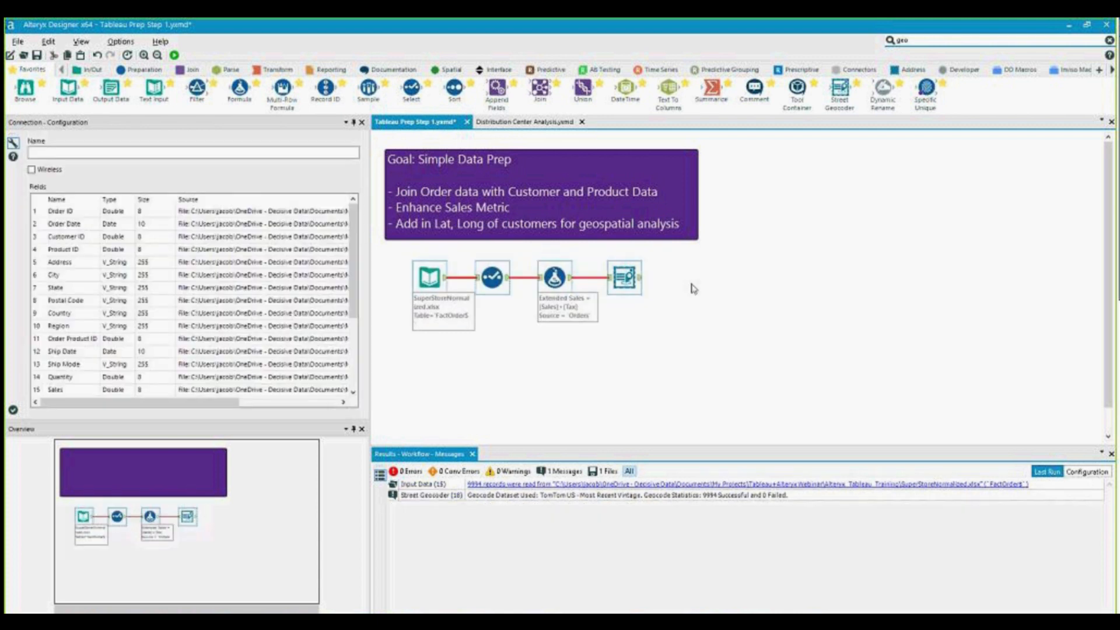
pyautogui.click(710, 295)
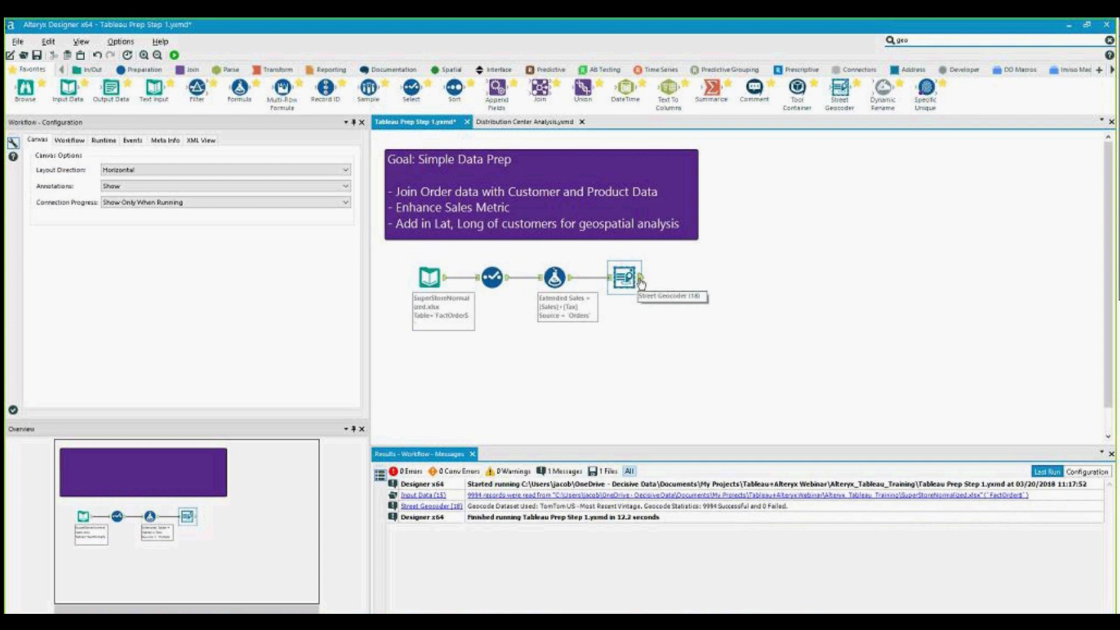
pyautogui.click(640, 291)
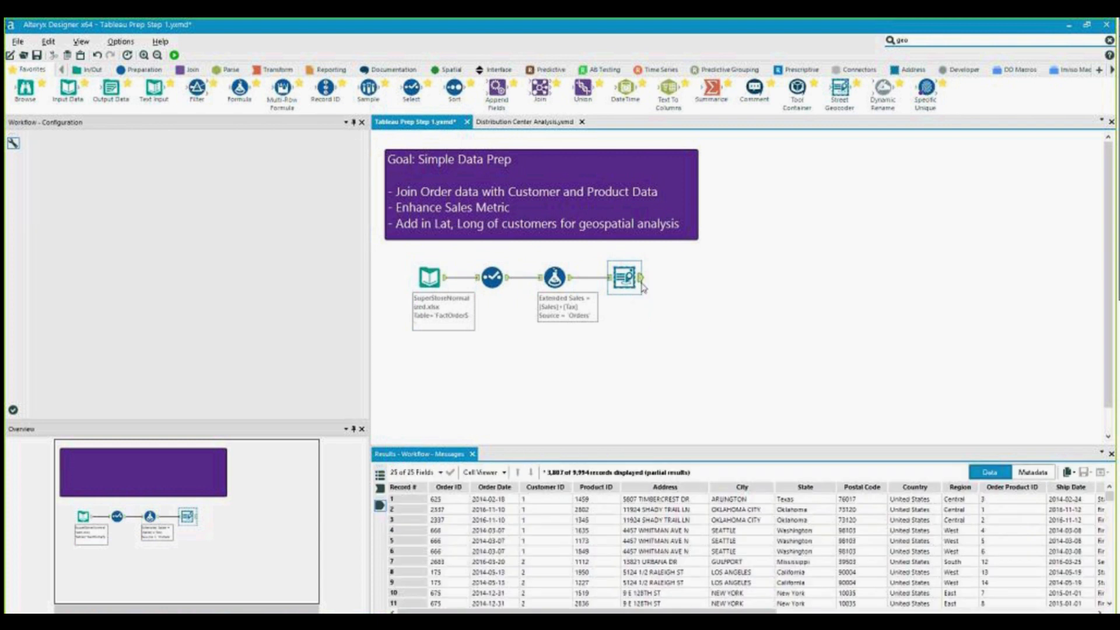
pyautogui.click(573, 284)
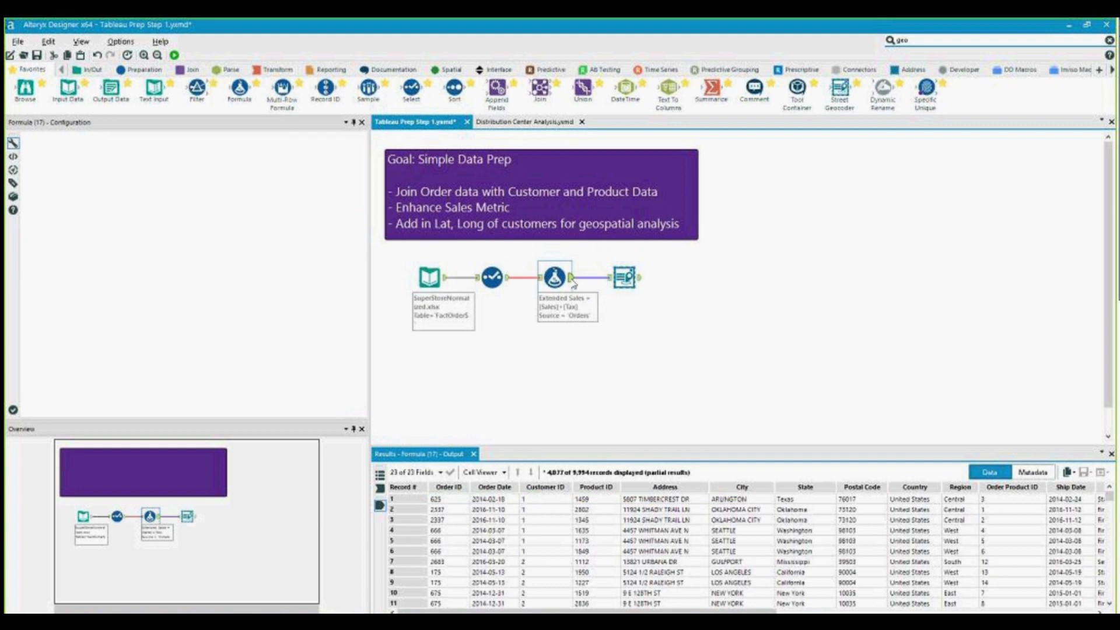
pyautogui.click(538, 279)
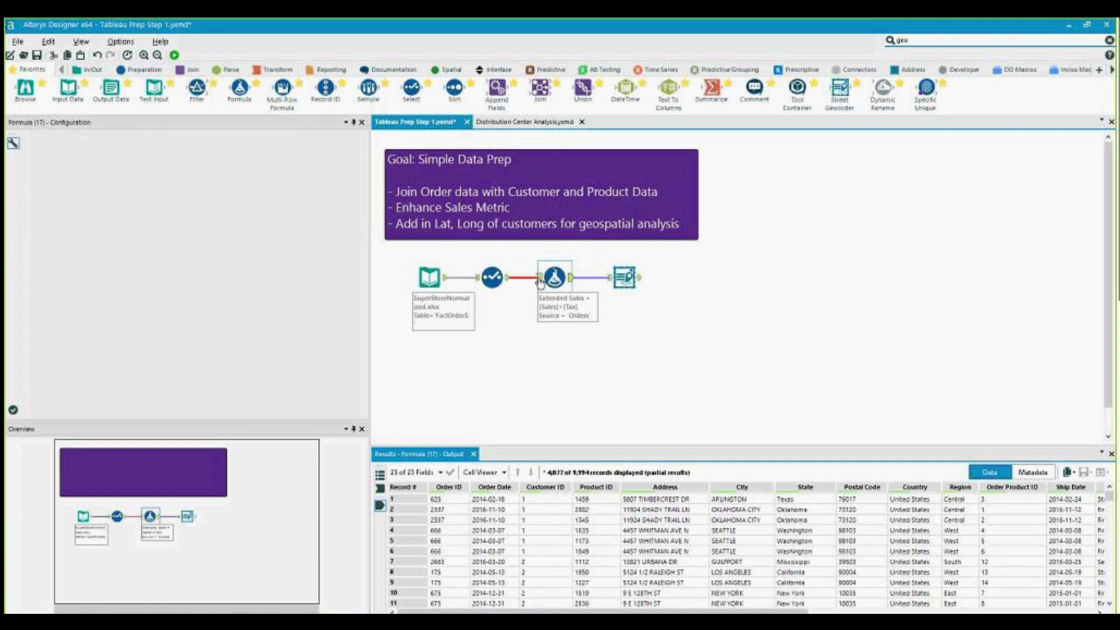
pyautogui.click(543, 280)
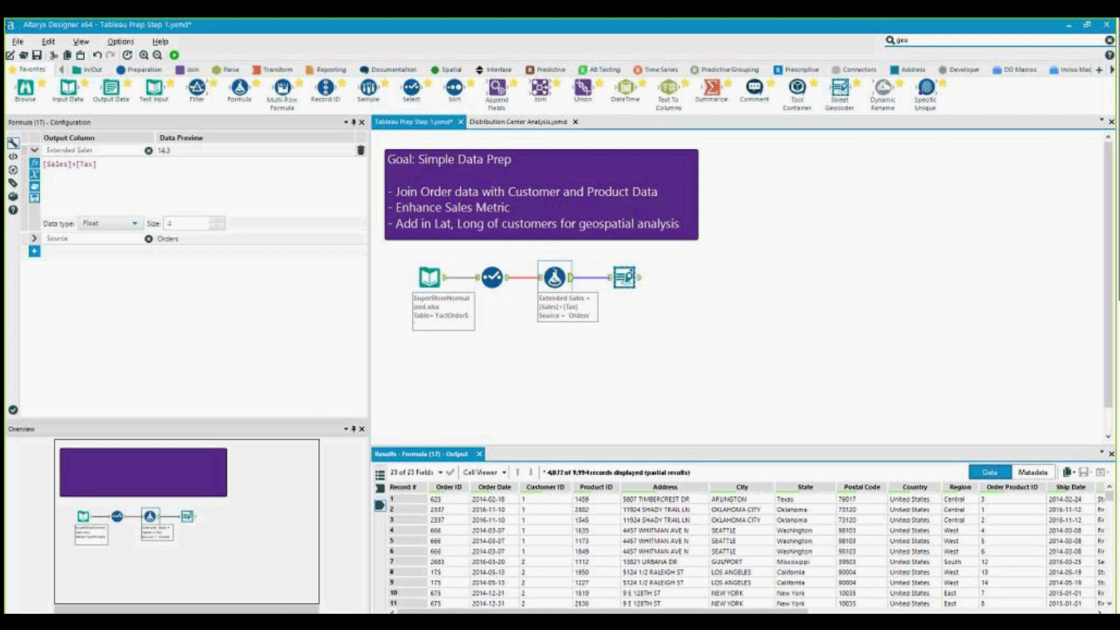
pyautogui.moveTo(849, 610); pyautogui.dragTo(1087, 609)
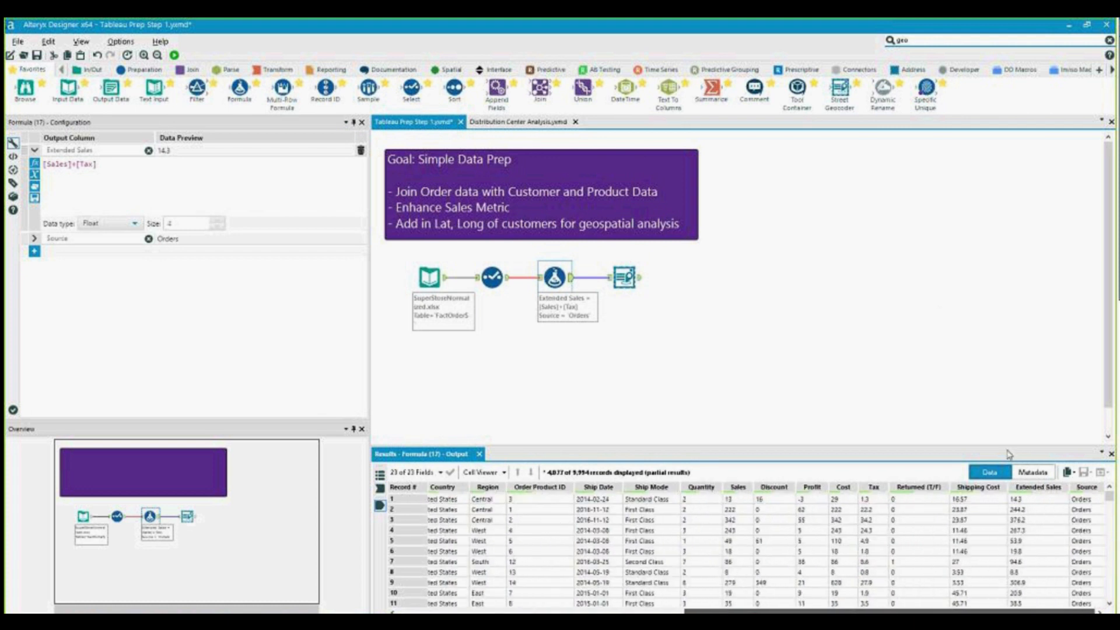
pyautogui.click(587, 279)
pyautogui.click(381, 488)
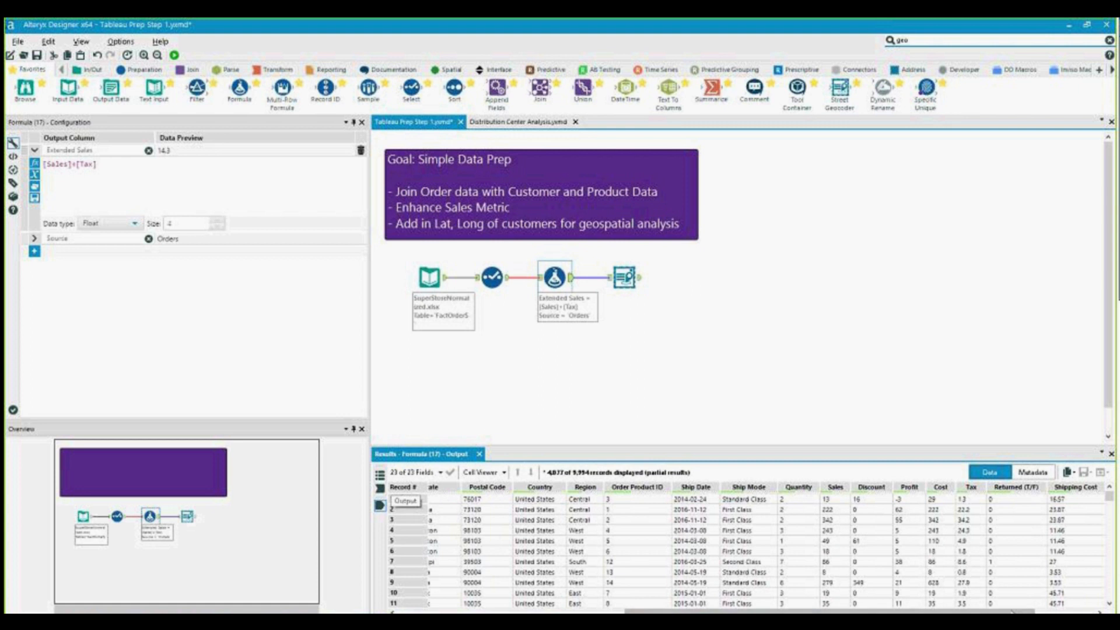
pyautogui.click(379, 507)
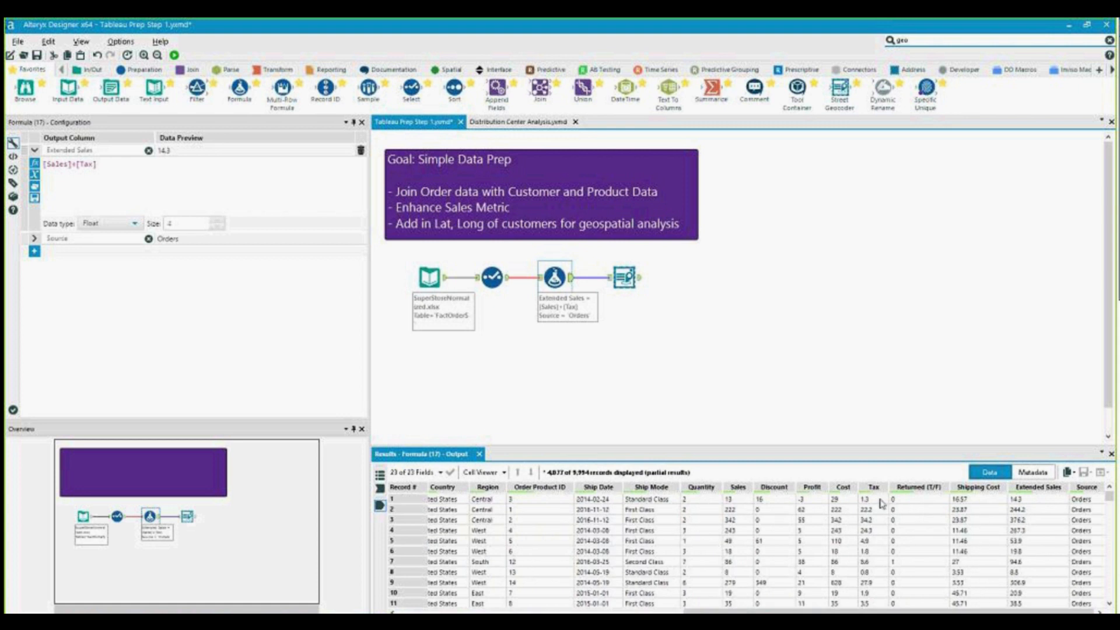
pyautogui.click(642, 283)
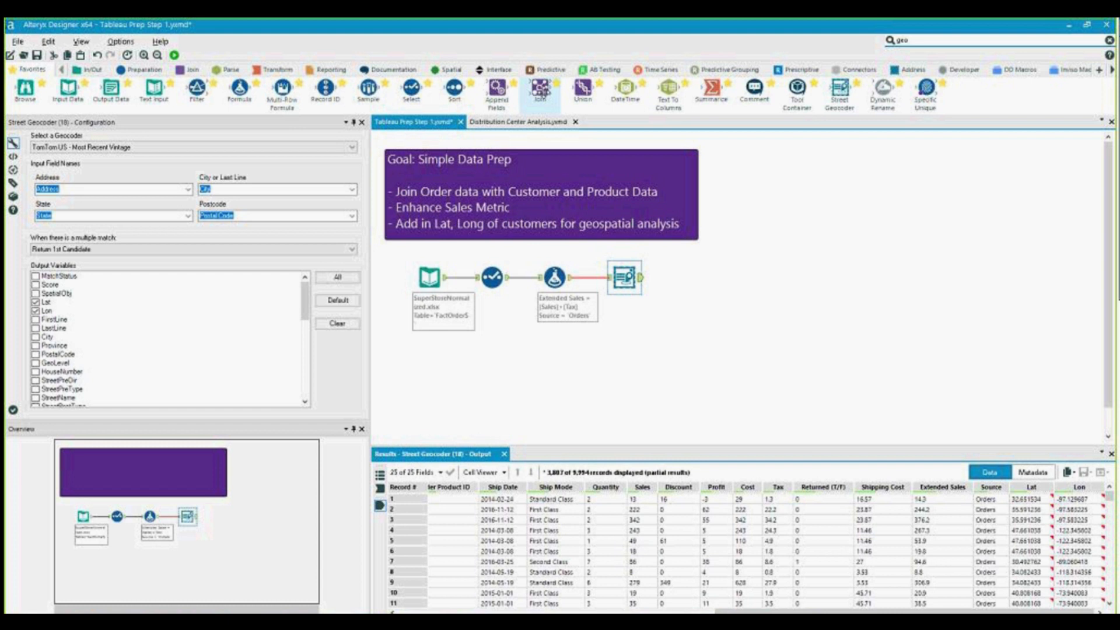
# Step: Connect a Join tool after the Street Geocoder and add an Input Data tool reading the DimCustomer$ sheet of SuperStoreNormalized.xlsx
pyautogui.moveTo(540, 89); pyautogui.dragTo(694, 284)
pyautogui.moveTo(68, 89); pyautogui.dragTo(425, 363)
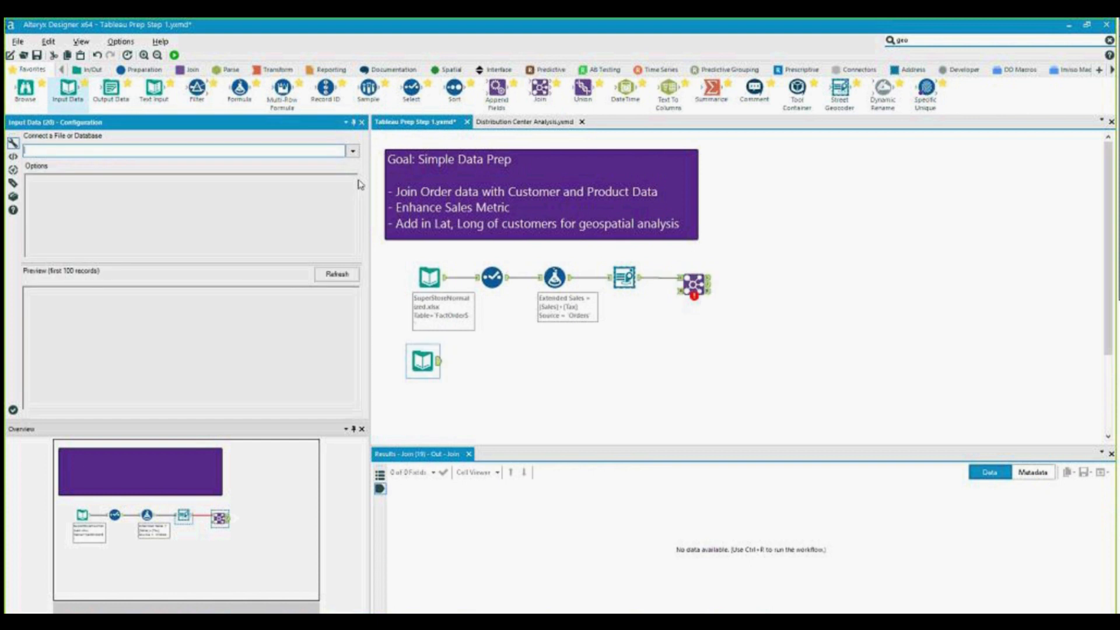
pyautogui.click(352, 151)
pyautogui.click(235, 170)
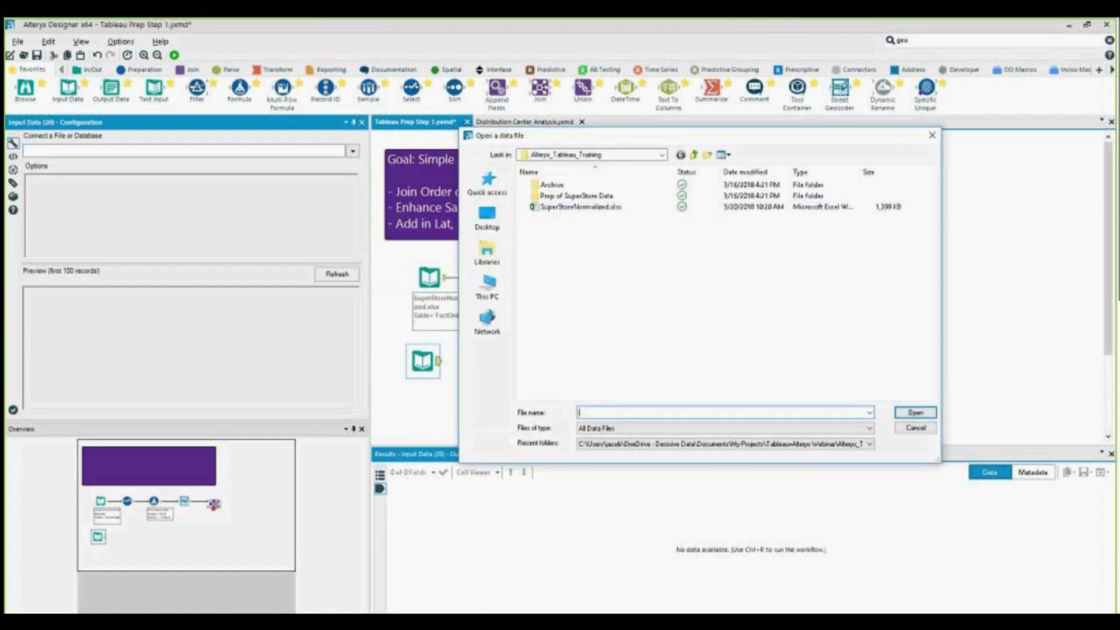
pyautogui.click(915, 412)
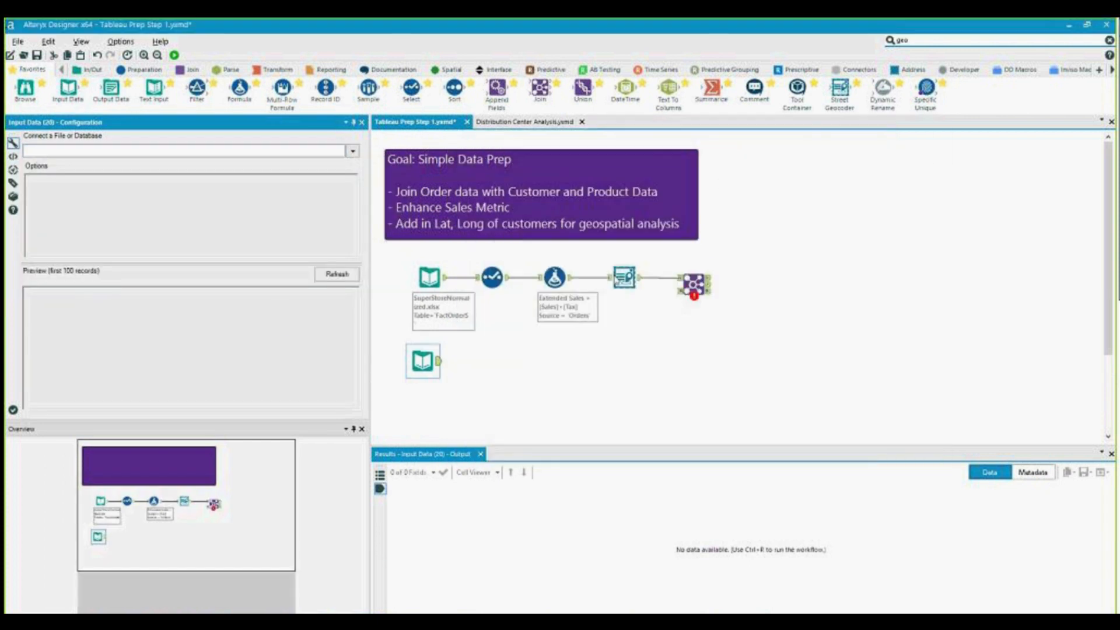
pyautogui.moveTo(493, 150); pyautogui.dragTo(557, 176)
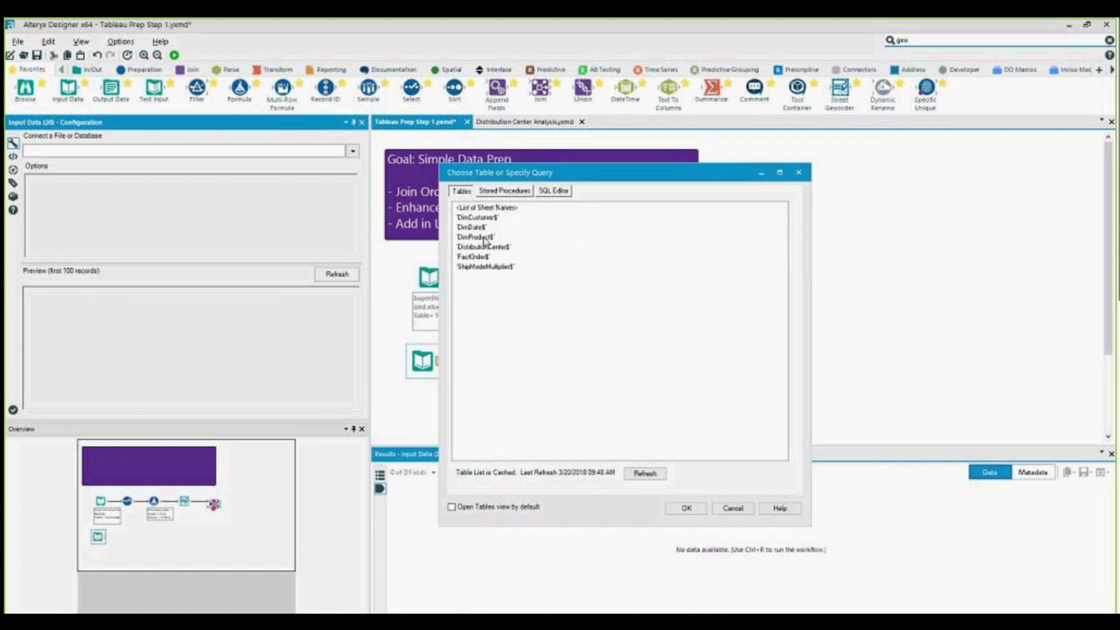
pyautogui.click(484, 217)
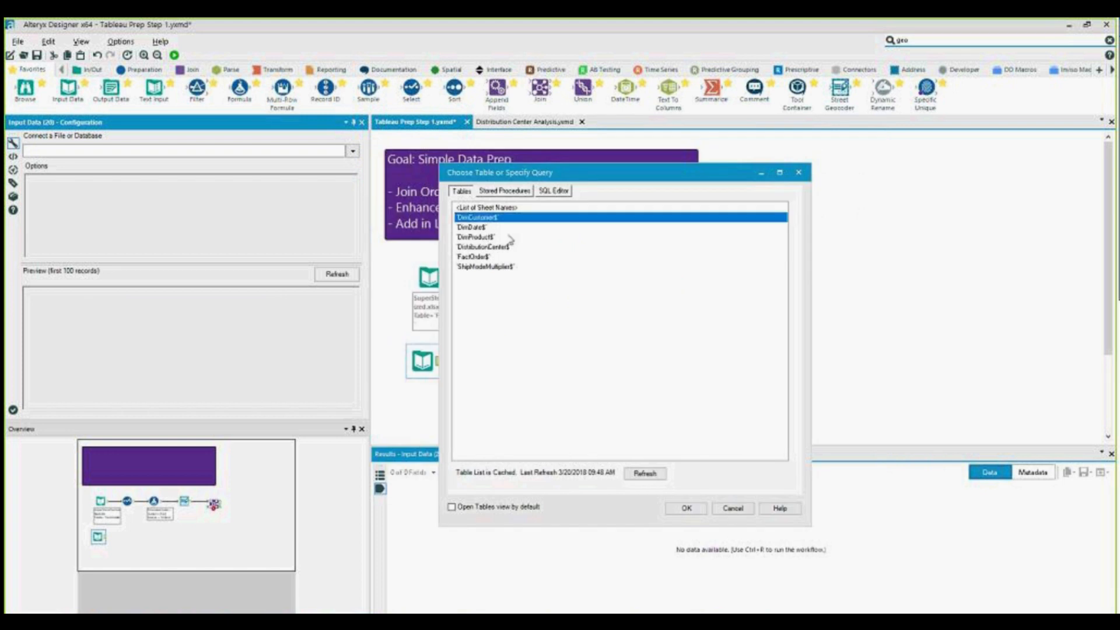
pyautogui.click(686, 508)
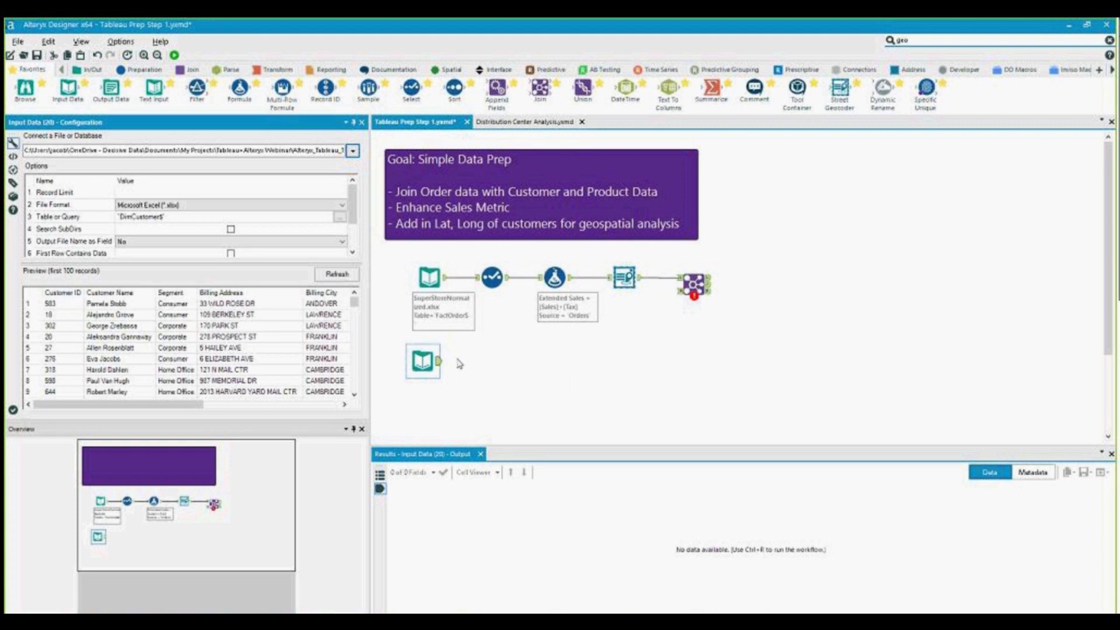
# Step: Connect the DimCustomer$ input to the Join's right side and join by Customer ID on both sides
pyautogui.moveTo(440, 366); pyautogui.dragTo(676, 291)
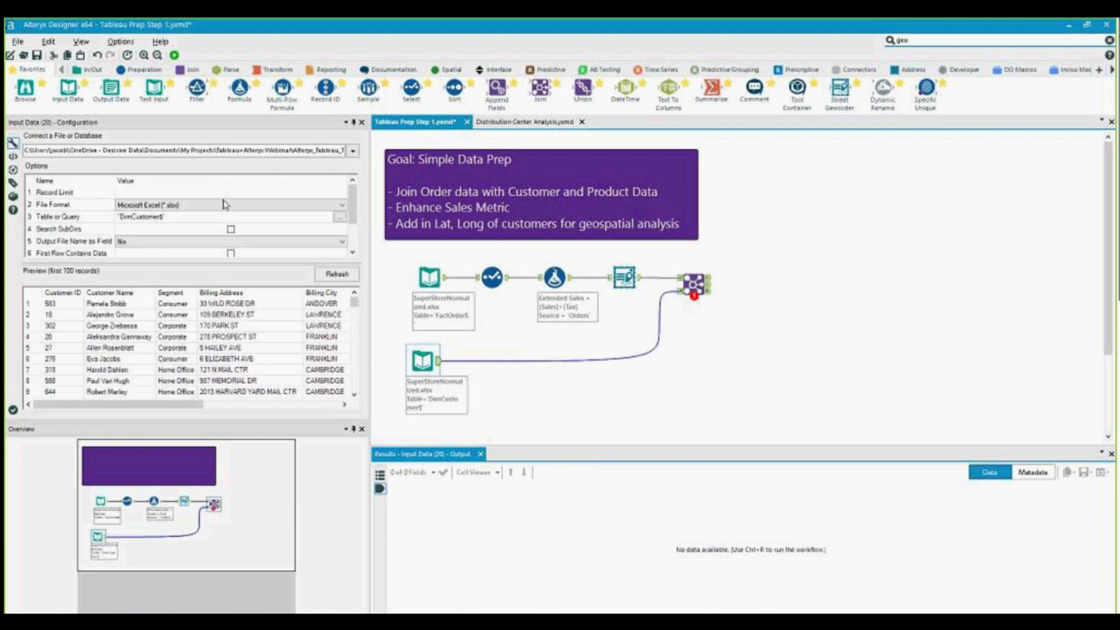
pyautogui.click(692, 285)
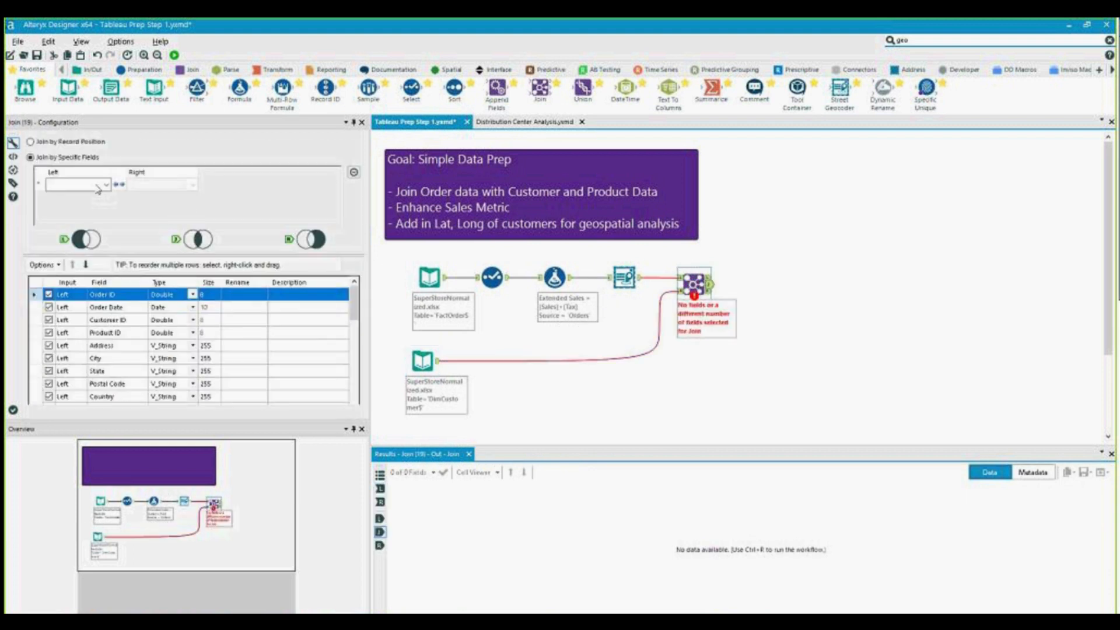
pyautogui.click(104, 185)
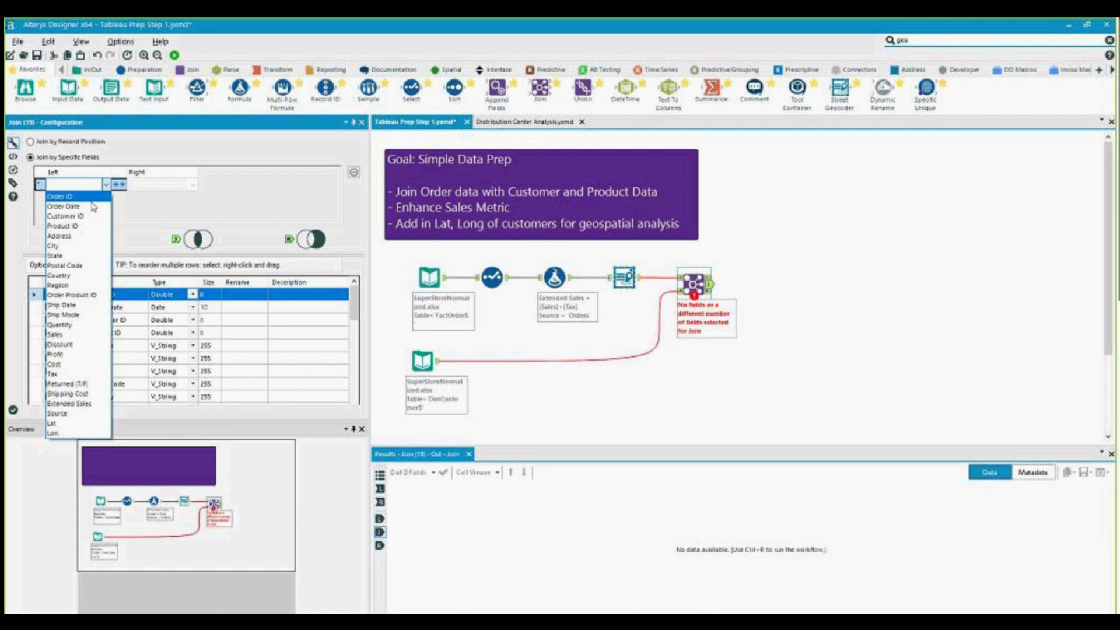
pyautogui.click(82, 216)
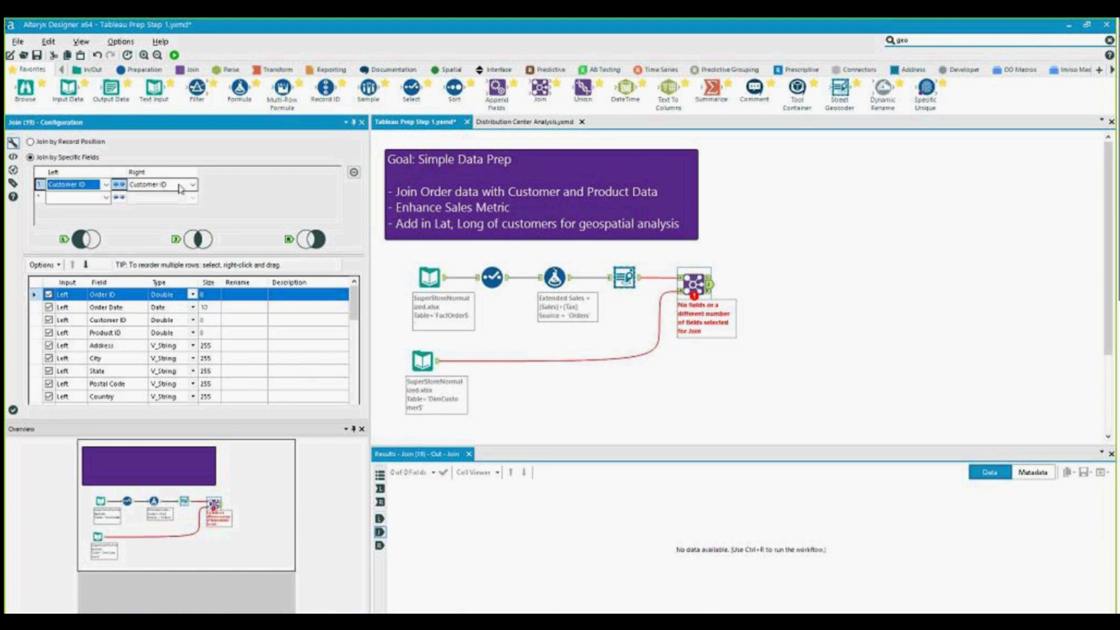
# Step: Align the DimCustomer$ input tool directly below the FactOrder$ input tool on the canvas
pyautogui.click(673, 400)
pyautogui.hotkey('ctrl', 'r')
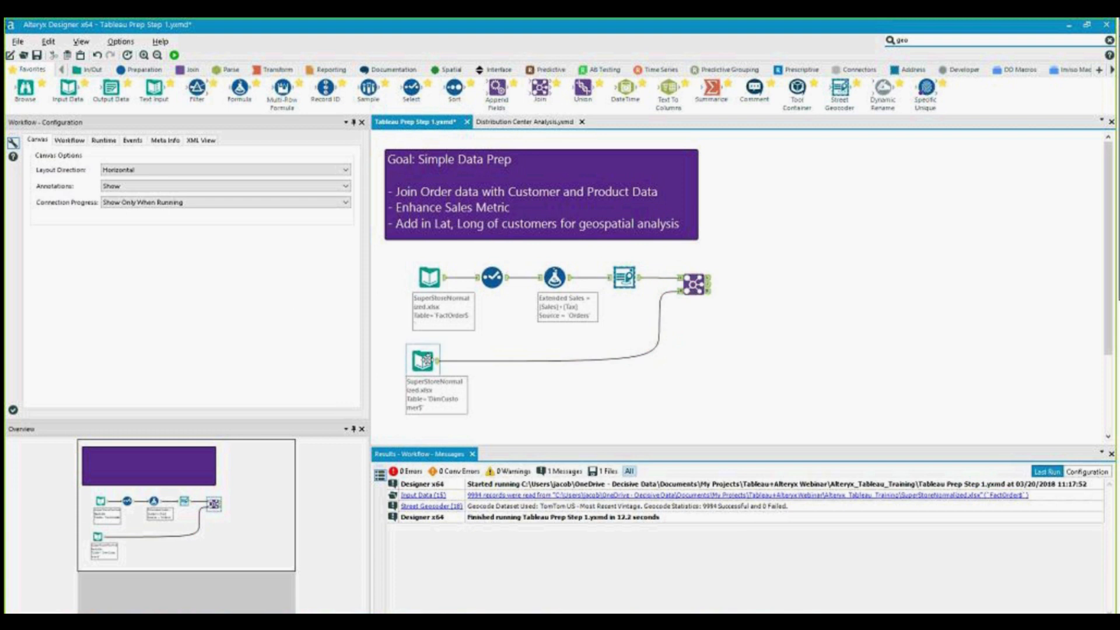
pyautogui.click(425, 363)
pyautogui.click(694, 287)
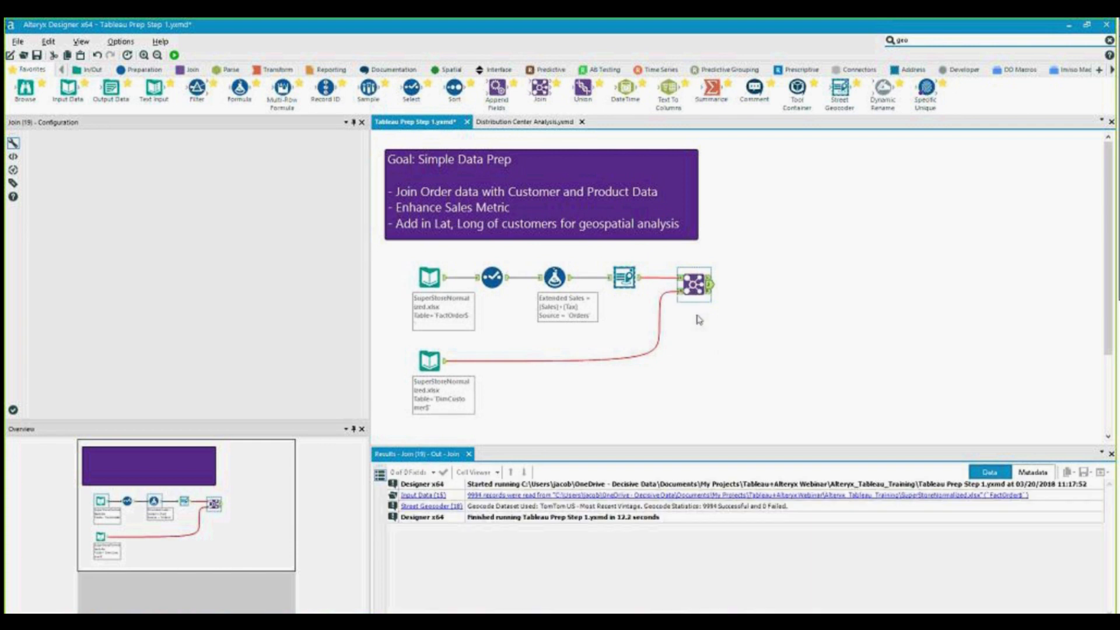
pyautogui.click(728, 353)
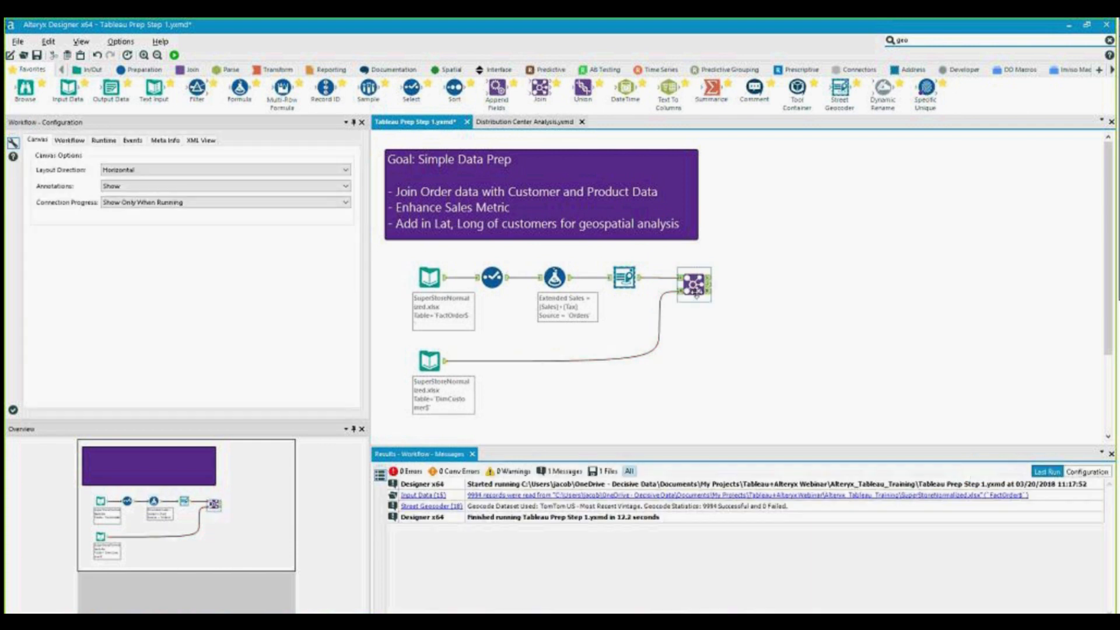
# Step: Run the workflow and inspect the Join tool's right, left and joined outputs
pyautogui.hotkey('ctrl', 'r')
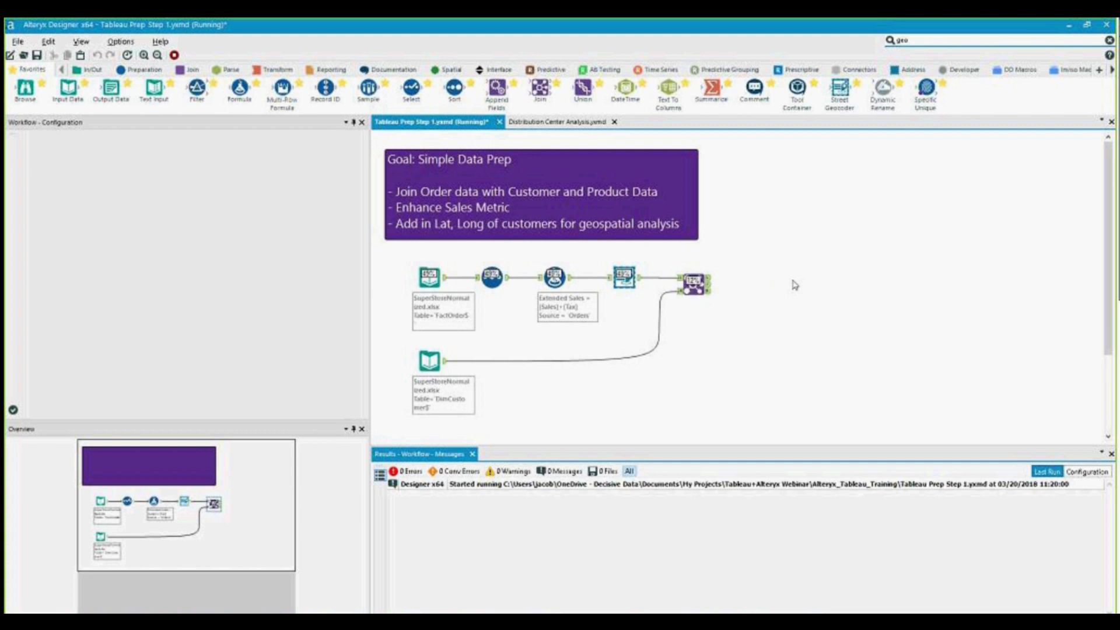
pyautogui.click(710, 296)
pyautogui.click(709, 295)
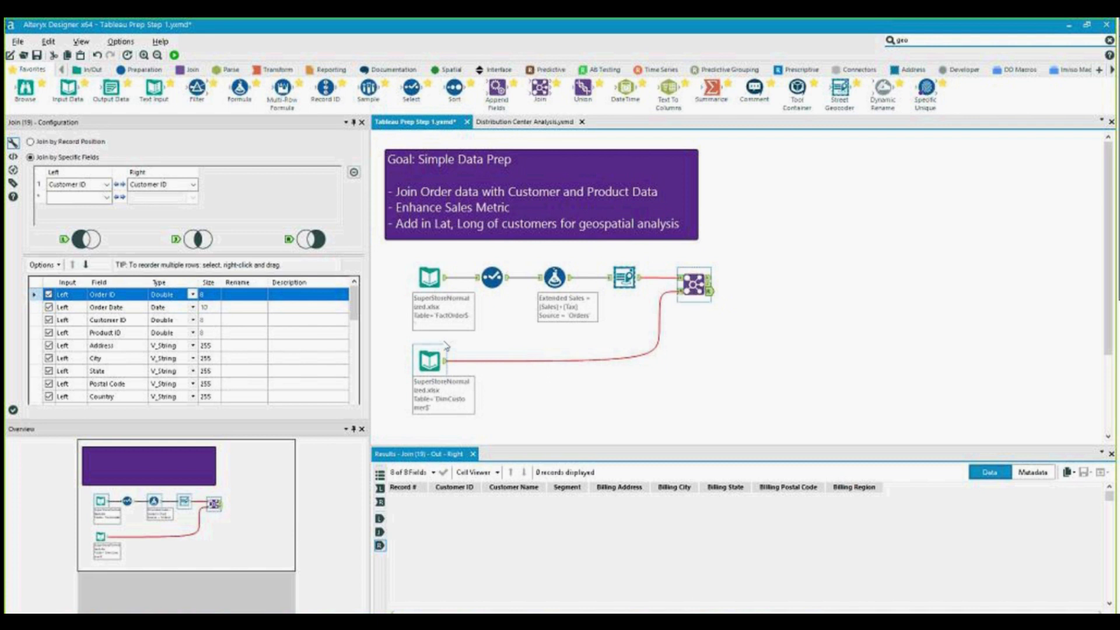
pyautogui.click(709, 279)
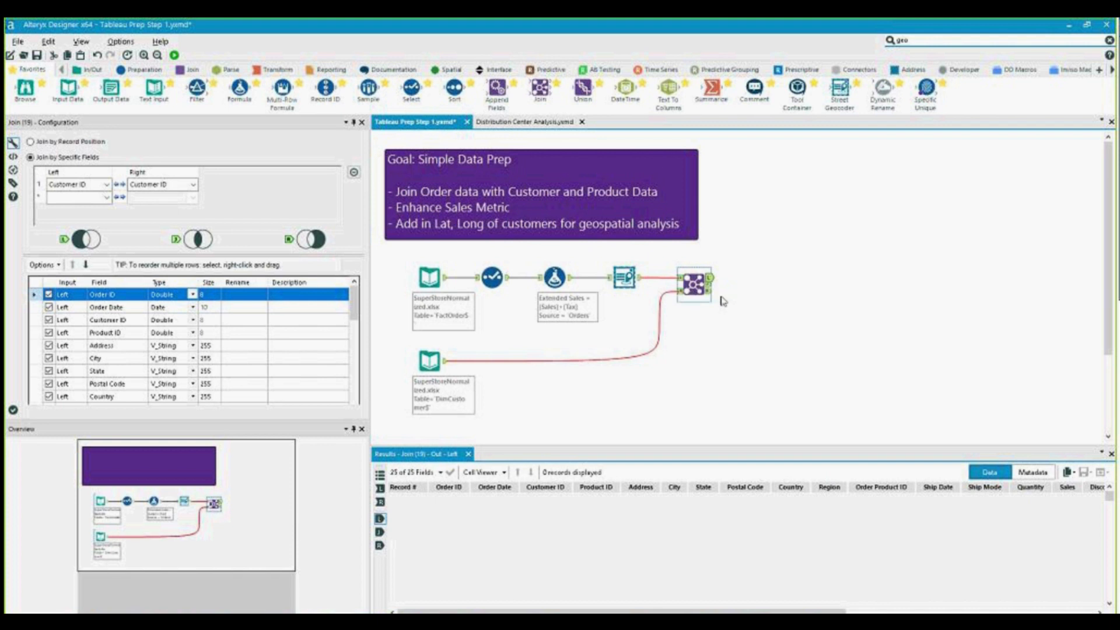
pyautogui.click(710, 292)
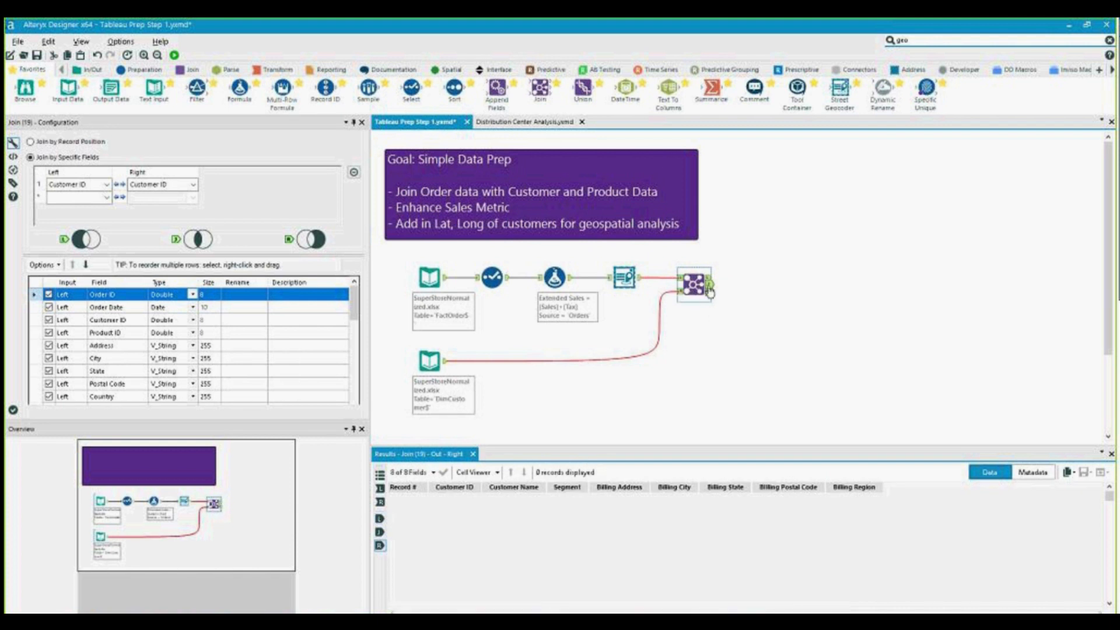
pyautogui.click(709, 285)
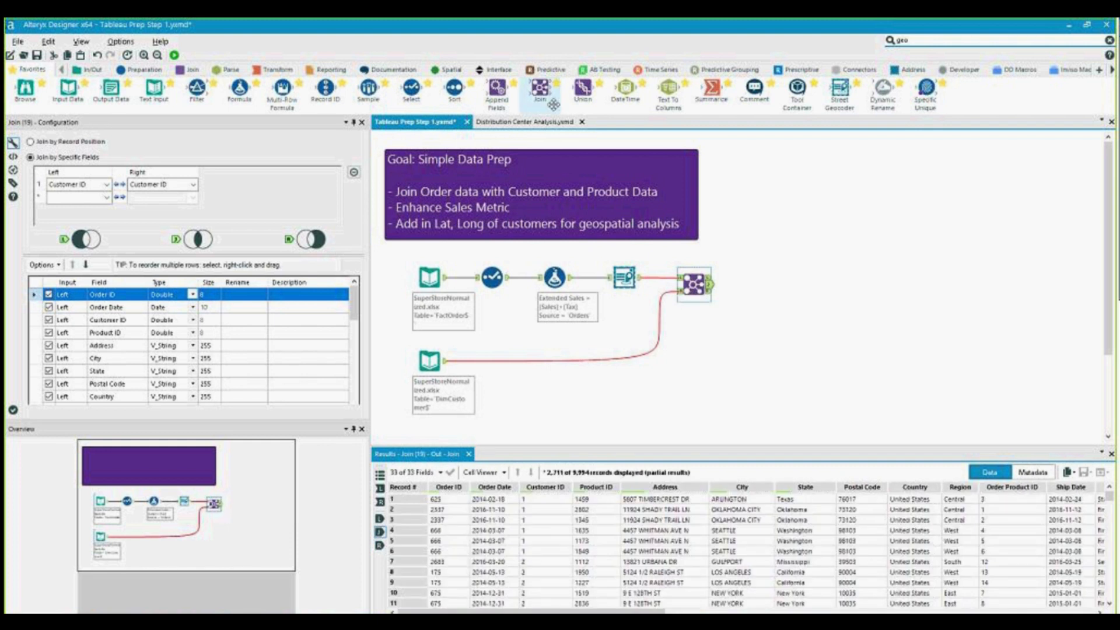
# Step: Connect a second Join to the first Join's joined output and feed its right side from the DimProduct$ sheet of SuperStoreNormalized.xlsx
pyautogui.moveTo(540, 87); pyautogui.dragTo(770, 292)
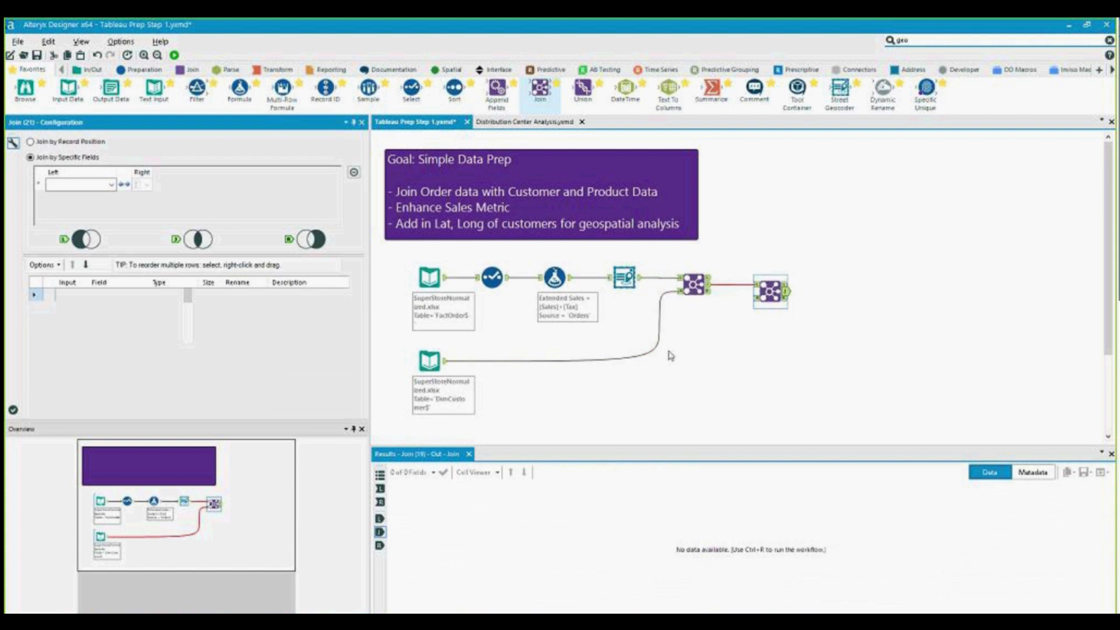
pyautogui.moveTo(69, 97); pyautogui.dragTo(583, 403)
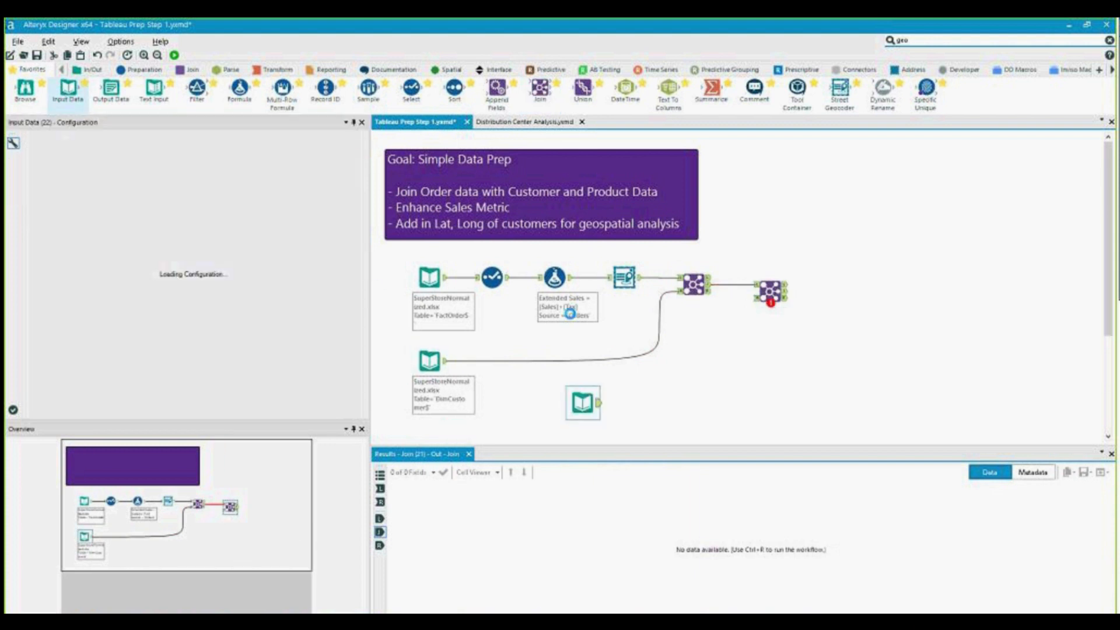
pyautogui.click(352, 151)
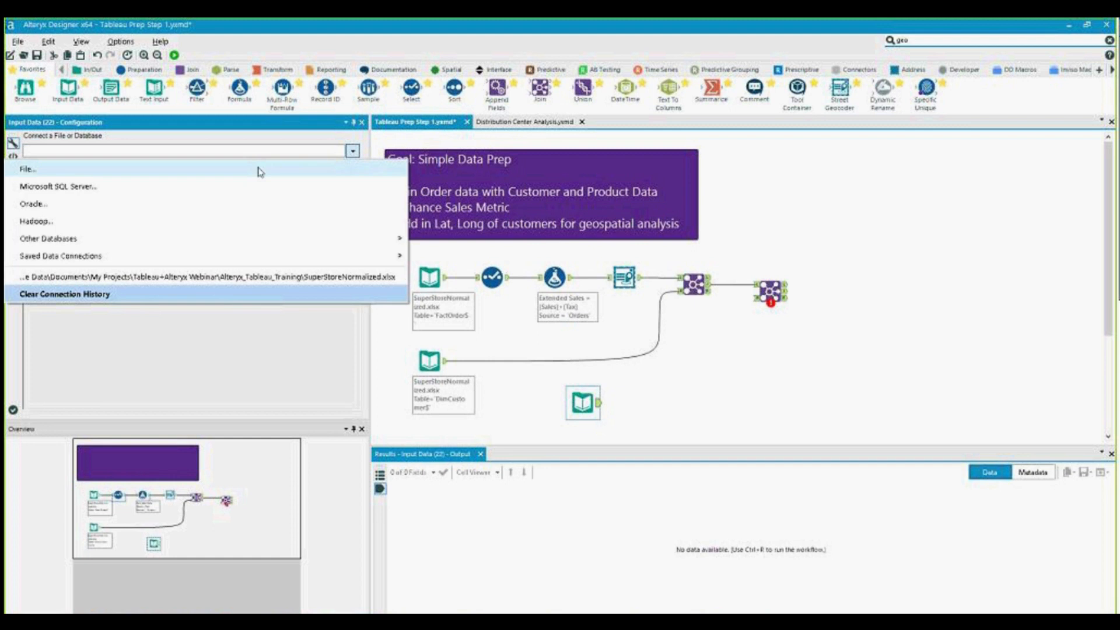
pyautogui.click(315, 168)
pyautogui.click(580, 207)
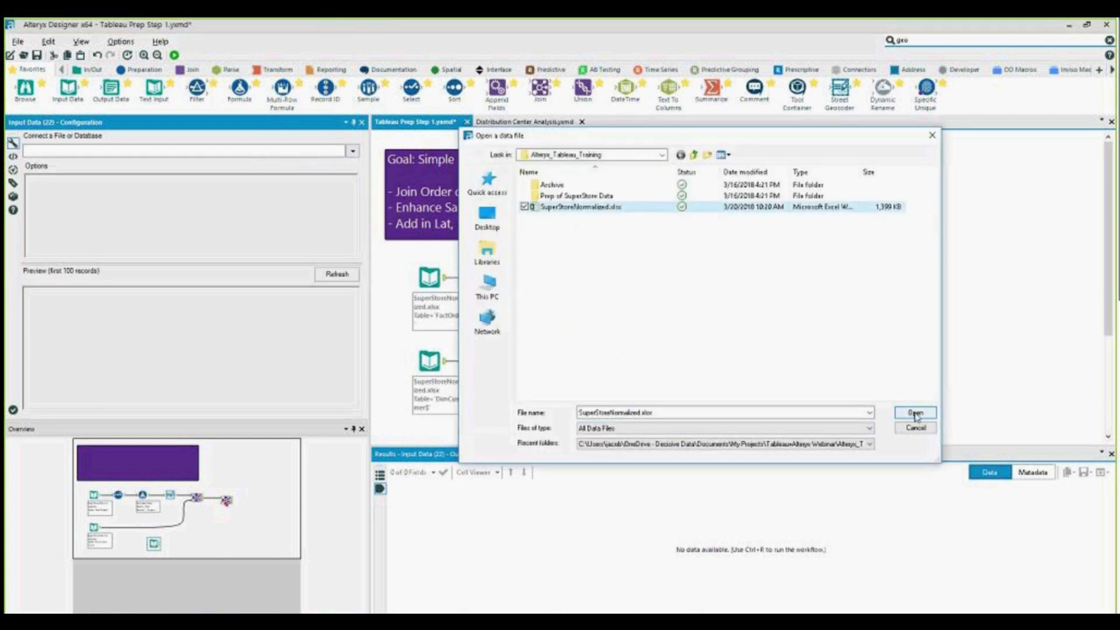
pyautogui.click(917, 413)
pyautogui.click(427, 212)
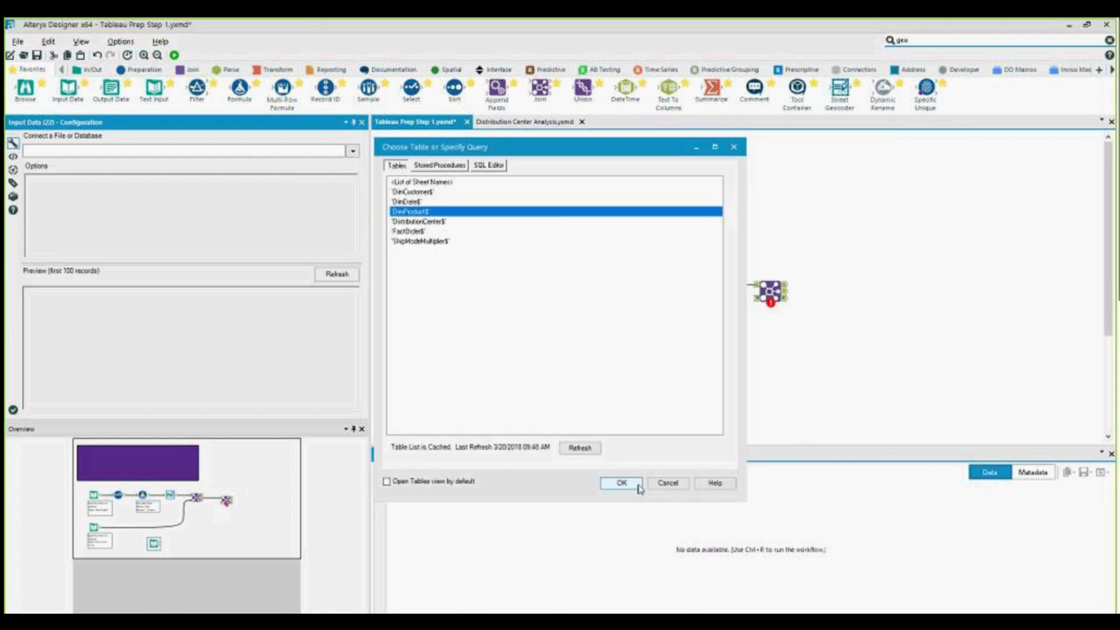
pyautogui.click(622, 483)
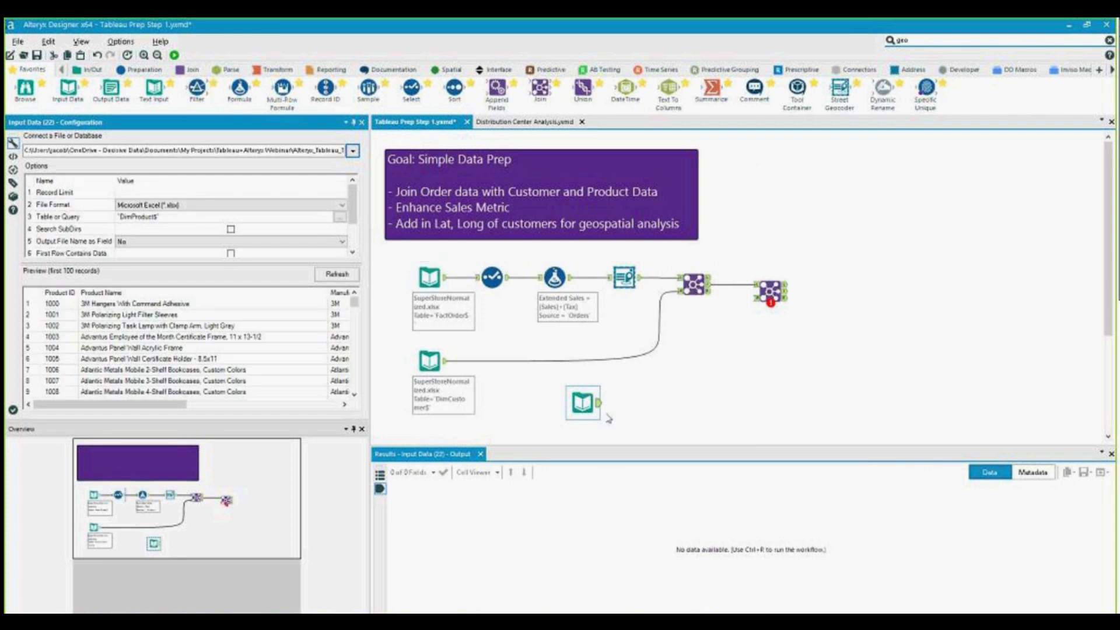
pyautogui.moveTo(599, 402); pyautogui.dragTo(753, 298)
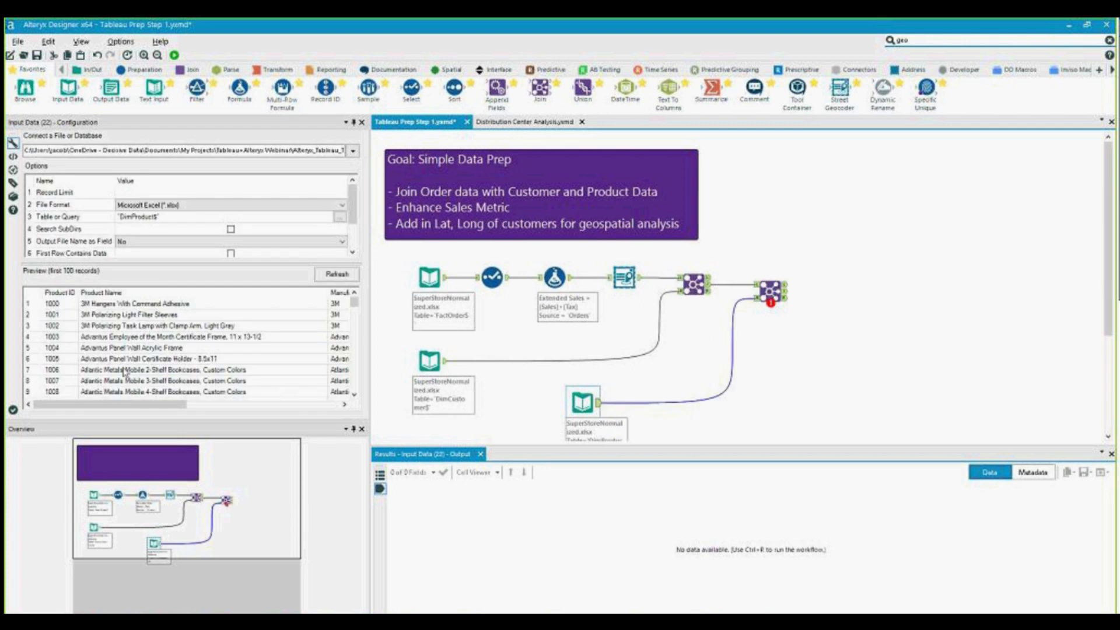
# Step: Review the remaining DimProduct$ preview fields and set the second Join to match Product ID on both sides
pyautogui.moveTo(133, 404); pyautogui.dragTo(305, 410)
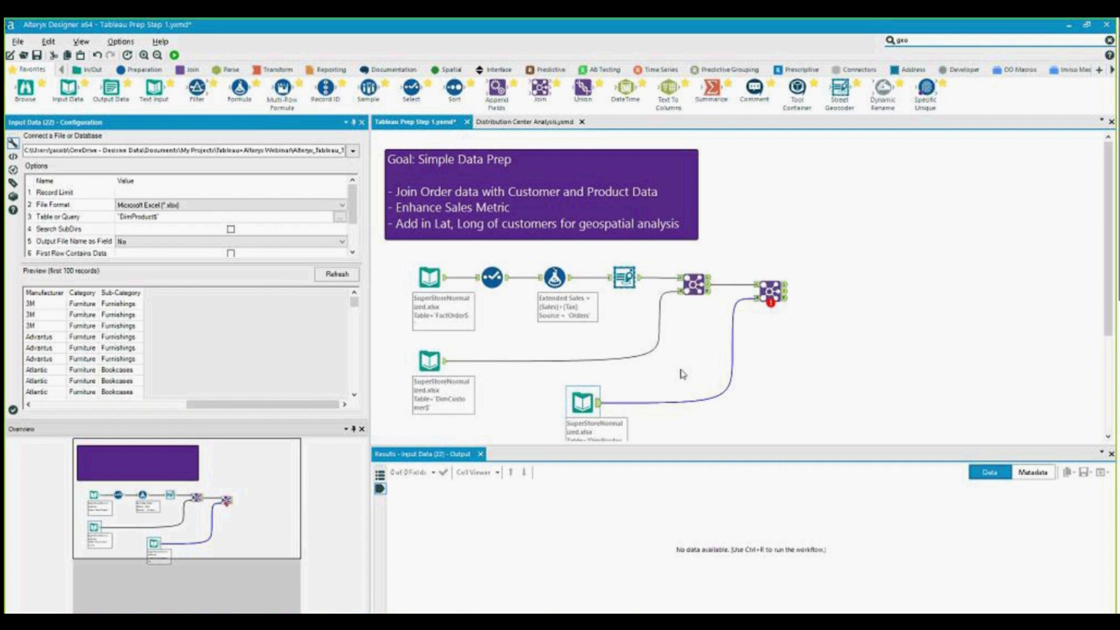
pyautogui.click(770, 290)
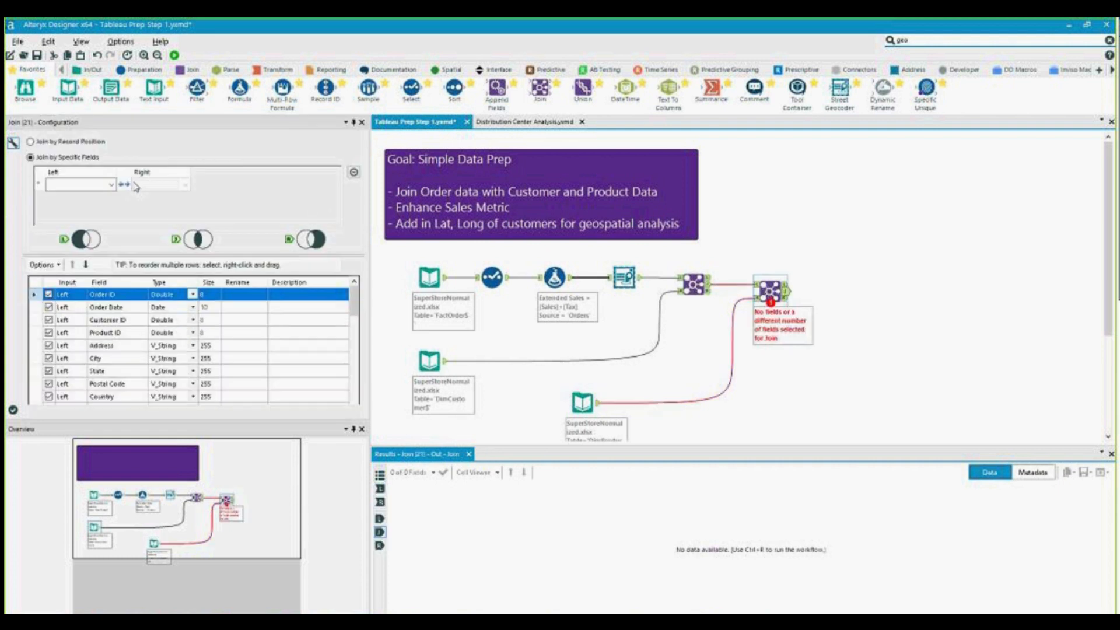
pyautogui.click(110, 184)
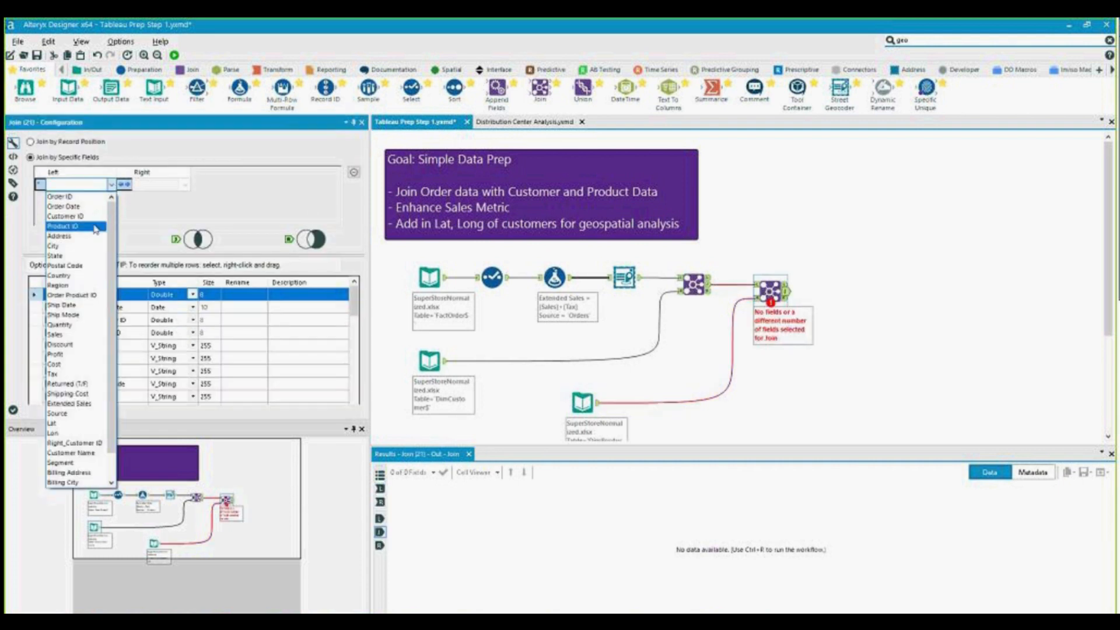
pyautogui.click(73, 228)
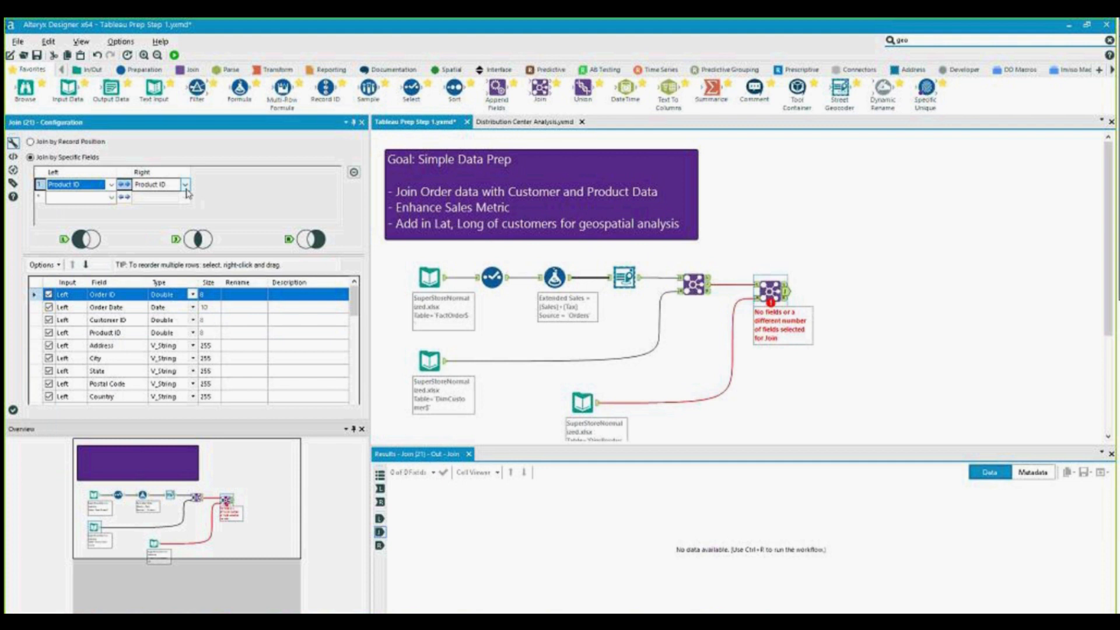
pyautogui.hotkey('ctrl', 'r')
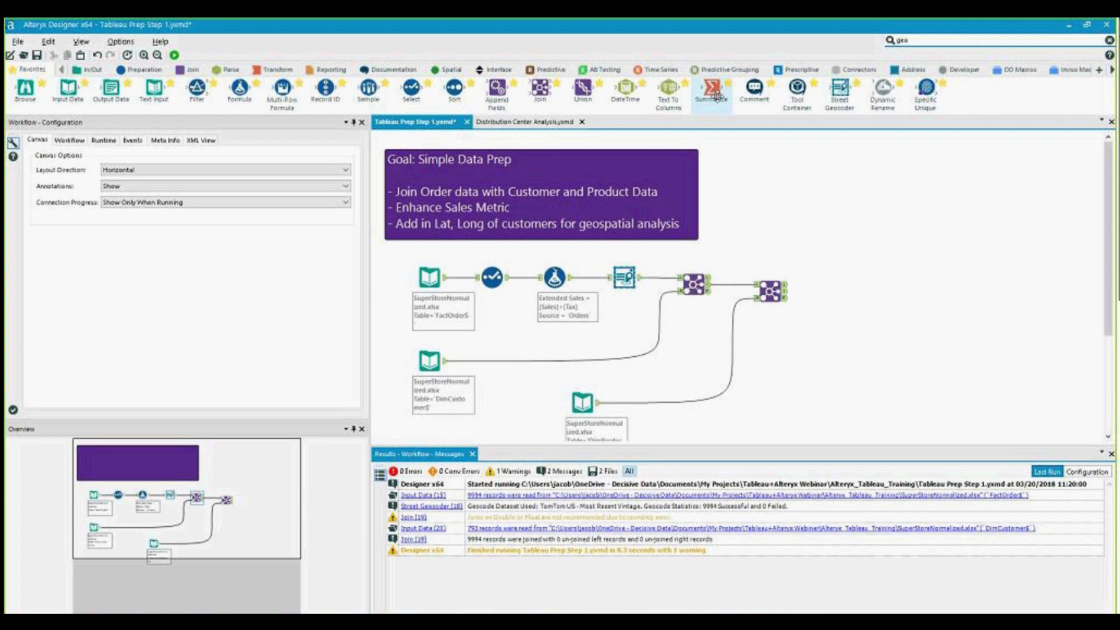
# Step: Add a Summarize tool on the second Join's joined output and group its records by State
pyautogui.moveTo(717, 96); pyautogui.dragTo(861, 341)
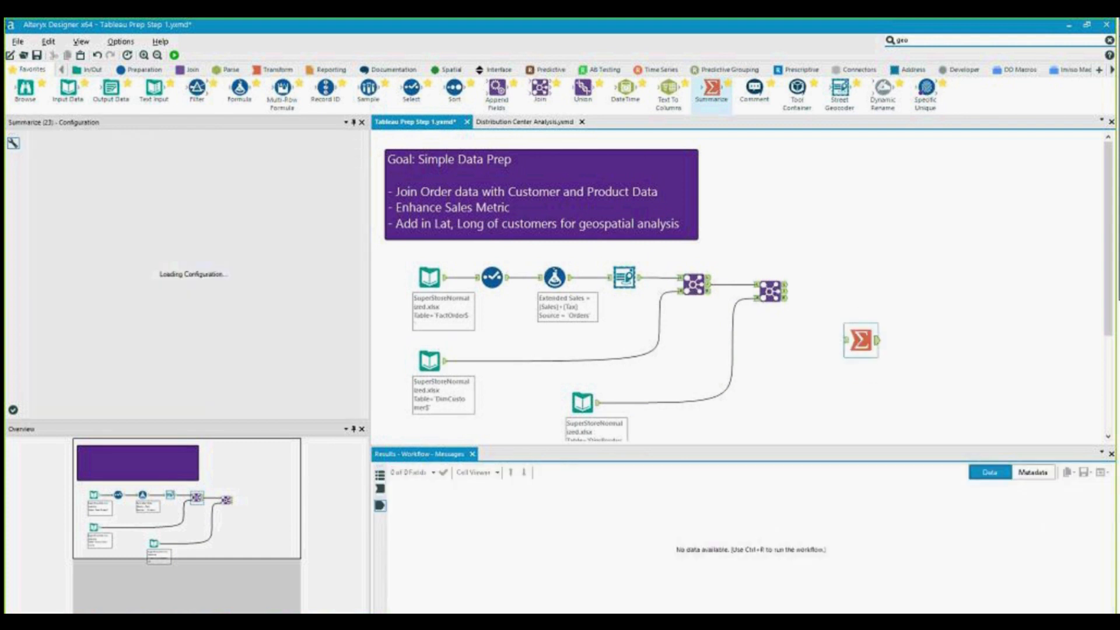
pyautogui.moveTo(787, 297); pyautogui.dragTo(856, 342)
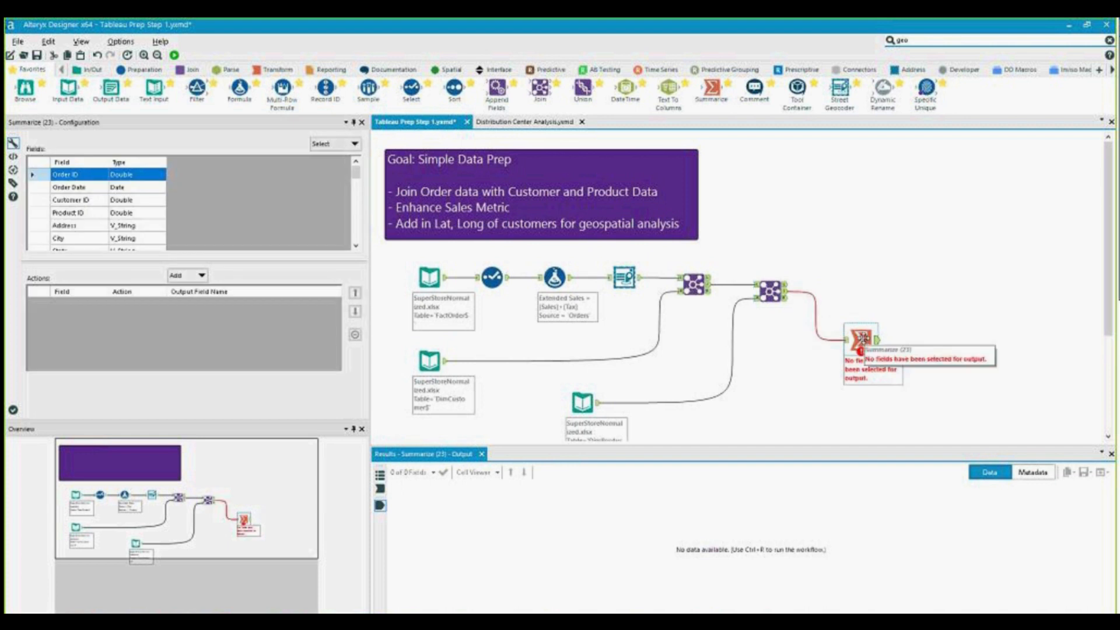
pyautogui.scroll(-1, 157, 198)
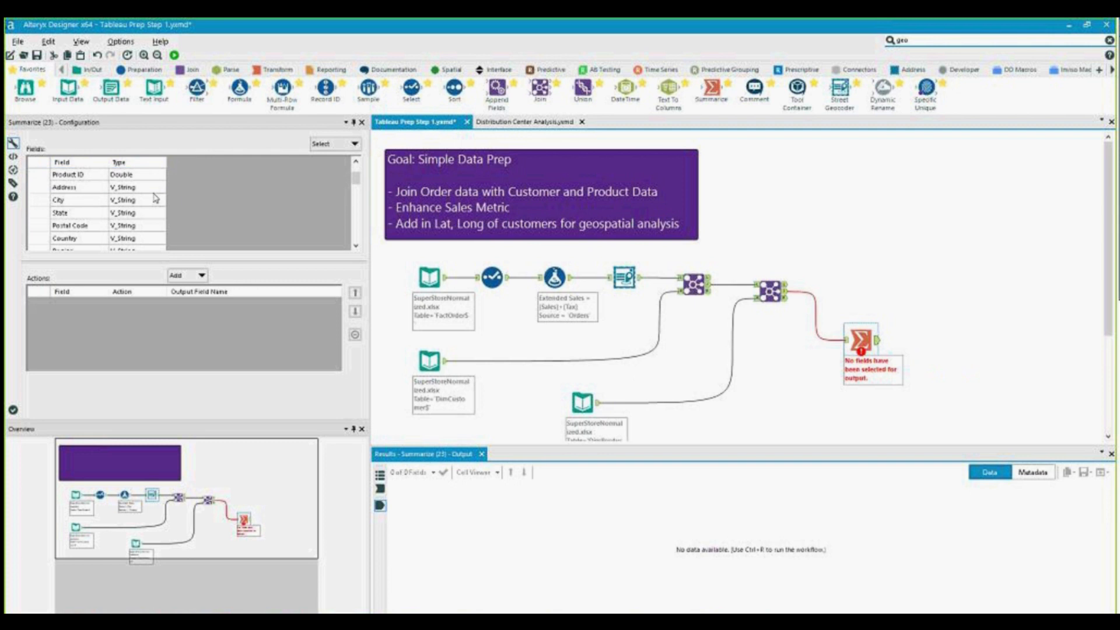
pyautogui.click(67, 213)
pyautogui.click(202, 276)
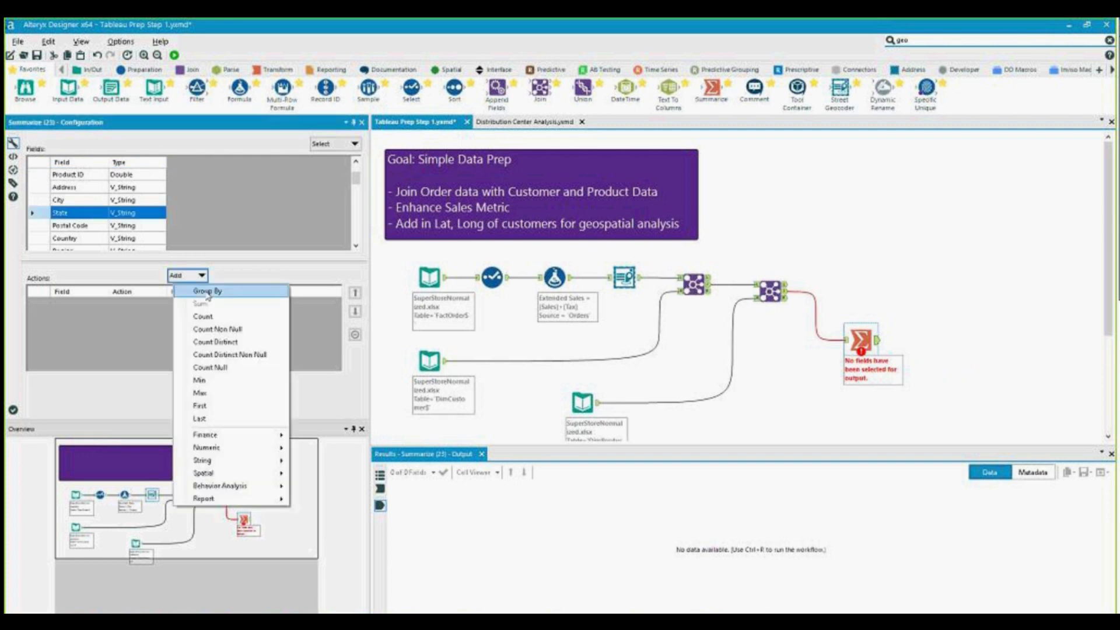
pyautogui.click(195, 289)
# Step: Add a Sum of Sales to the Summarize actions
pyautogui.scroll(-2, 135, 227)
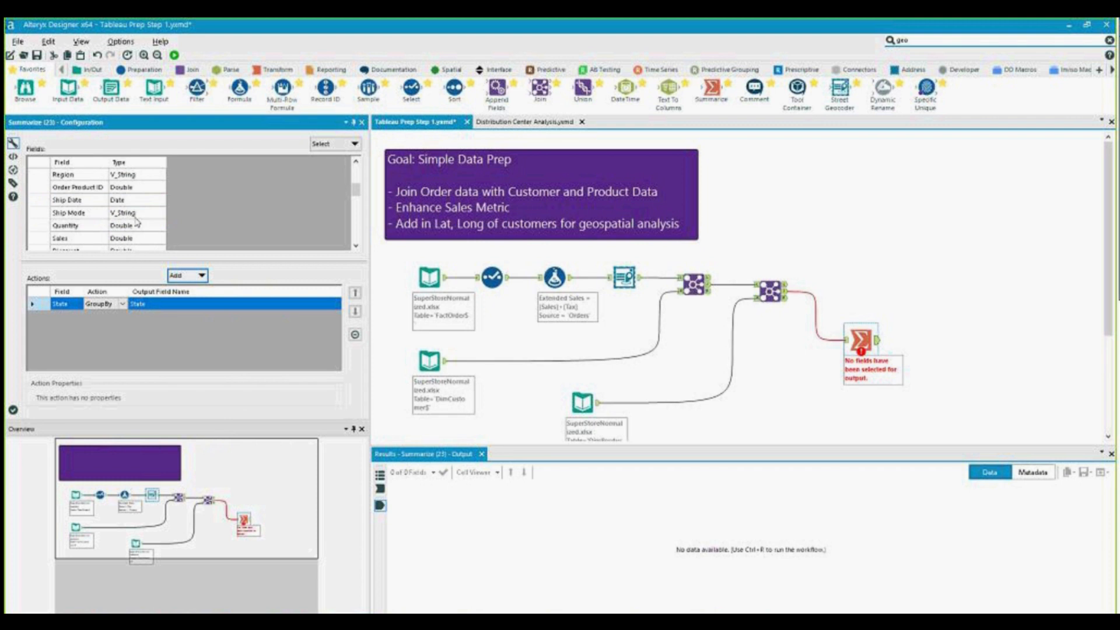
pyautogui.click(133, 239)
pyautogui.click(202, 275)
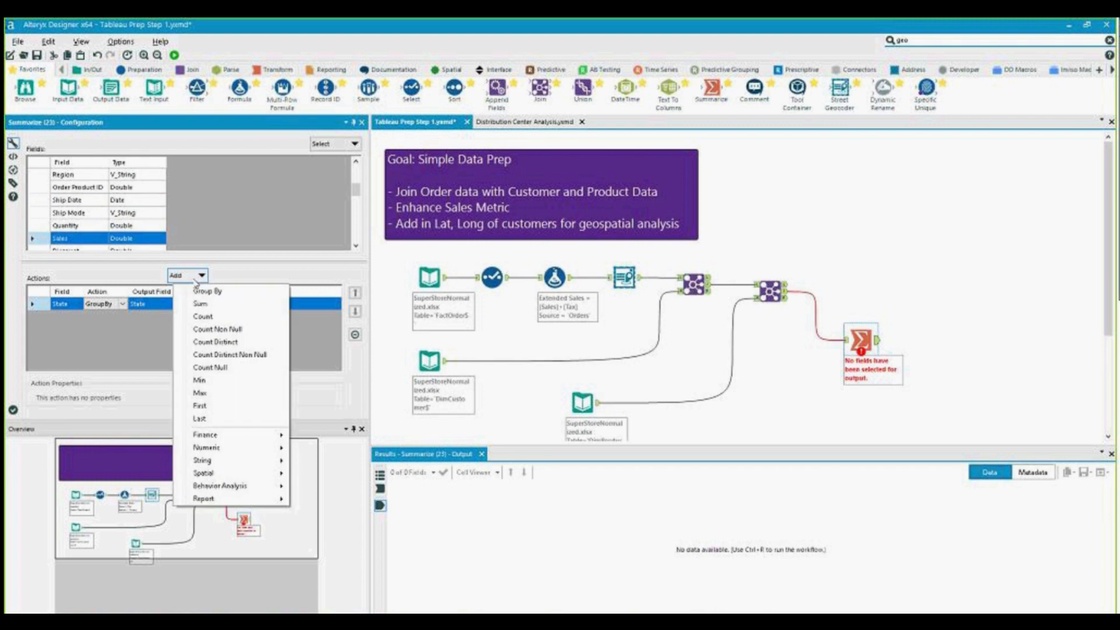
pyautogui.click(175, 304)
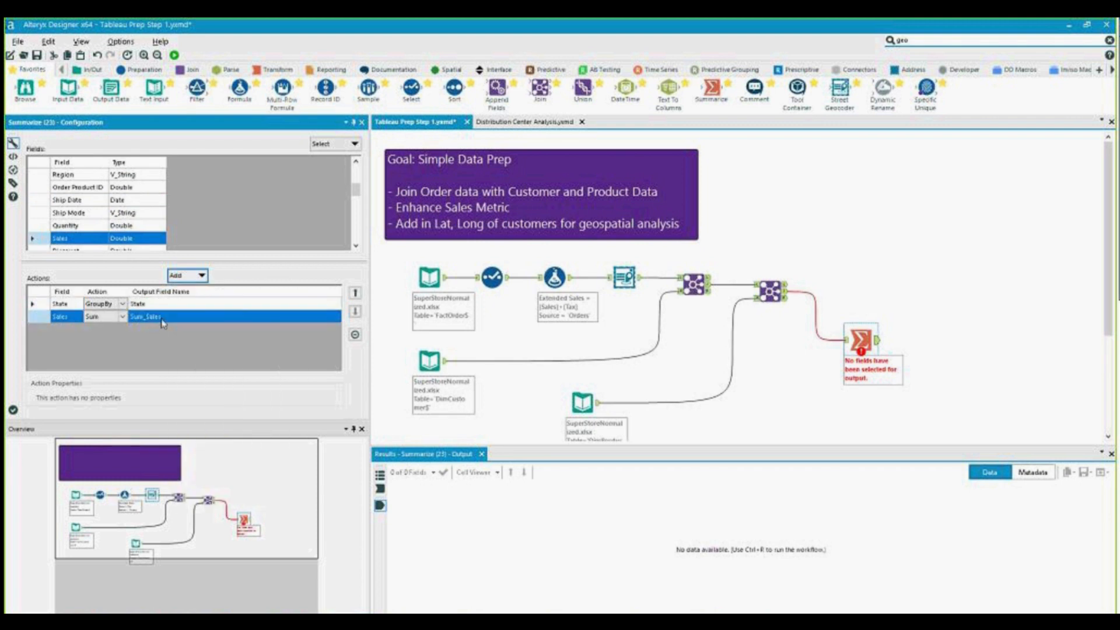
# Step: Run the workflow and look through the Summarize tool's sales totals by state
pyautogui.click(636, 364)
pyautogui.hotkey('ctrl', 'r')
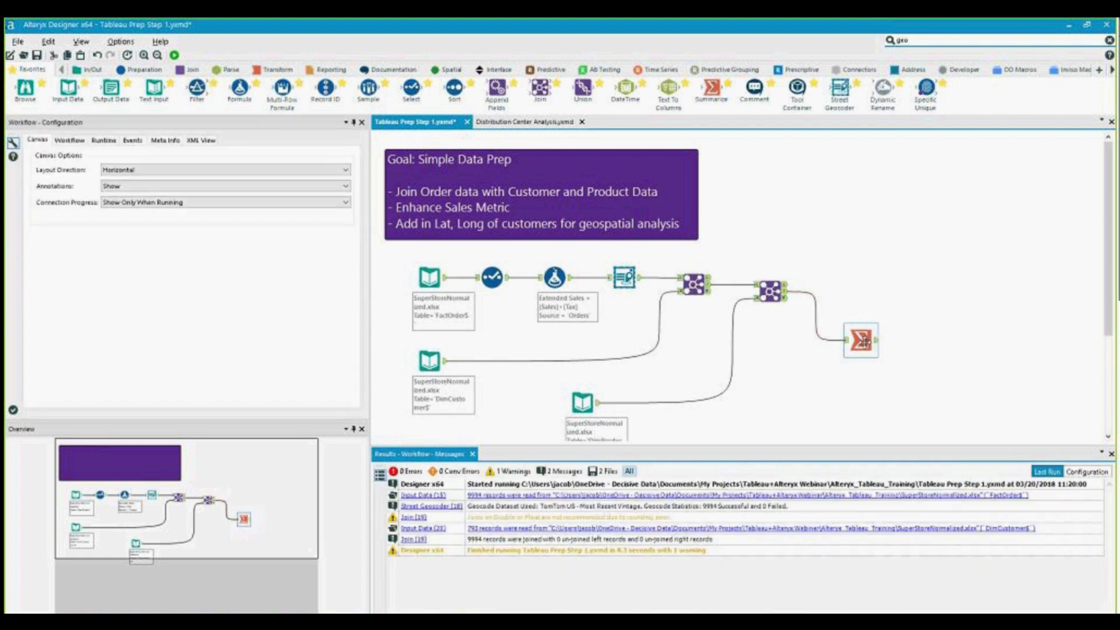
pyautogui.hotkey('ctrl', 'r')
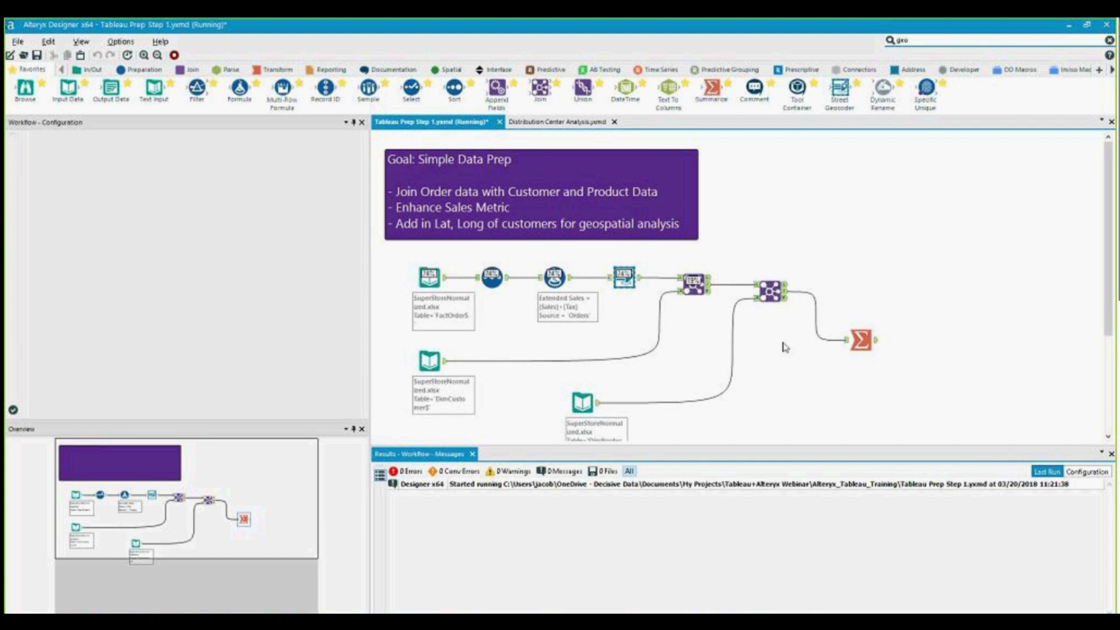
pyautogui.click(876, 345)
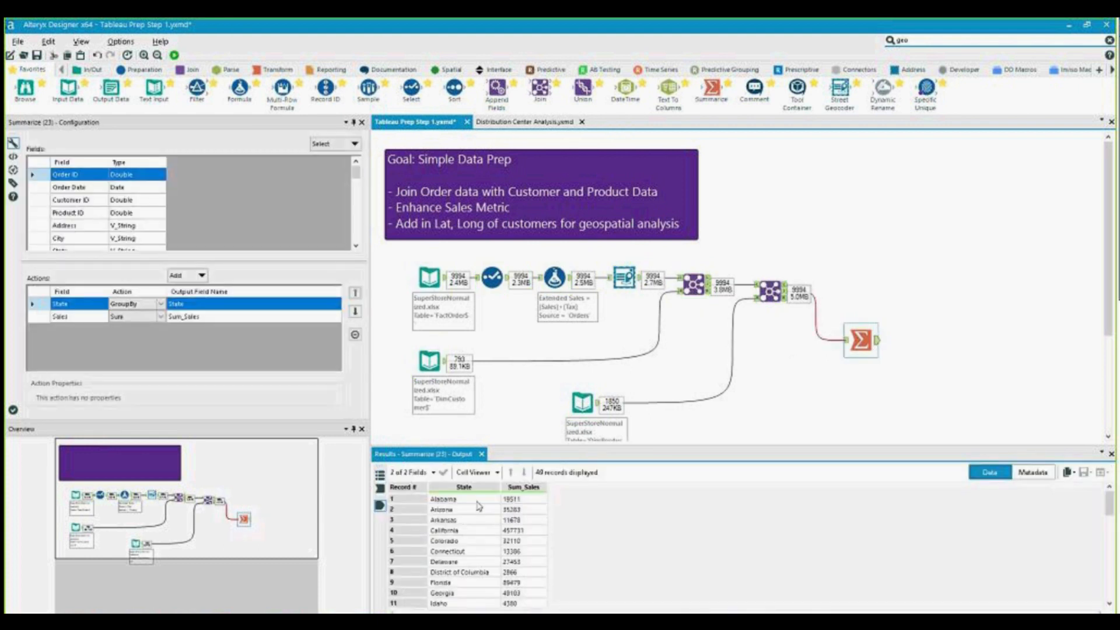
pyautogui.scroll(-5, 522, 502)
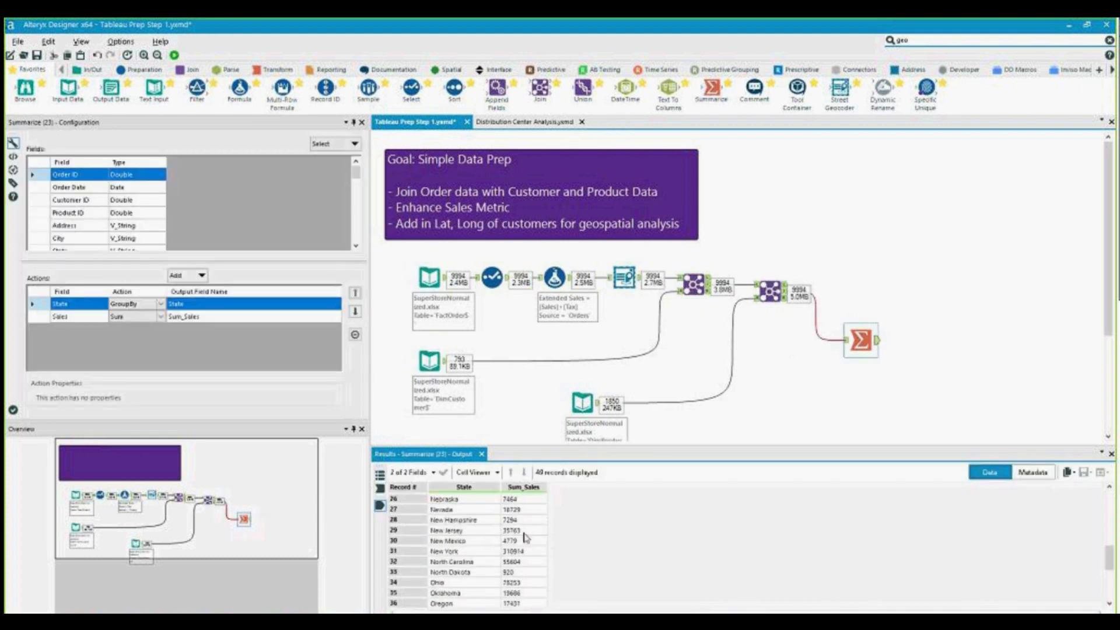
pyautogui.scroll(5, 522, 501)
pyautogui.scroll(1, 523, 505)
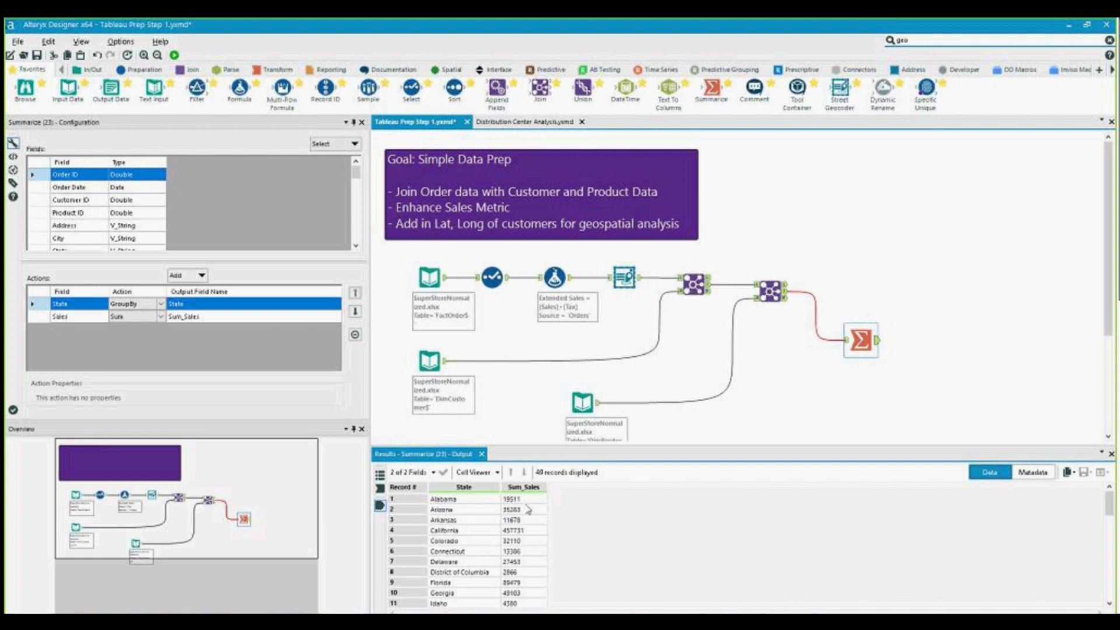
# Step: Add a Sort tool after the Summarize tool and order the records by Sum_Sales, Descending
pyautogui.moveTo(454, 88); pyautogui.dragTo(915, 340)
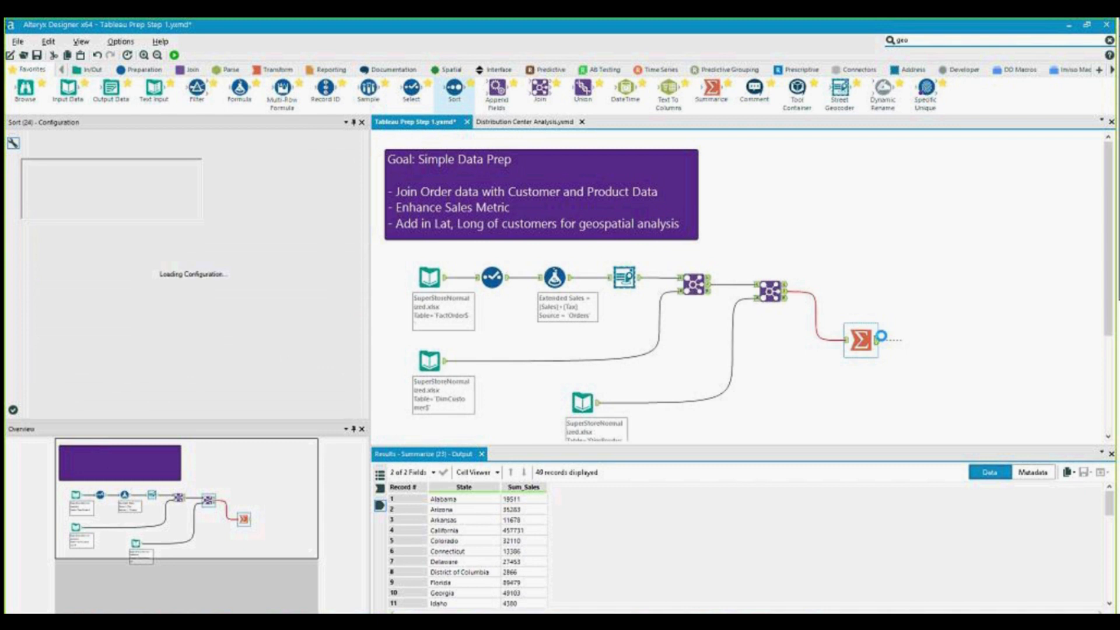
pyautogui.click(98, 178)
pyautogui.click(91, 196)
pyautogui.click(142, 180)
pyautogui.click(156, 178)
pyautogui.click(126, 197)
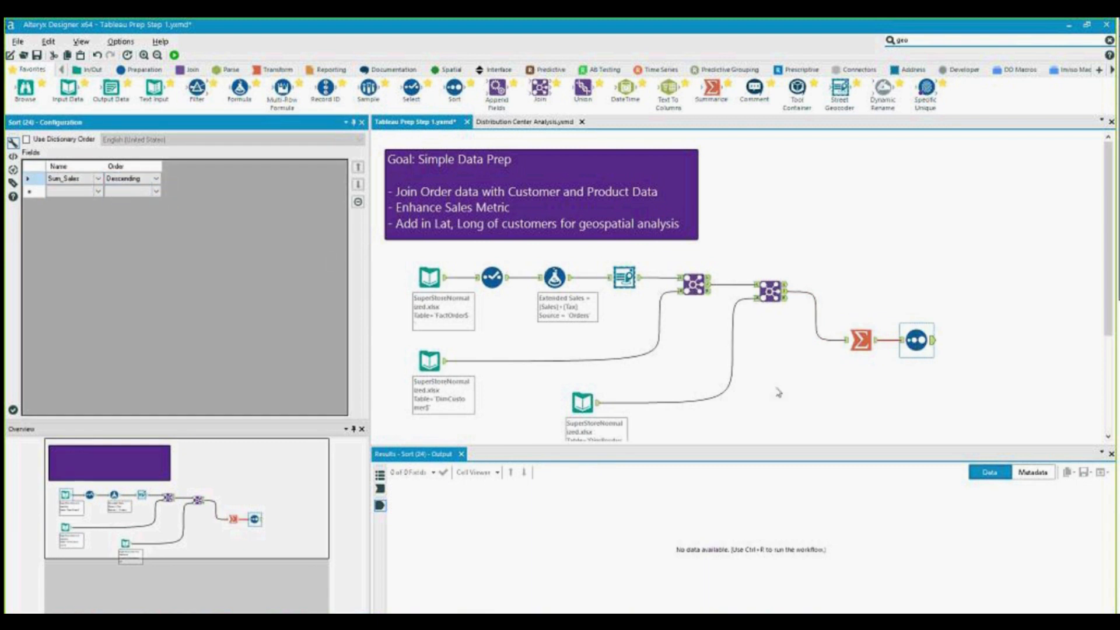
pyautogui.click(840, 384)
pyautogui.hotkey('ctrl', 'r')
# Step: Add both the Sum and the Average of Shipping Cost to the Summarize tool's actions
pyautogui.click(860, 340)
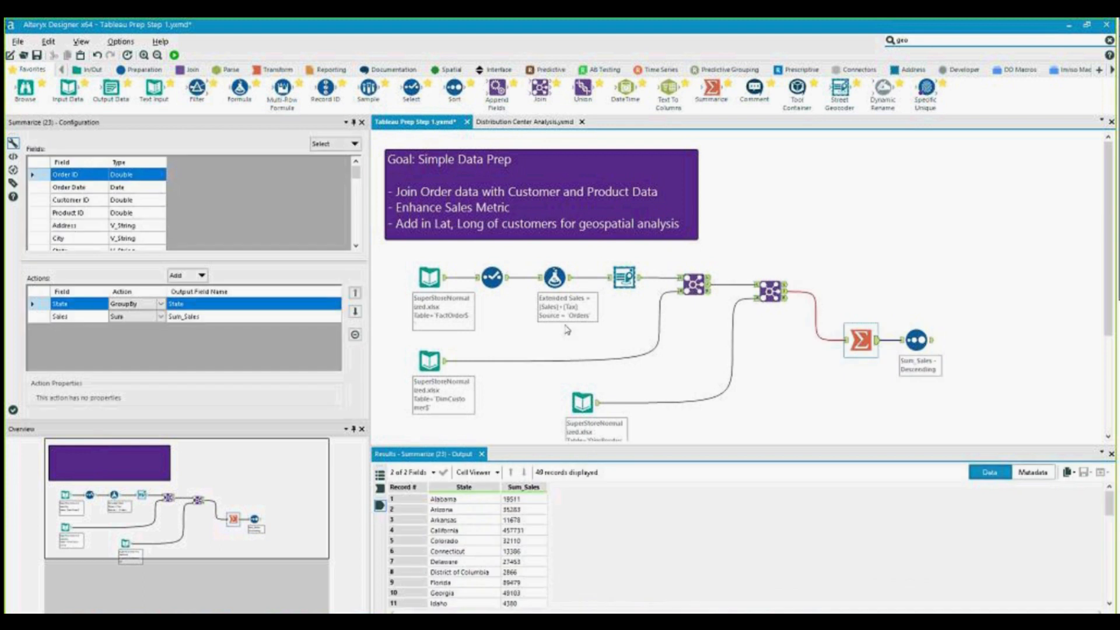
pyautogui.scroll(-3, 133, 207)
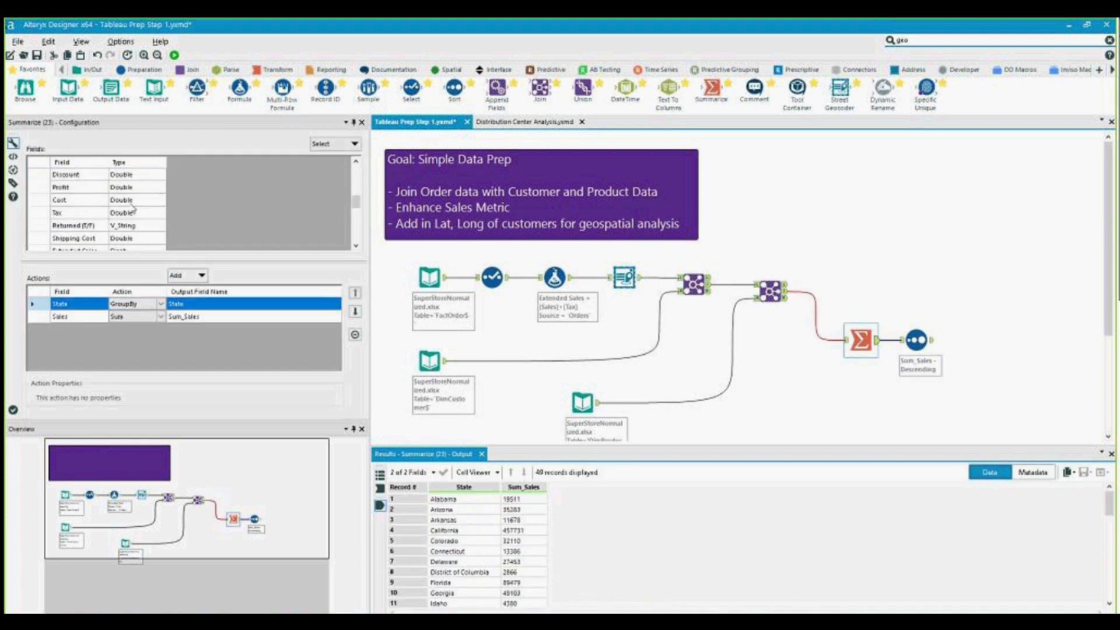
pyautogui.scroll(-3, 133, 207)
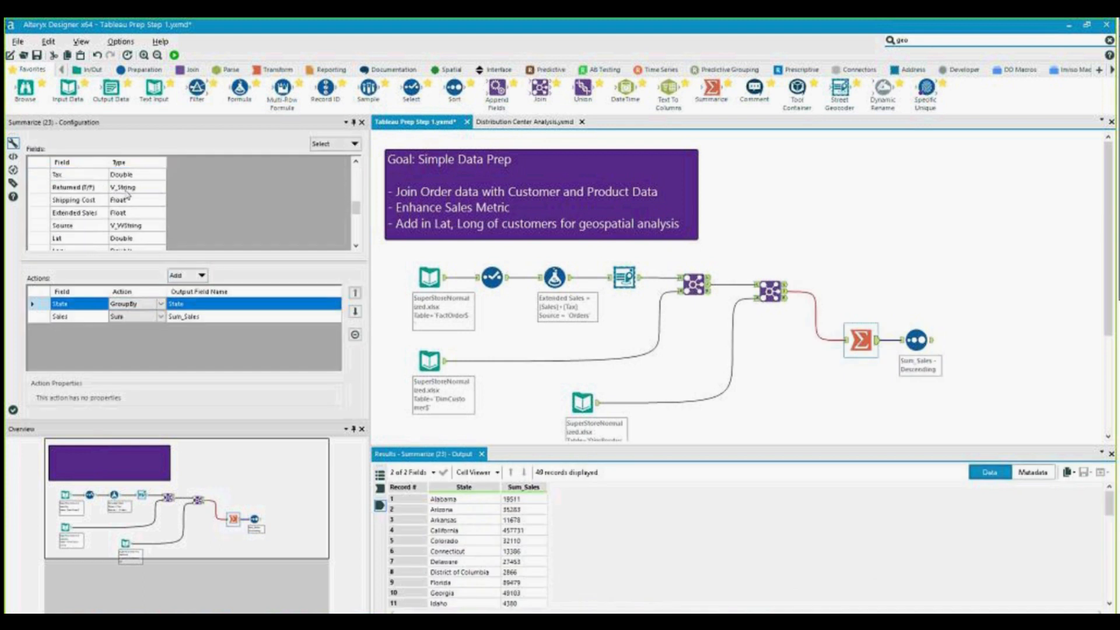
pyautogui.click(130, 205)
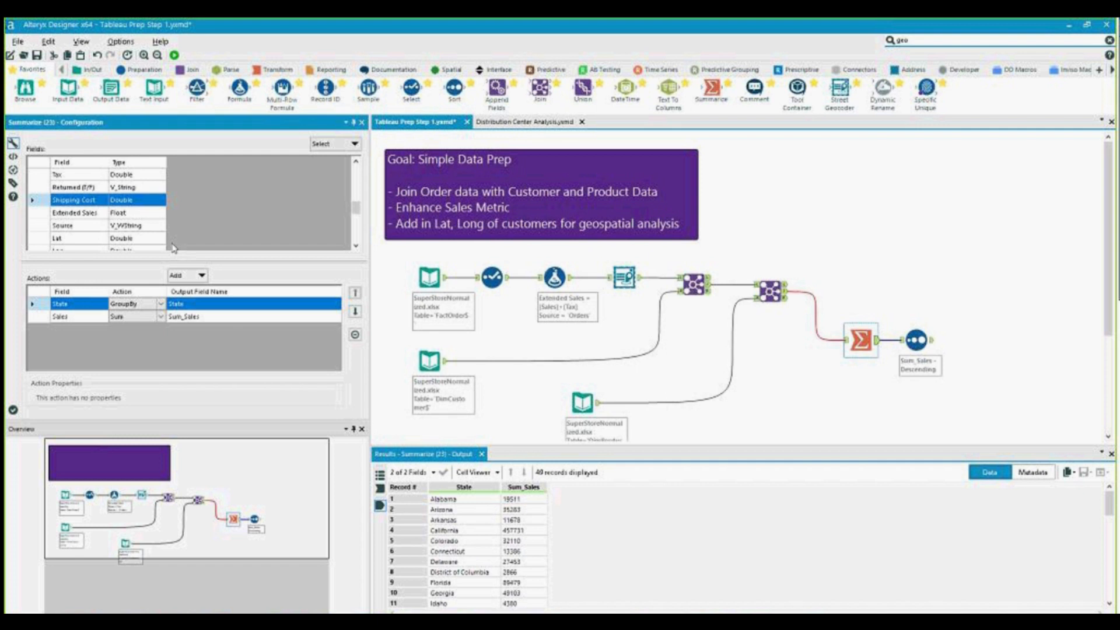
pyautogui.click(201, 275)
pyautogui.click(200, 304)
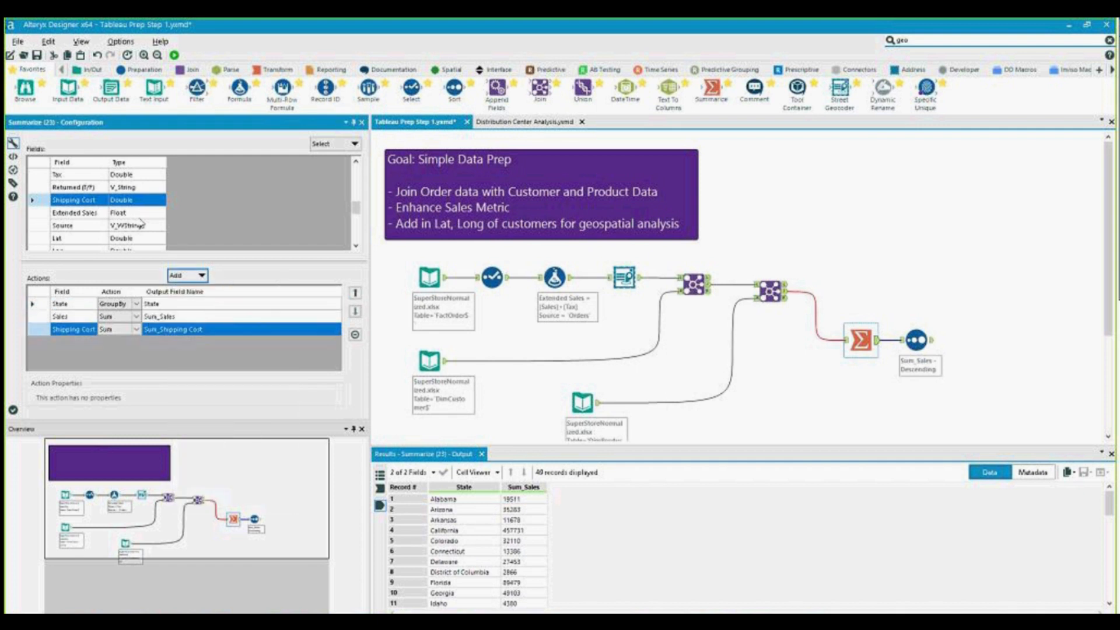
pyautogui.click(200, 274)
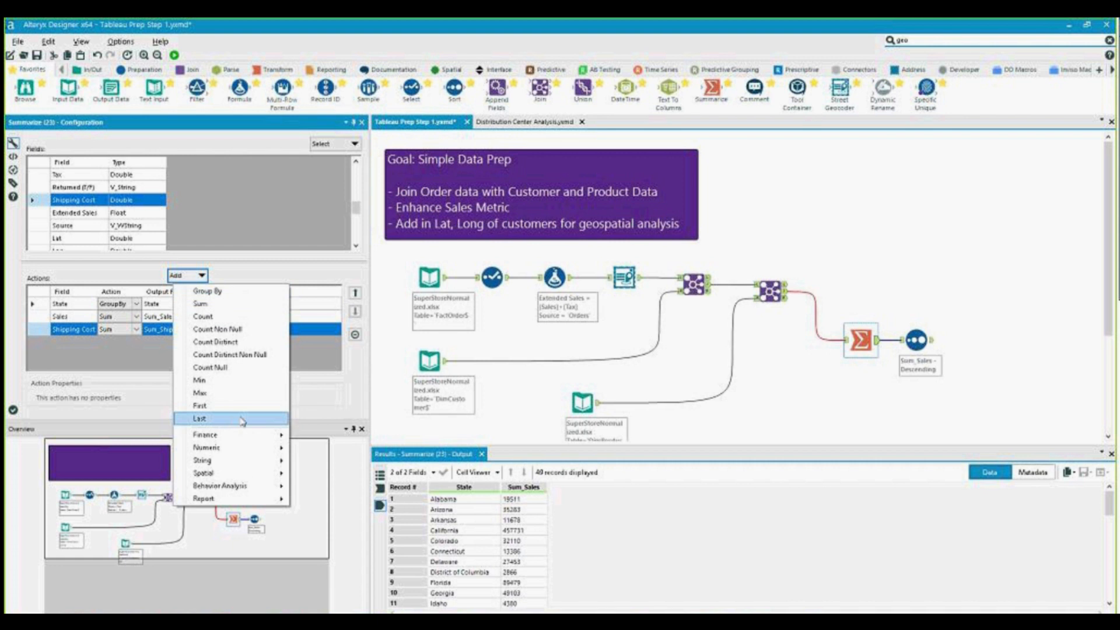
pyautogui.moveTo(245, 450)
pyautogui.click(322, 449)
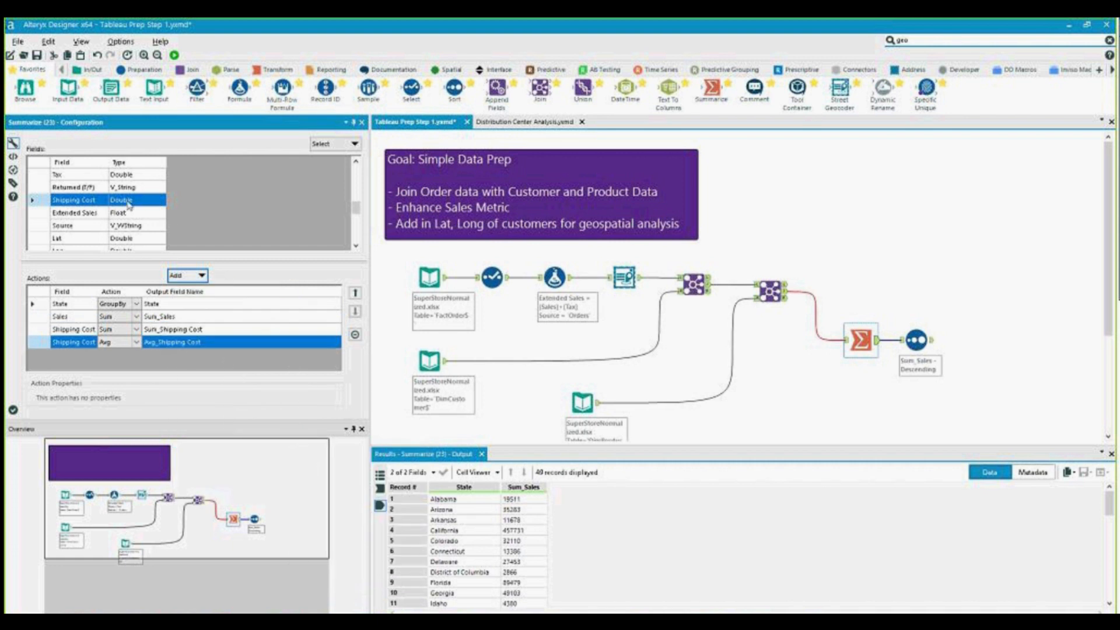
# Step: Add a Count Distinct of Order ID to the Summarize tool's actions
pyautogui.scroll(2, 151, 222)
pyautogui.scroll(2, 147, 220)
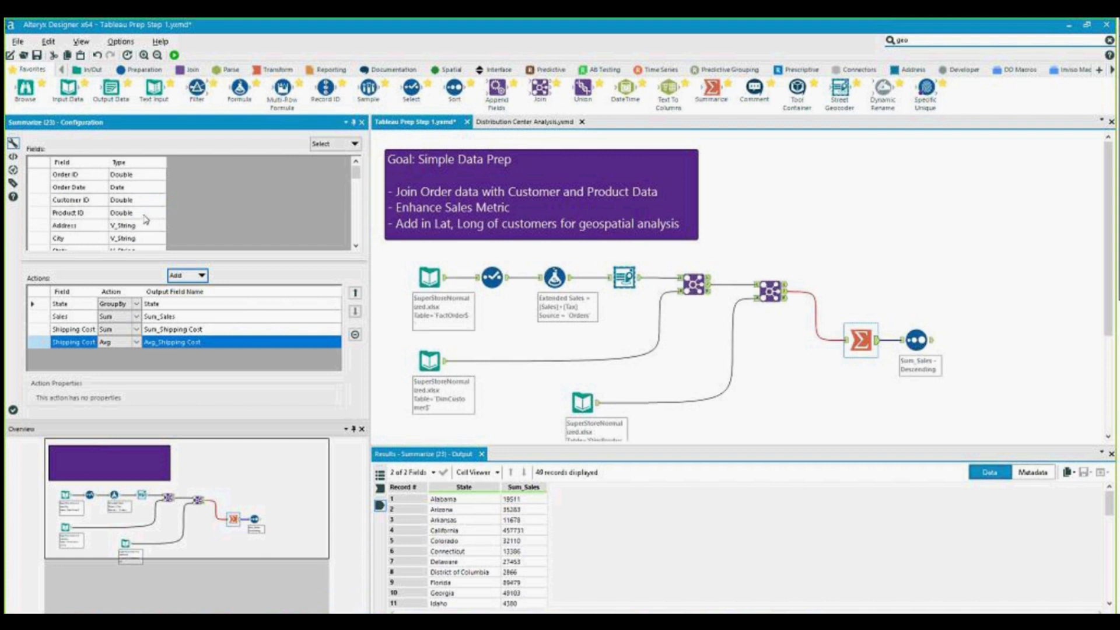
pyautogui.click(79, 176)
pyautogui.click(202, 276)
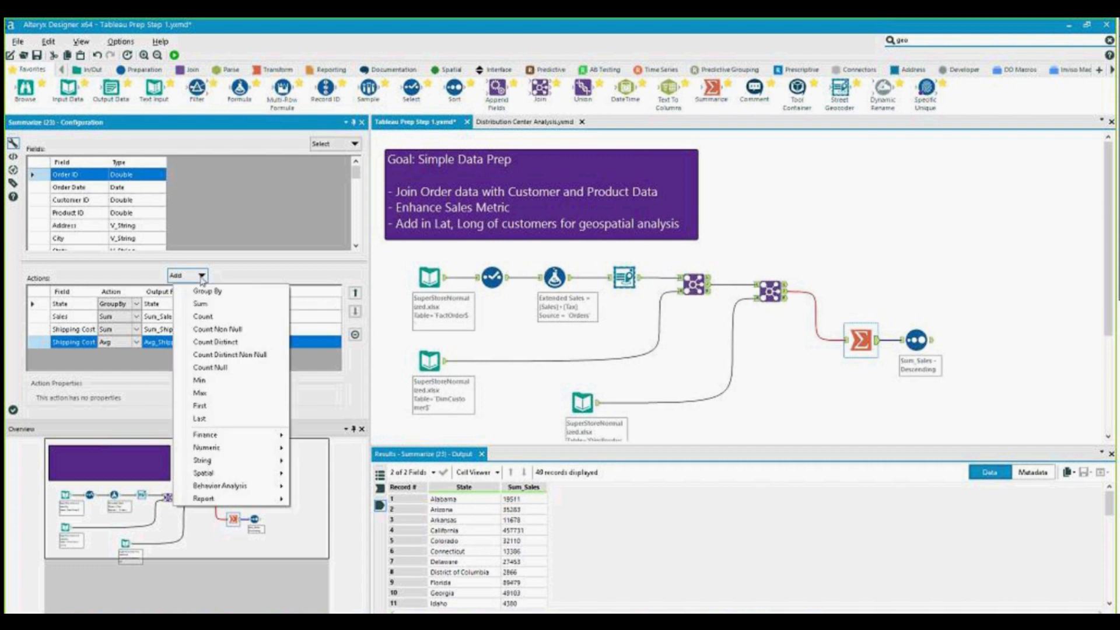
pyautogui.click(228, 346)
# Step: Run the workflow and inspect the Sort output, checking New York's average shipping cost
pyautogui.hotkey('ctrl', 'r')
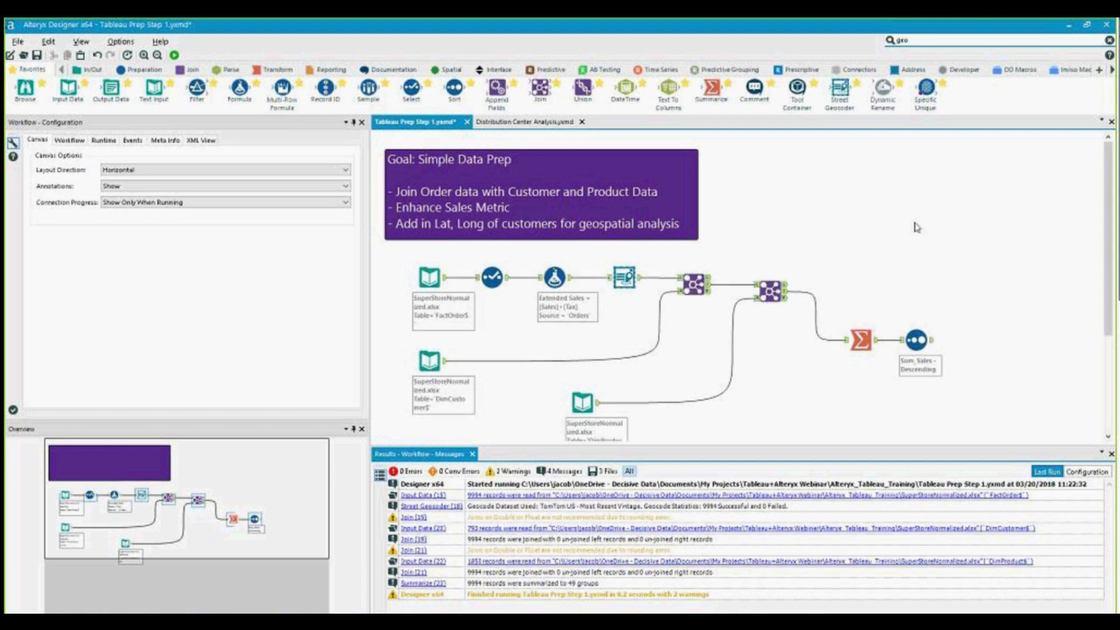
pyautogui.click(921, 341)
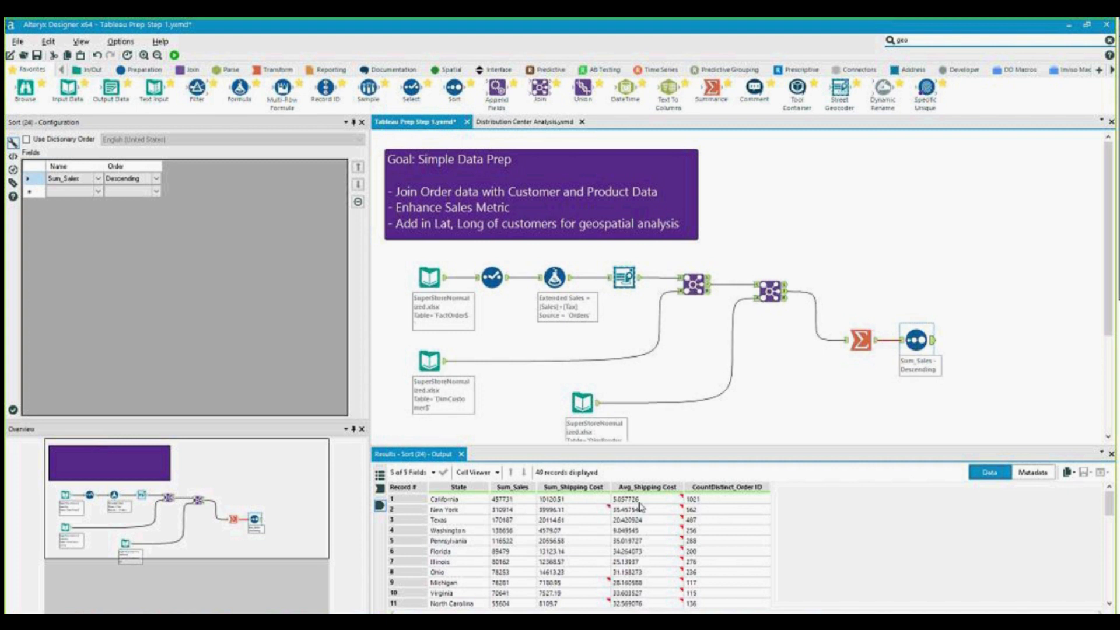
pyautogui.moveTo(640, 506)
pyautogui.click(642, 510)
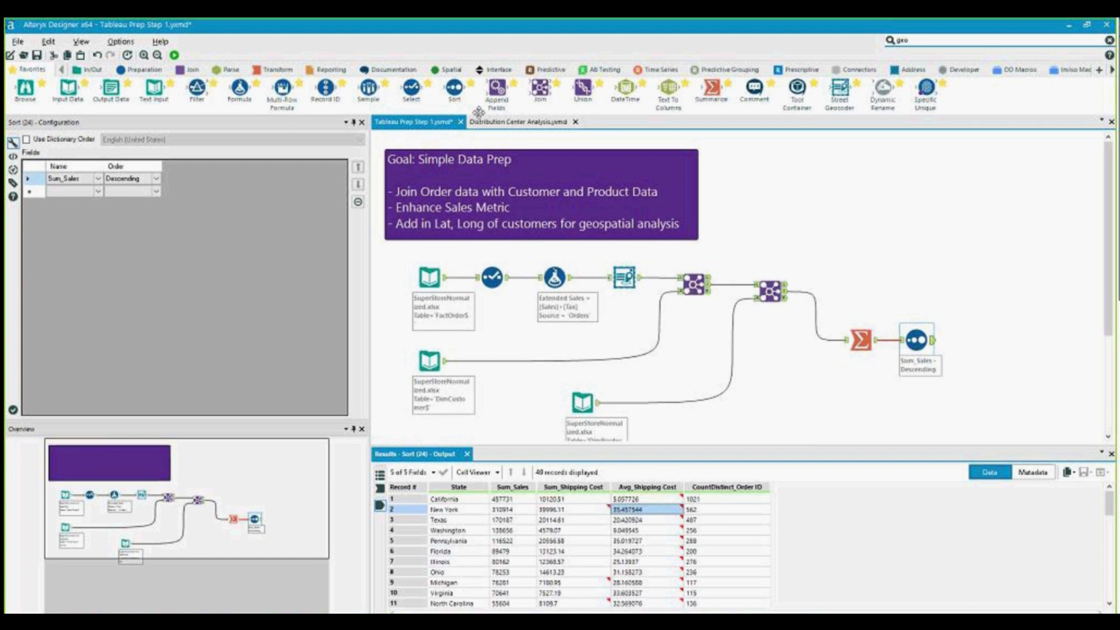
# Step: Attach an Output Data tool to the second Join and write its records to SuperStoreSales.tde, replacing the existing extract
pyautogui.moveTo(121, 95); pyautogui.dragTo(863, 295)
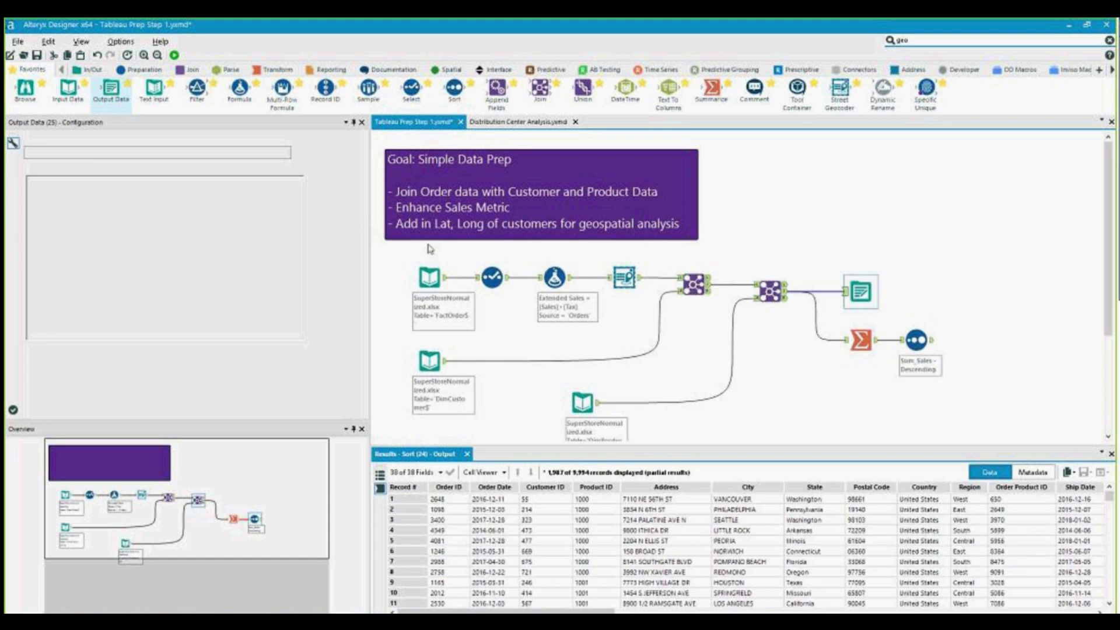
pyautogui.click(281, 153)
pyautogui.click(280, 173)
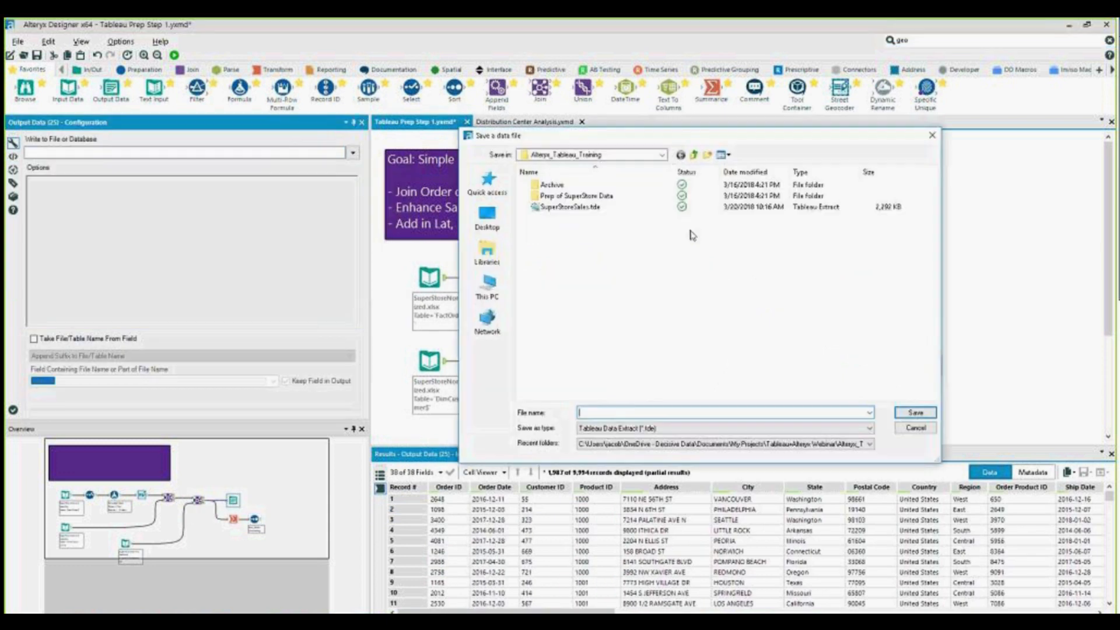
pyautogui.click(576, 209)
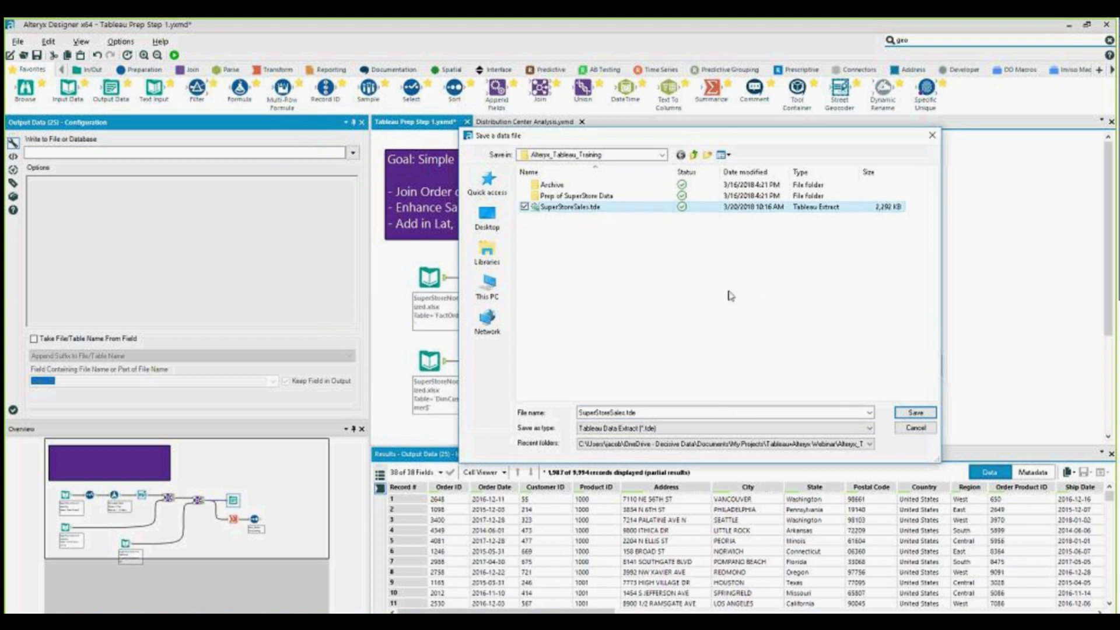
pyautogui.click(912, 412)
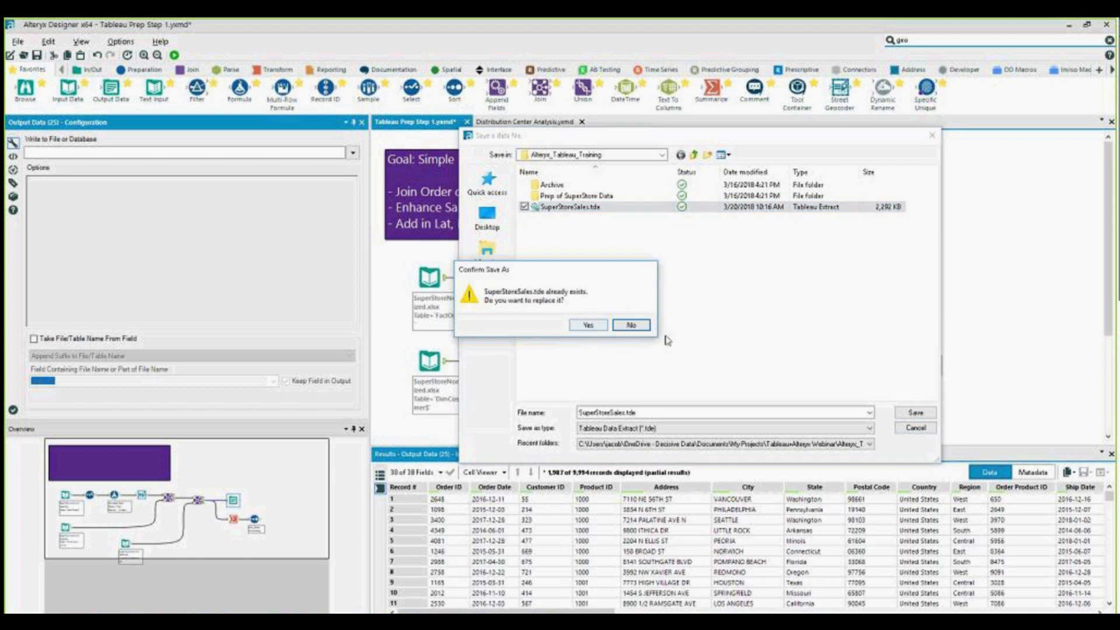
pyautogui.click(588, 325)
pyautogui.click(158, 219)
pyautogui.click(158, 219)
pyautogui.click(159, 235)
pyautogui.click(916, 271)
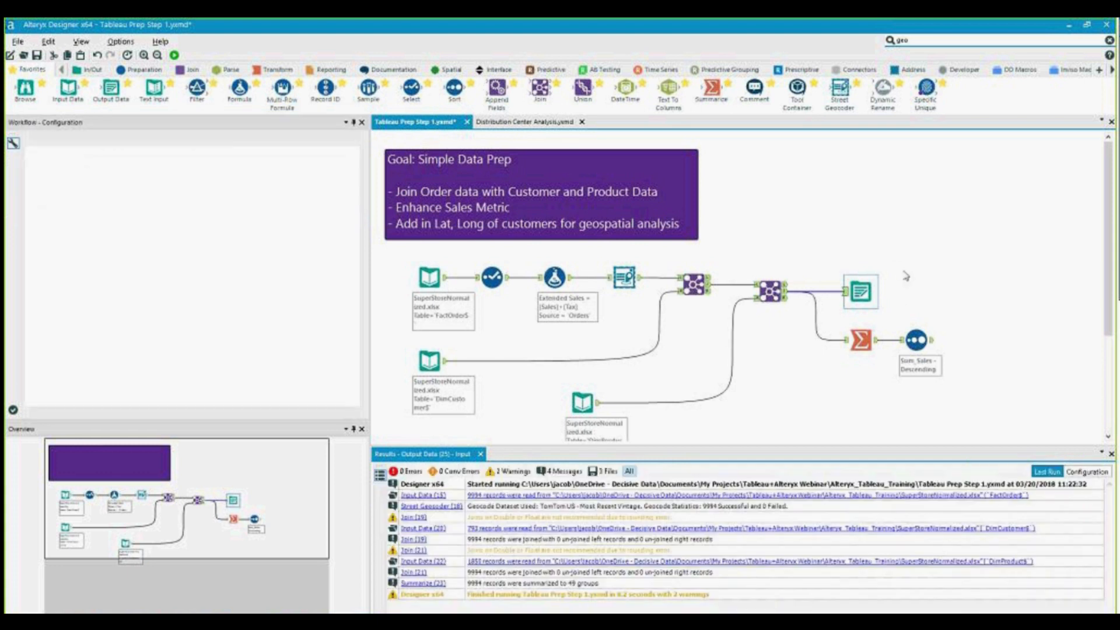
# Step: Run the workflow to write the Tableau extract and review the run messages
pyautogui.hotkey('ctrl', 'r')
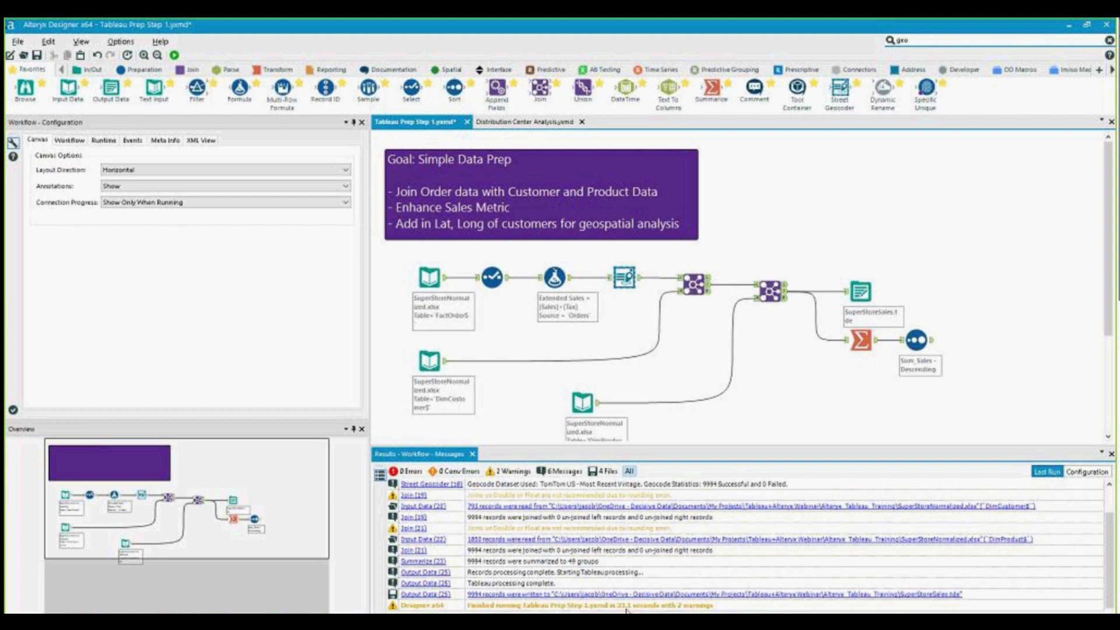
pyautogui.scroll(1, 742, 577)
pyautogui.scroll(-1, 704, 518)
# Step: Switch to Tableau with the recent workbook Tableau+Alteryx.twb and go from the Overview dashboard's empty third card to the Shipping Cost sheet
pyautogui.rightClick(842, 622)
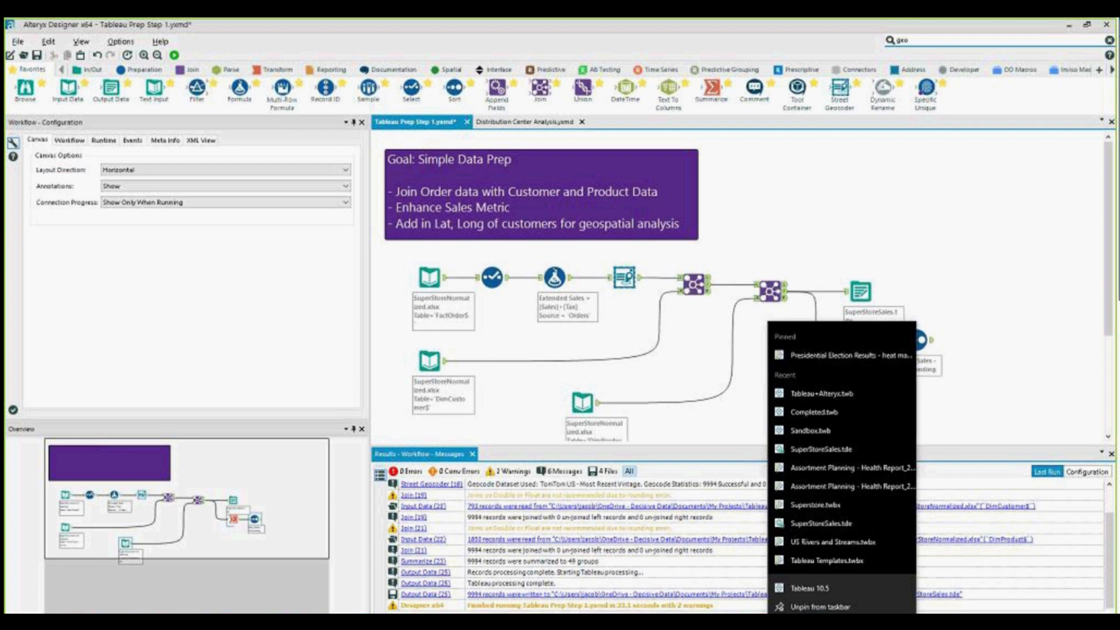
pyautogui.click(875, 393)
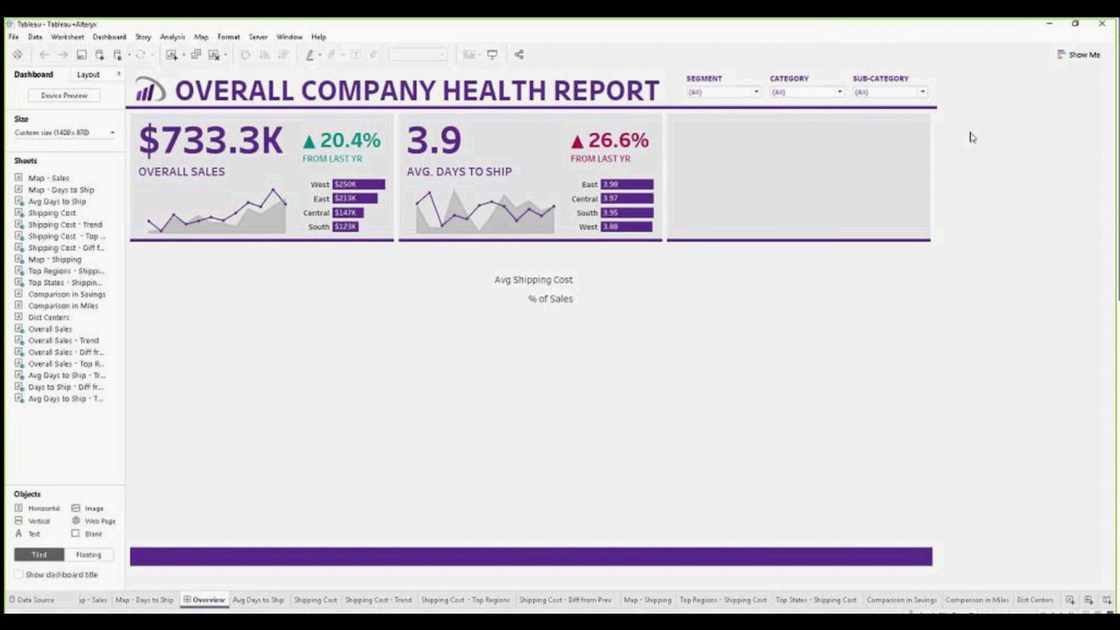
pyautogui.click(742, 159)
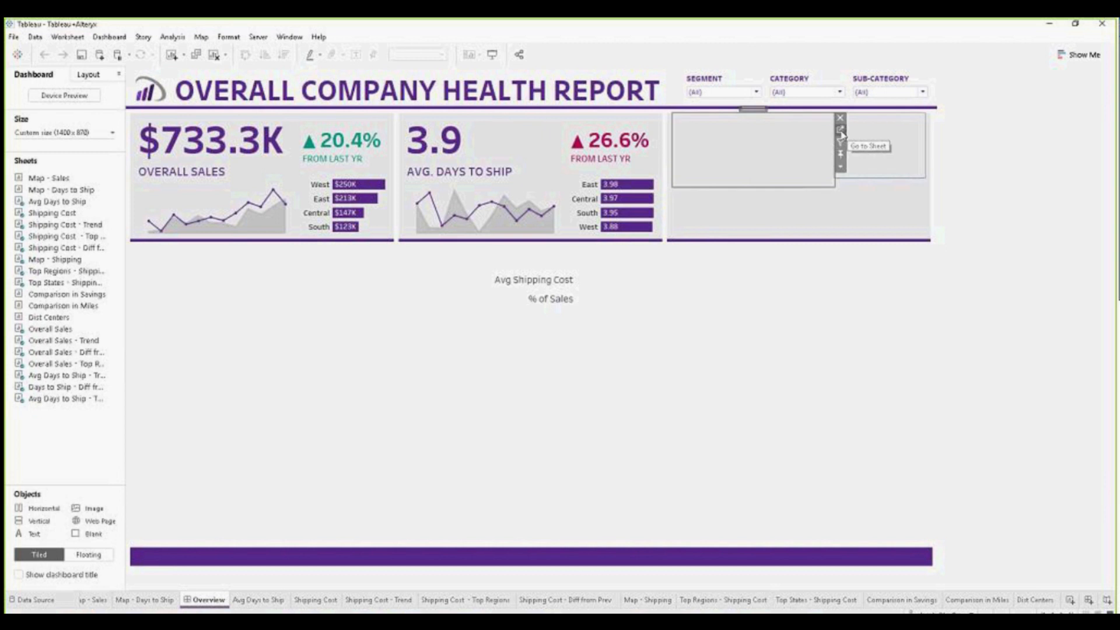
pyautogui.click(840, 132)
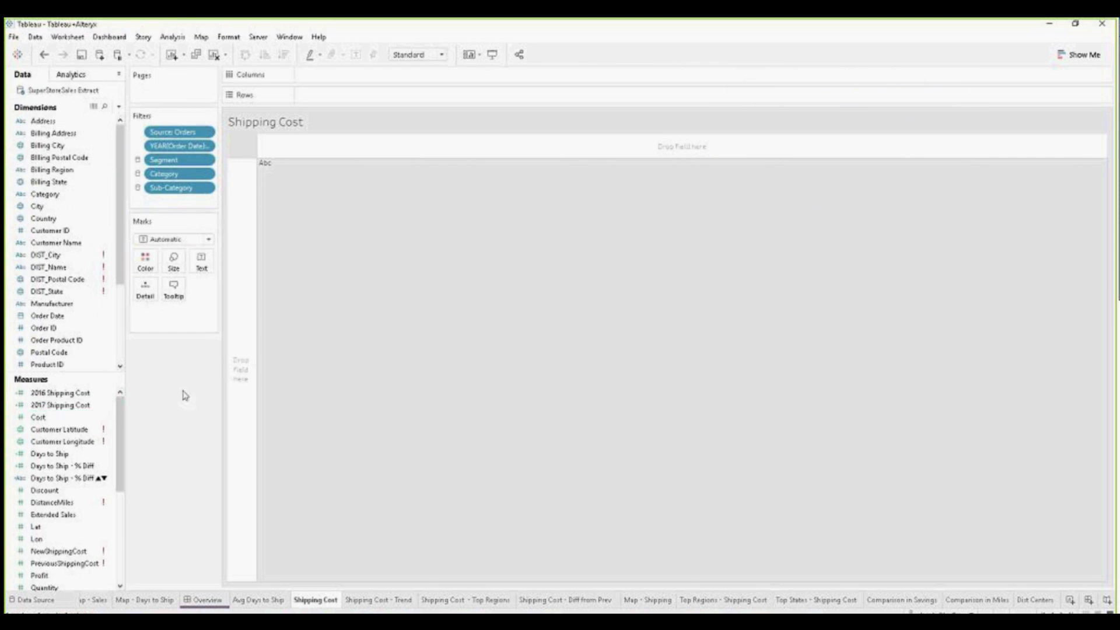
# Step: Show the Shipping Cost sum as the sheet's text and format its label in Tableau Bold, size 48
pyautogui.moveTo(118, 448); pyautogui.dragTo(205, 266)
pyautogui.click(63, 514)
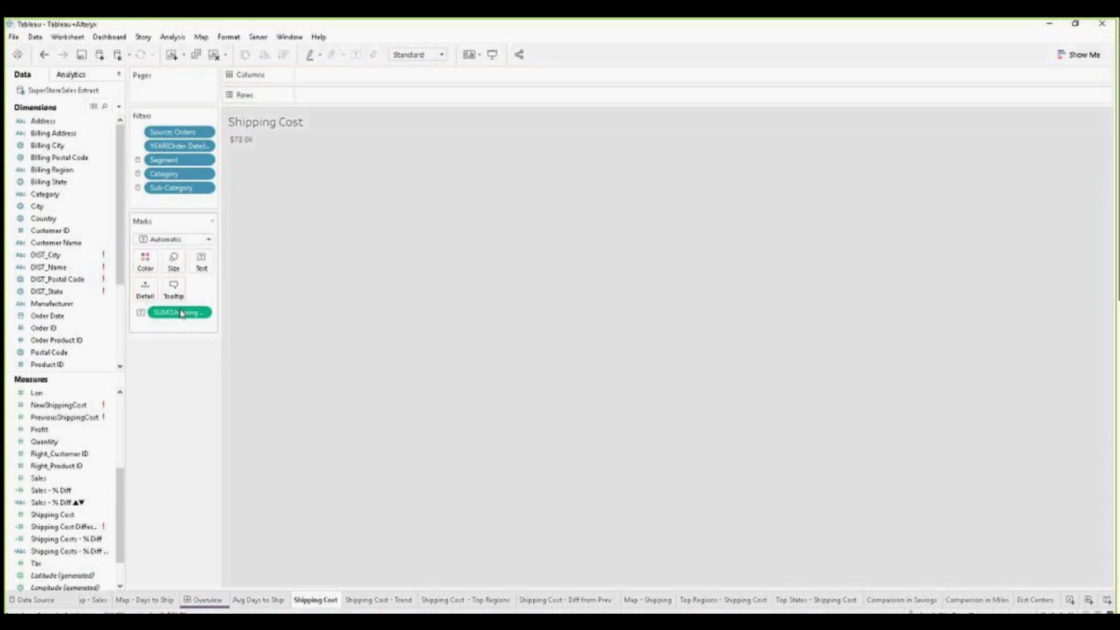
pyautogui.click(206, 268)
pyautogui.click(300, 287)
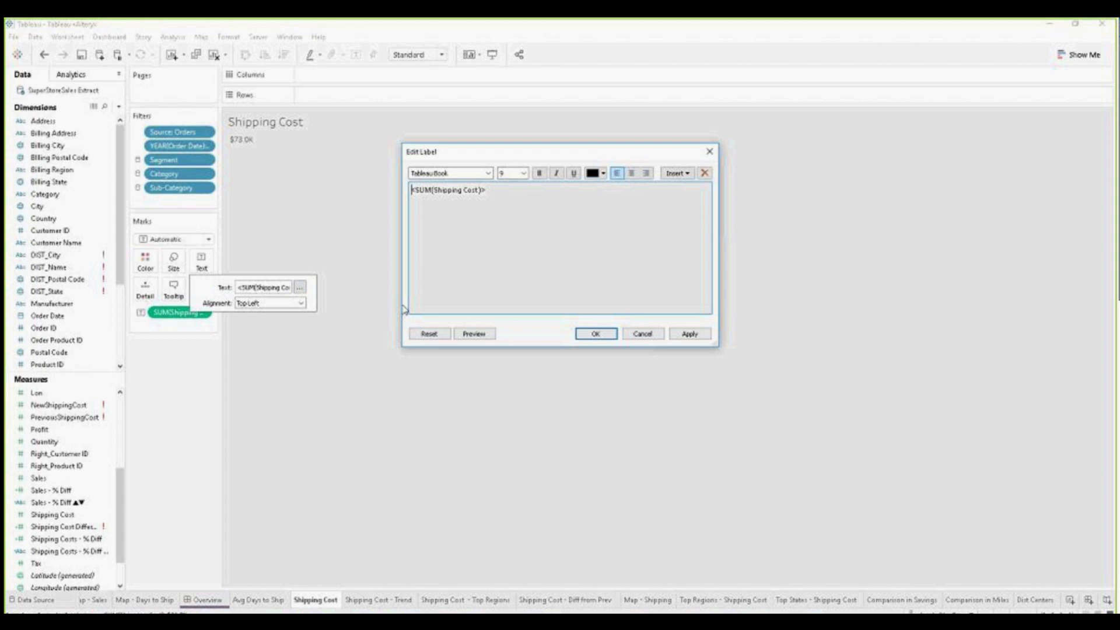
pyautogui.moveTo(499, 192); pyautogui.dragTo(410, 190)
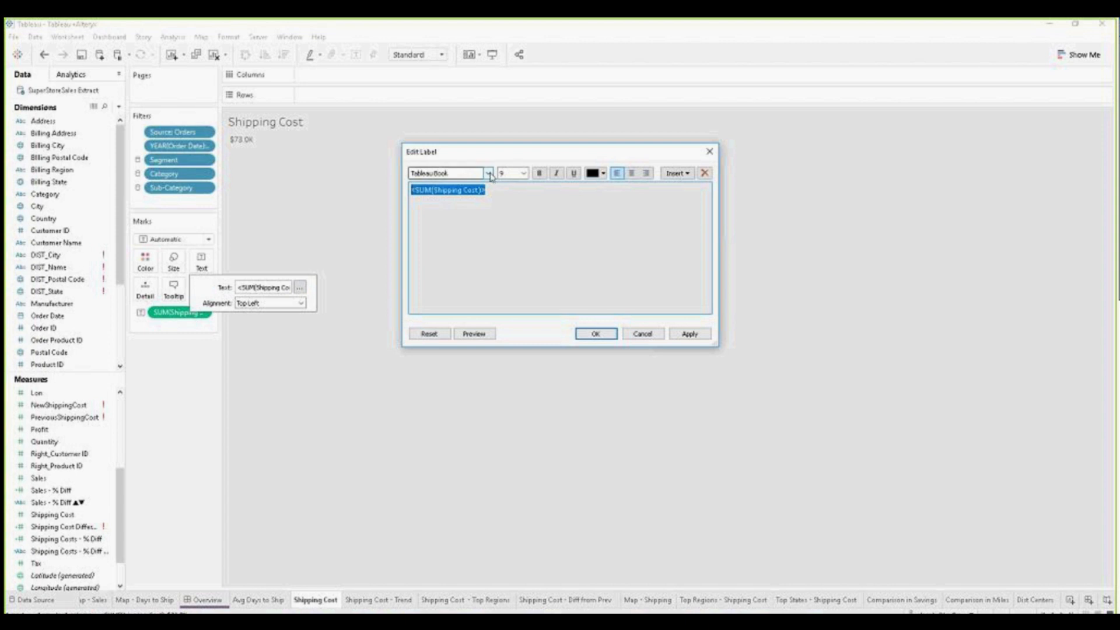
pyautogui.click(487, 172)
pyautogui.click(512, 185)
pyautogui.click(488, 186)
pyautogui.click(524, 173)
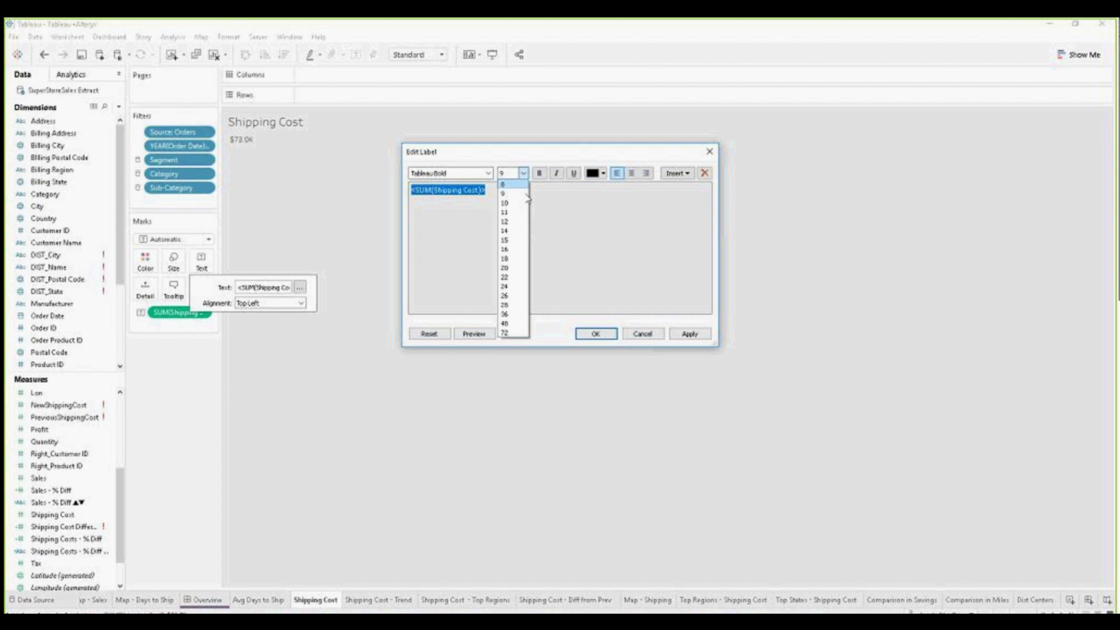
pyautogui.click(515, 325)
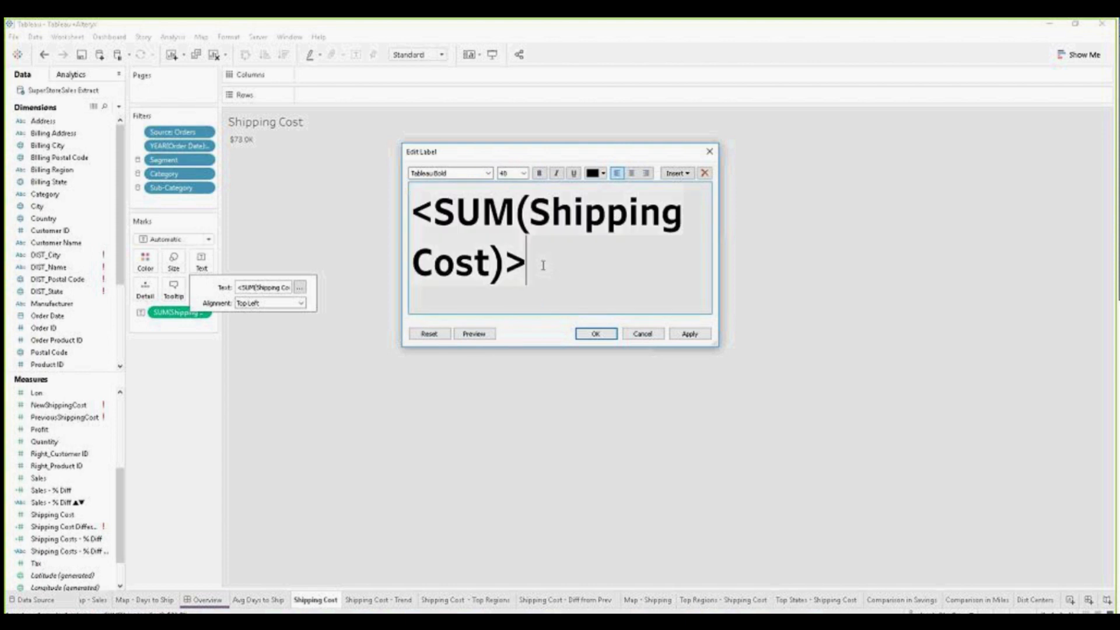
# Step: Add the line SHIPPING COST below the value in the label, using Tableau Medium at size 15
pyautogui.scroll(-1, 539, 259)
pyautogui.click(487, 174)
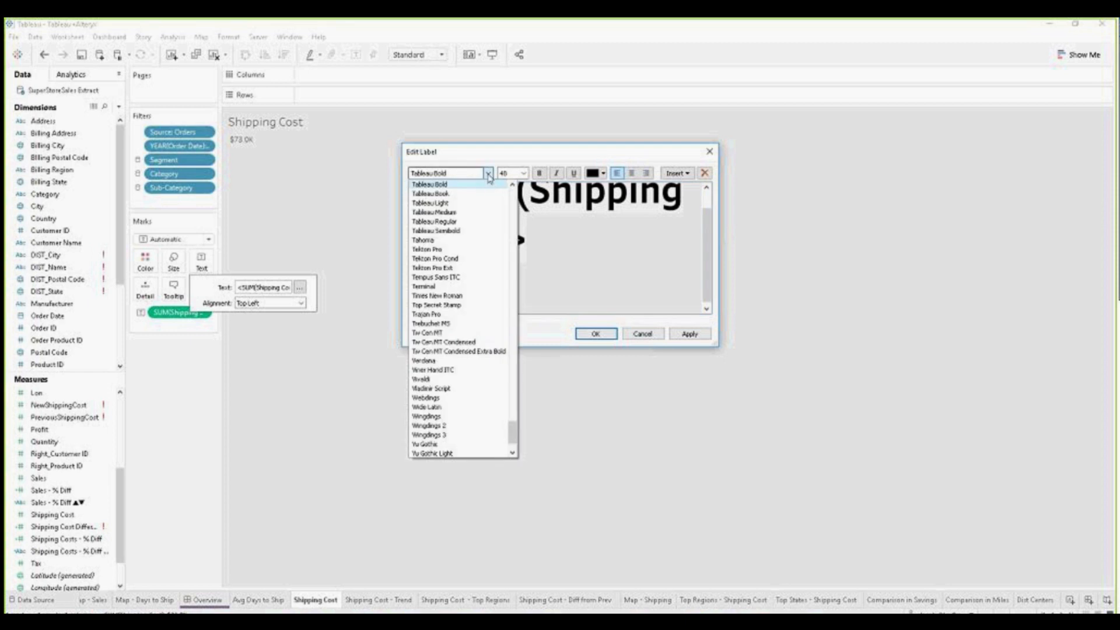
pyautogui.click(482, 212)
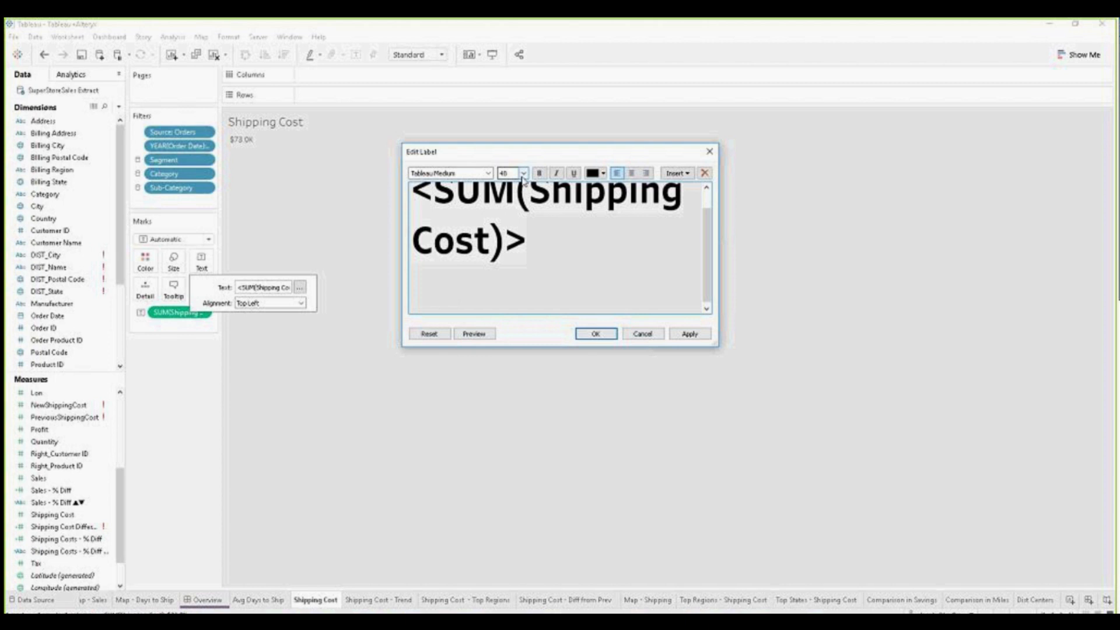
pyautogui.click(523, 174)
pyautogui.click(506, 269)
pyautogui.write('SHIPPING COST')
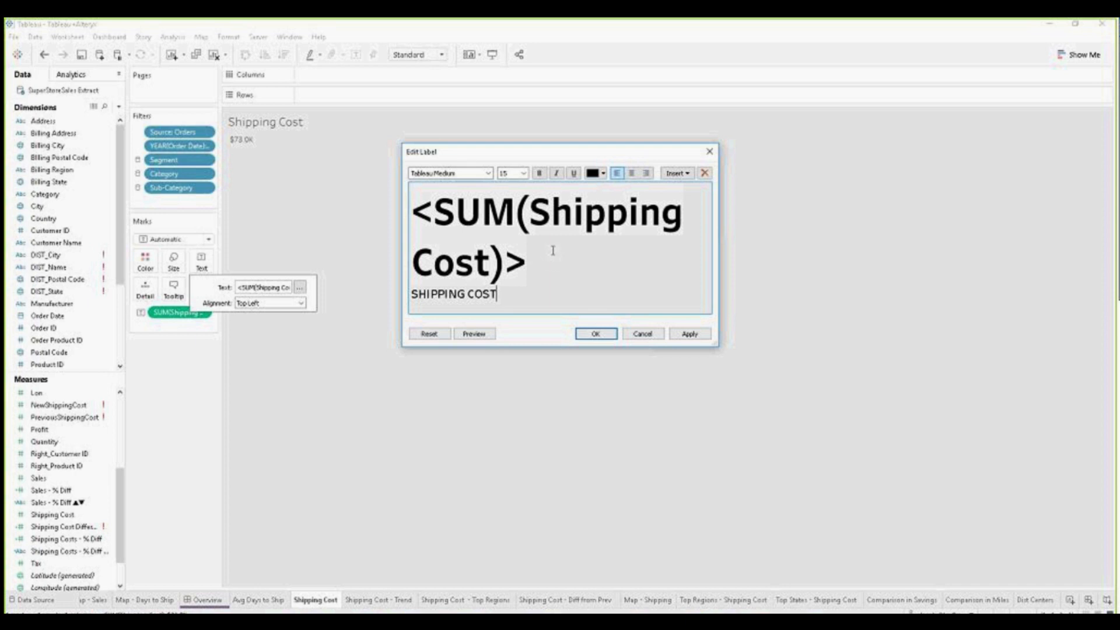
pyautogui.click(595, 333)
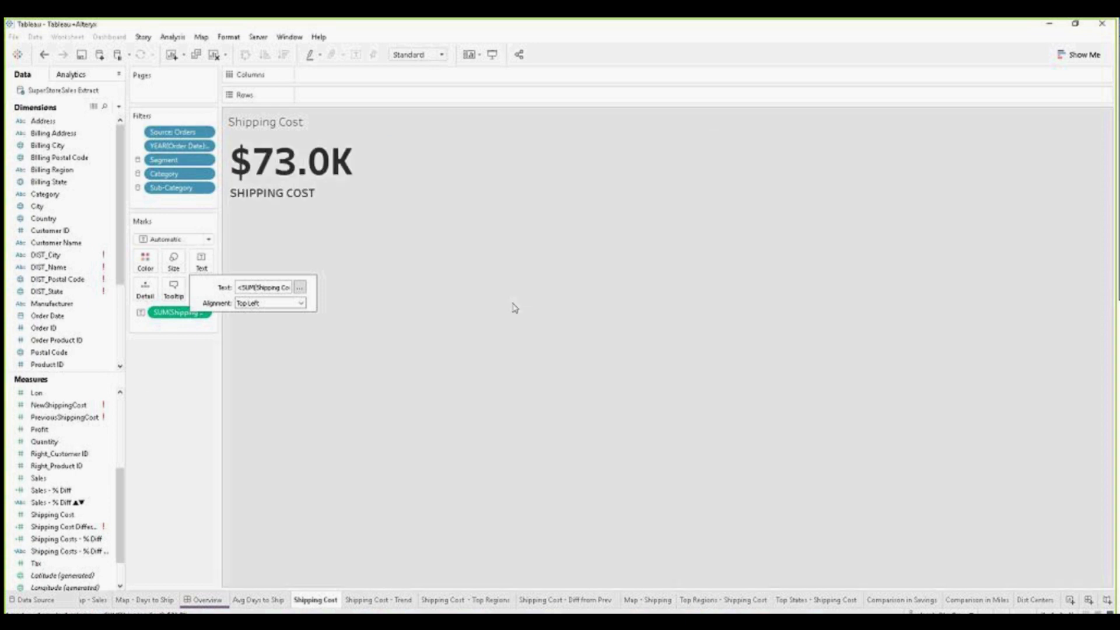
# Step: Try to recolor the Shipping Cost label text purple
pyautogui.click(146, 261)
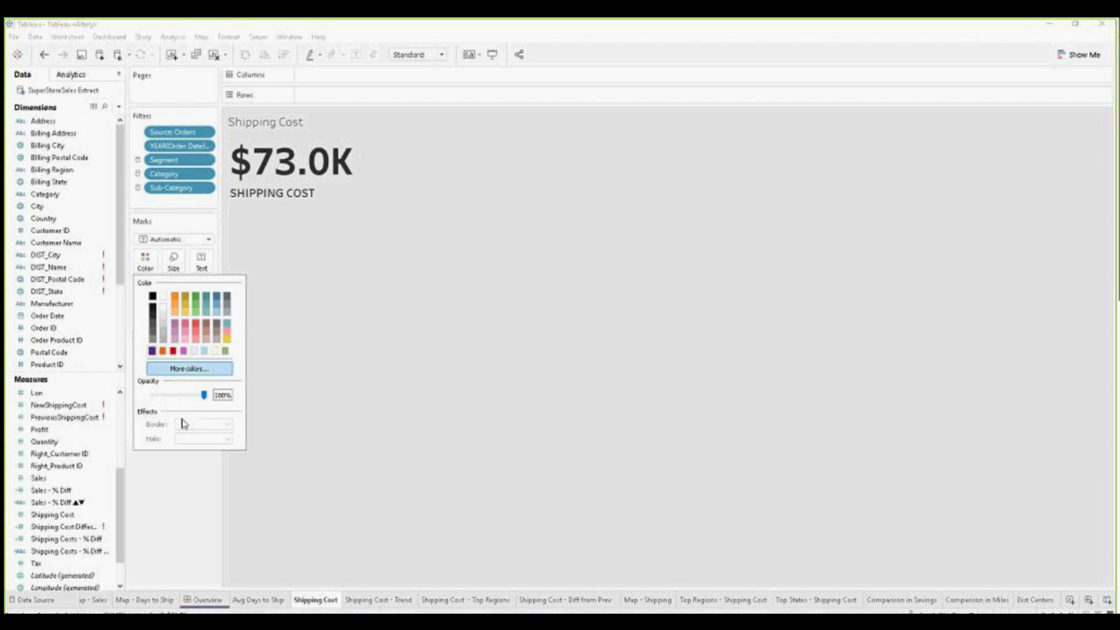
pyautogui.click(201, 260)
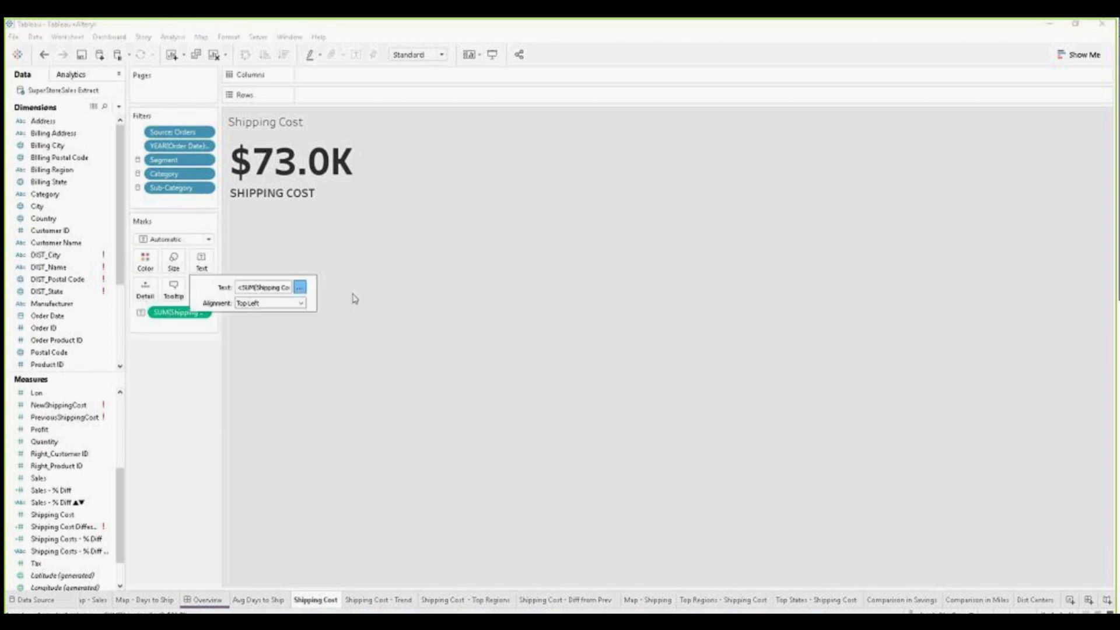
pyautogui.click(299, 287)
pyautogui.moveTo(552, 293); pyautogui.dragTo(389, 235)
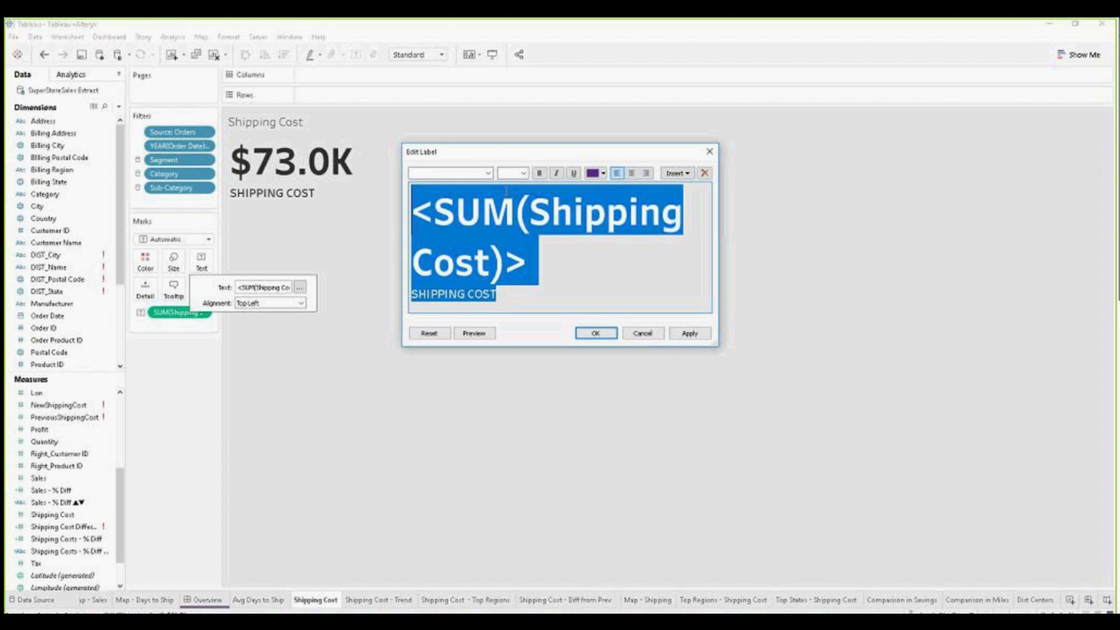
pyautogui.click(603, 173)
pyautogui.click(603, 173)
pyautogui.press('Escape')
pyautogui.click(145, 260)
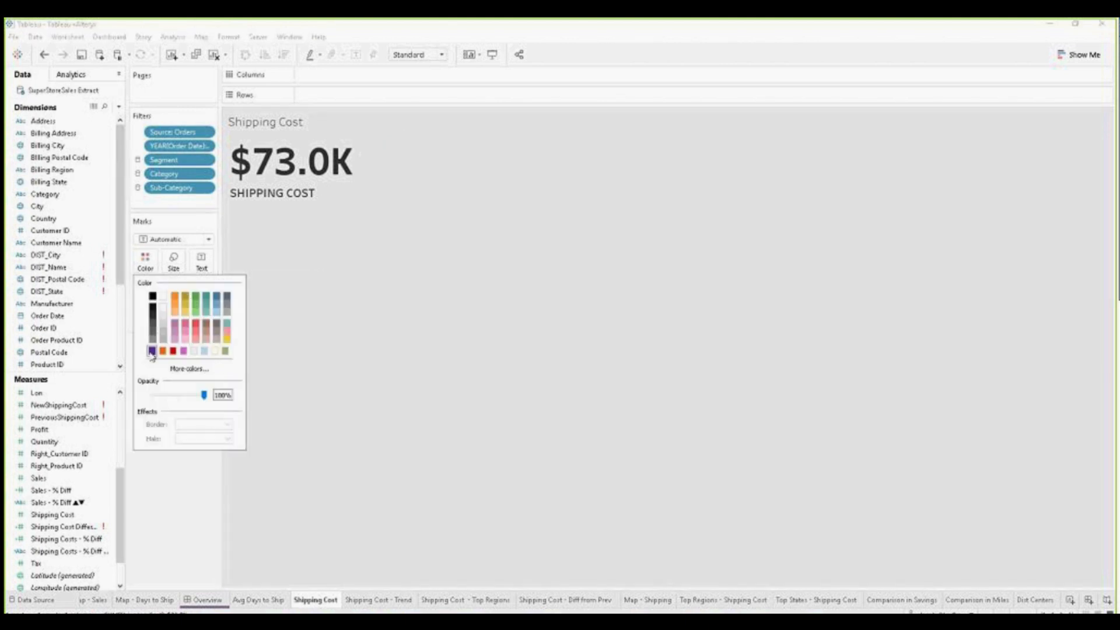
pyautogui.click(204, 455)
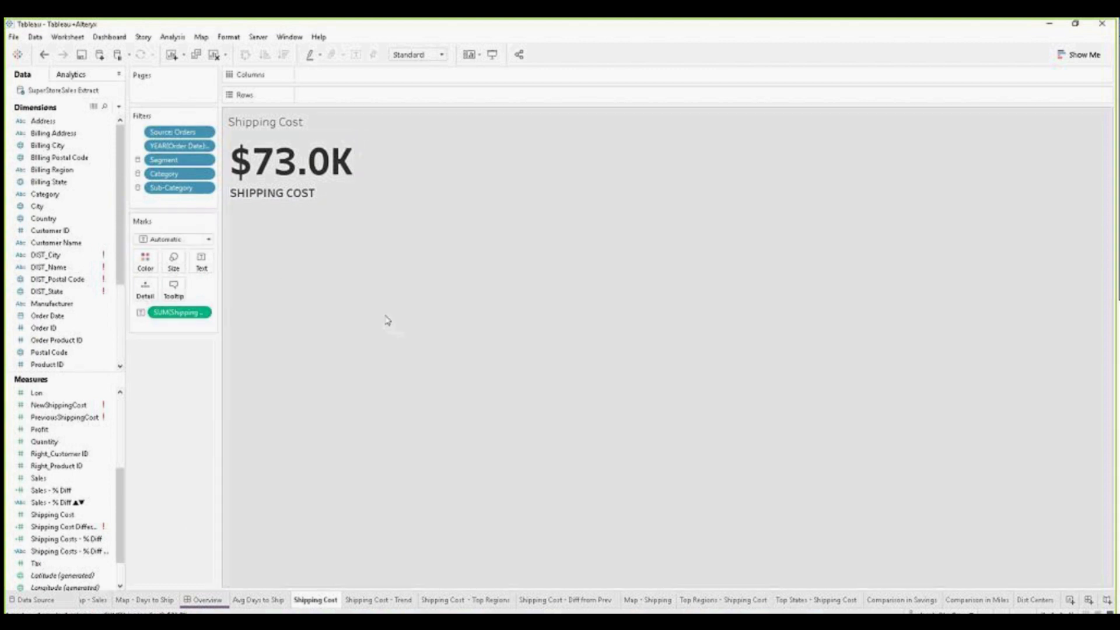
pyautogui.click(332, 183)
pyautogui.click(332, 219)
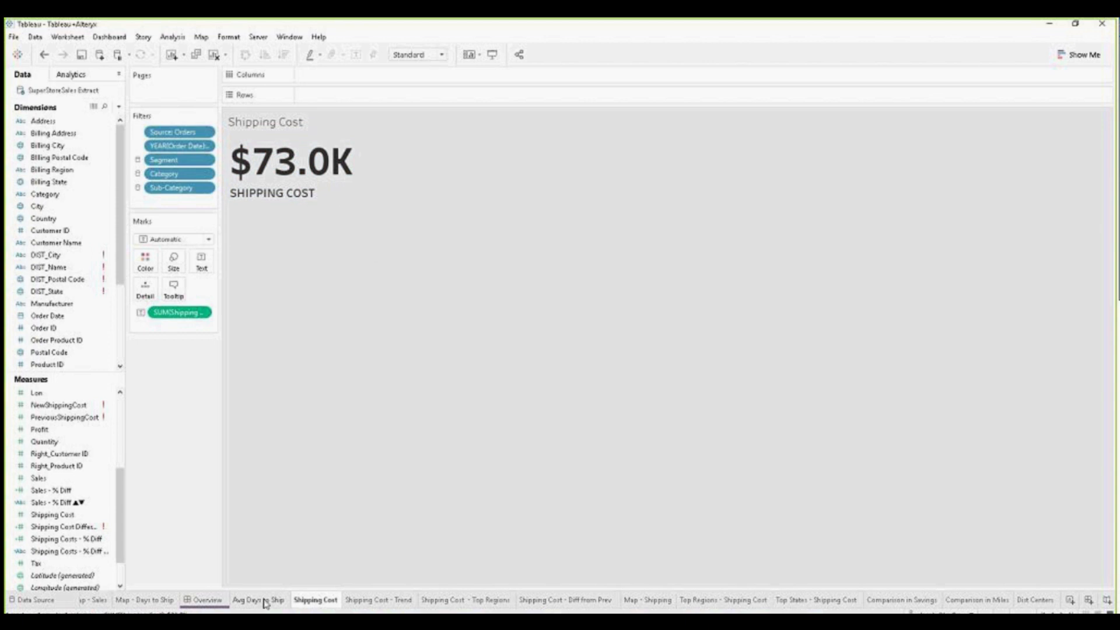
# Step: On the Shipping Cost - Trend sheet, place Order Date on Columns as the discrete MONTH(Order Date)
pyautogui.click(396, 600)
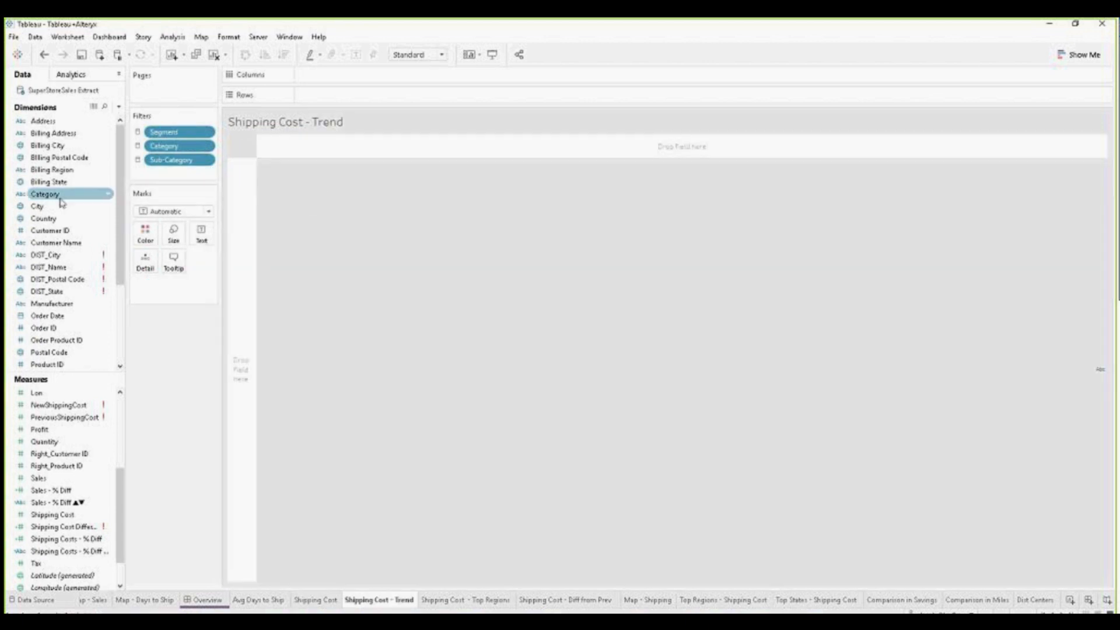
pyautogui.click(82, 217)
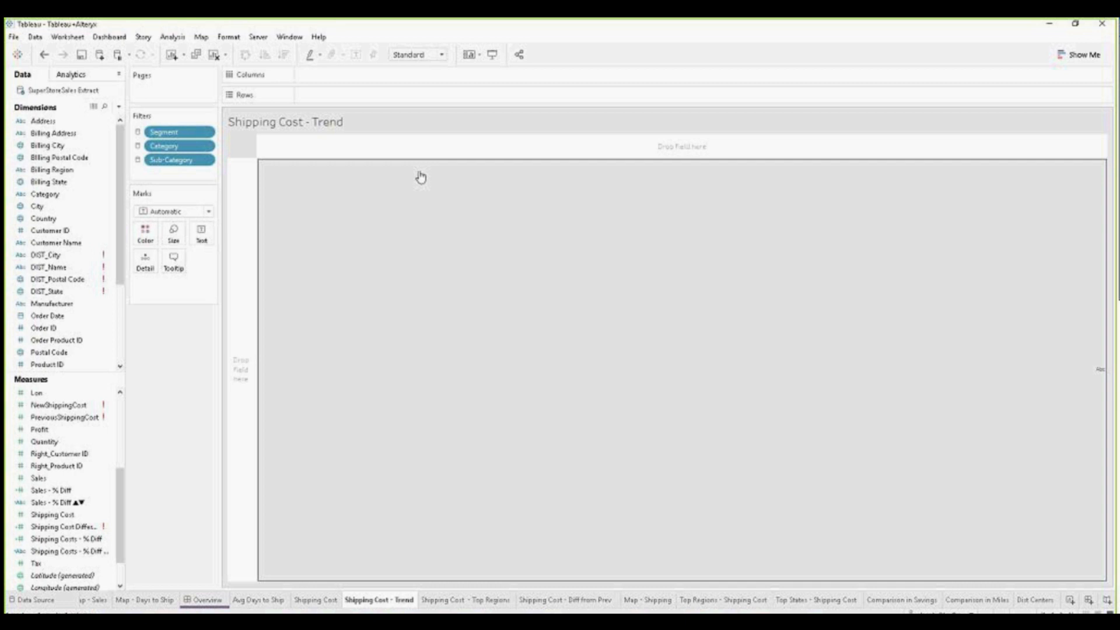
pyautogui.click(94, 196)
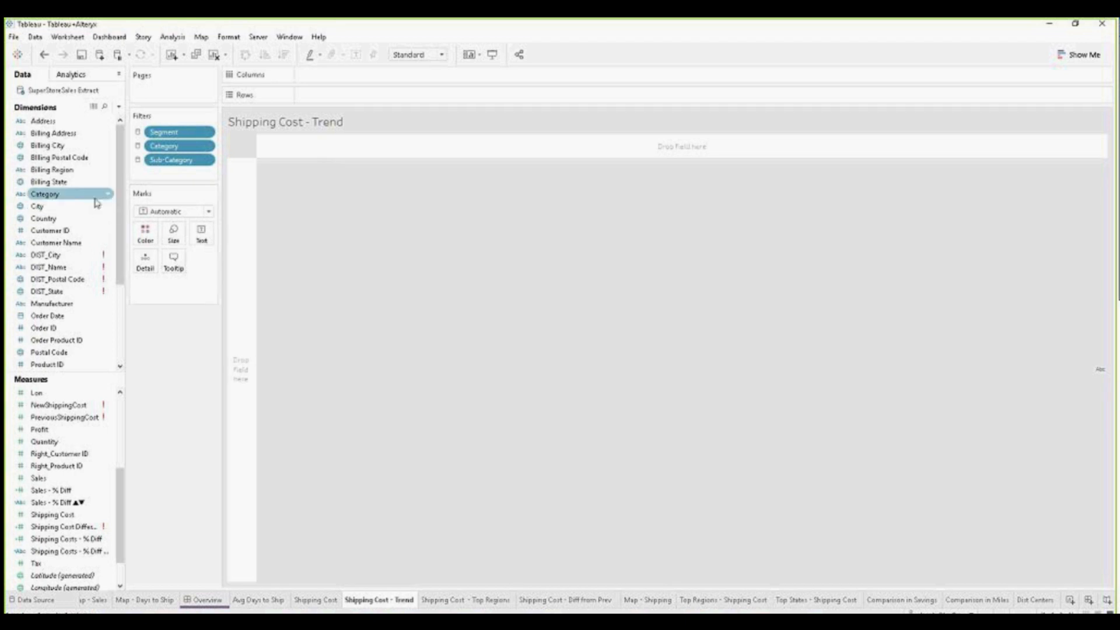
pyautogui.scroll(-2, 96, 209)
pyautogui.click(78, 230)
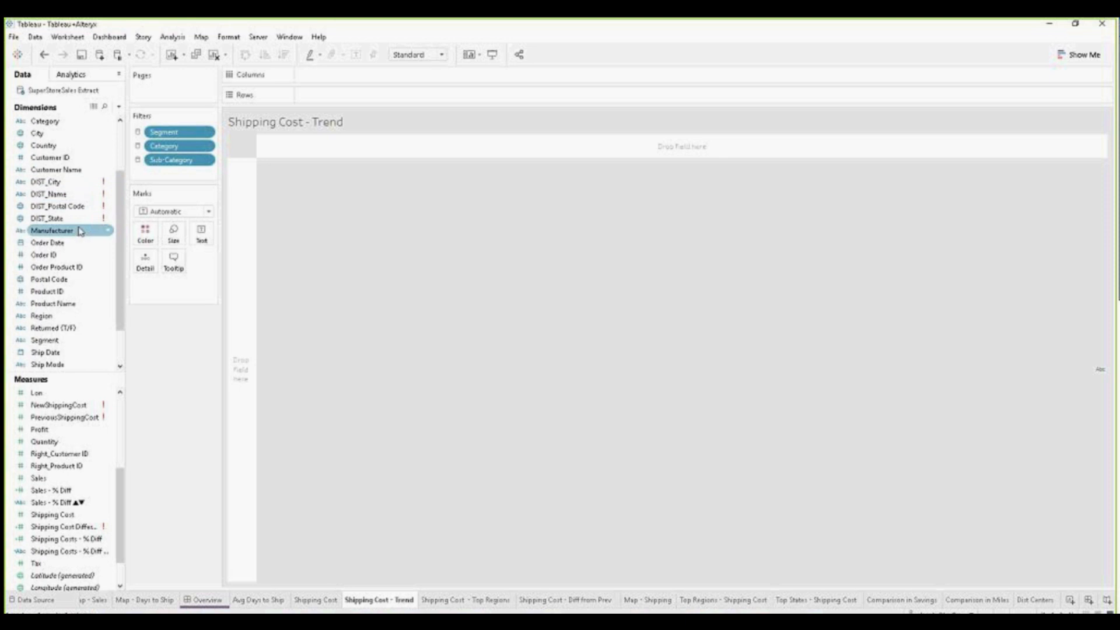
pyautogui.click(72, 243)
pyautogui.moveTo(69, 247); pyautogui.dragTo(350, 75)
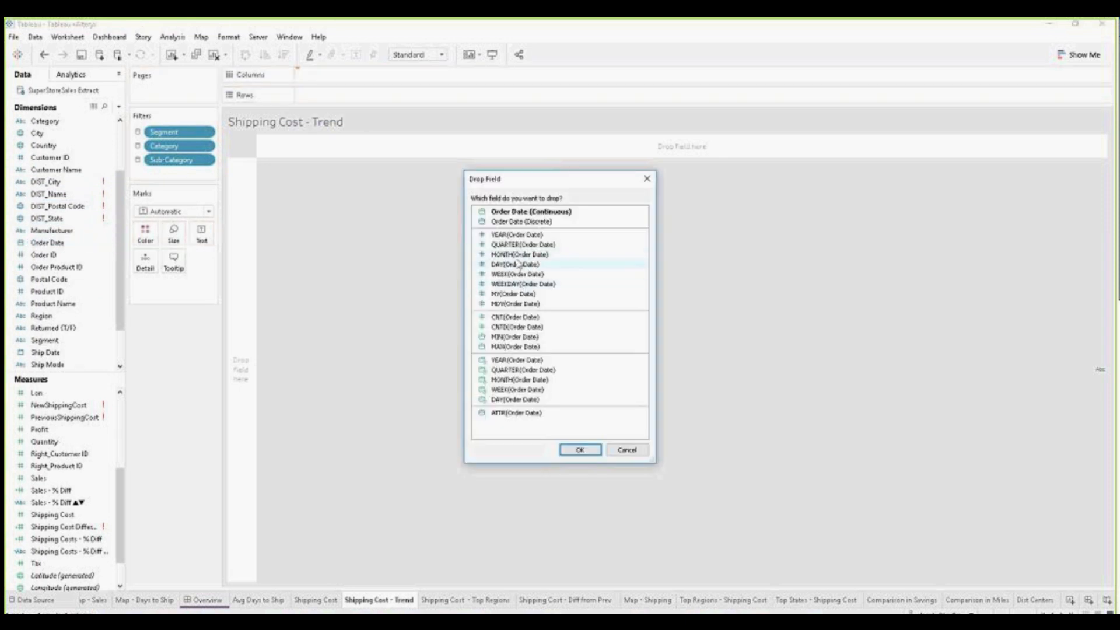
pyautogui.click(519, 255)
pyautogui.click(580, 450)
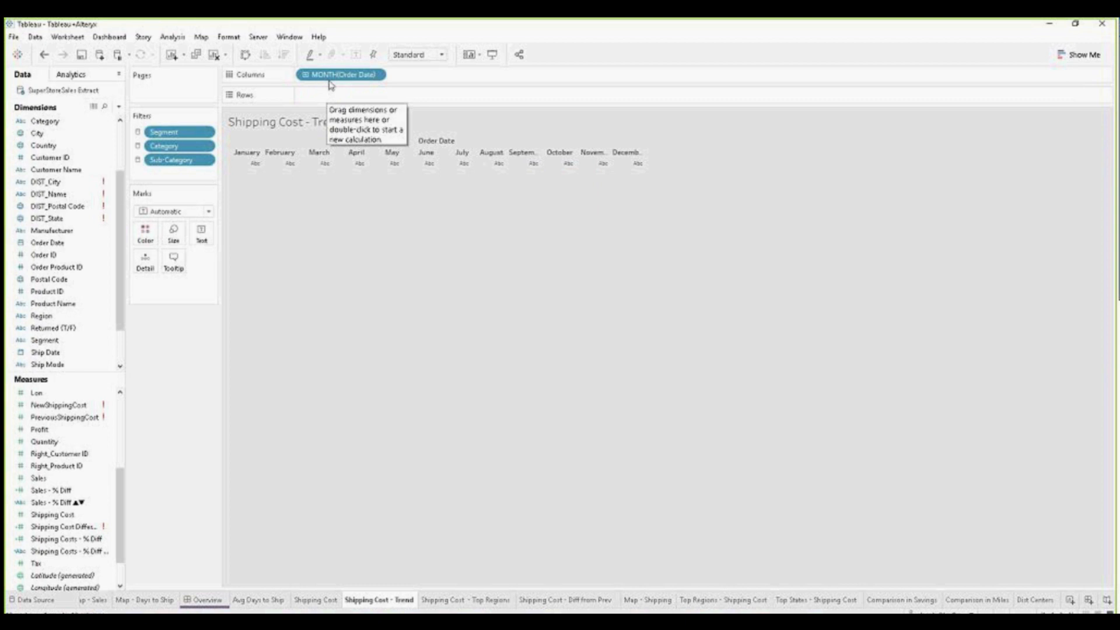
# Step: Add the 2016 Shipping Cost and 2017 Shipping Cost measures side by side on Rows
pyautogui.moveTo(120, 484)
pyautogui.mouseDown()
pyautogui.moveTo(120, 412)
pyautogui.moveTo(75, 395)
pyautogui.moveTo(382, 100)
pyautogui.mouseUp()
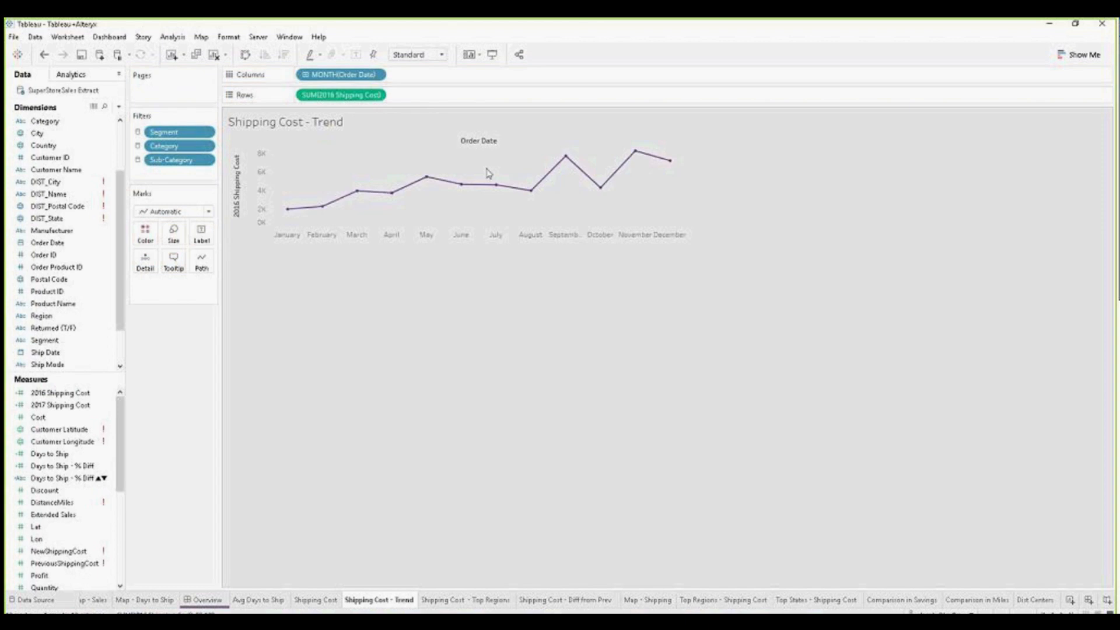
pyautogui.click(81, 413)
pyautogui.moveTo(81, 412); pyautogui.dragTo(445, 100)
# Step: Change the 2016 Shipping Cost marks to Area and color them light gray at 60% opacity
pyautogui.click(186, 328)
pyautogui.click(175, 243)
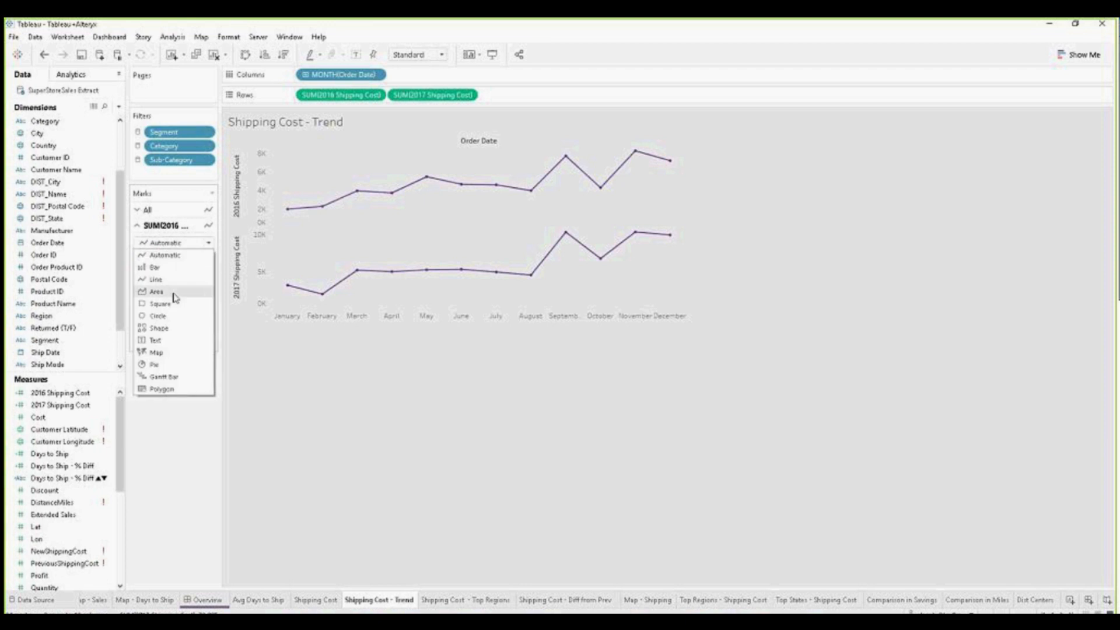
pyautogui.click(170, 292)
pyautogui.click(145, 266)
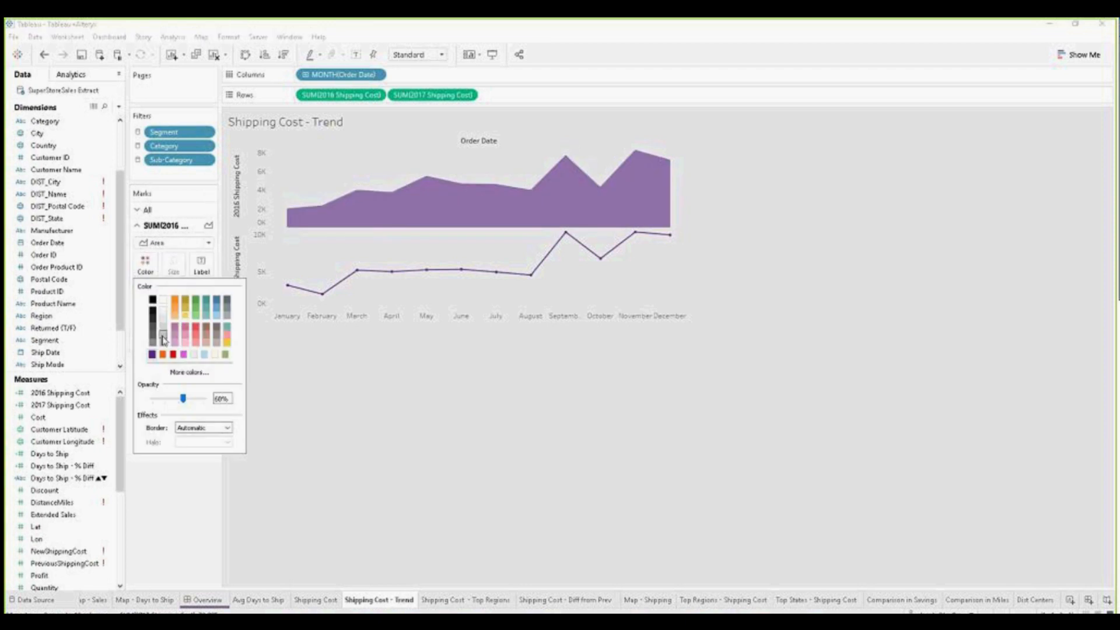
pyautogui.moveTo(205, 398); pyautogui.dragTo(183, 398)
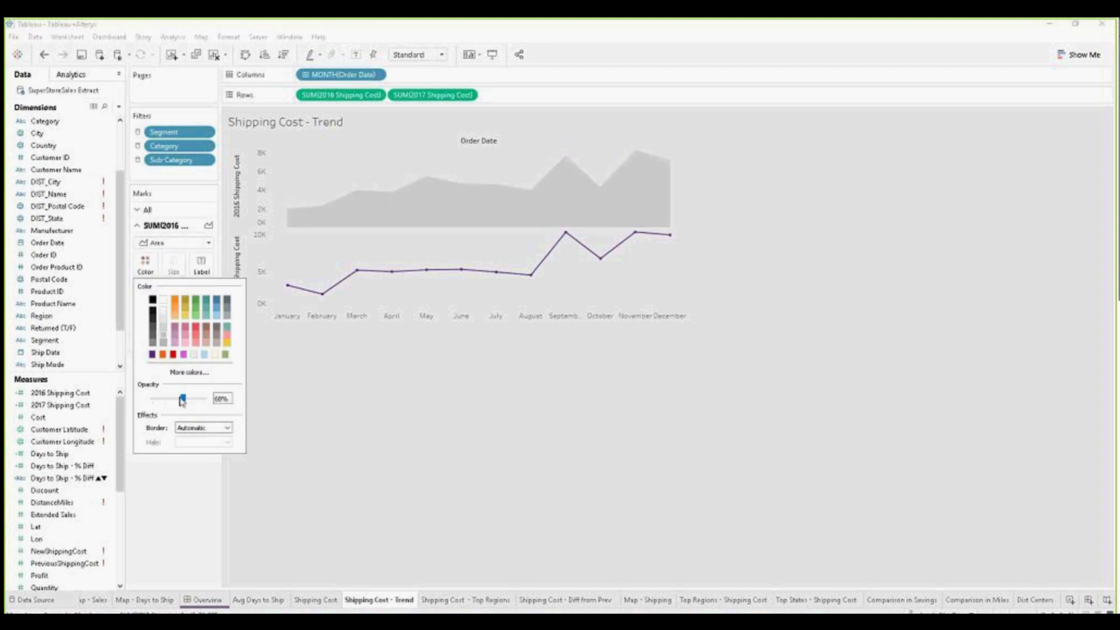
# Step: Combine the 2016 and 2017 Shipping Cost measures on a dual axis and remove Measure Names from all marks
pyautogui.click(213, 522)
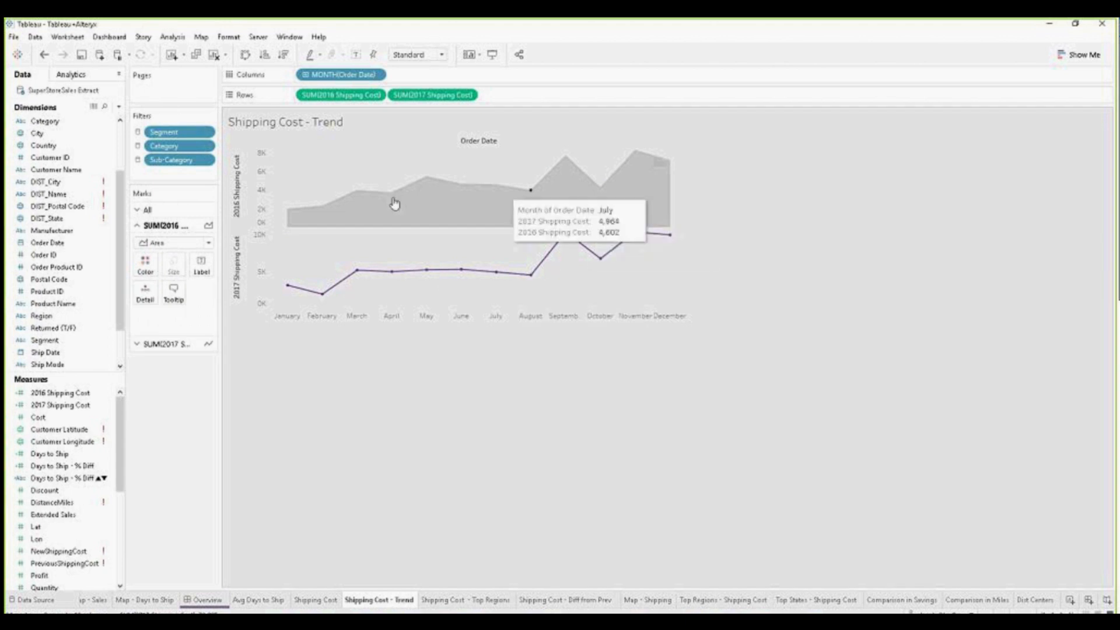
pyautogui.click(262, 268)
pyautogui.rightClick(264, 267)
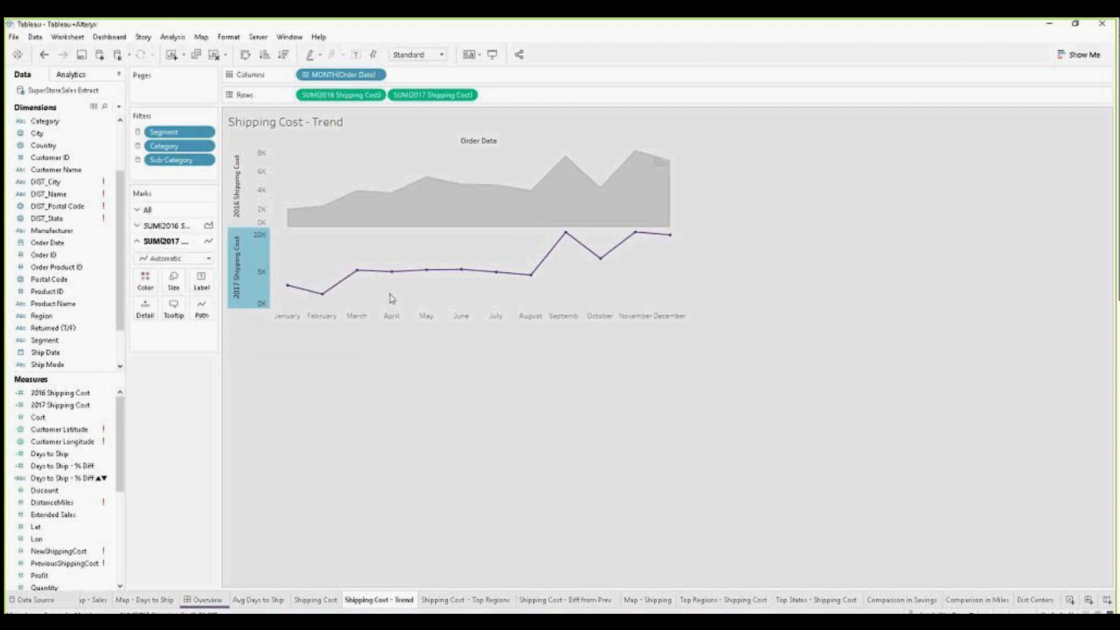
pyautogui.click(295, 314)
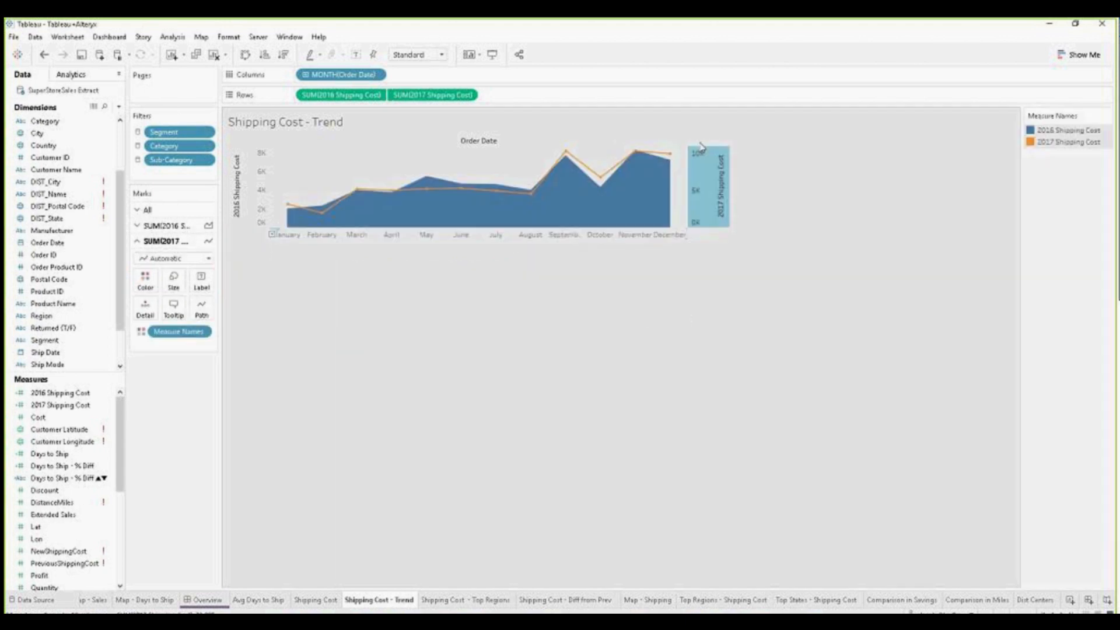
pyautogui.click(146, 210)
pyautogui.moveTo(176, 301); pyautogui.dragTo(174, 419)
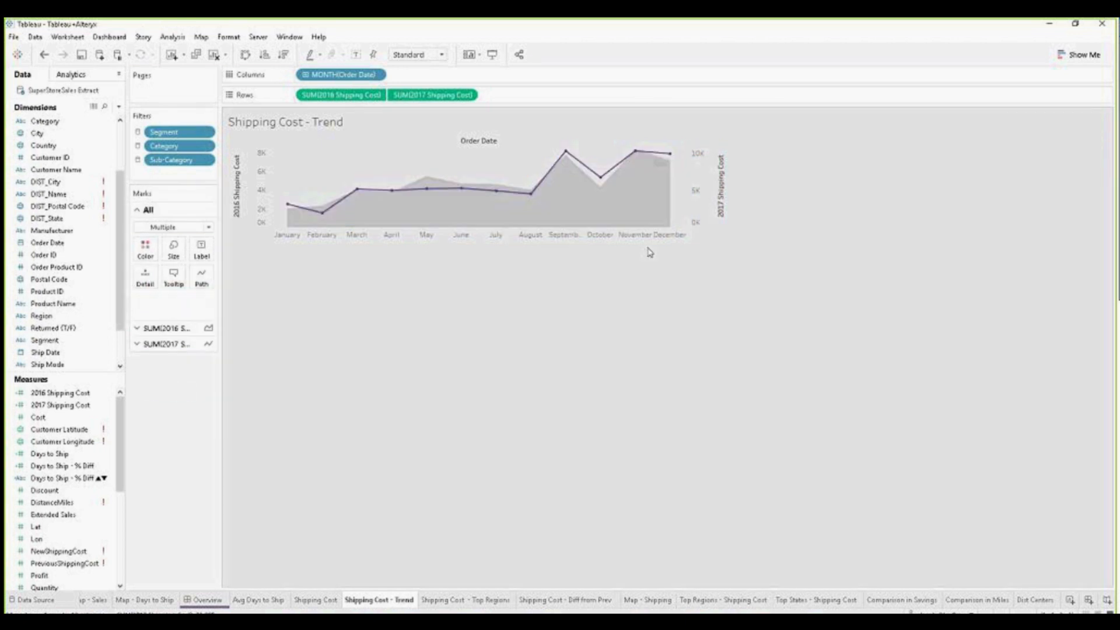
# Step: Synchronize the 2017 Shipping Cost axis with the 2016 axis and hide the value axis headers
pyautogui.rightClick(701, 173)
pyautogui.click(748, 242)
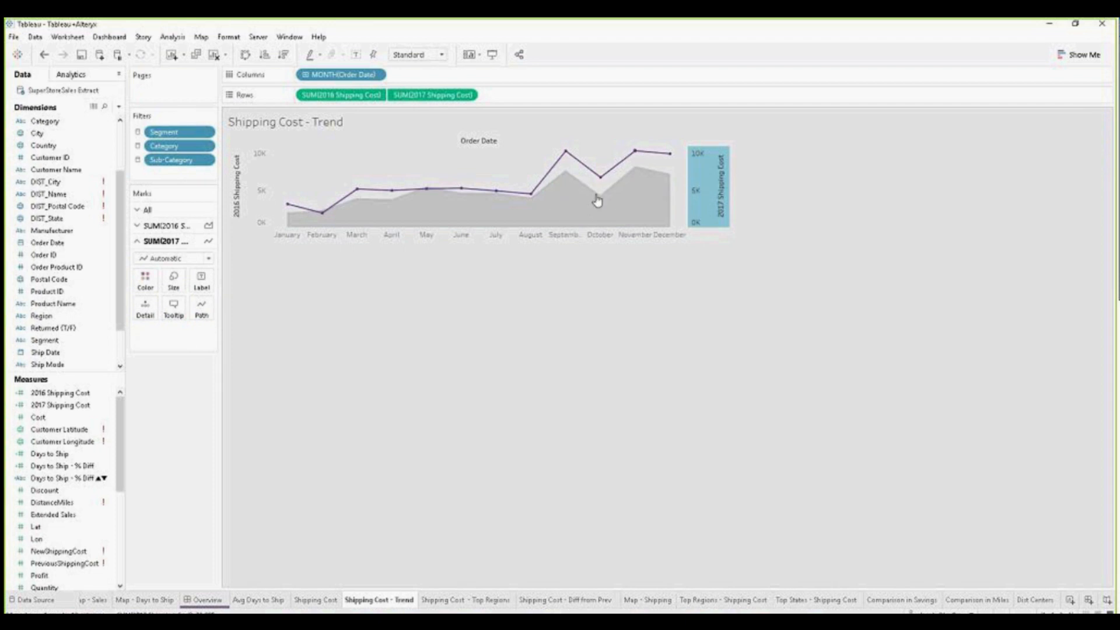
pyautogui.rightClick(252, 169)
pyautogui.click(298, 279)
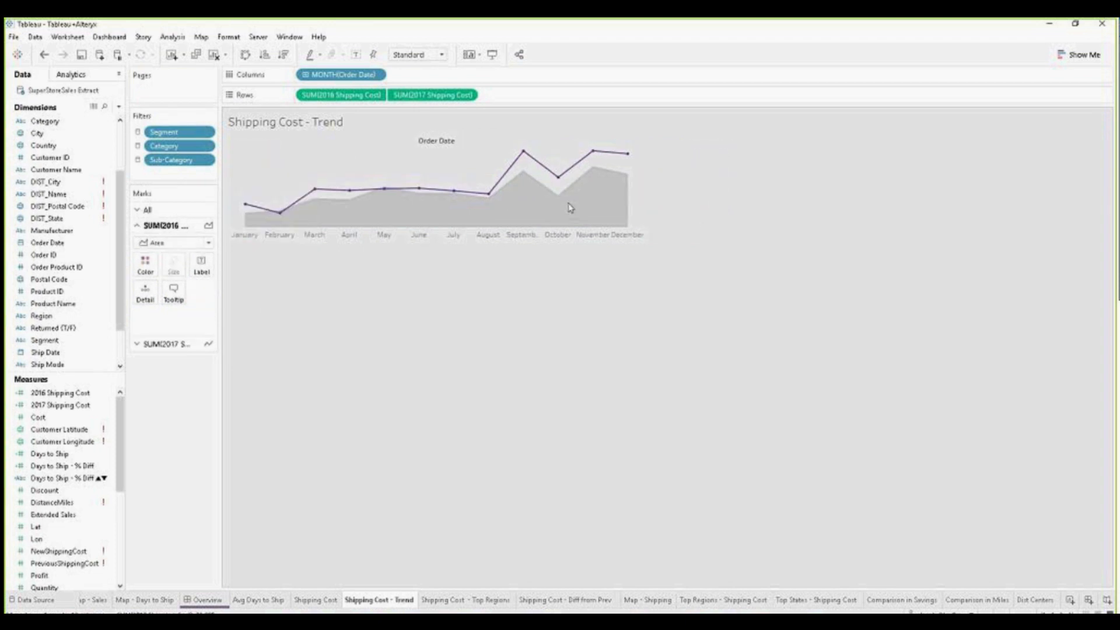
# Step: Hide the month headers beneath the Shipping Cost trend chart
pyautogui.click(591, 238)
pyautogui.rightClick(592, 239)
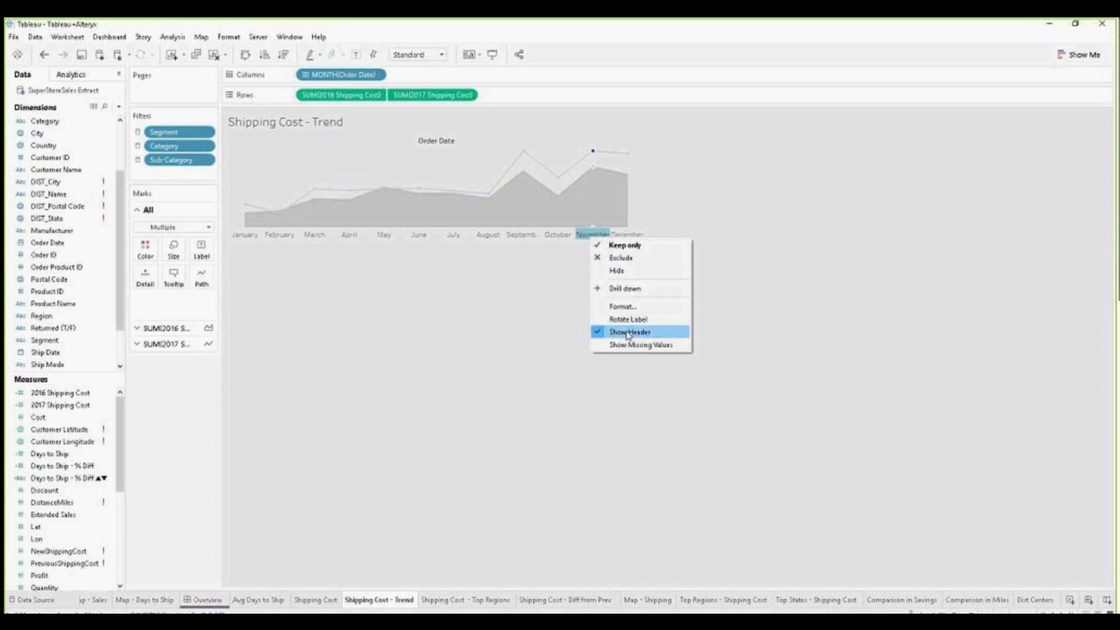
pyautogui.click(624, 328)
pyautogui.click(587, 292)
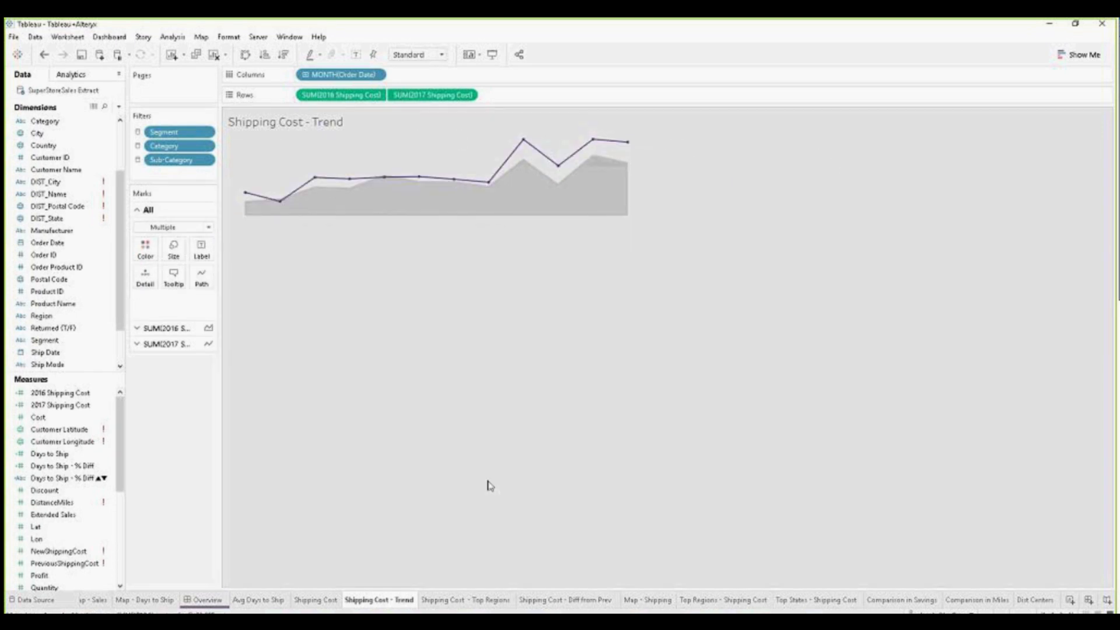
# Step: Return to the Overview dashboard and go to the Shipping Cost - Top Regions sheet from its empty tile
pyautogui.click(207, 600)
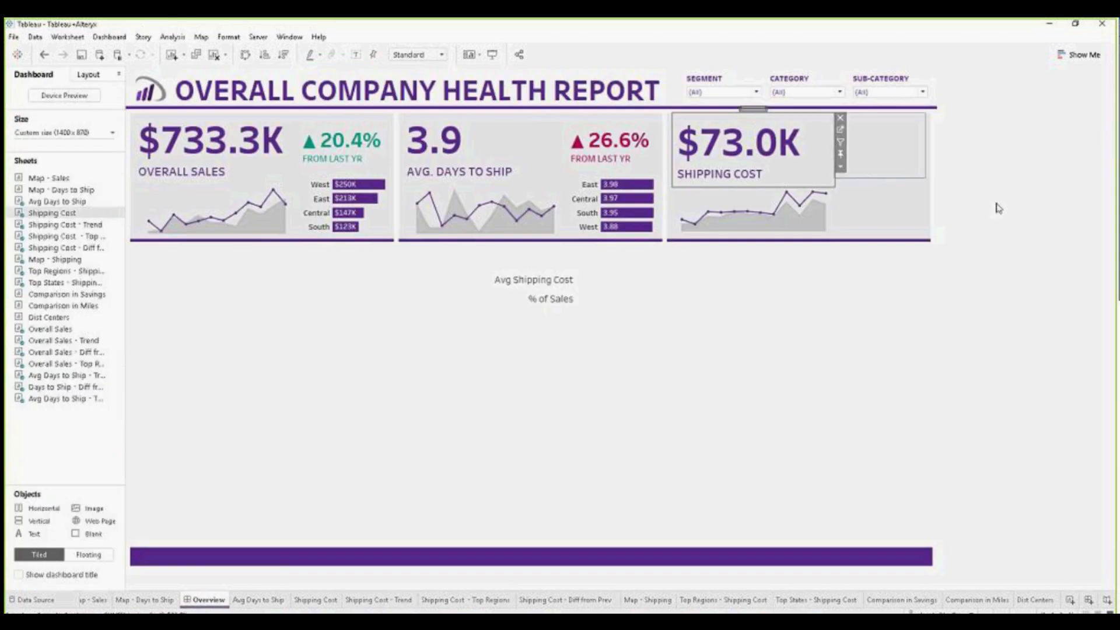
pyautogui.click(1033, 200)
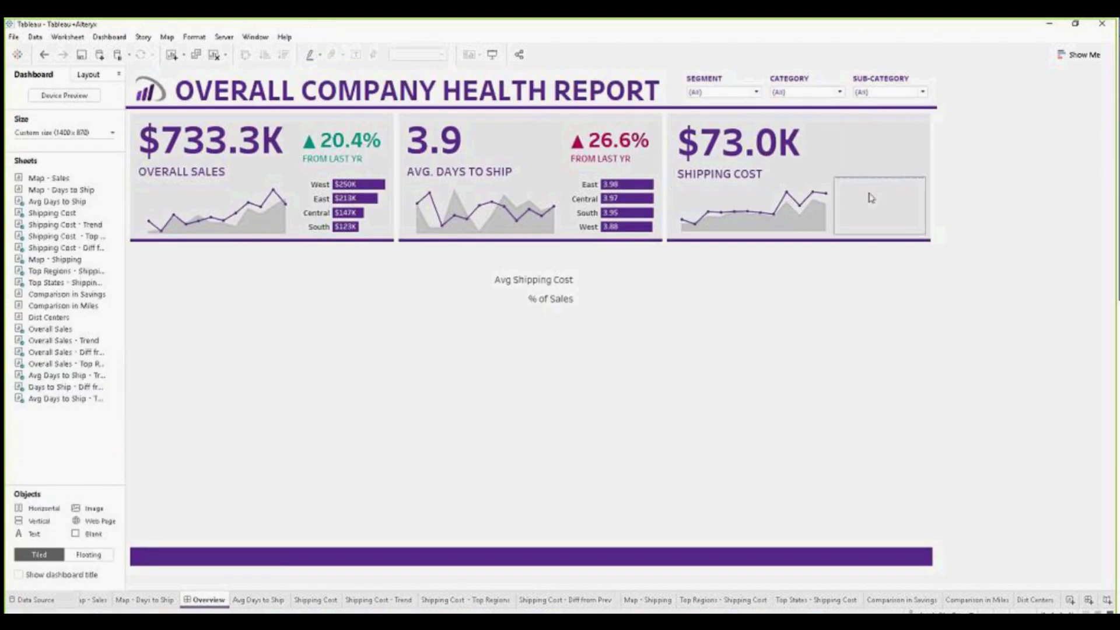
pyautogui.click(880, 208)
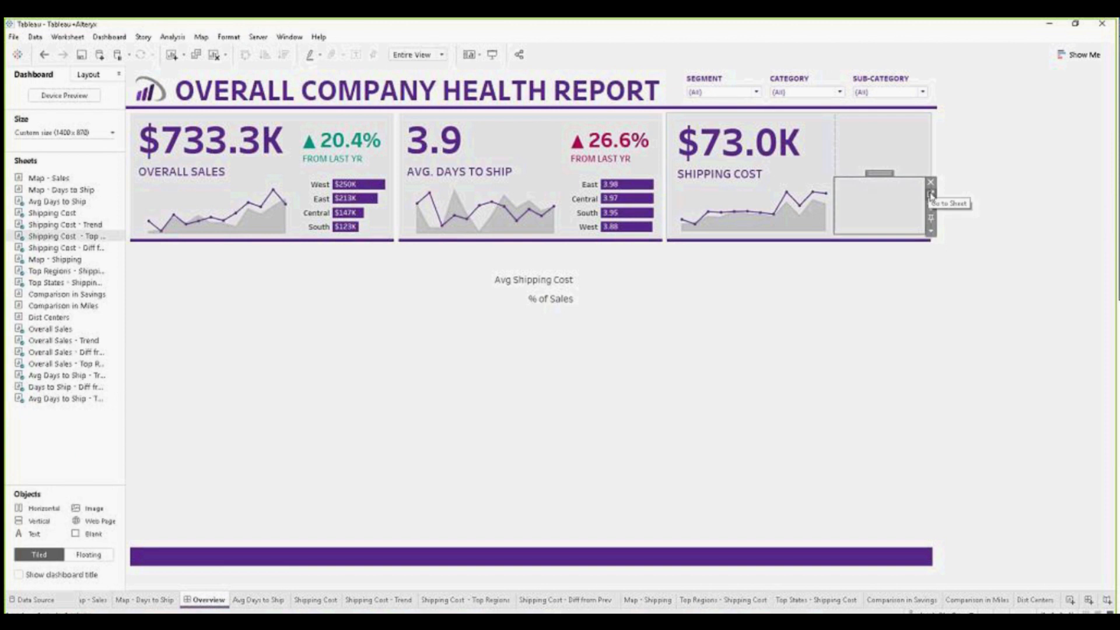
pyautogui.click(931, 195)
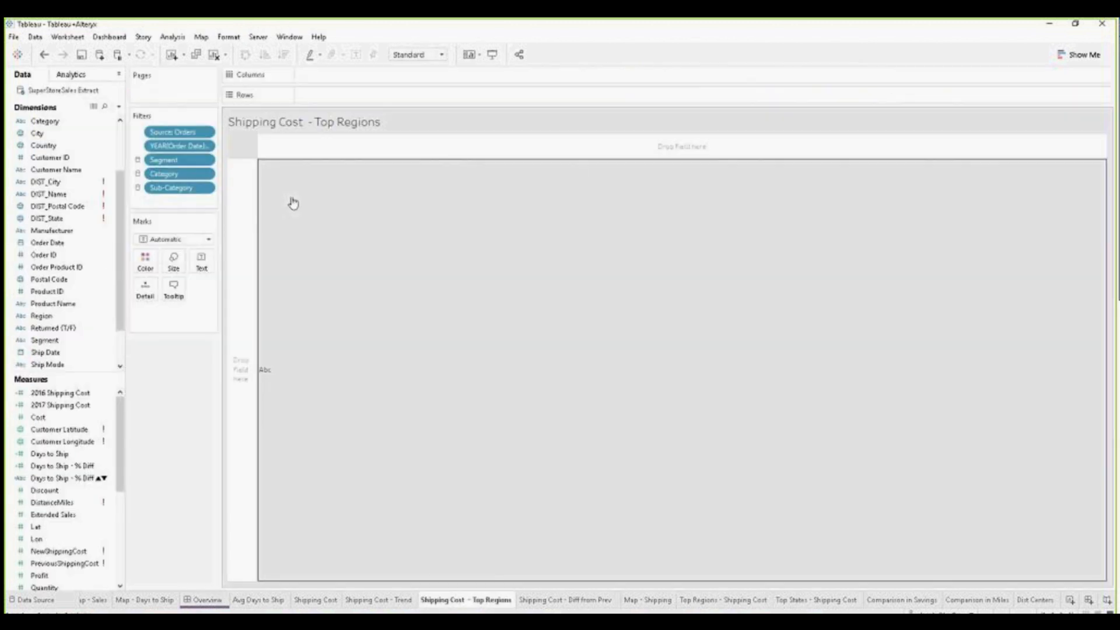
# Step: Build a bar chart with Region on Rows and SUM(Shipping Cost) on Columns, sorted descending by shipping cost
pyautogui.moveTo(70, 317); pyautogui.dragTo(356, 97)
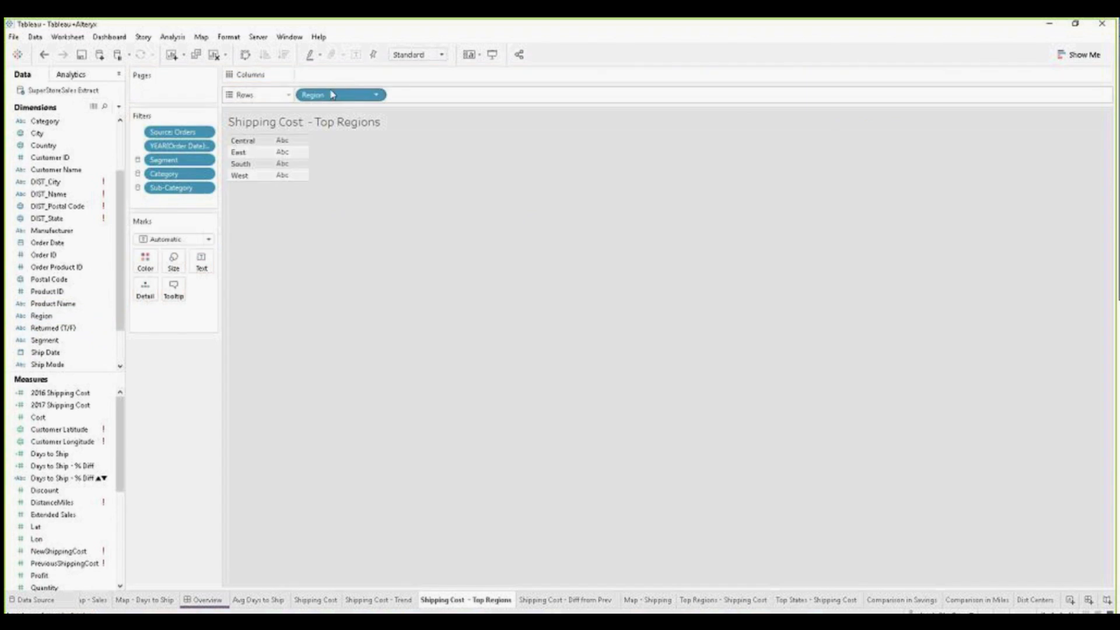
pyautogui.click(92, 540)
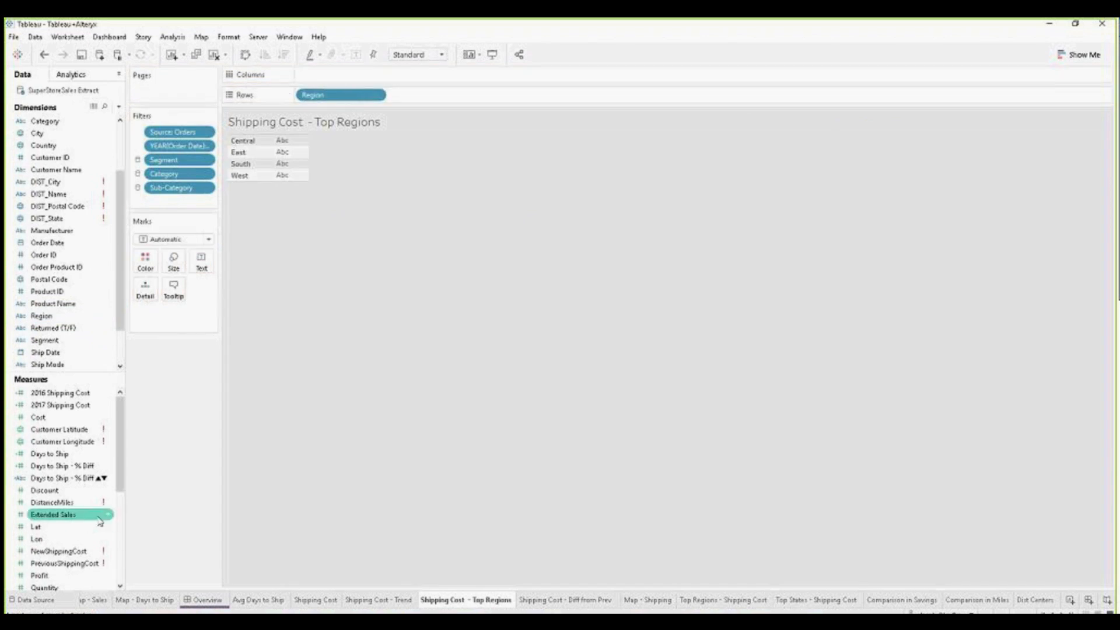
pyautogui.scroll(-4, 93, 540)
pyautogui.scroll(-1, 96, 528)
pyautogui.moveTo(82, 490); pyautogui.dragTo(353, 81)
pyautogui.click(721, 206)
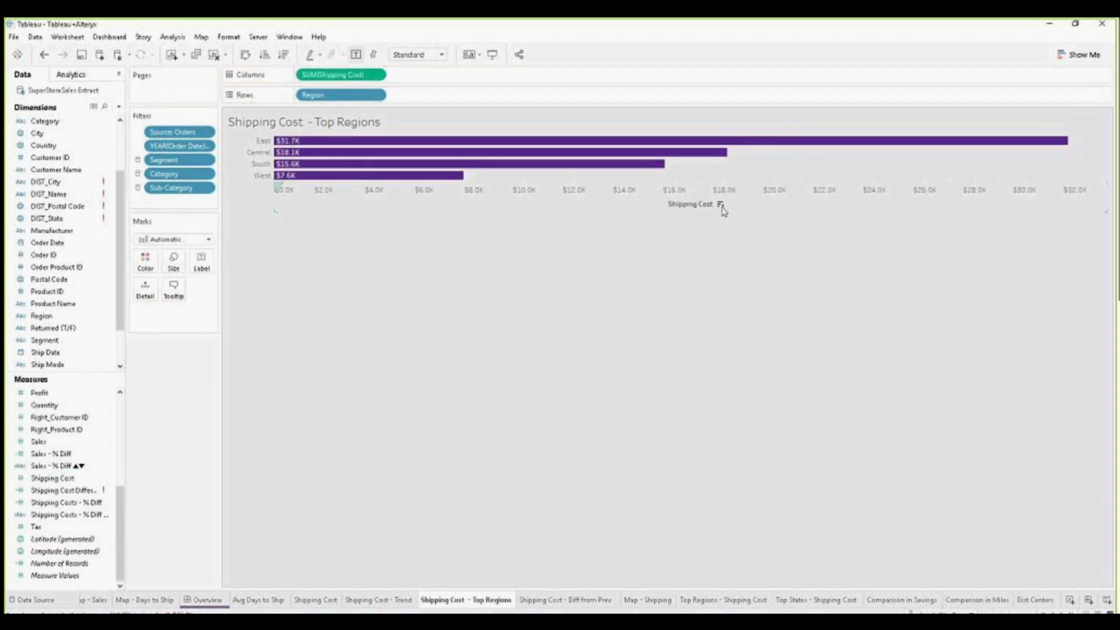
# Step: Set the region header font to Tableau Medium size 10 and hide the Shipping Cost axis
pyautogui.click(261, 145)
pyautogui.rightClick(260, 145)
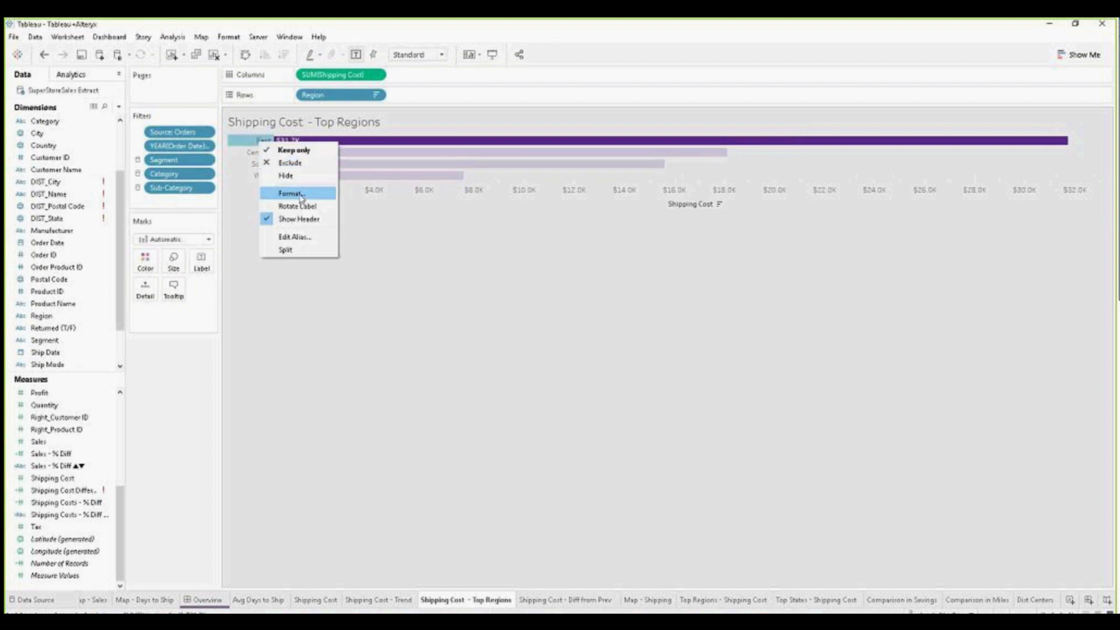
pyautogui.click(292, 191)
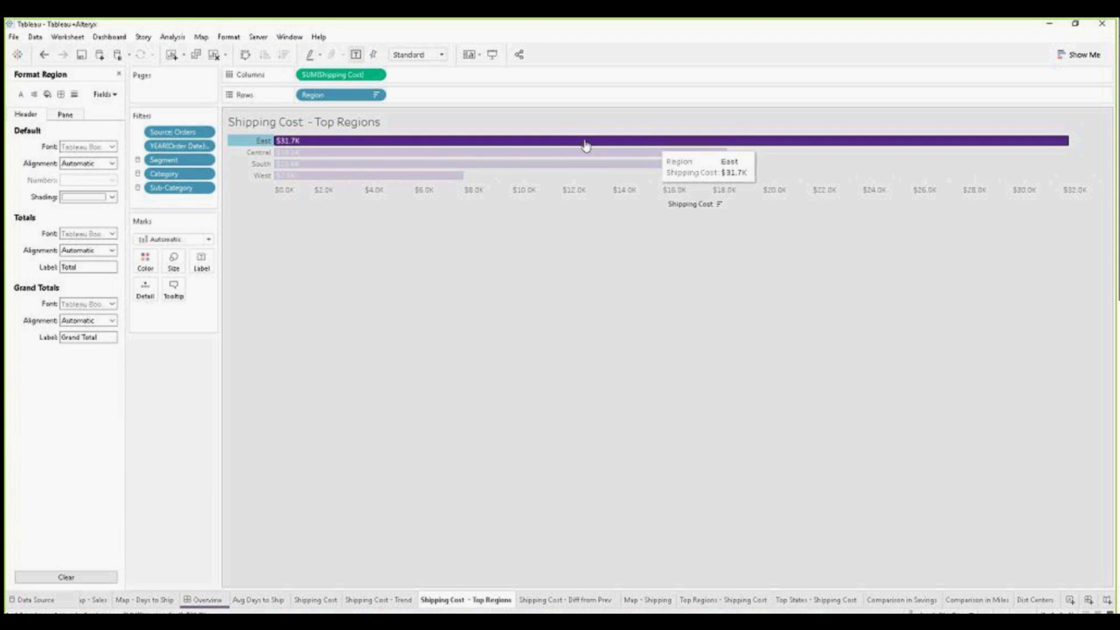
pyautogui.click(112, 147)
pyautogui.click(141, 162)
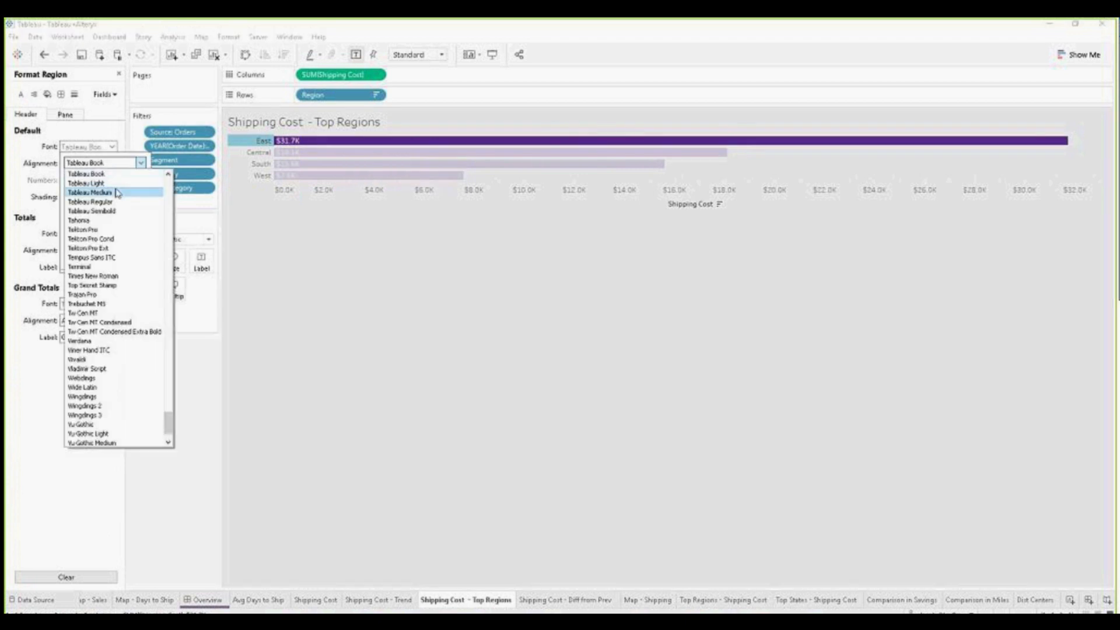
pyautogui.click(113, 189)
pyautogui.click(88, 179)
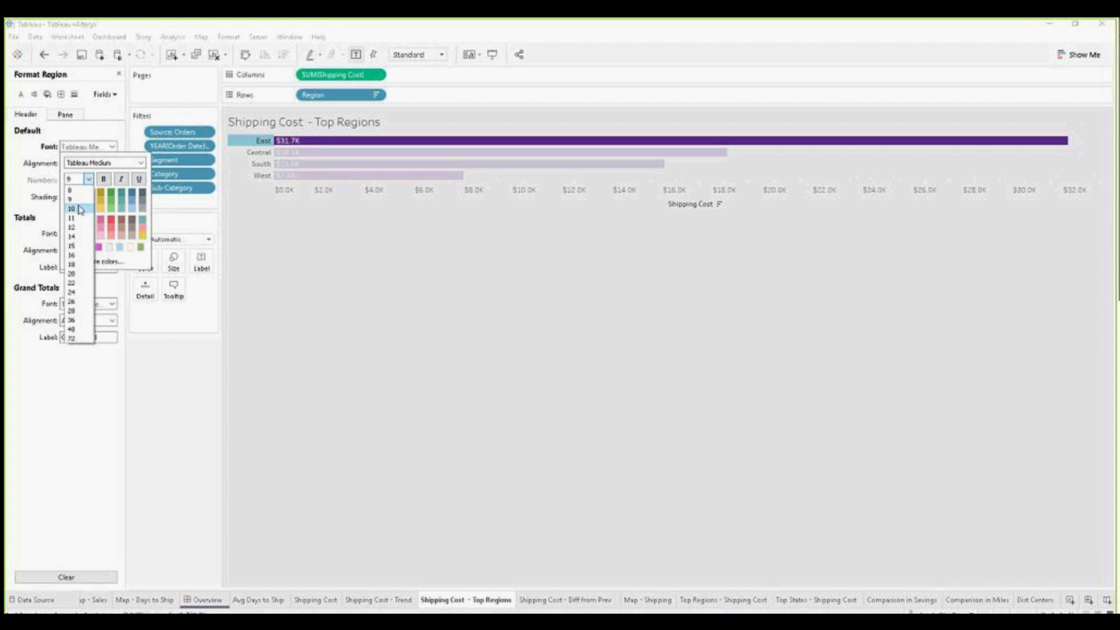
pyautogui.click(81, 210)
pyautogui.click(531, 212)
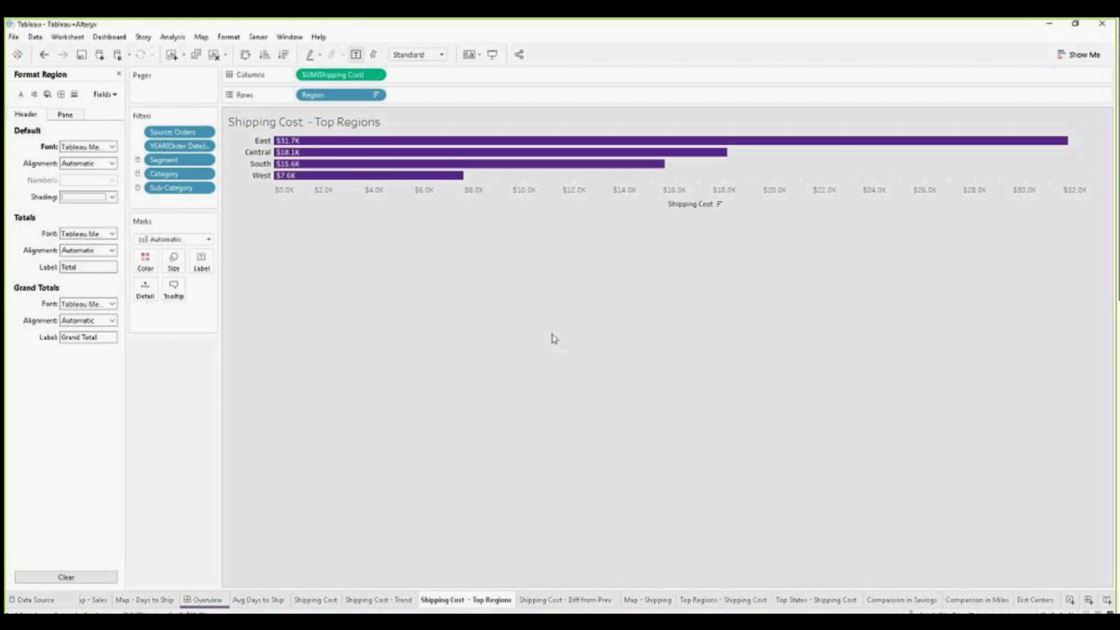
pyautogui.rightClick(532, 197)
pyautogui.click(568, 262)
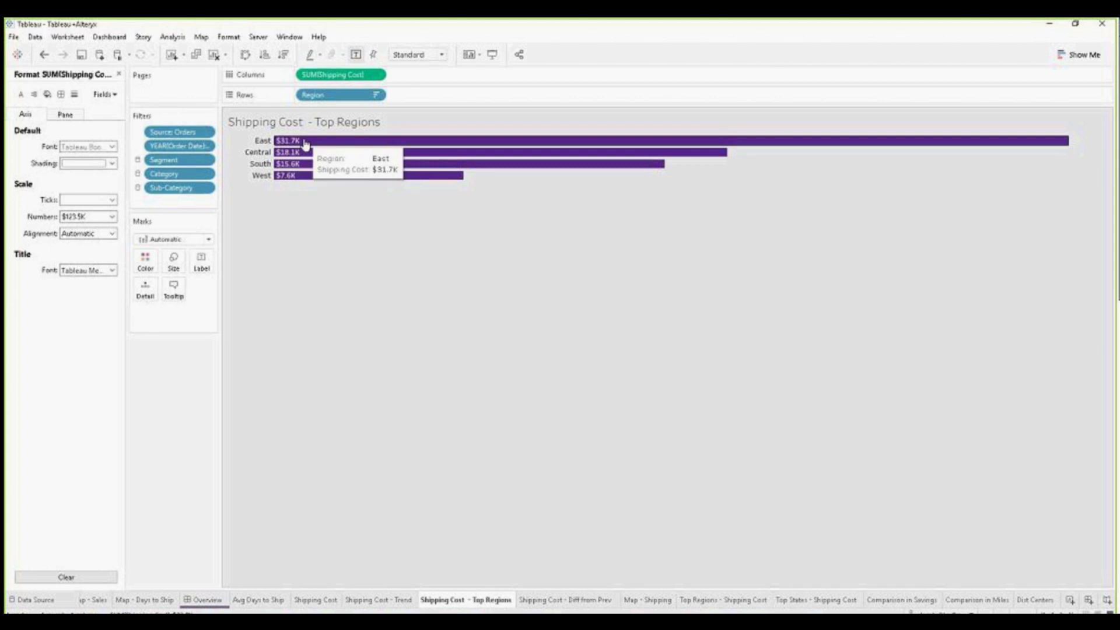
# Step: Switch to the Shipping Cost - Diff from Prev sheet, close the formatting pane and locate the % Diff measures
pyautogui.click(578, 602)
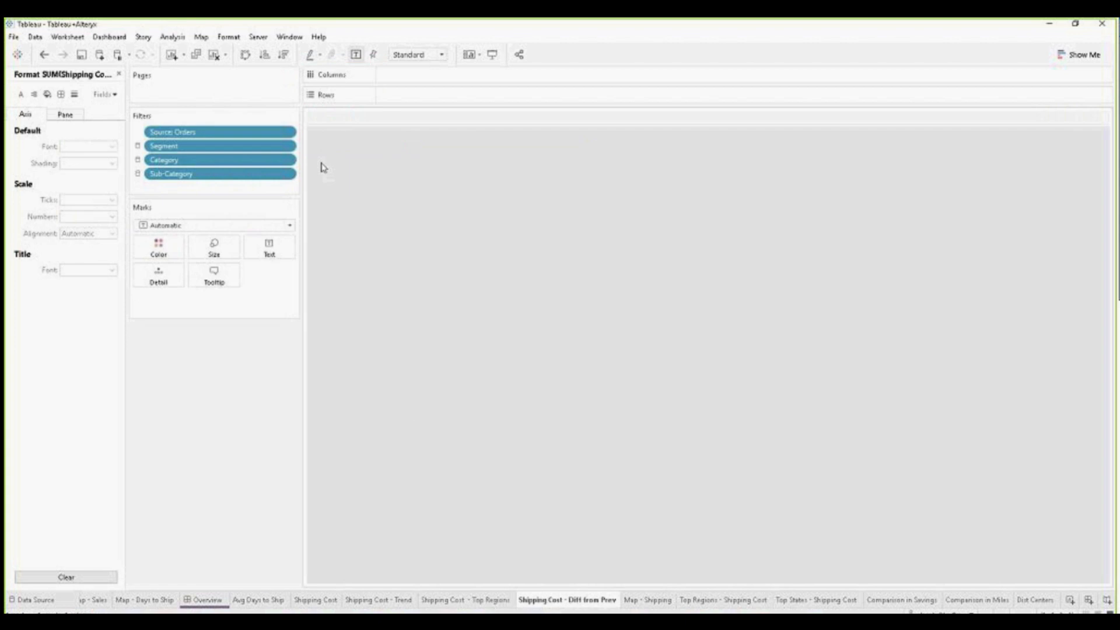
pyautogui.click(119, 74)
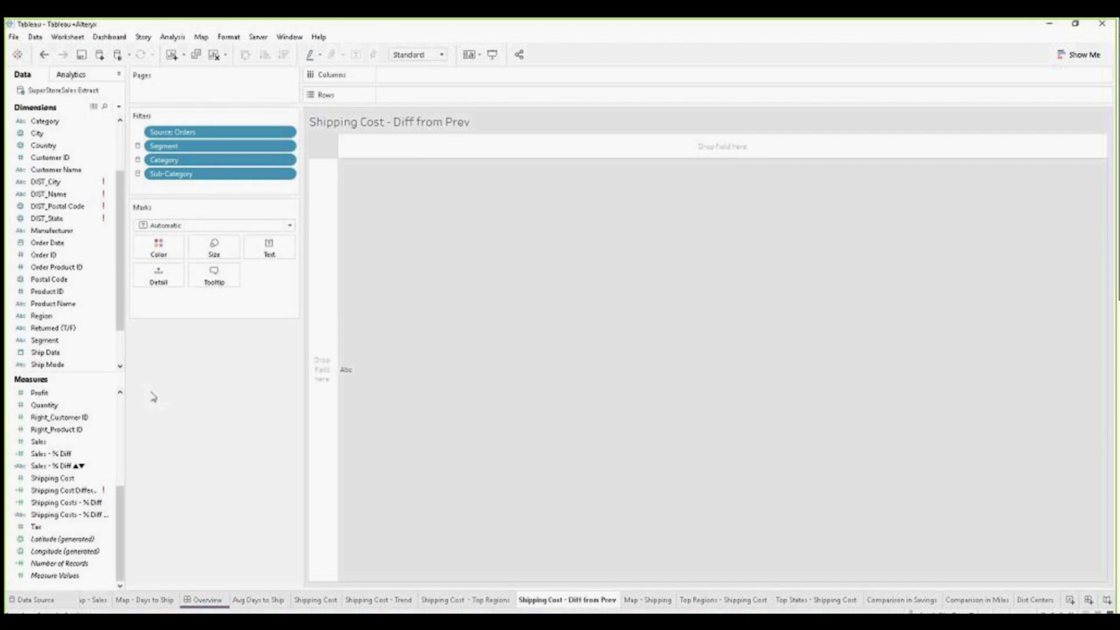
pyautogui.moveTo(123, 497); pyautogui.dragTo(123, 406)
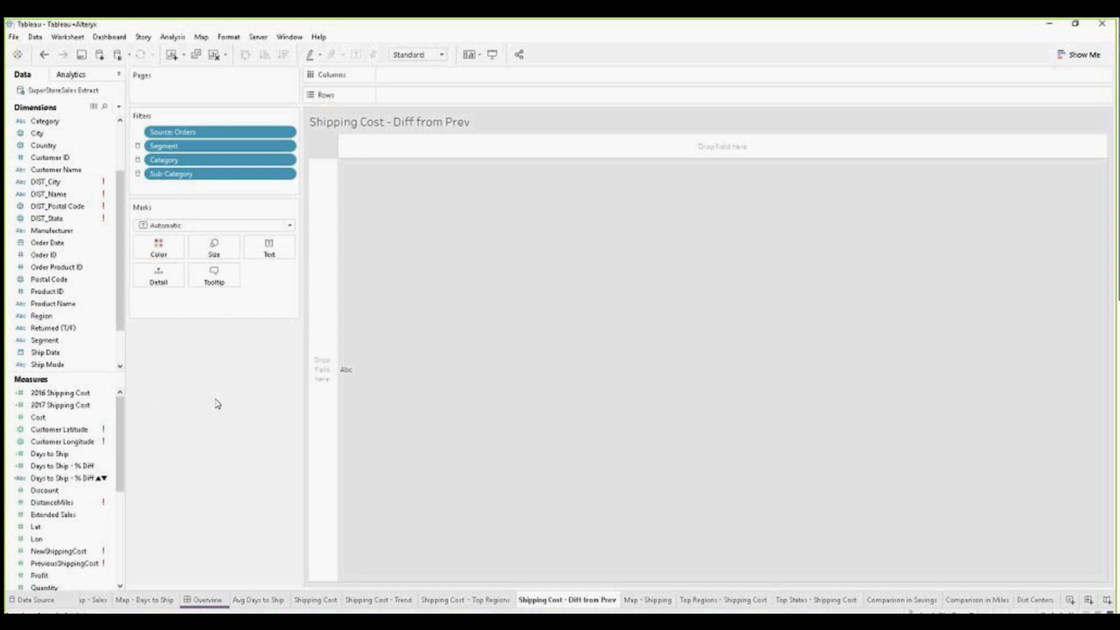
pyautogui.moveTo(123, 412); pyautogui.dragTo(122, 478)
# Step: Open the Sales - % Diff calculated field, examine how its formula compares 2017 and 2016 sales, and close it
pyautogui.click(64, 503)
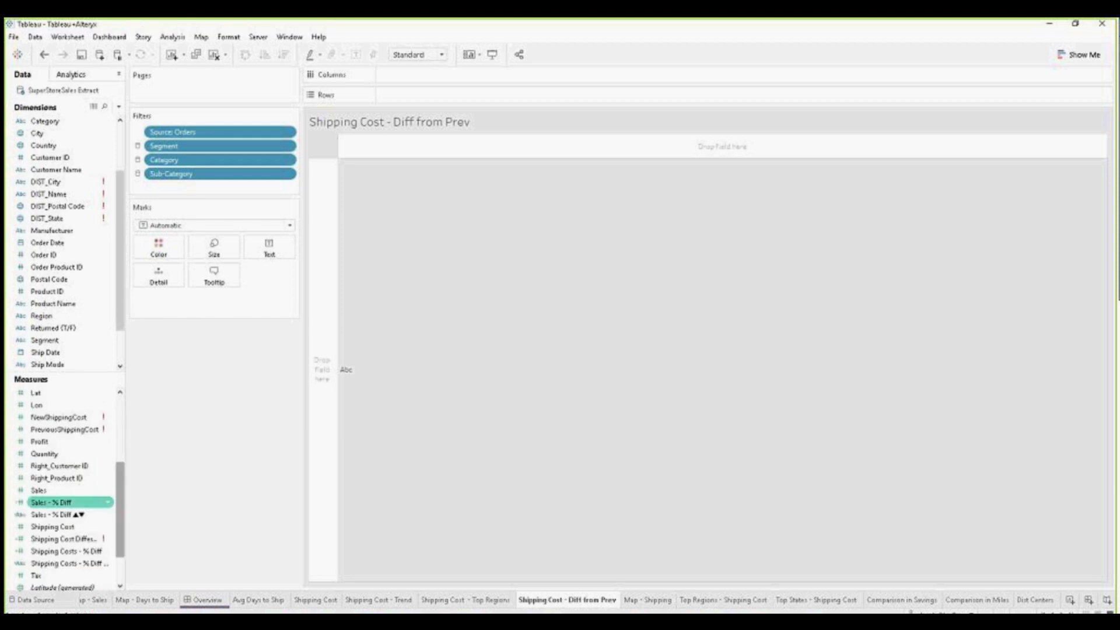
pyautogui.rightClick(60, 505)
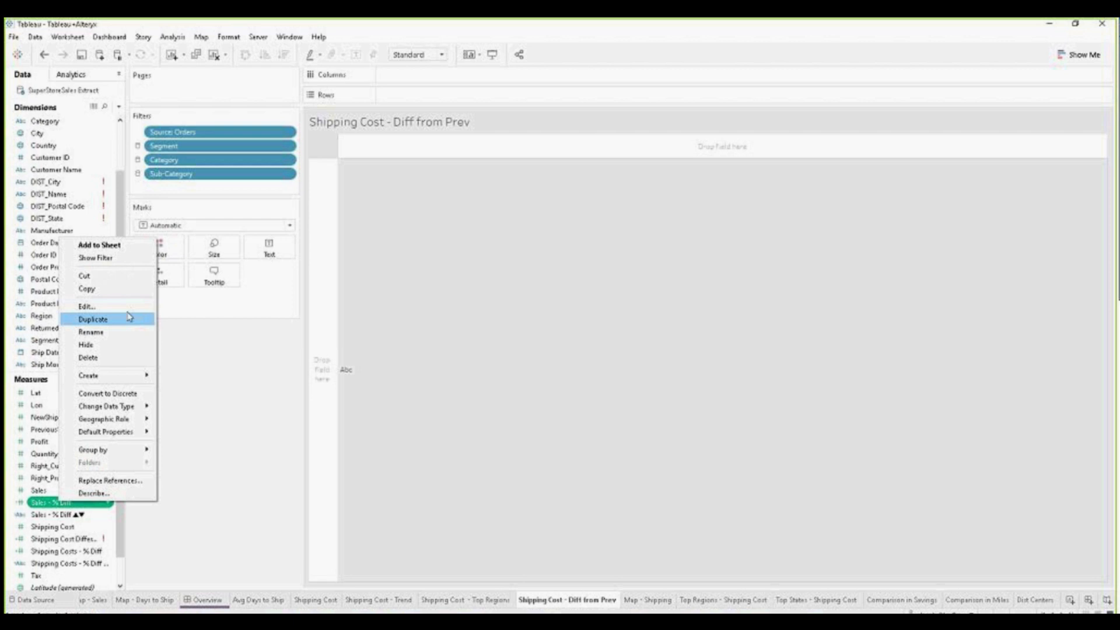
pyautogui.click(133, 305)
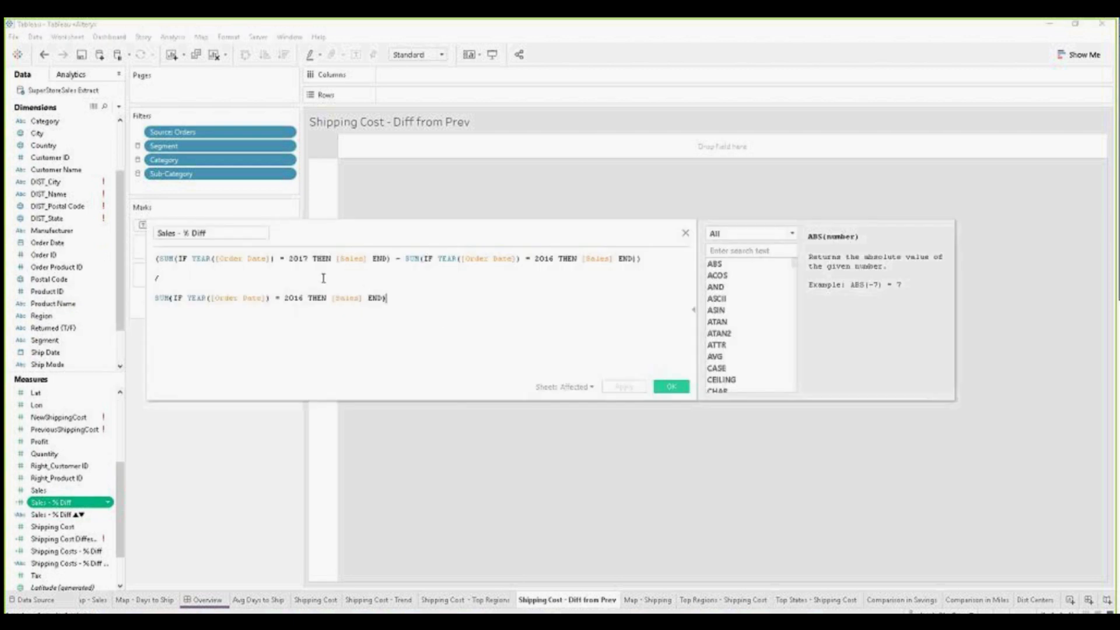
pyautogui.moveTo(391, 259); pyautogui.dragTo(164, 262)
pyautogui.click(422, 291)
pyautogui.moveTo(406, 259); pyautogui.dragTo(633, 258)
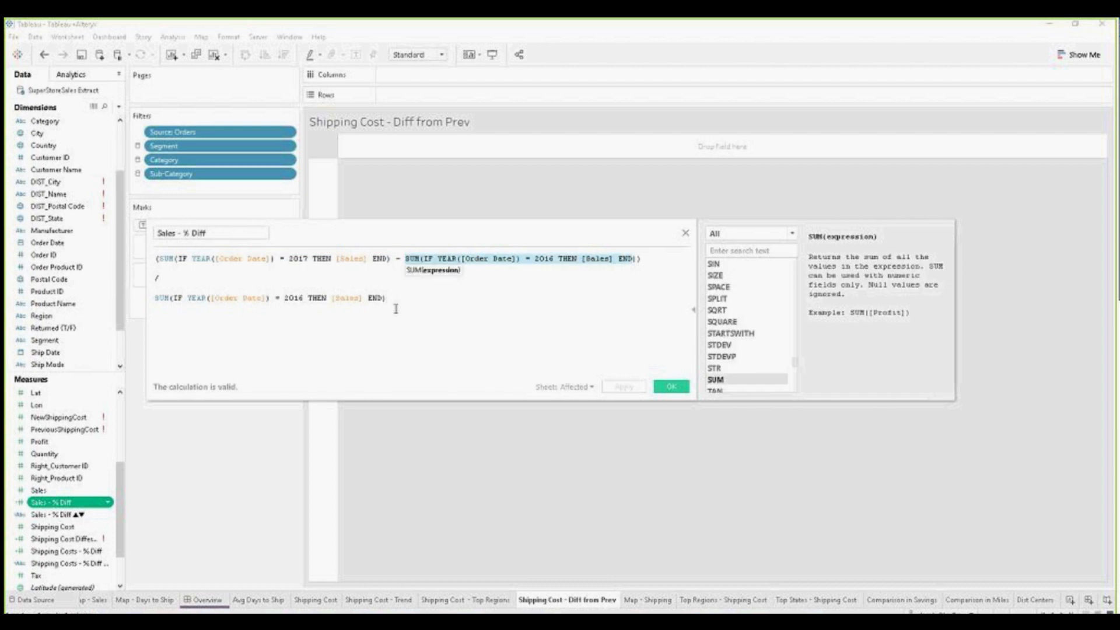
pyautogui.moveTo(386, 298); pyautogui.dragTo(160, 298)
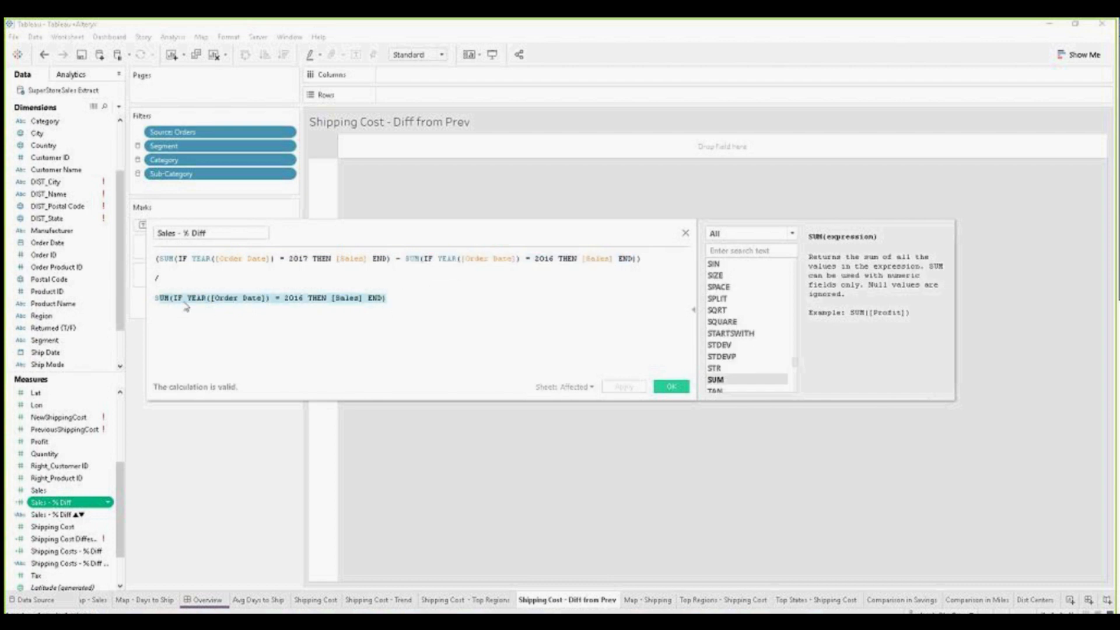
pyautogui.click(401, 301)
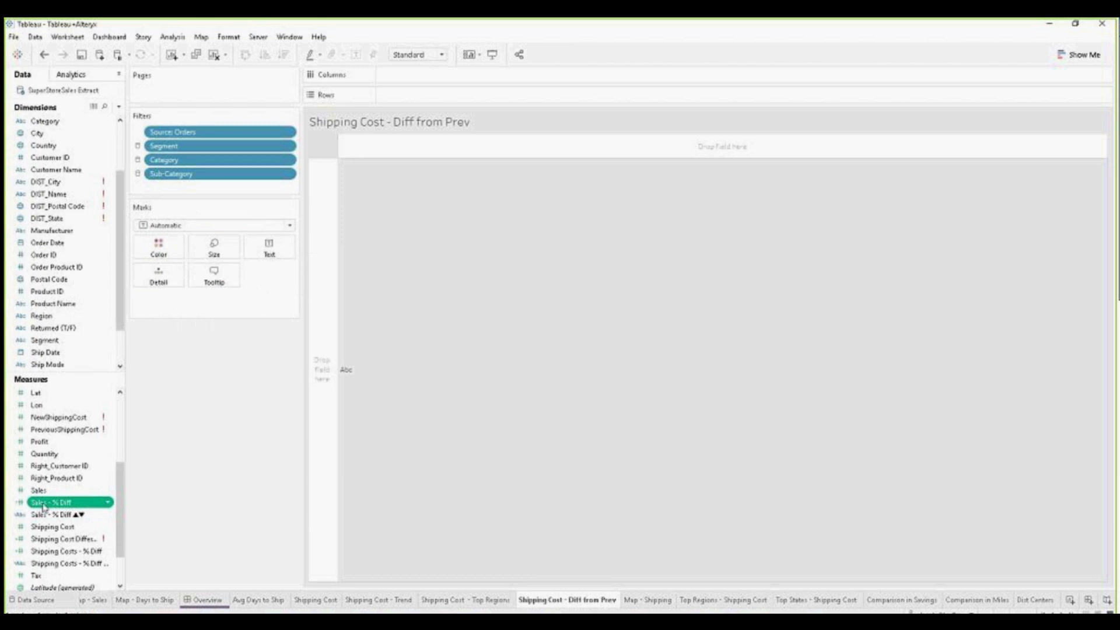
# Step: Place Sales - % Diff as text on the sheet and format its numbers as a percentage with one decimal place
pyautogui.moveTo(53, 502); pyautogui.dragTo(269, 248)
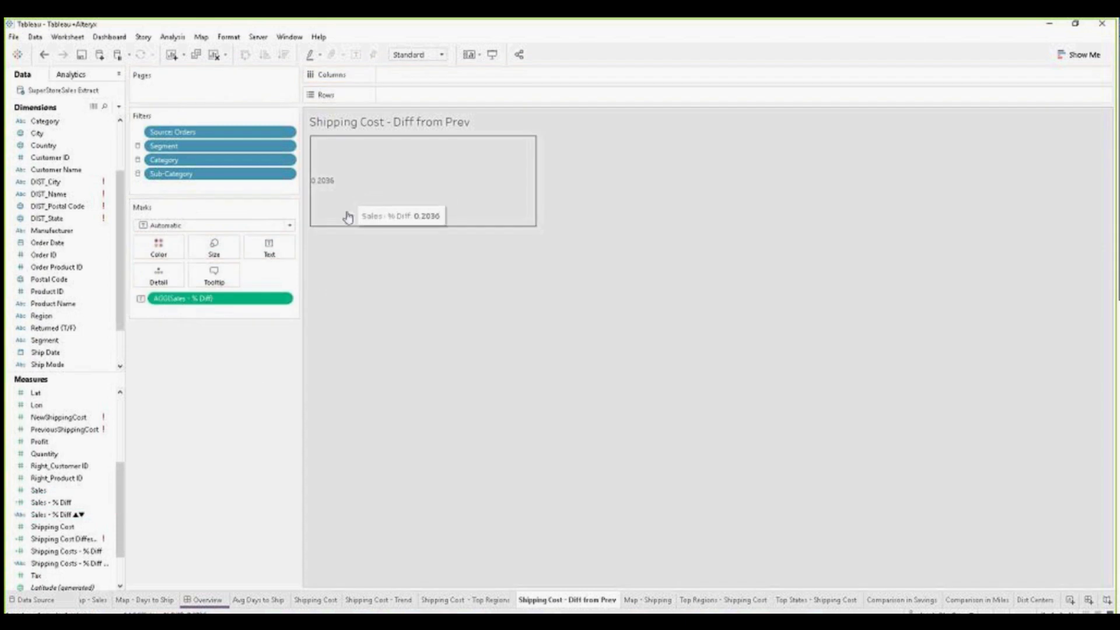
pyautogui.rightClick(200, 300)
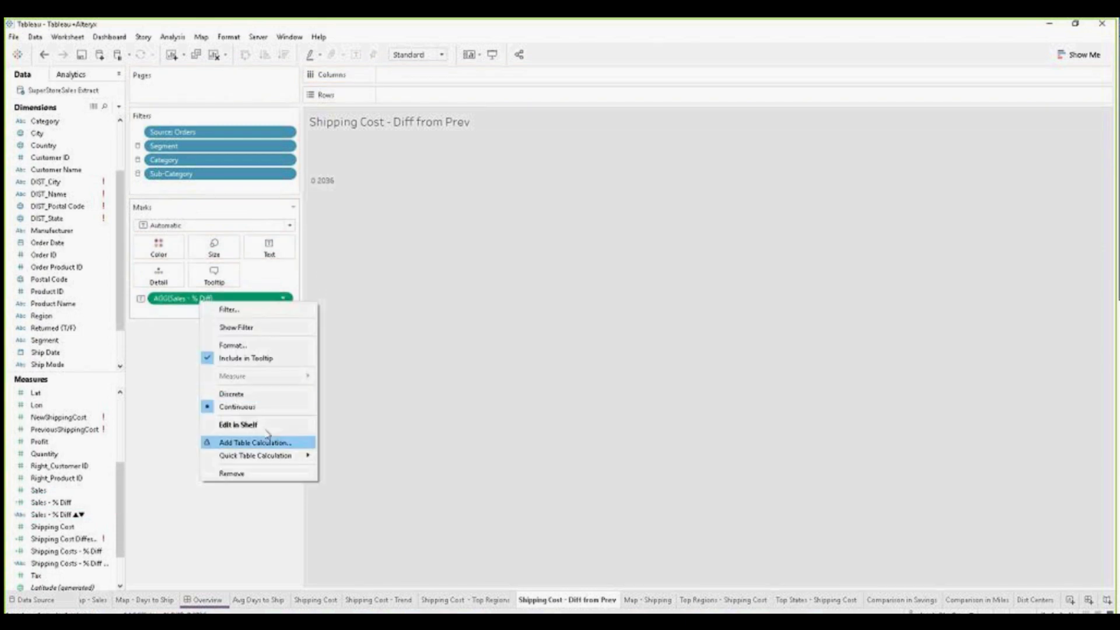
pyautogui.click(257, 345)
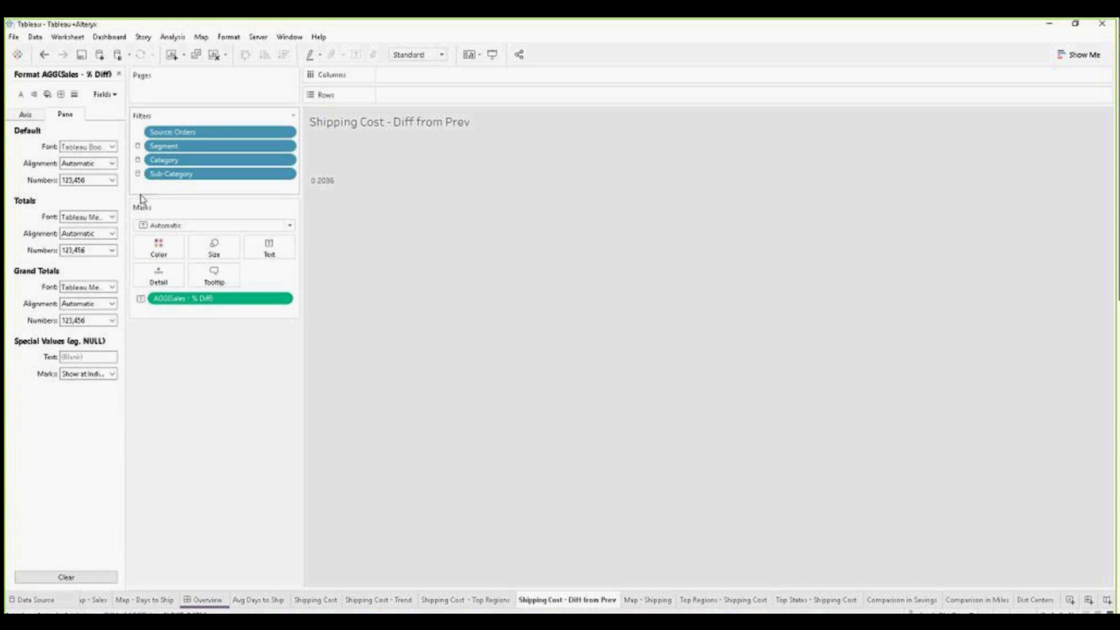
pyautogui.click(111, 180)
pyautogui.click(84, 247)
pyautogui.click(216, 220)
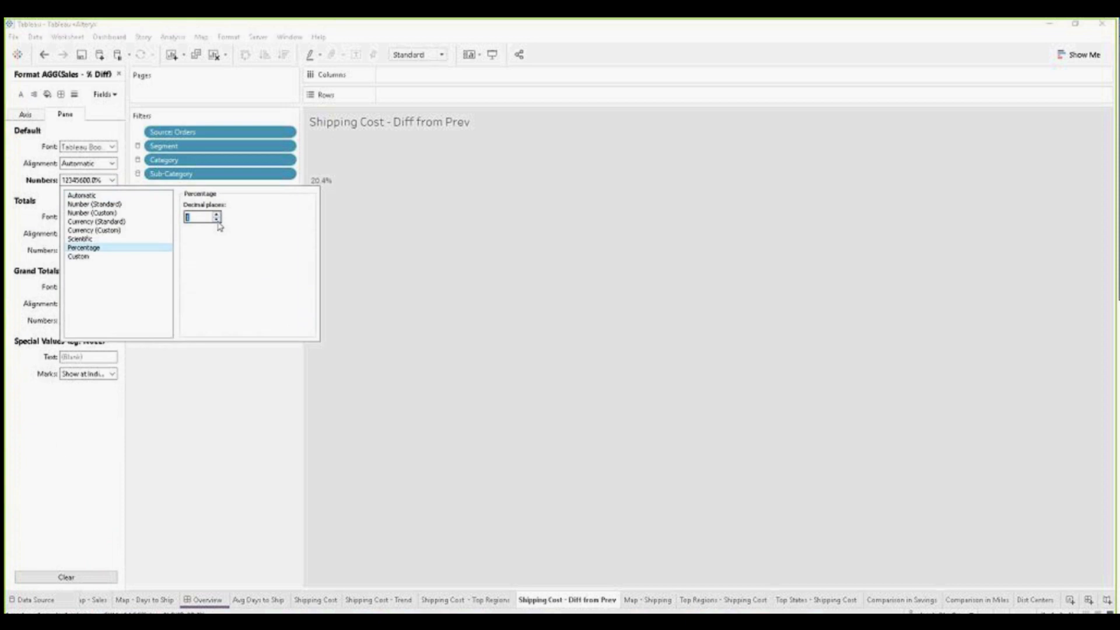
pyautogui.click(295, 455)
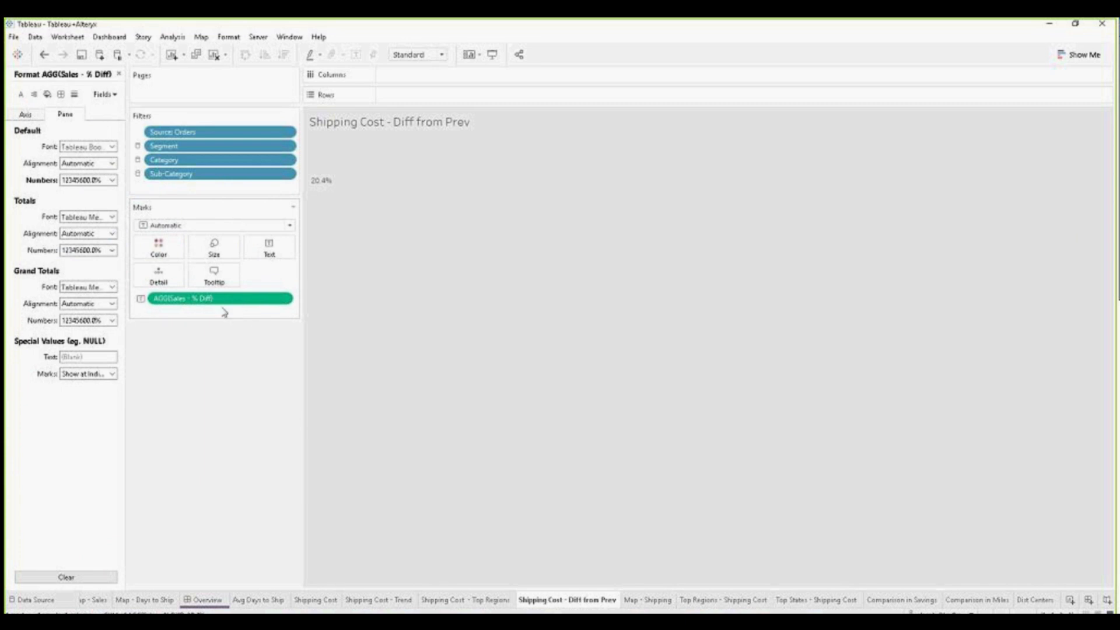
# Step: Close the formatting pane, open the Sales - % Diff ▲▼ calculated field, examine how its IF formula picks the arrow symbols, and close it
pyautogui.click(119, 75)
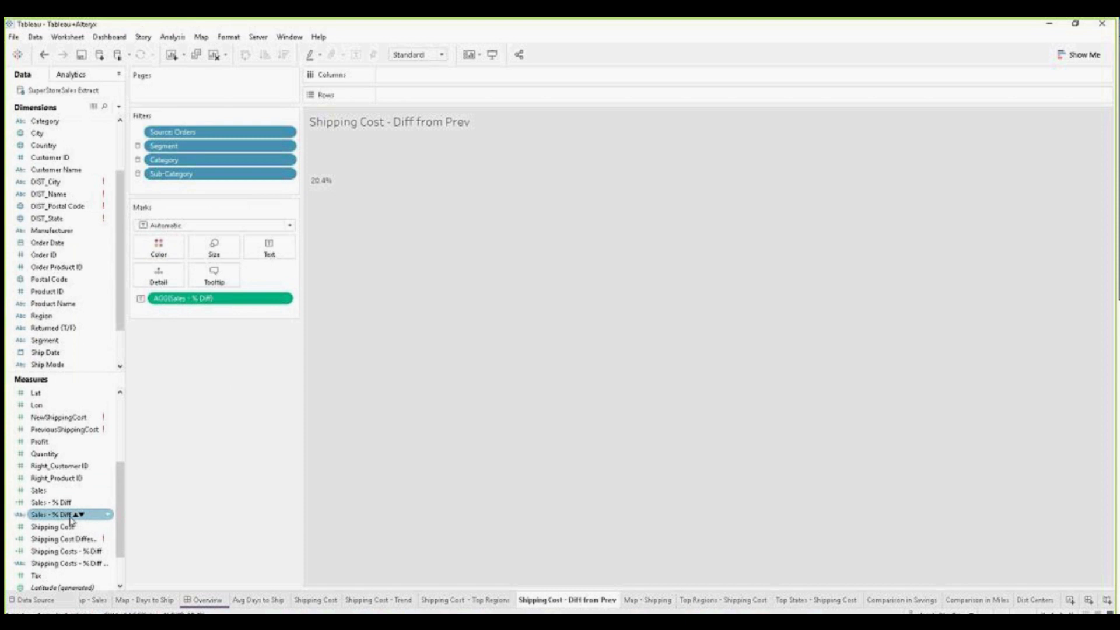
pyautogui.rightClick(70, 516)
pyautogui.click(132, 342)
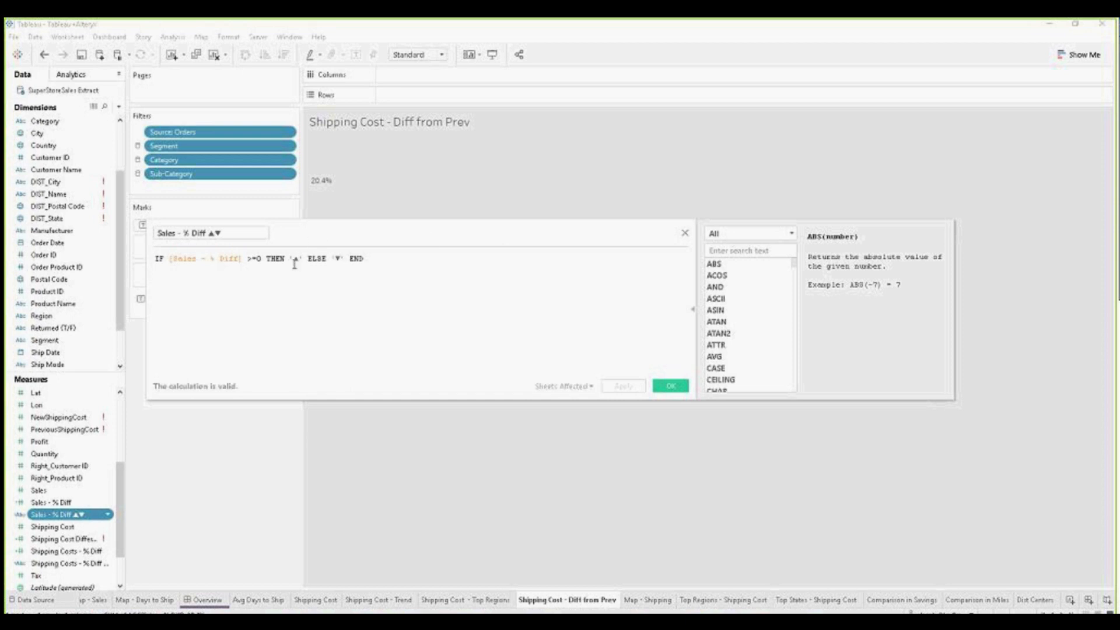
pyautogui.moveTo(302, 258); pyautogui.dragTo(293, 259)
pyautogui.click(205, 259)
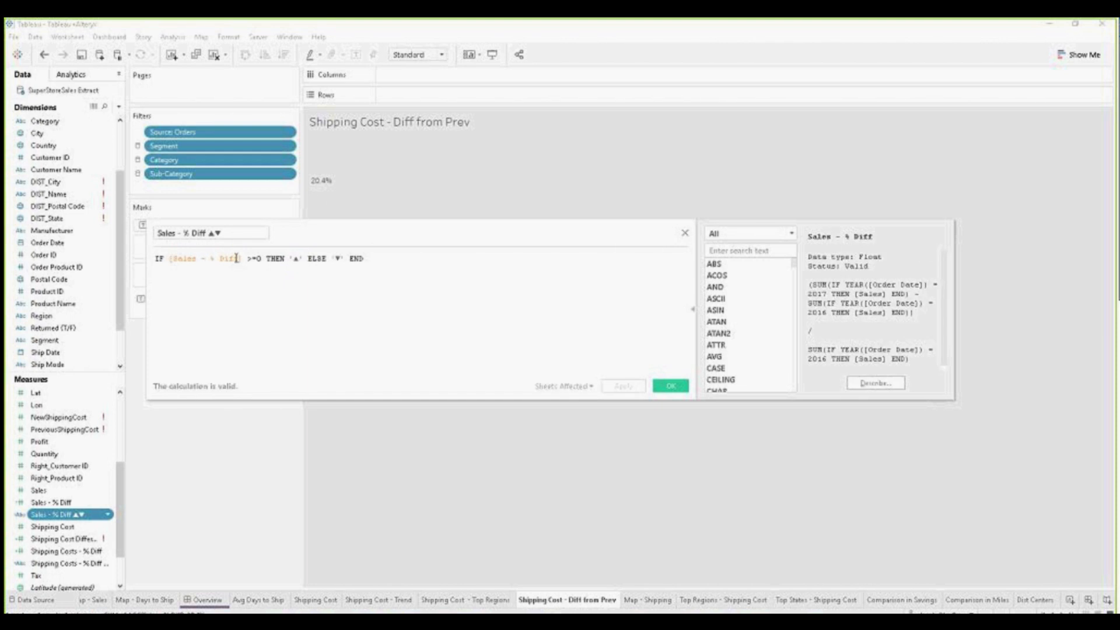
pyautogui.doubleClick(297, 258)
pyautogui.doubleClick(338, 258)
pyautogui.click(670, 386)
# Step: Add Sales - % Diff ▲▼ to the sheet's text and also use it to color the marks
pyautogui.moveTo(55, 514); pyautogui.dragTo(269, 248)
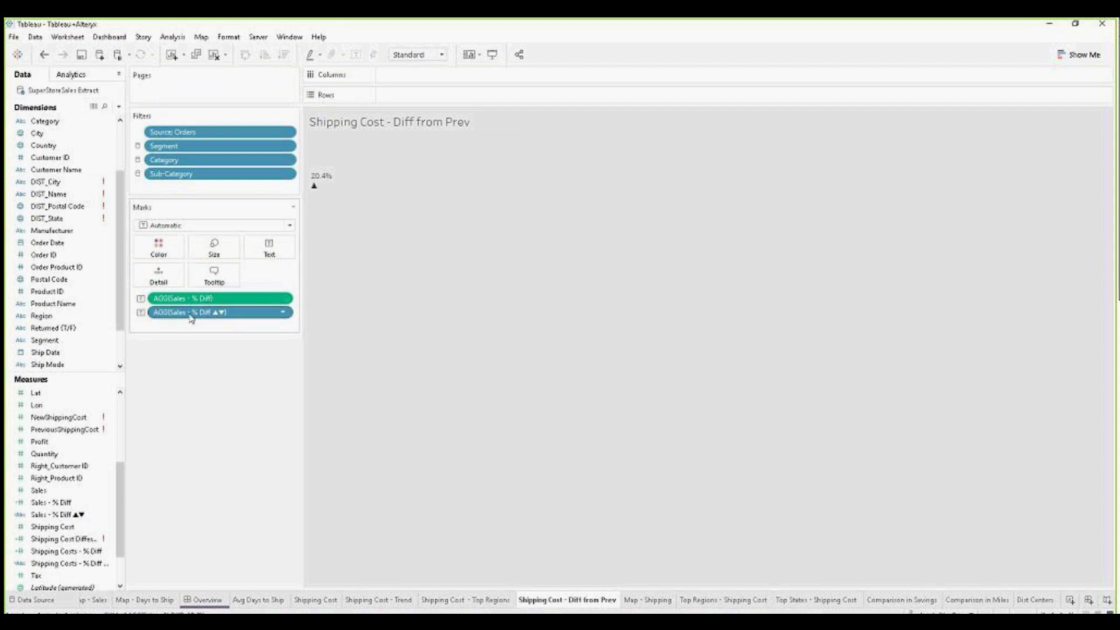
pyautogui.moveTo(79, 519); pyautogui.dragTo(164, 256)
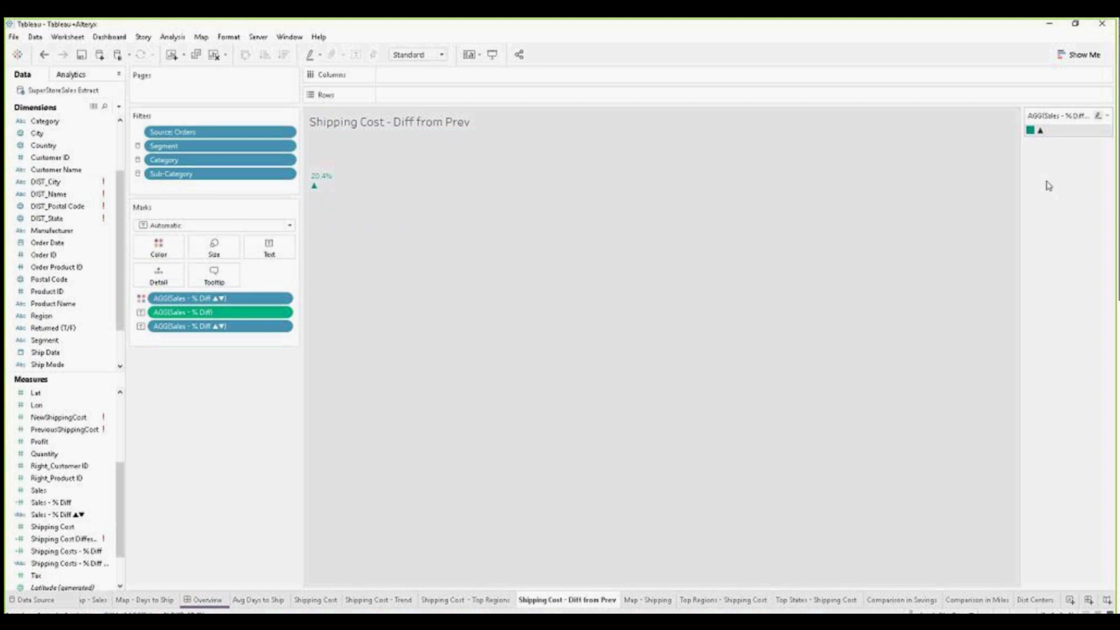
# Step: Widen the data pane and replace the three Sales difference fields on the marks with Shipping Costs - % Diff and Shipping Costs - % Diff ▲▼
pyautogui.scroll(-2, 64, 490)
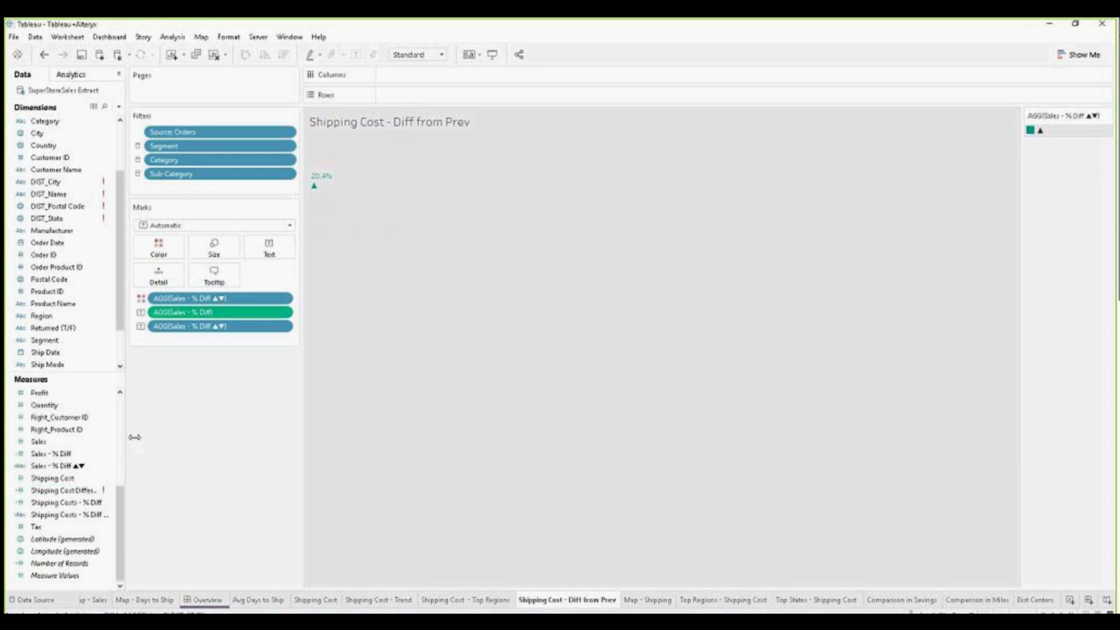
pyautogui.moveTo(126, 437); pyautogui.dragTo(191, 429)
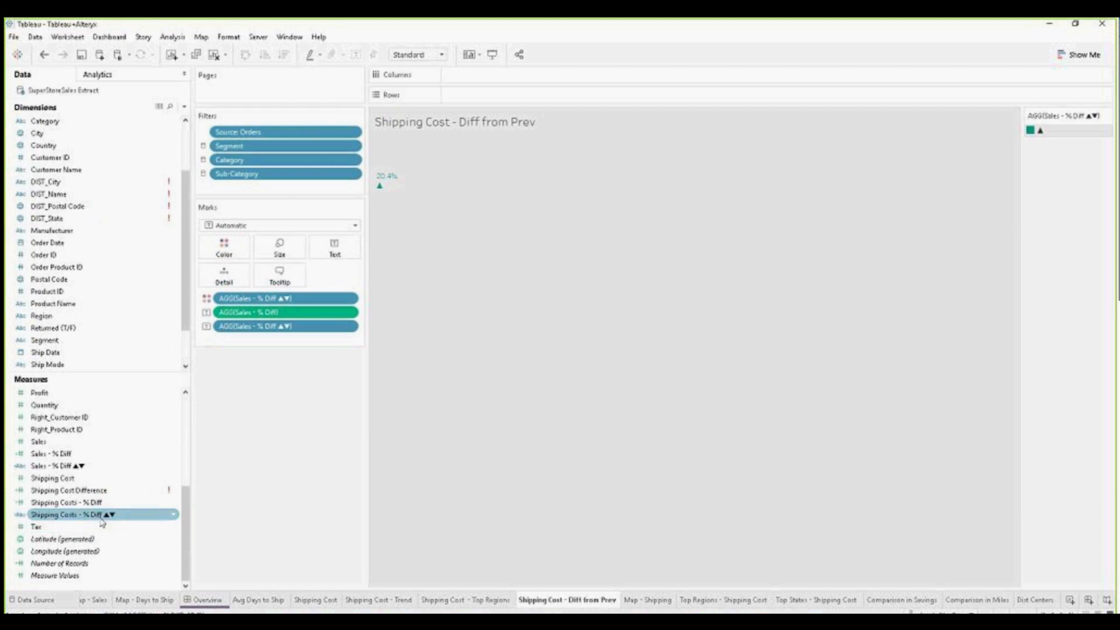
pyautogui.moveTo(80, 506); pyautogui.dragTo(315, 313)
pyautogui.moveTo(146, 513); pyautogui.dragTo(300, 302)
pyautogui.moveTo(103, 514); pyautogui.dragTo(317, 327)
# Step: Edit the text label so the Shipping Costs - % Diff ▲▼ field comes before the Shipping Costs - % Diff field on one line
pyautogui.click(348, 249)
pyautogui.click(420, 274)
pyautogui.moveTo(529, 190); pyautogui.dragTo(402, 194)
pyautogui.hotkey('ctrl', 'c')
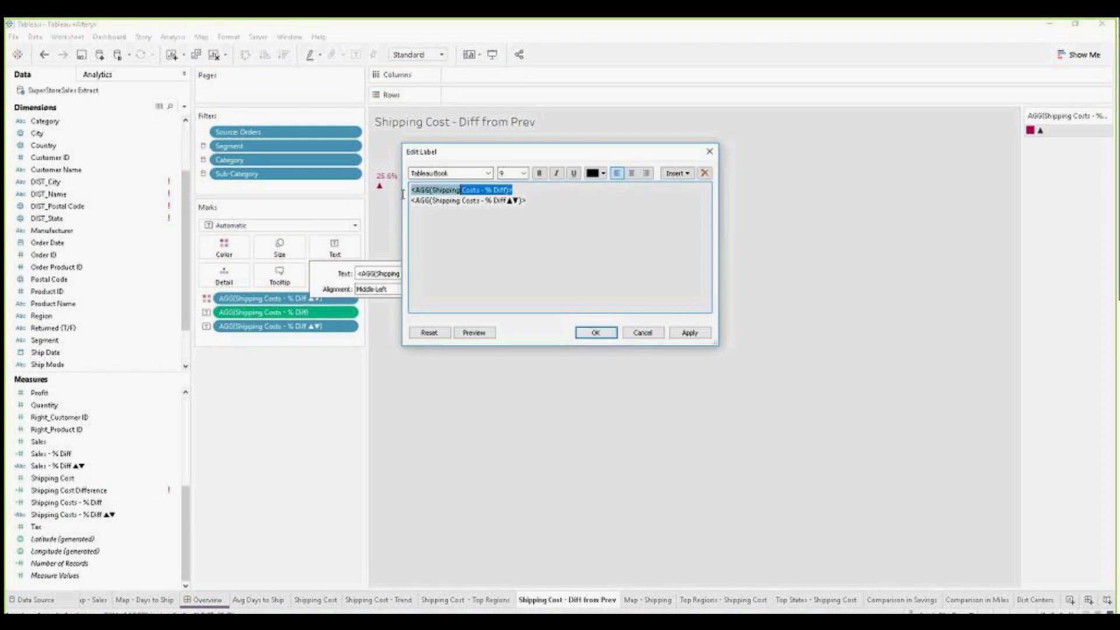
pyautogui.press('Delete')
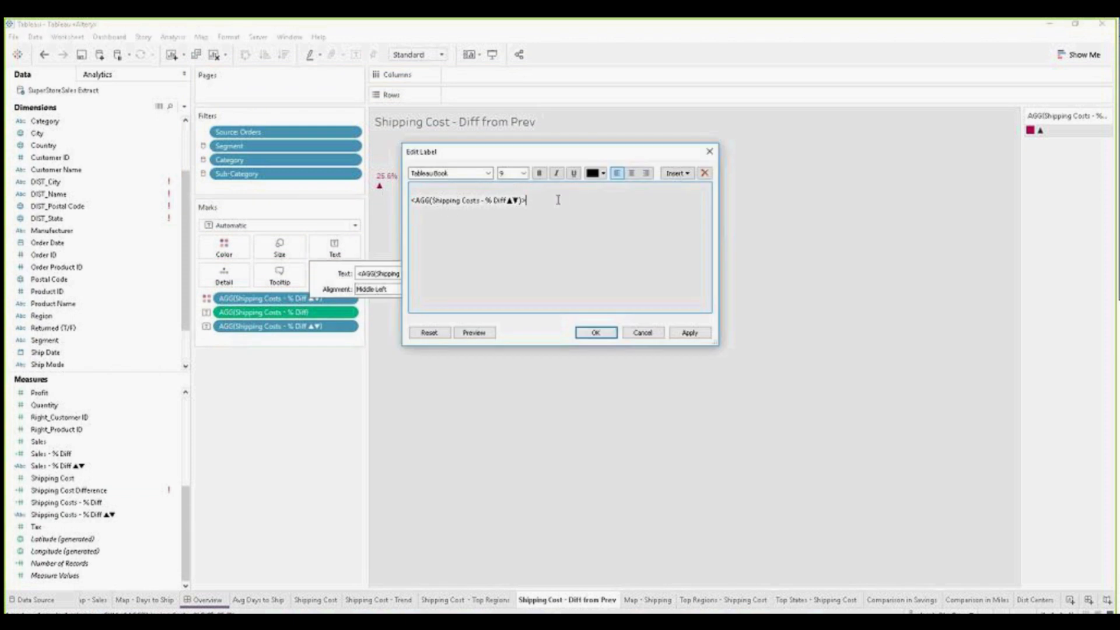
pyautogui.press('Delete')
pyautogui.click(542, 194)
pyautogui.hotkey('ctrl', 'v')
# Step: Format the label's arrow field as Tableau Bold size 20 and set the Shipping Costs - % Diff field to size 26
pyautogui.click(526, 190)
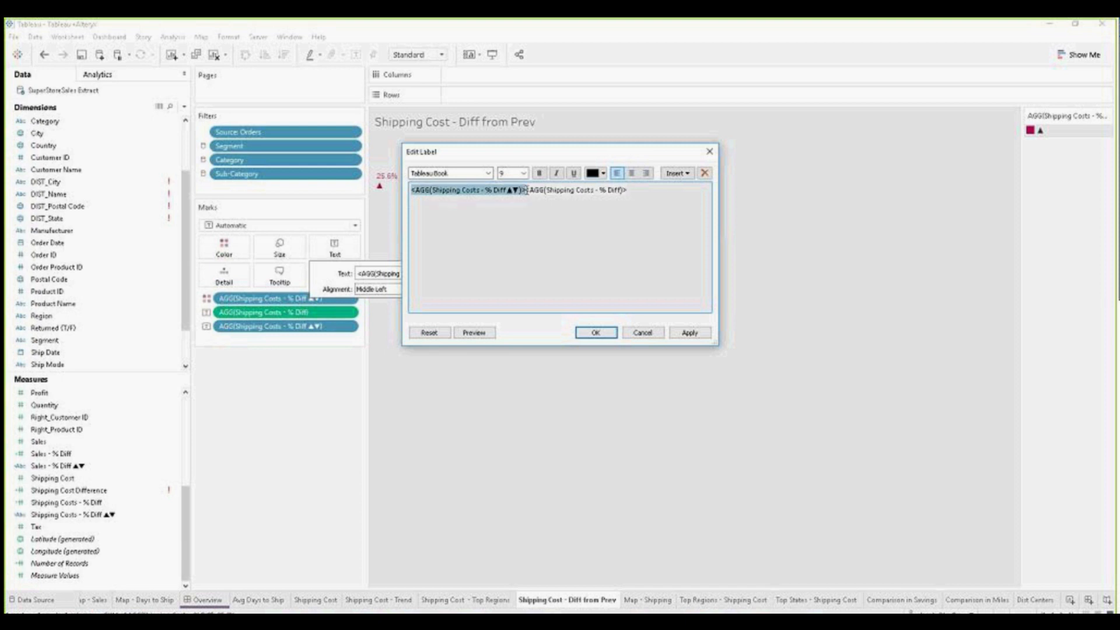
pyautogui.click(487, 173)
pyautogui.press('Up')
pyautogui.press('Return')
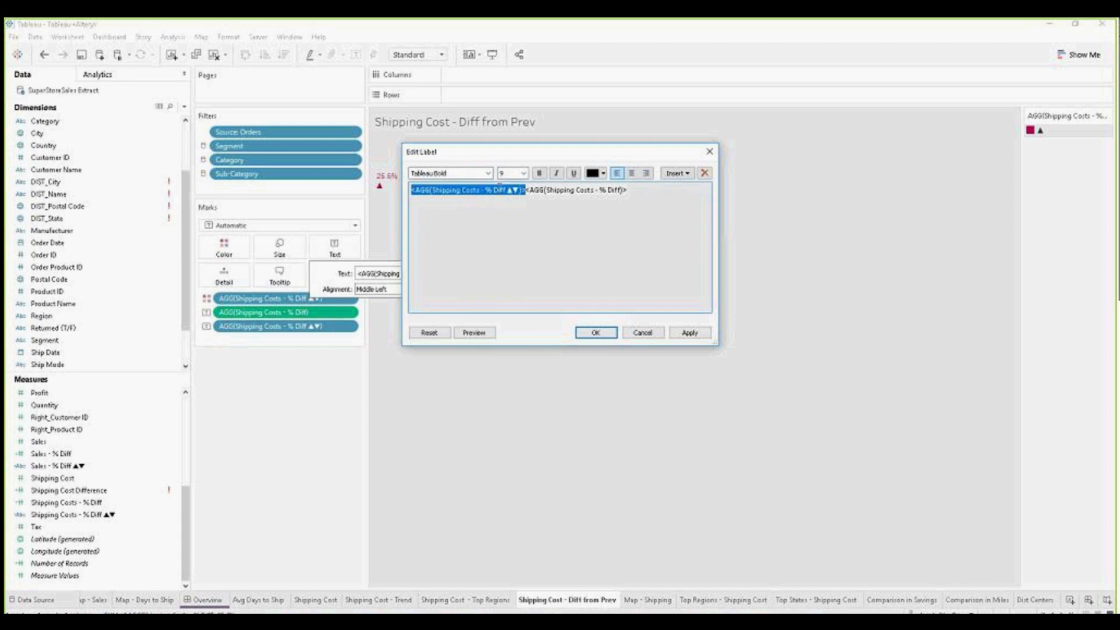
pyautogui.click(544, 214)
pyautogui.moveTo(647, 190); pyautogui.dragTo(527, 193)
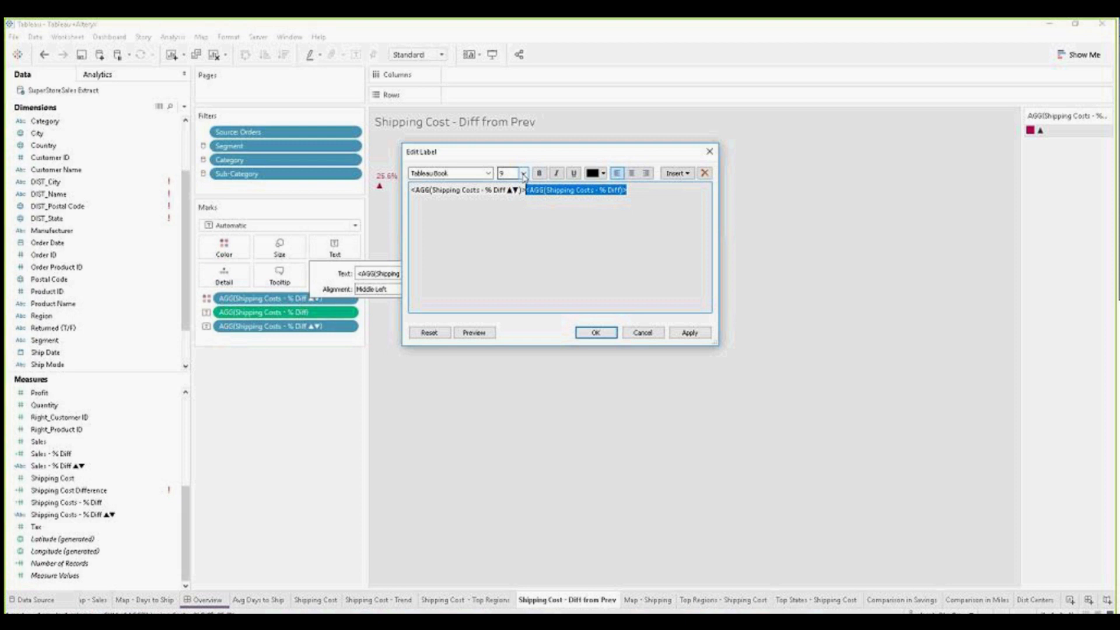
pyautogui.click(523, 173)
pyautogui.click(514, 296)
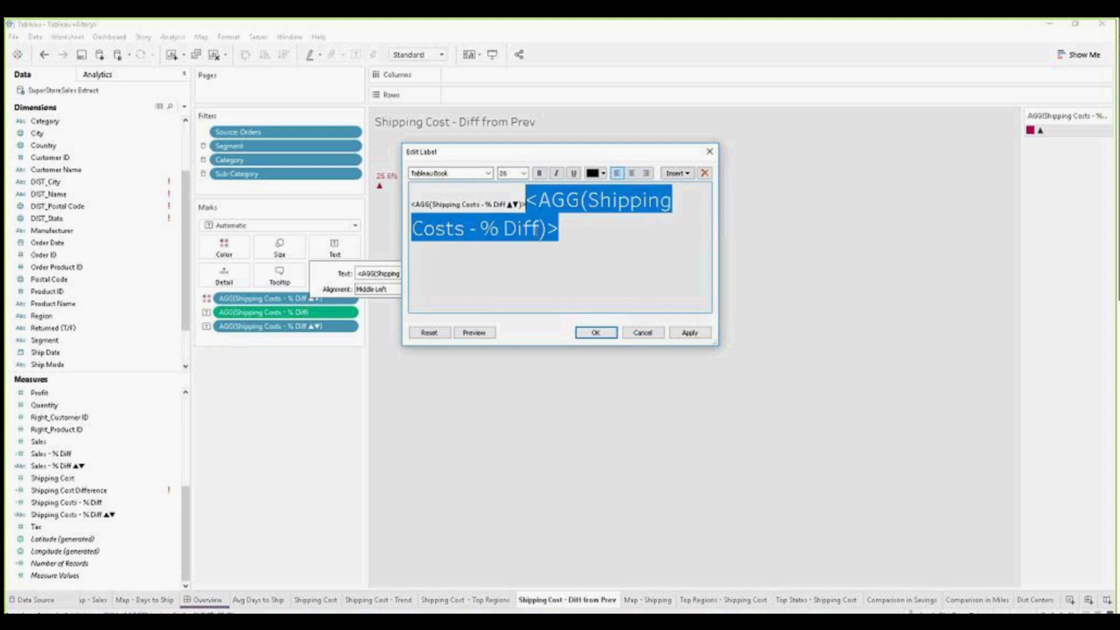
pyautogui.moveTo(527, 204); pyautogui.dragTo(489, 184)
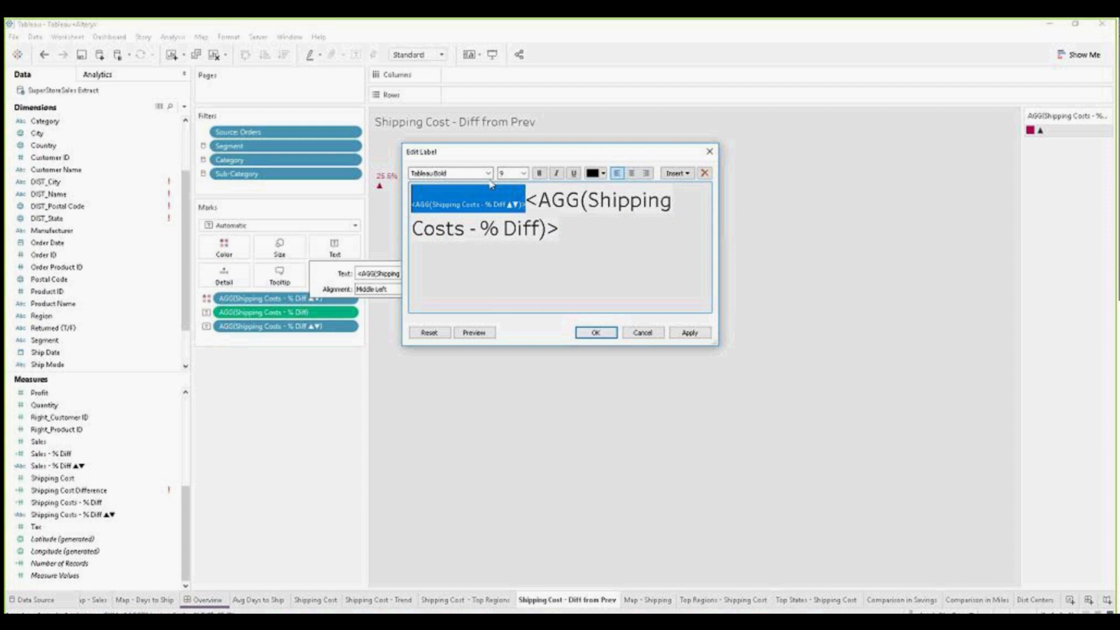
pyautogui.click(523, 173)
pyautogui.click(505, 268)
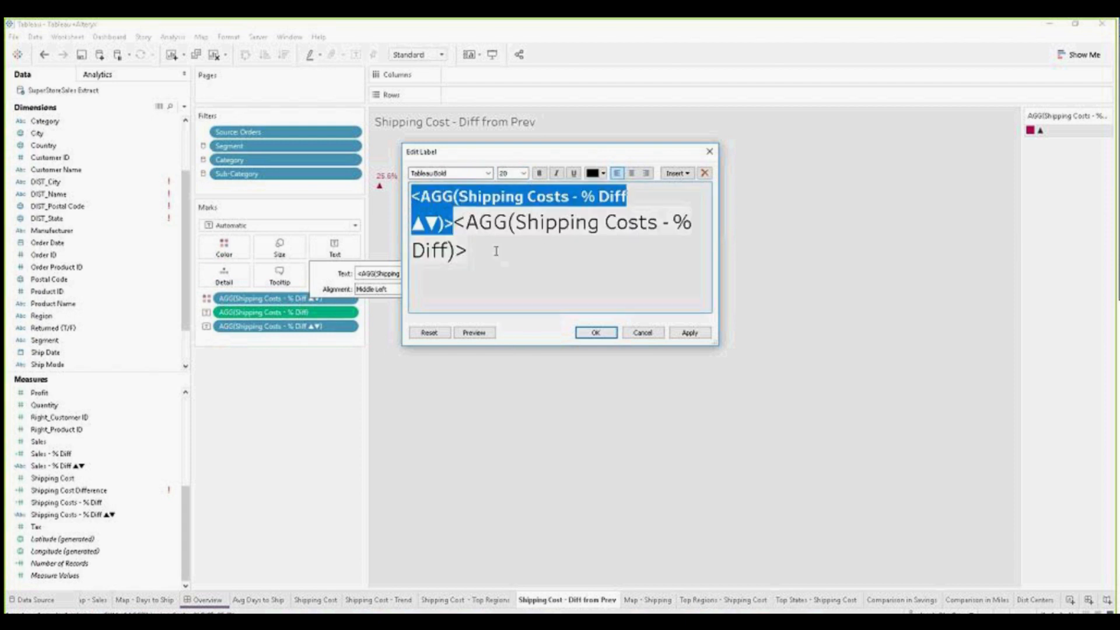
# Step: Set the font of the label's Shipping Costs - % Diff field to Tableau Bold
pyautogui.moveTo(486, 260); pyautogui.dragTo(455, 223)
pyautogui.click(487, 173)
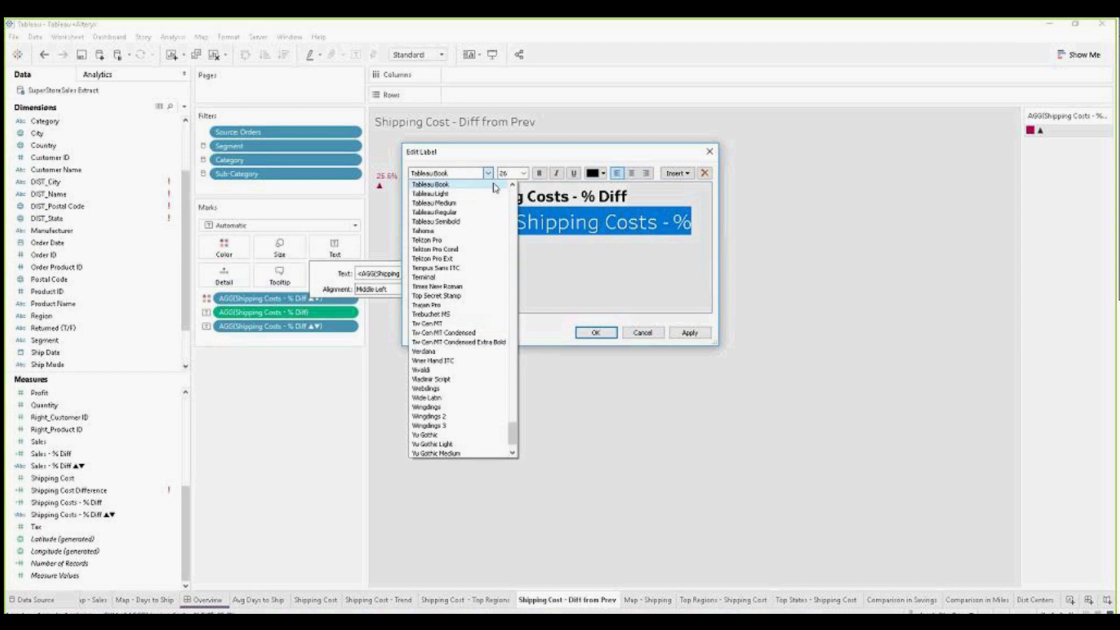
pyautogui.click(512, 186)
pyautogui.click(486, 186)
# Step: Add the line "FROM LAST YEAR" in Tableau Medium size 11 below the percentage and apply the label
pyautogui.click(499, 257)
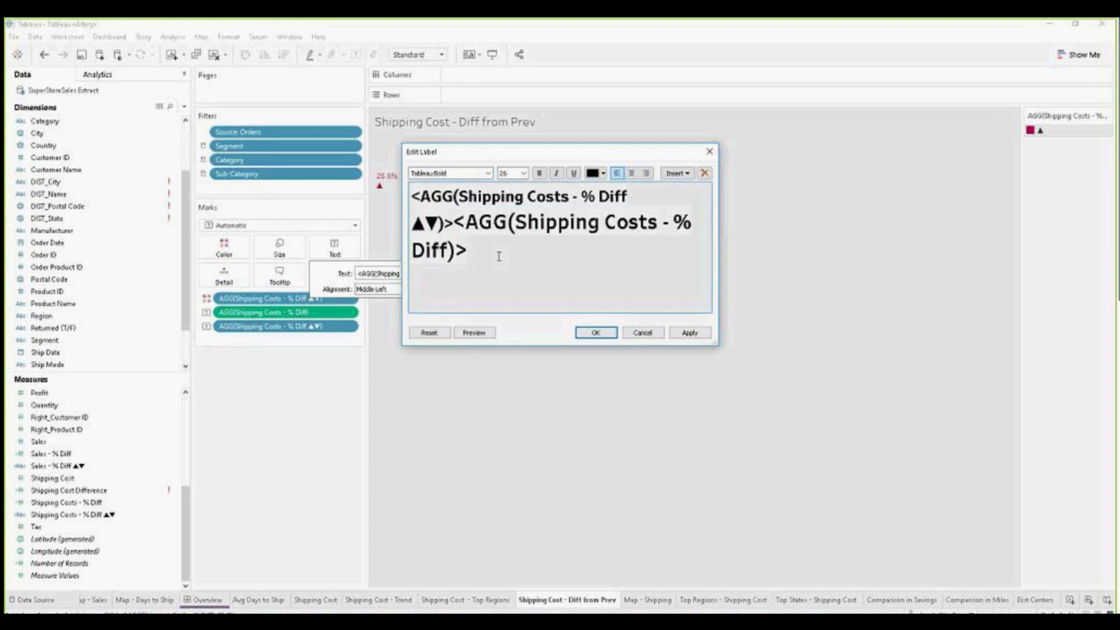
pyautogui.click(457, 173)
pyautogui.click(454, 213)
pyautogui.click(523, 173)
pyautogui.click(505, 212)
pyautogui.write('FROM LAST YEAR')
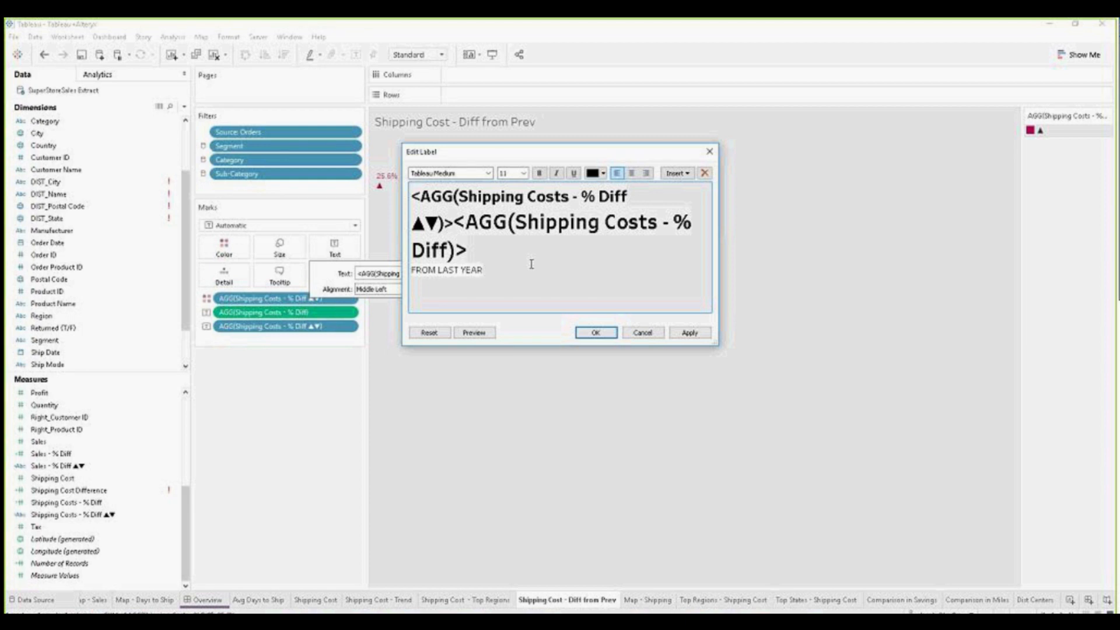
pyautogui.click(601, 334)
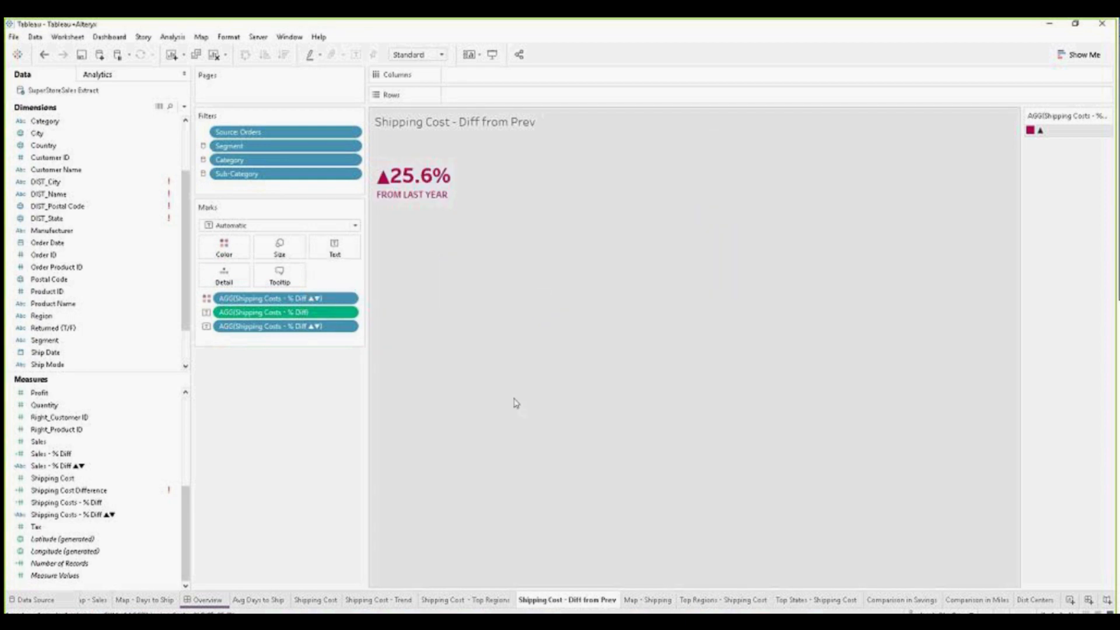
# Step: Edit the label again to insert a space between the arrow field and the percentage field
pyautogui.click(337, 251)
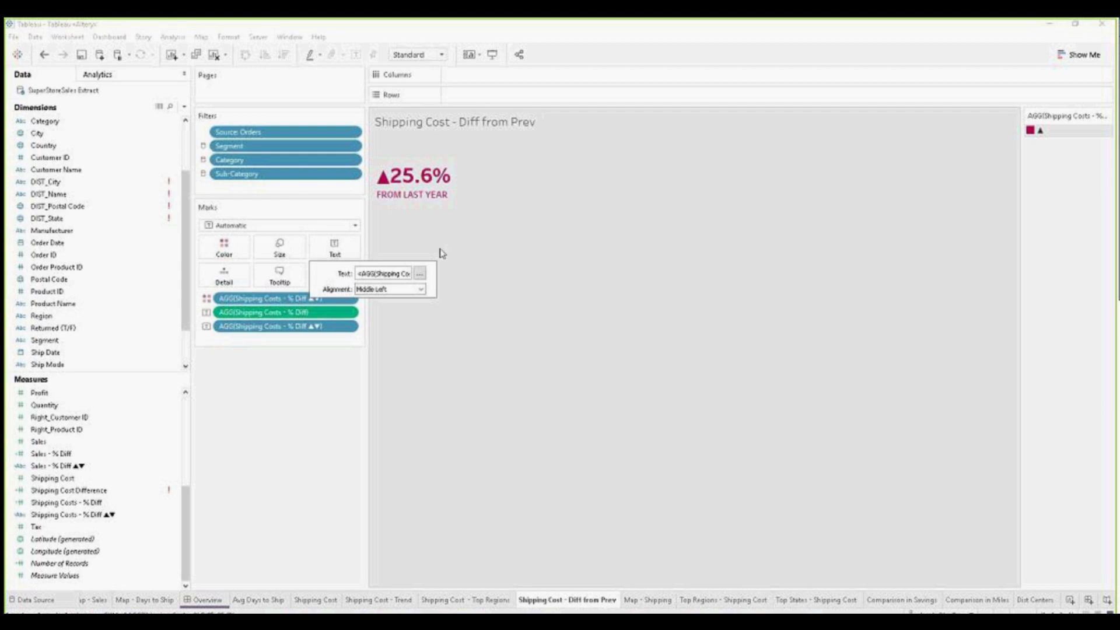
pyautogui.click(420, 273)
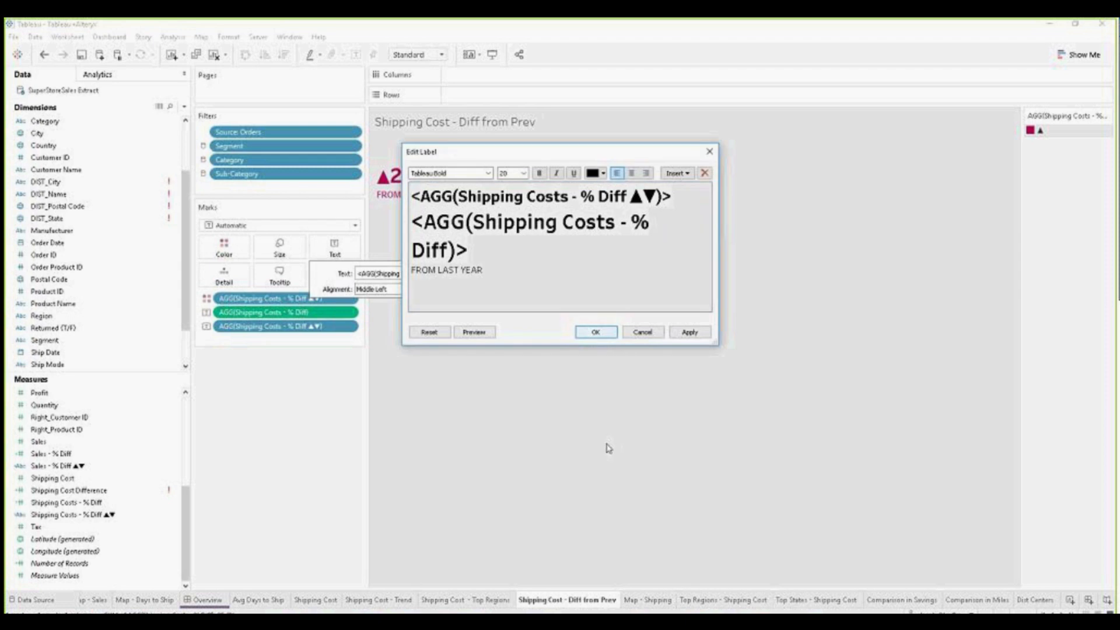
pyautogui.click(596, 333)
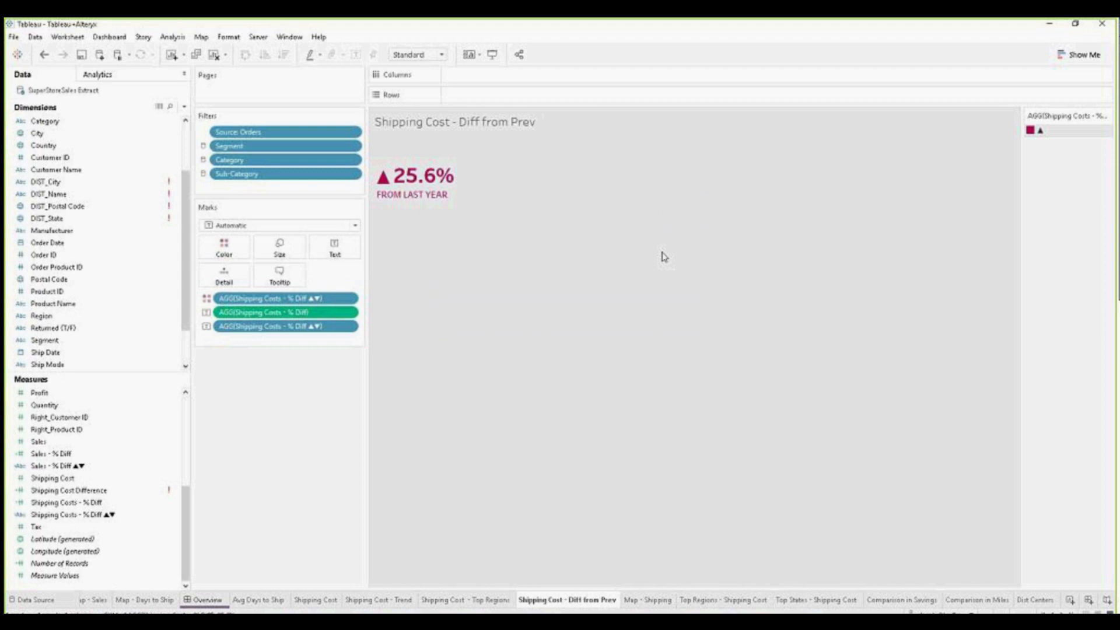
# Step: Switch to the Overview dashboard and narrow the region label column of the Shipping Cost top regions chart to give the bars more room
pyautogui.click(207, 599)
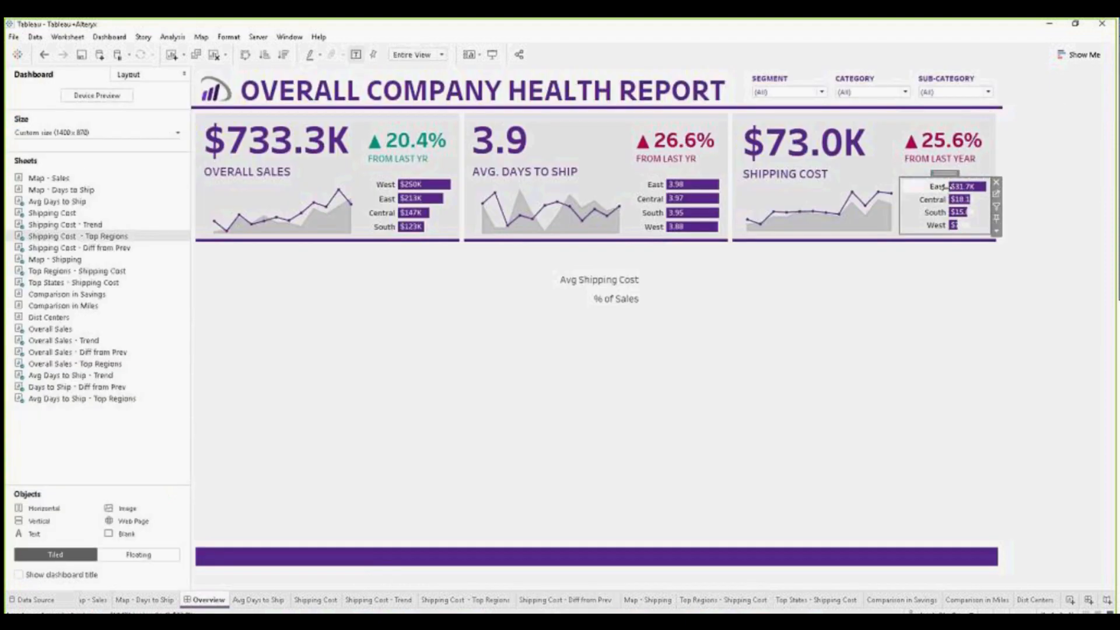
pyautogui.moveTo(936, 188); pyautogui.dragTo(937, 197)
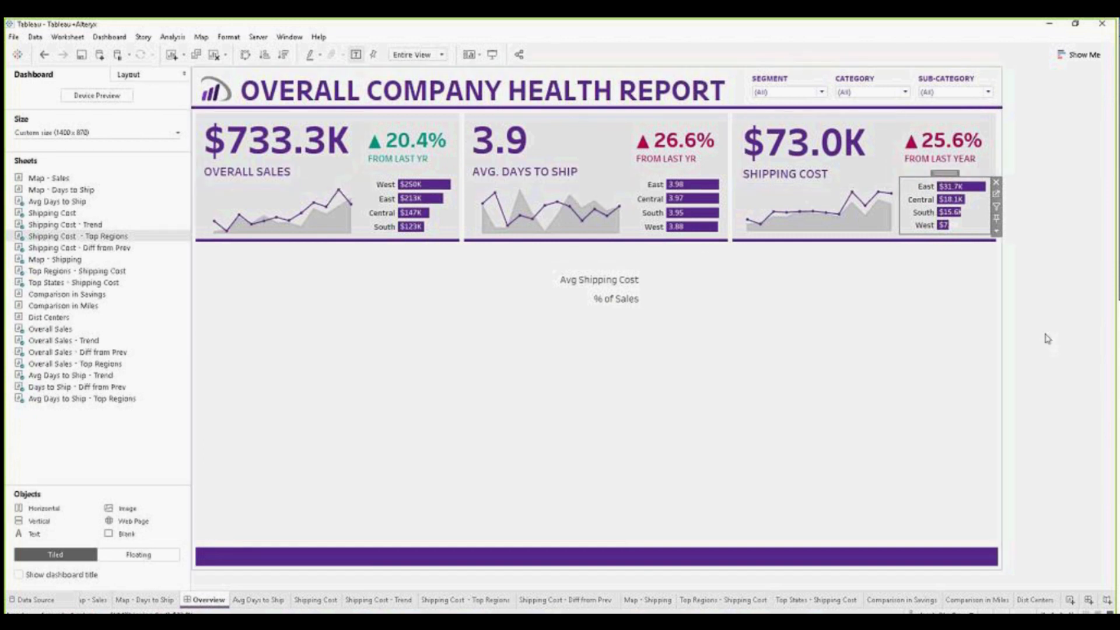
# Step: Go from the dashboard's empty map area to the Map - Shipping sheet and add State to draw the state map
pyautogui.click(413, 380)
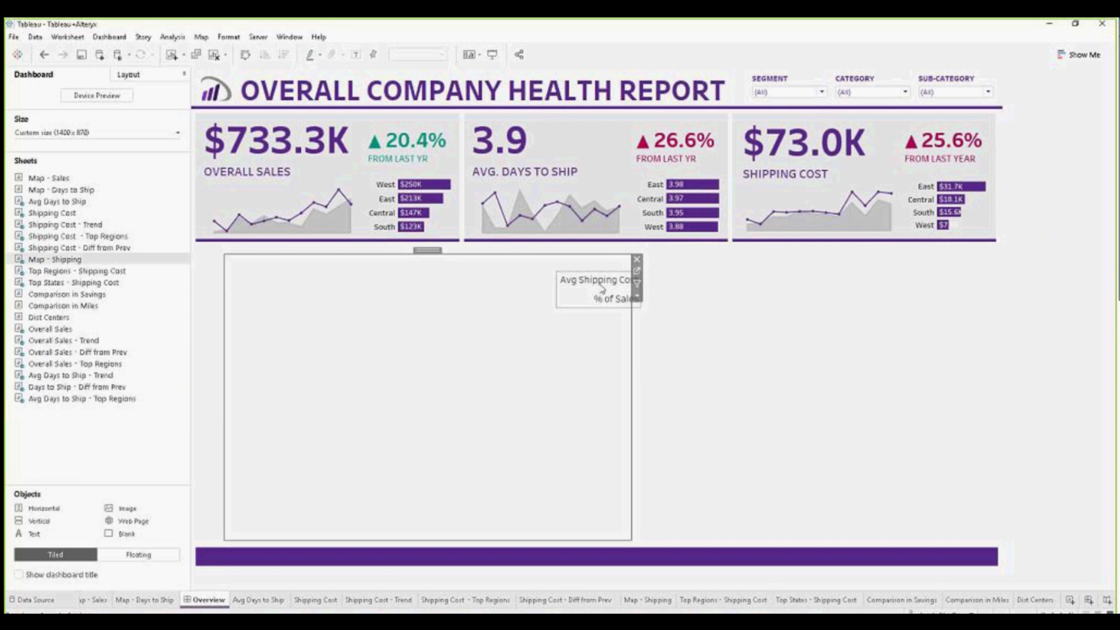
pyautogui.click(636, 271)
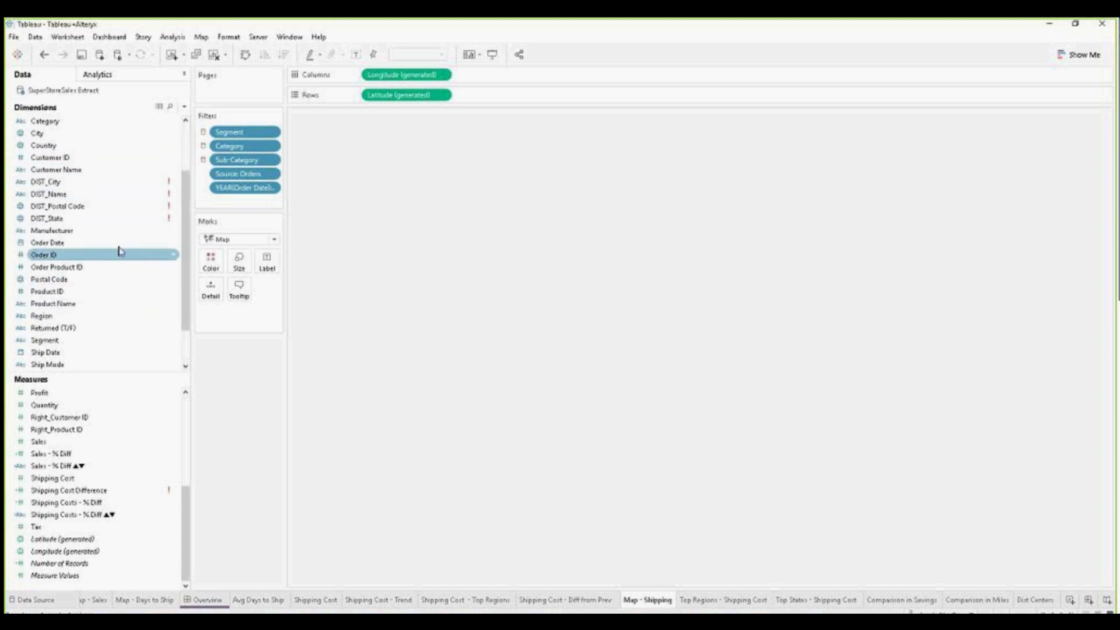
pyautogui.scroll(-2, 114, 294)
pyautogui.moveTo(69, 344); pyautogui.dragTo(627, 327)
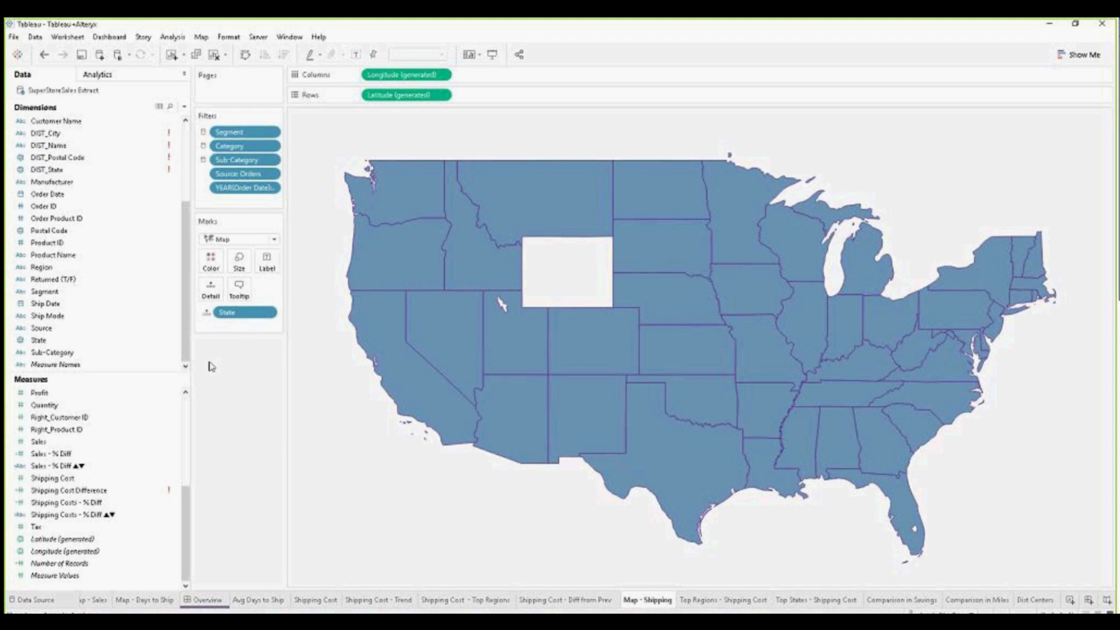
# Step: Color the states on the map by the sum of Sales
pyautogui.click(71, 442)
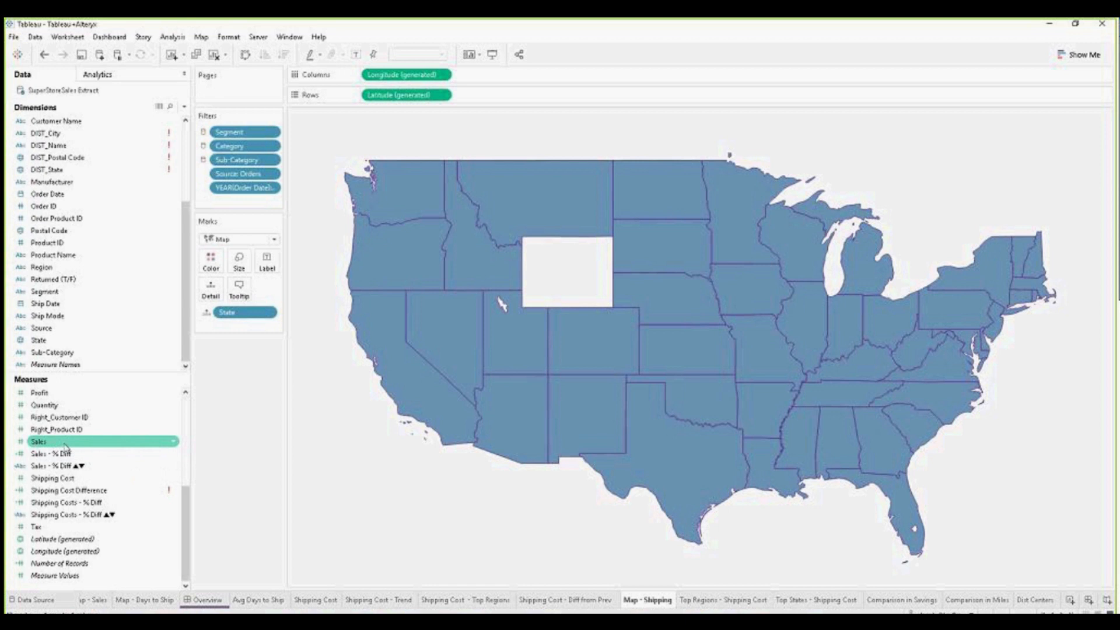
pyautogui.moveTo(96, 437)
pyautogui.mouseDown()
pyautogui.moveTo(256, 268)
pyautogui.moveTo(217, 269)
pyautogui.mouseUp()
pyautogui.moveTo(421, 382)
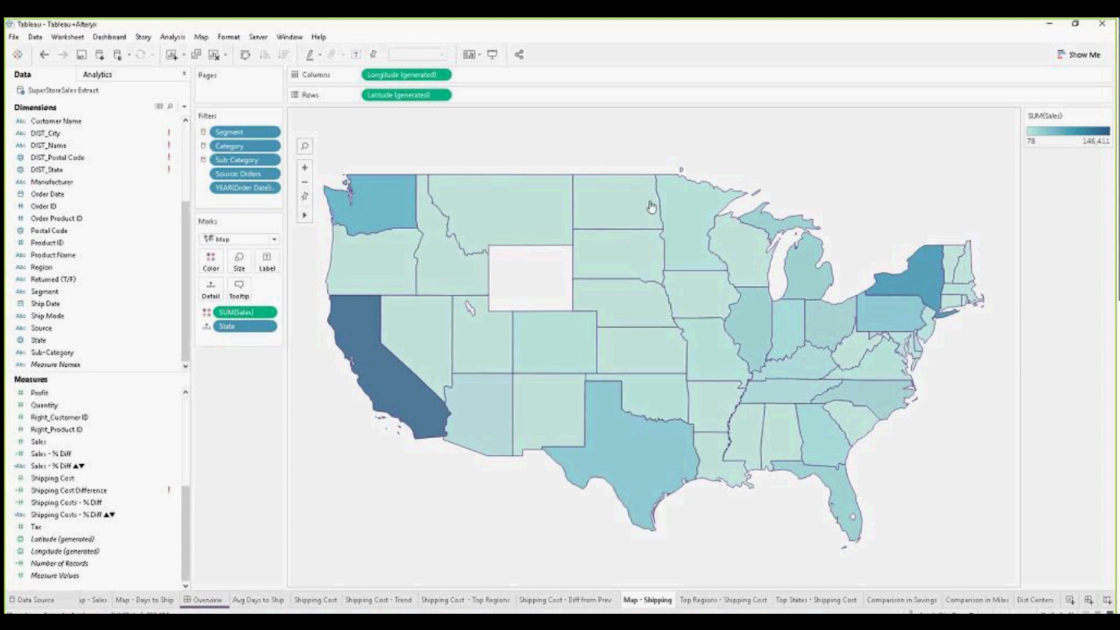
pyautogui.moveTo(926, 262)
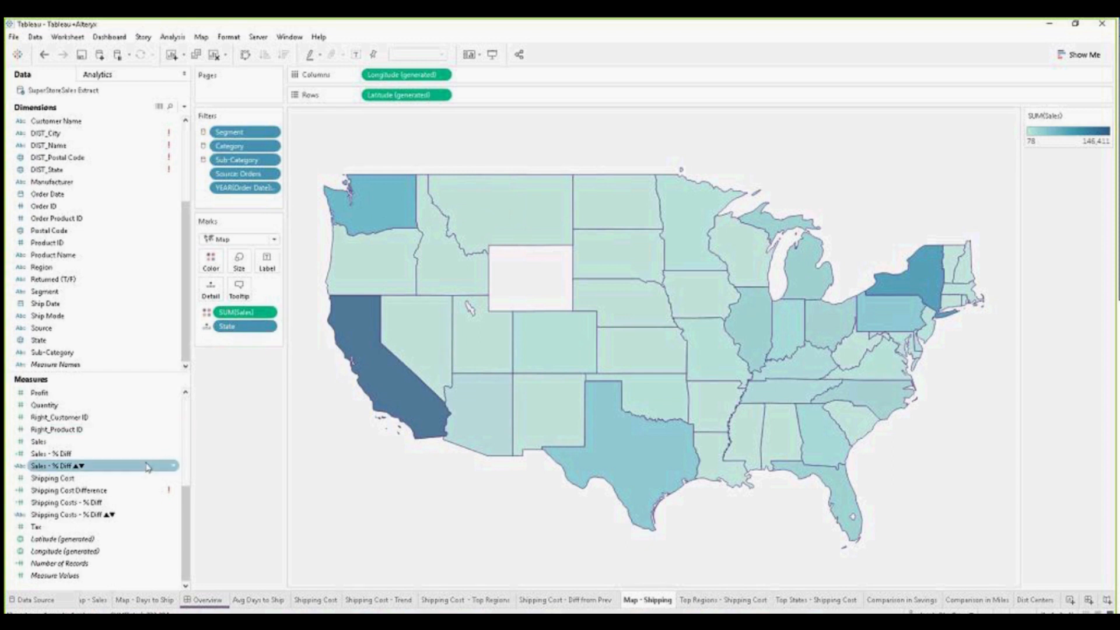
# Step: Try coloring the states by the distinct count of Order ID instead of Sales, and undo the change
pyautogui.scroll(5, 153, 477)
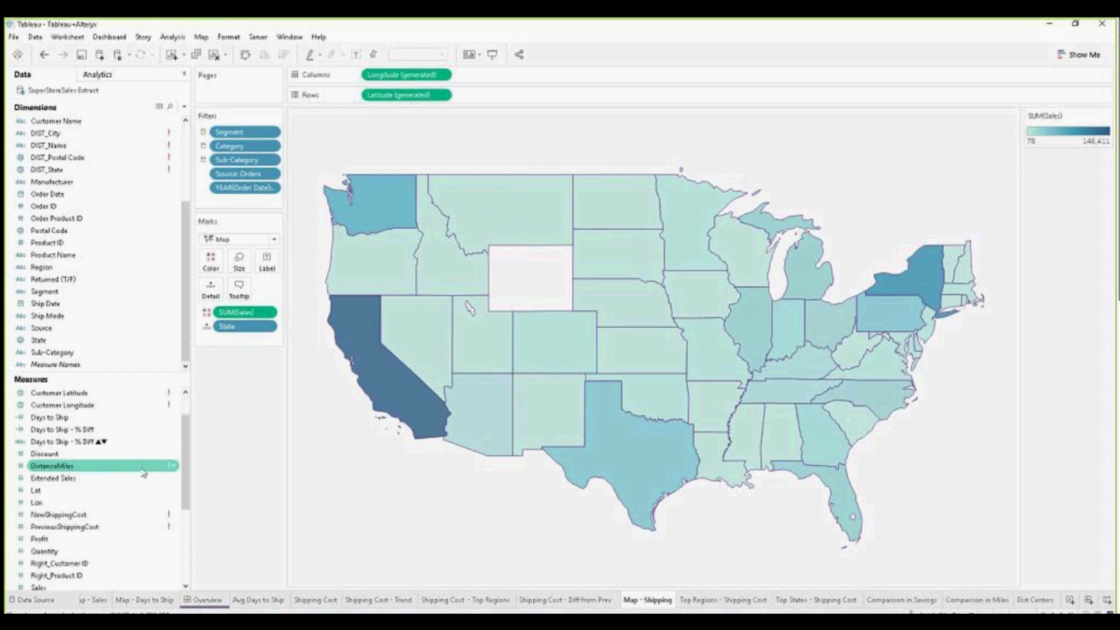
pyautogui.scroll(-3, 142, 467)
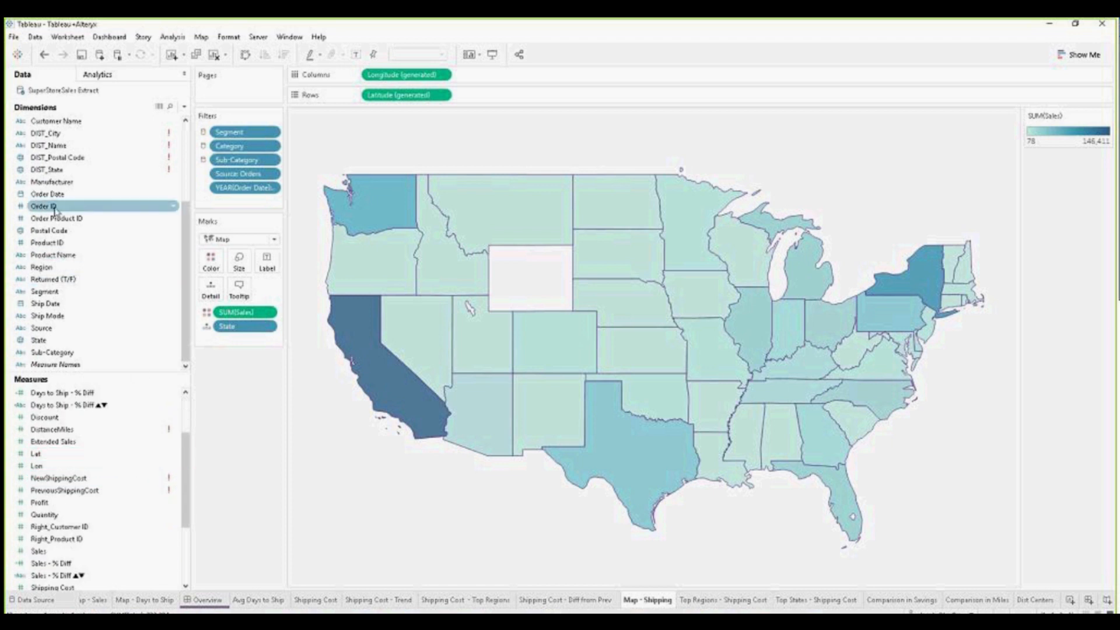
pyautogui.moveTo(50, 209); pyautogui.dragTo(230, 320)
pyautogui.click(517, 304)
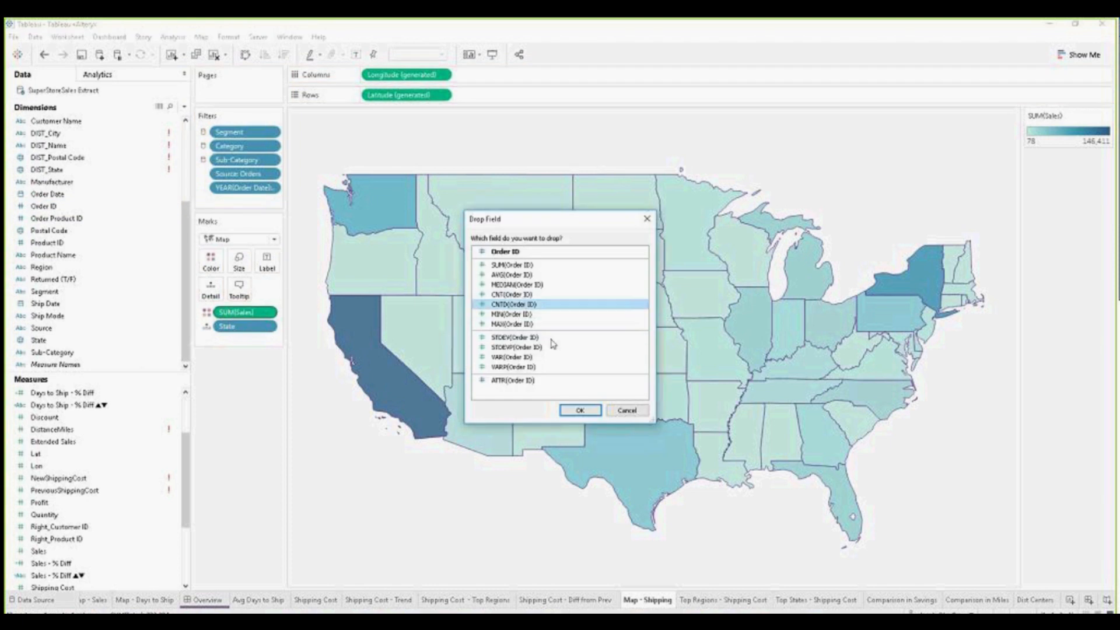
pyautogui.click(579, 410)
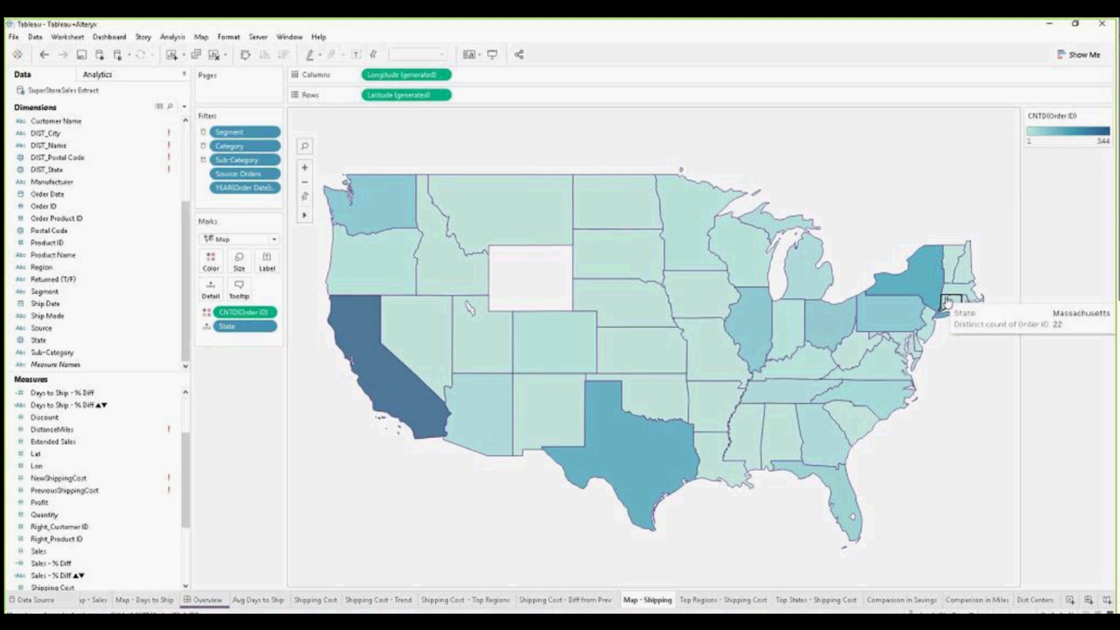
pyautogui.hotkey('ctrl', 'z')
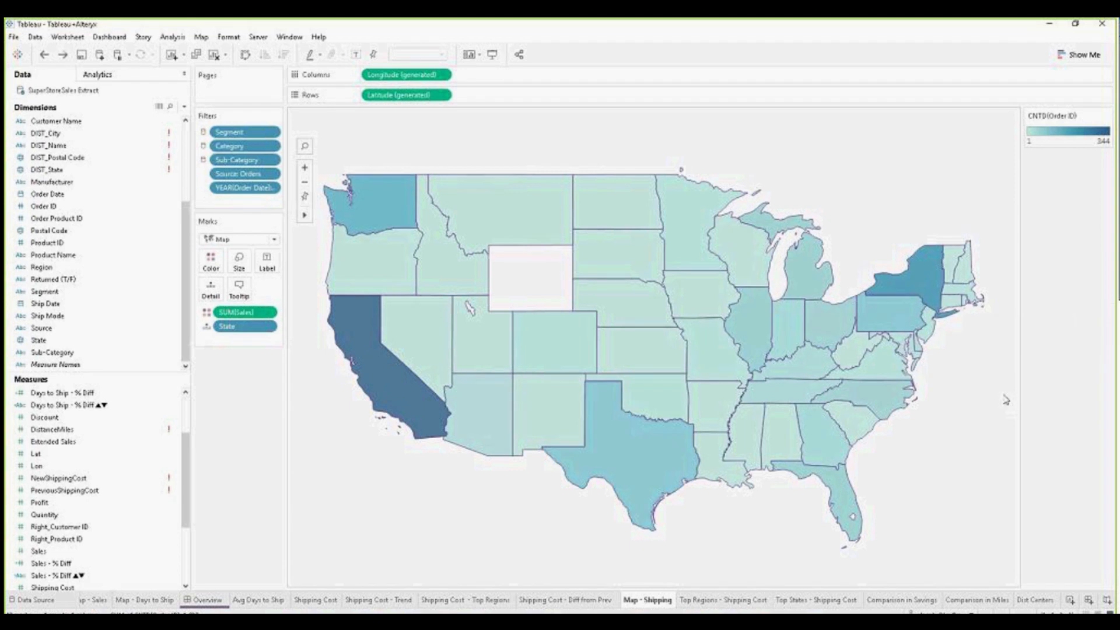
# Step: Replace the distinct count of Order ID with the sum of Shipping Cost as the color of the states on the map
pyautogui.hotkey('ctrl', 'y')
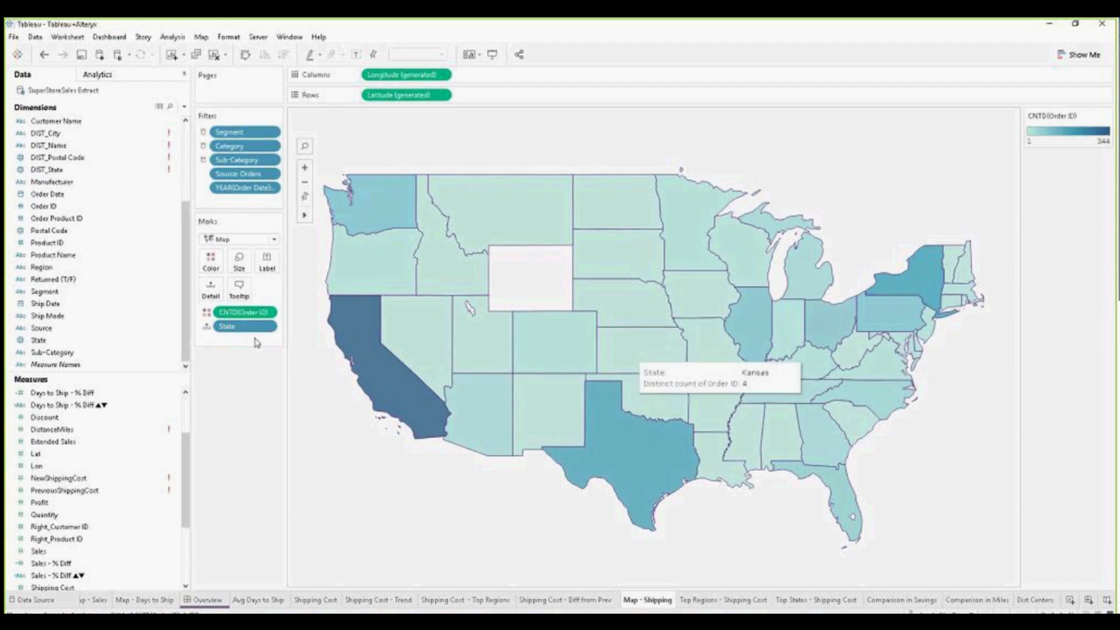
pyautogui.scroll(-2, 99, 481)
pyautogui.scroll(-1, 70, 458)
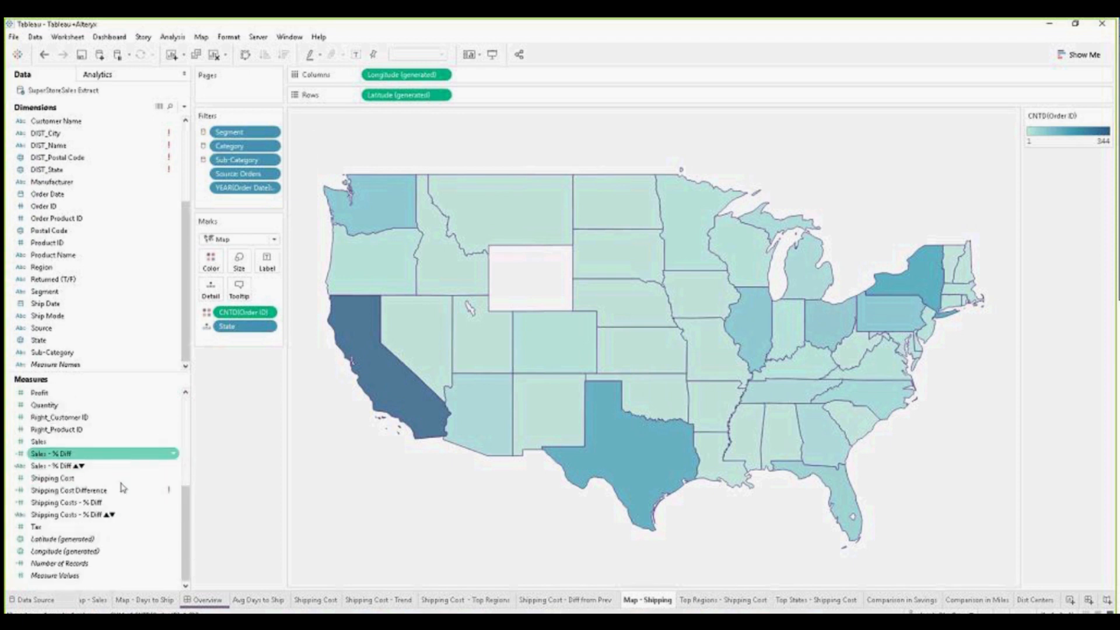
pyautogui.moveTo(71, 485); pyautogui.dragTo(243, 314)
pyautogui.moveTo(939, 295)
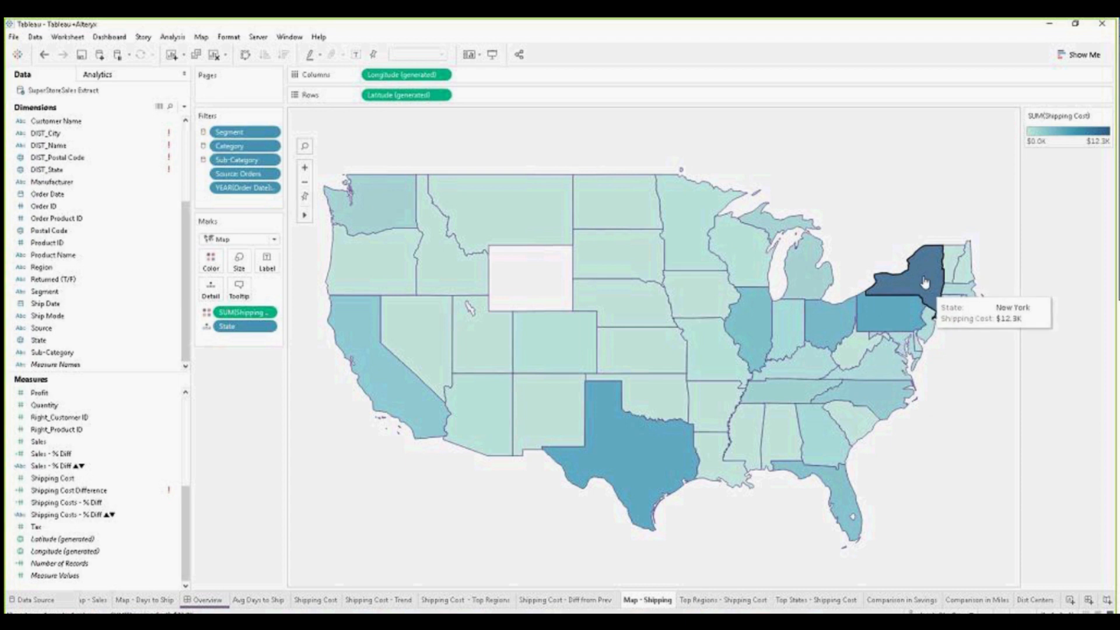
# Step: Color the states by average Shipping Cost and change the color scale's end color to the dark purple custom color
pyautogui.moveTo(233, 312)
pyautogui.mouseDown()
pyautogui.moveTo(263, 387)
pyautogui.moveTo(233, 463)
pyautogui.moveTo(260, 297)
pyautogui.moveTo(216, 259)
pyautogui.mouseUp()
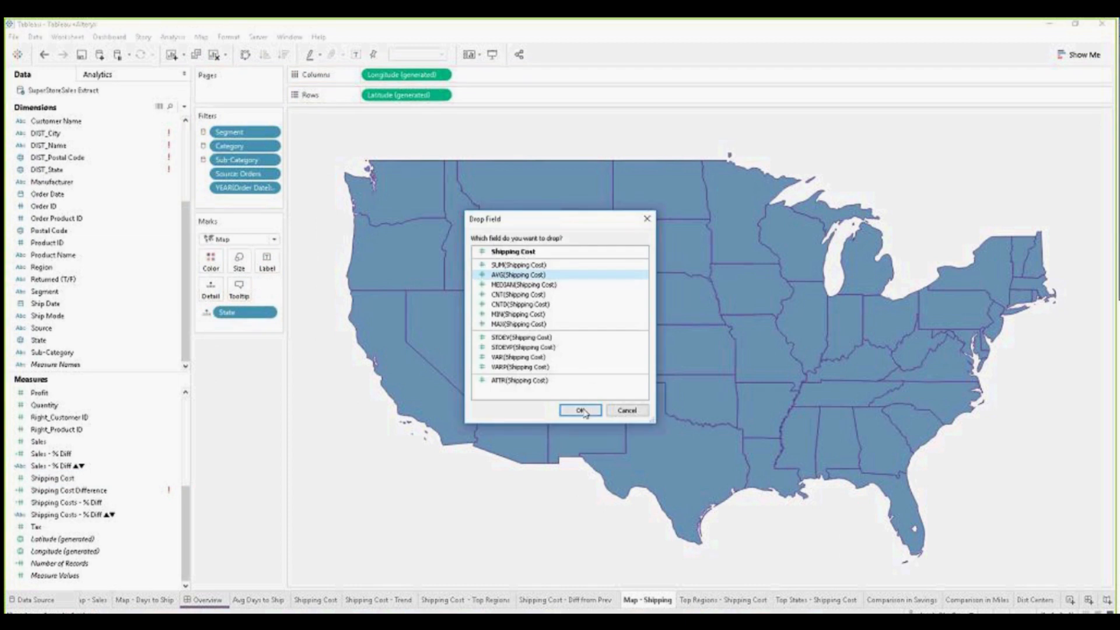
pyautogui.click(580, 410)
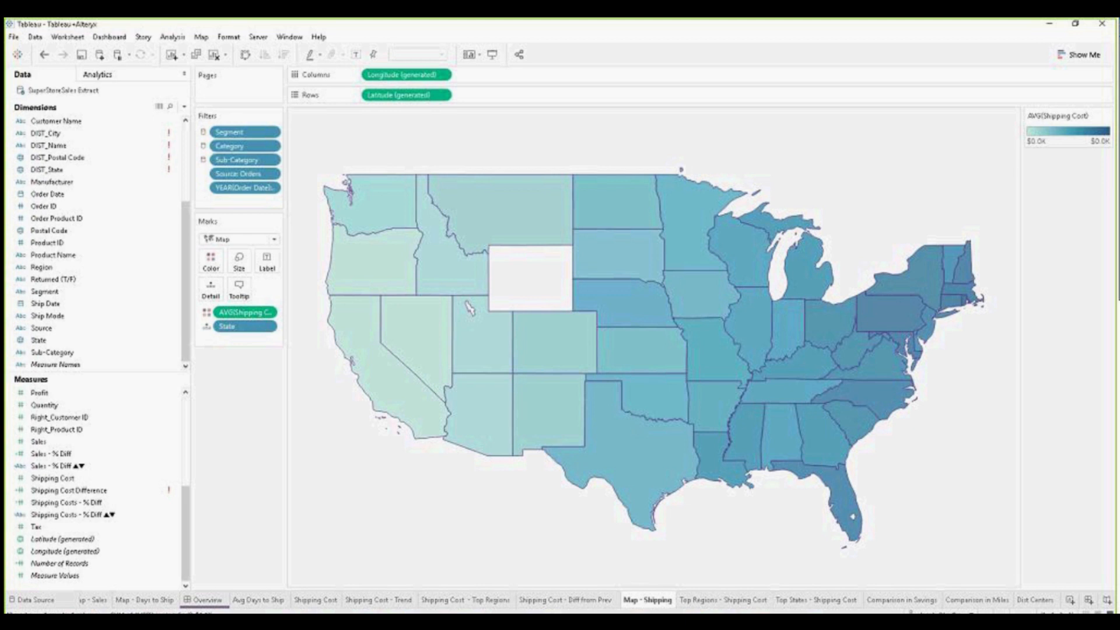
pyautogui.click(1106, 116)
pyautogui.click(1066, 124)
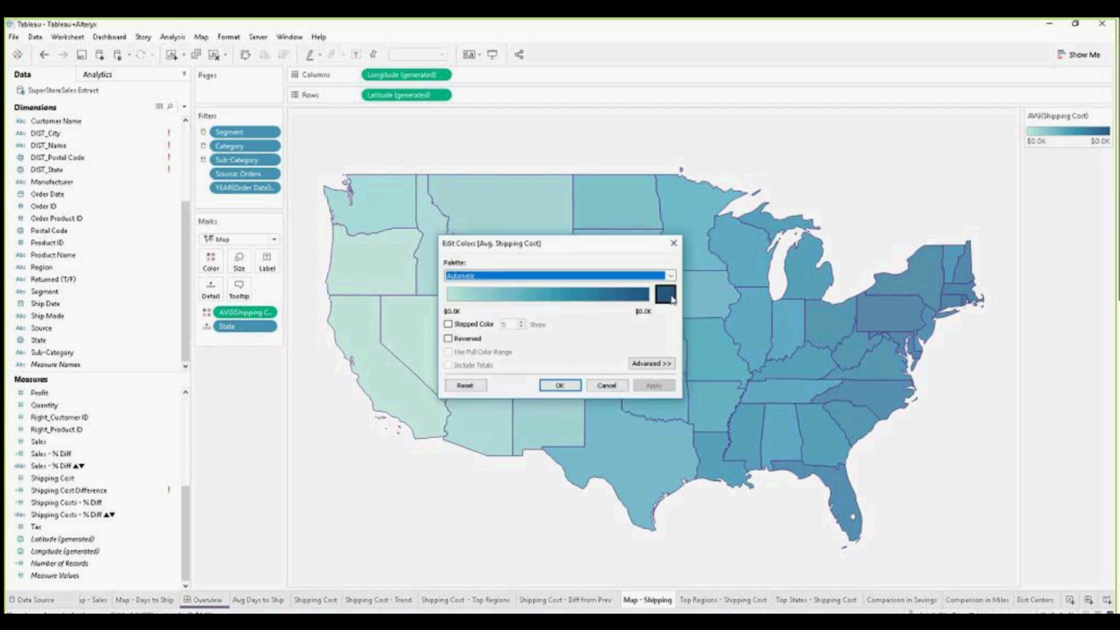
pyautogui.click(670, 296)
pyautogui.click(536, 376)
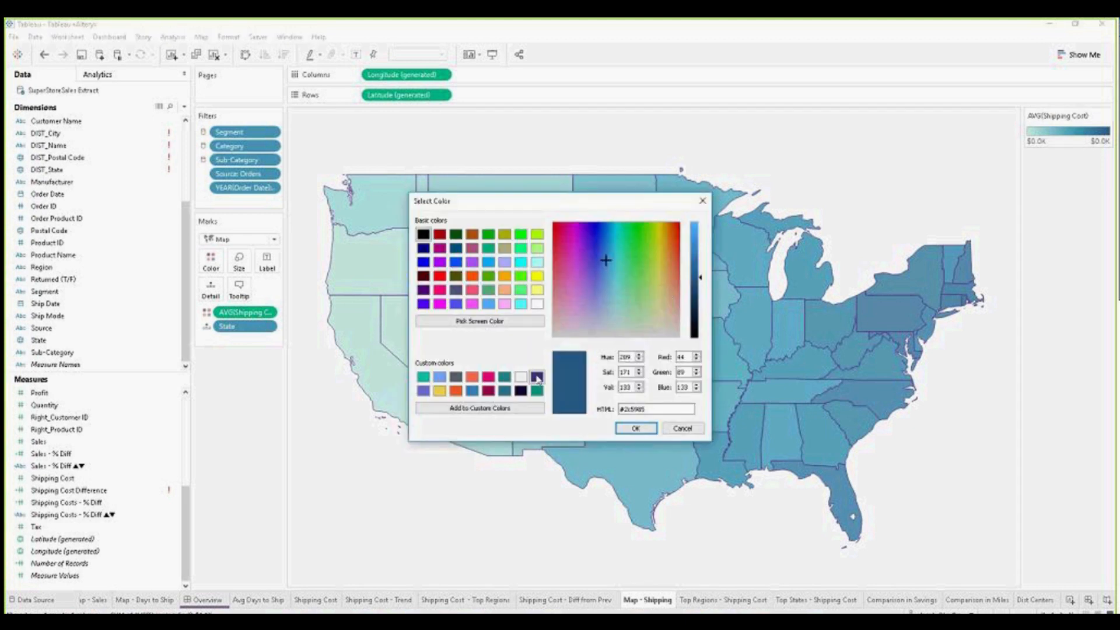
pyautogui.click(636, 427)
pyautogui.click(559, 386)
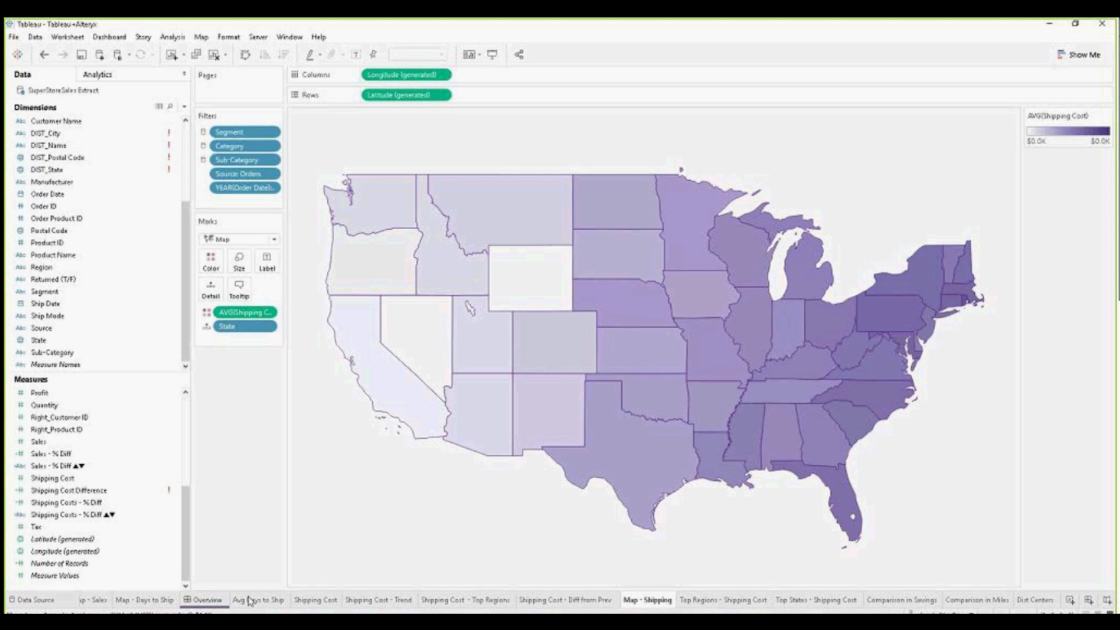
# Step: Go through the Overview dashboard to the Top Regions - Shipping Cost sheet and lay out Region across the columns
pyautogui.click(216, 600)
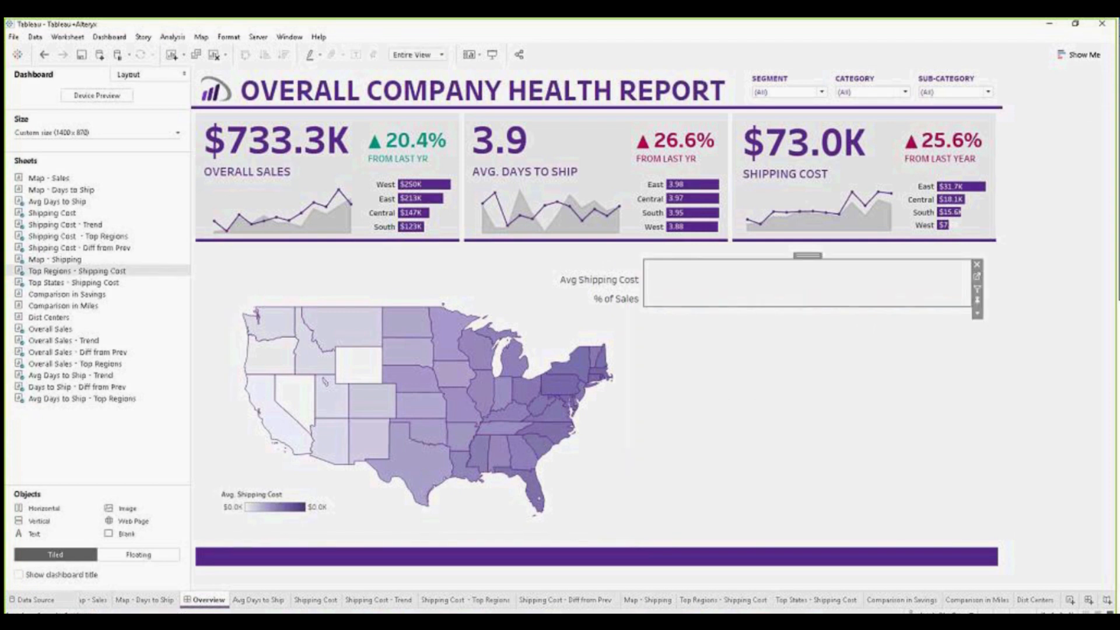
pyautogui.click(976, 276)
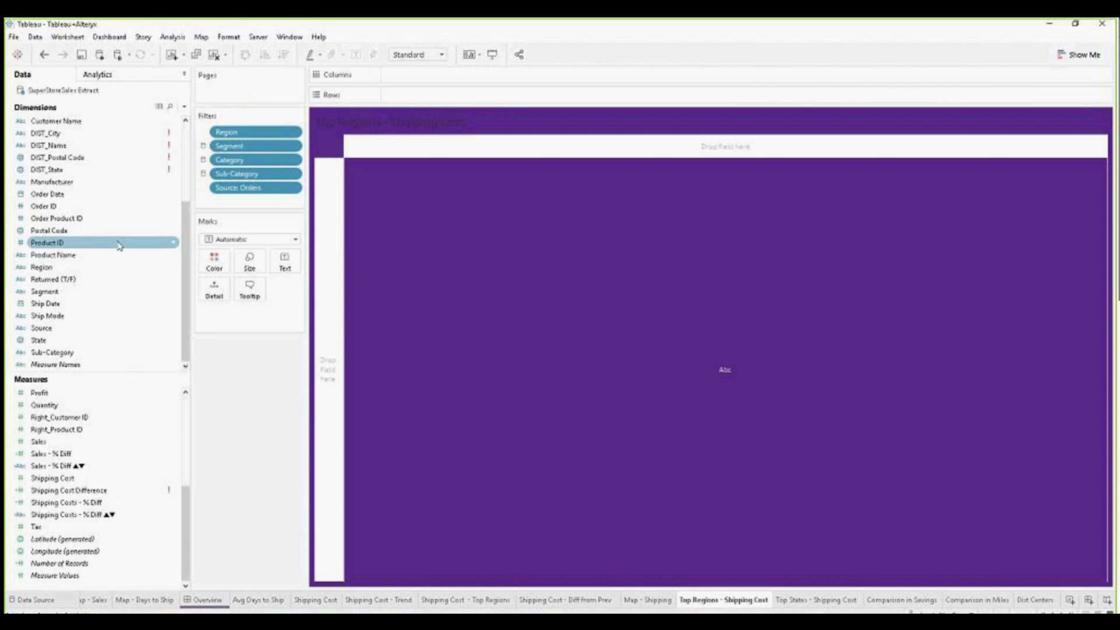
pyautogui.moveTo(83, 268); pyautogui.dragTo(429, 75)
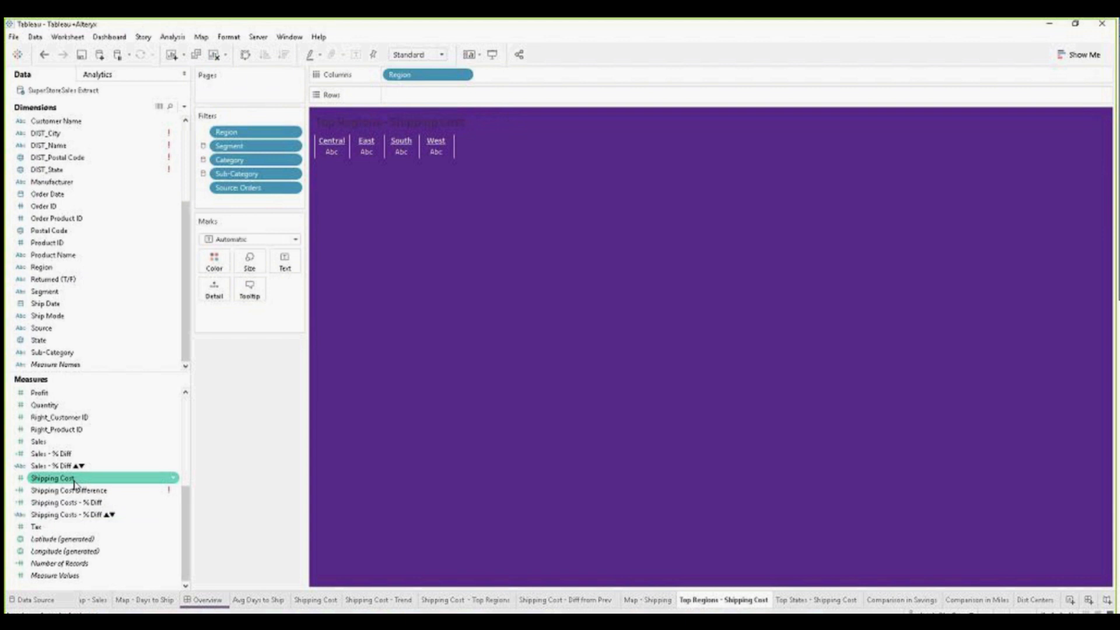
# Step: Show the average Shipping Cost as text for each region
pyautogui.moveTo(73, 484); pyautogui.dragTo(284, 266)
pyautogui.click(517, 274)
pyautogui.click(580, 410)
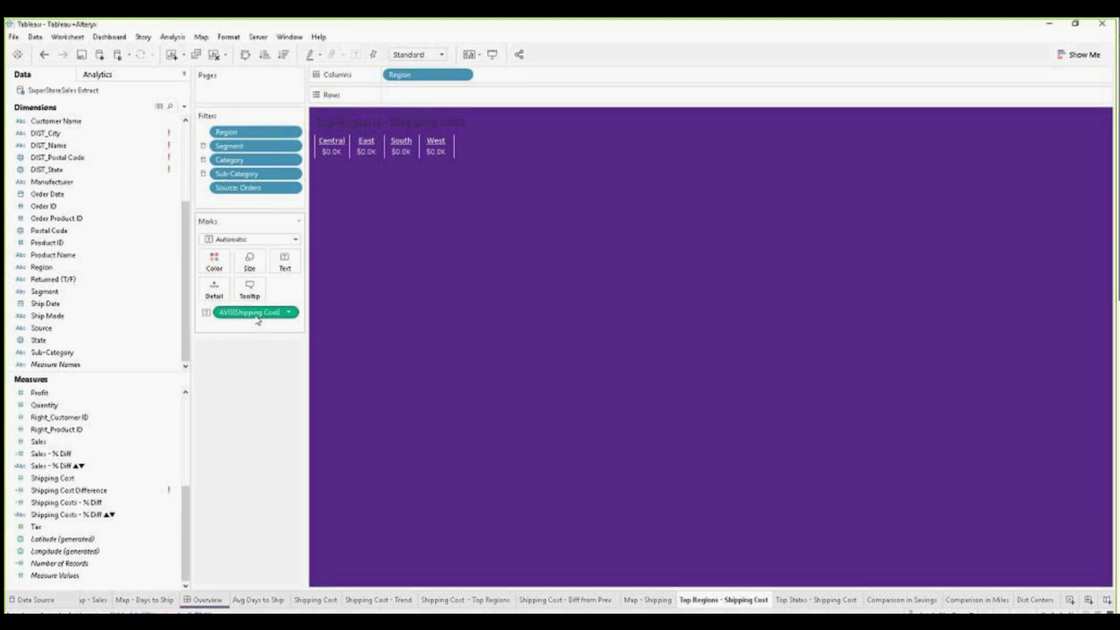
# Step: Format the average Shipping Cost values on the Top Regions sheet as custom currency with two decimal places
pyautogui.rightClick(253, 316)
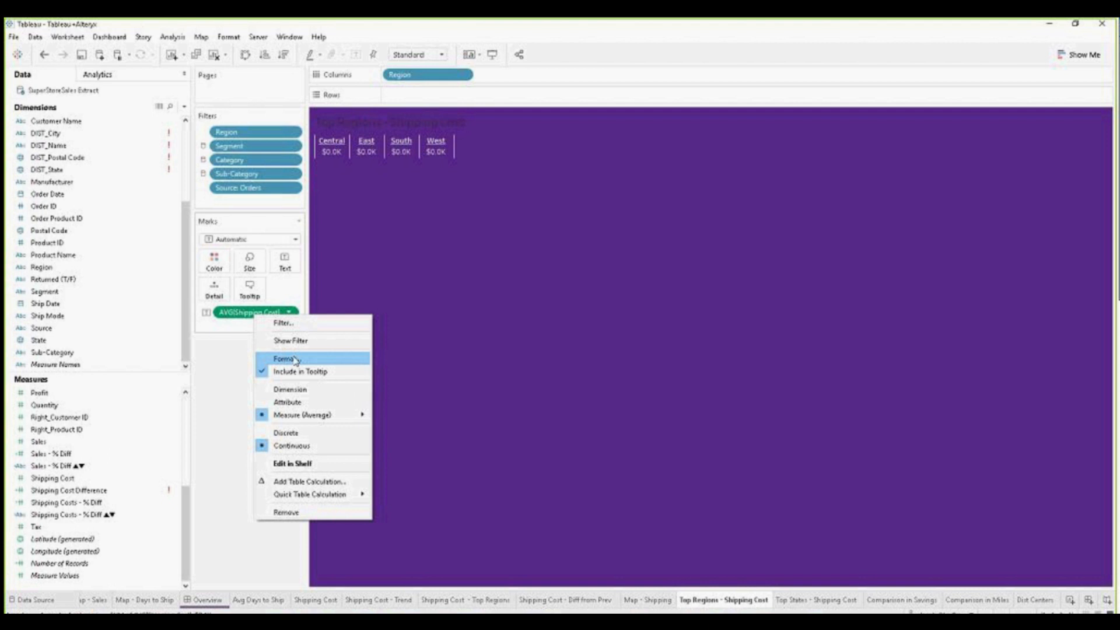
pyautogui.click(295, 360)
pyautogui.click(117, 180)
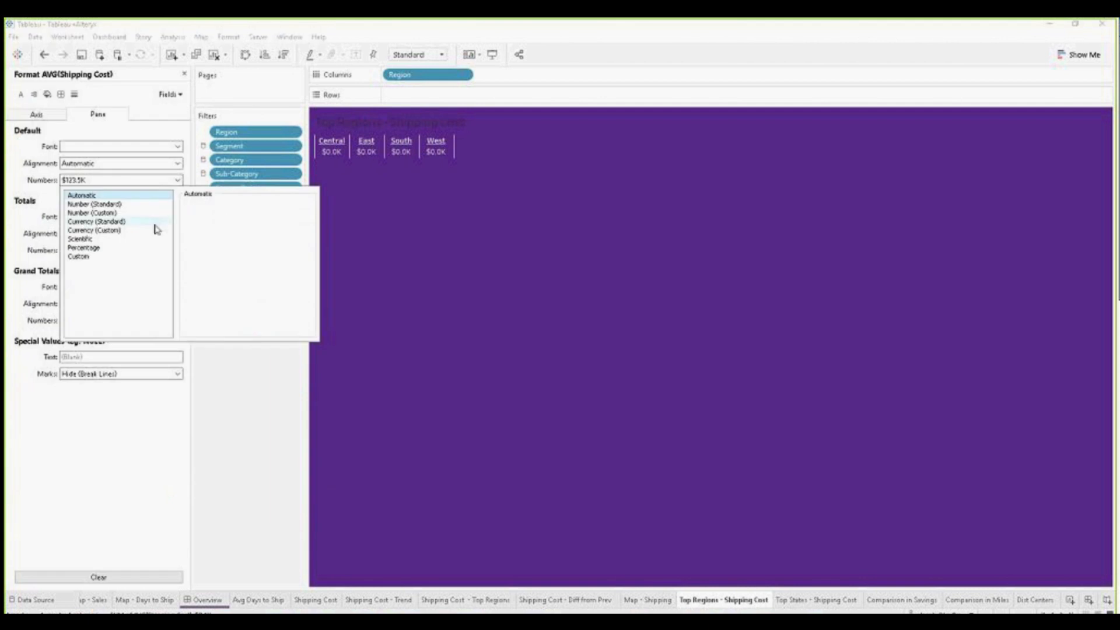
pyautogui.click(104, 231)
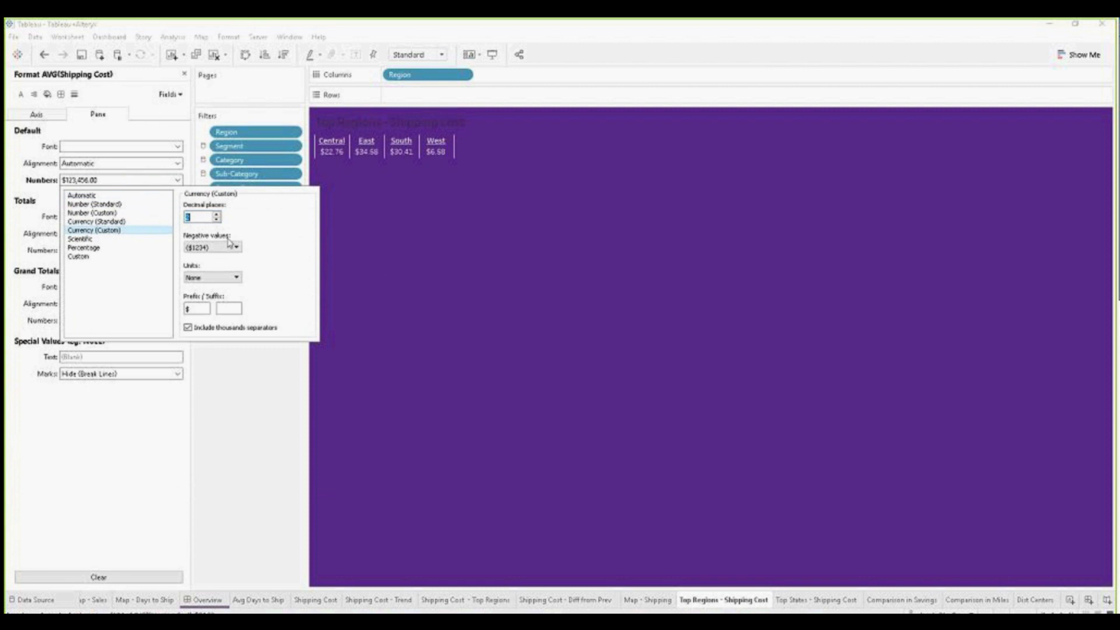
pyautogui.click(217, 219)
pyautogui.click(217, 215)
pyautogui.click(267, 403)
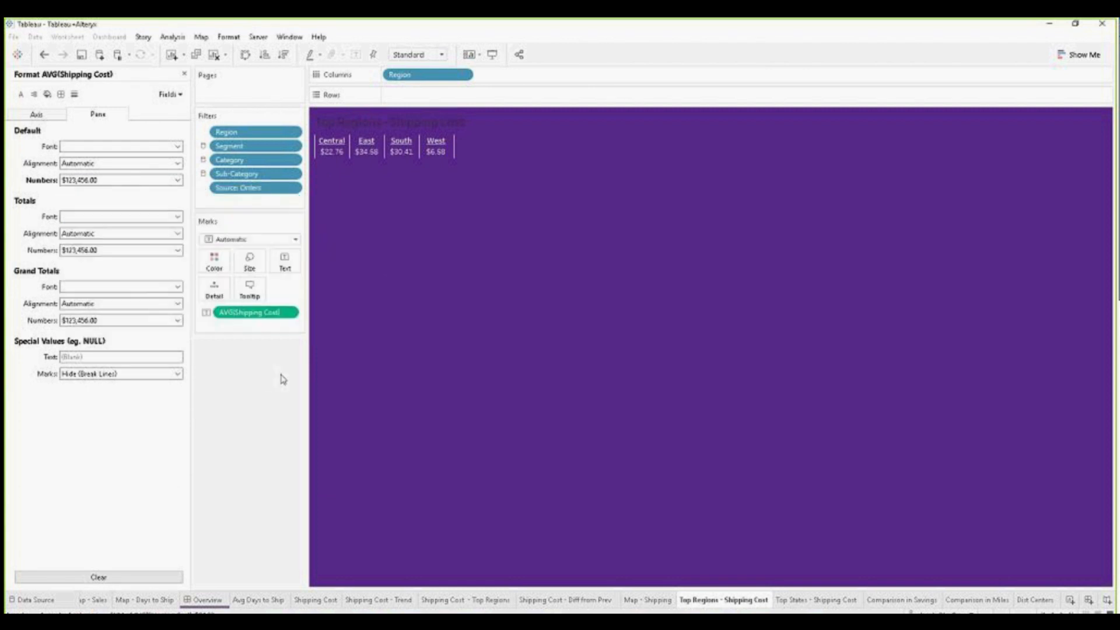
pyautogui.click(185, 73)
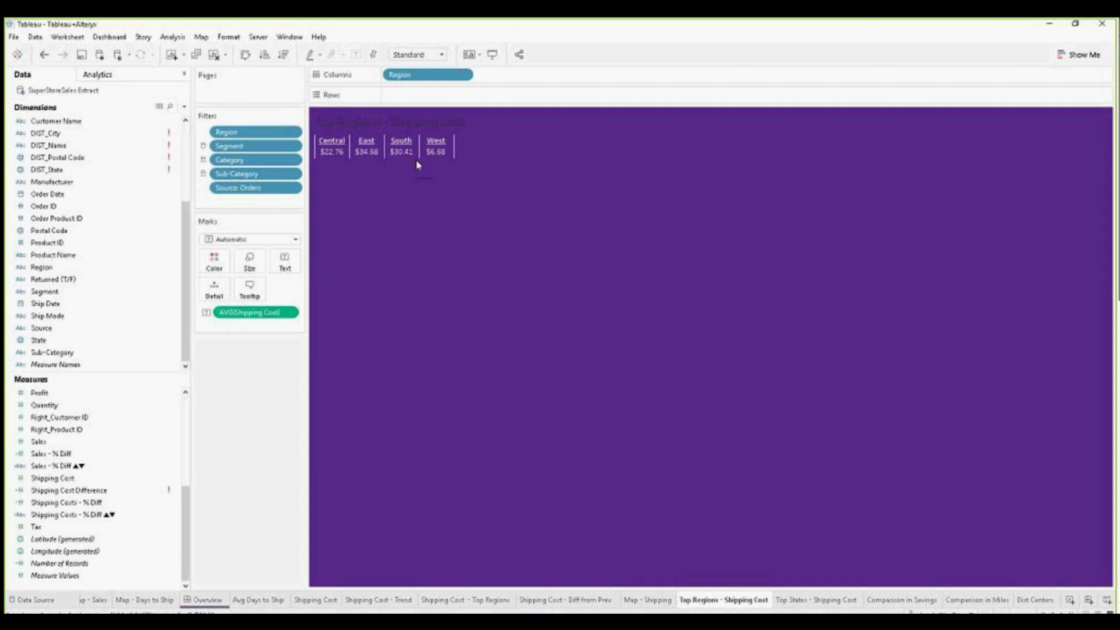
pyautogui.click(373, 146)
pyautogui.click(466, 165)
# Step: Add the distinct count of Order ID as a second value in the table and calculate it as Percent of Total
pyautogui.moveTo(88, 218); pyautogui.dragTo(303, 269)
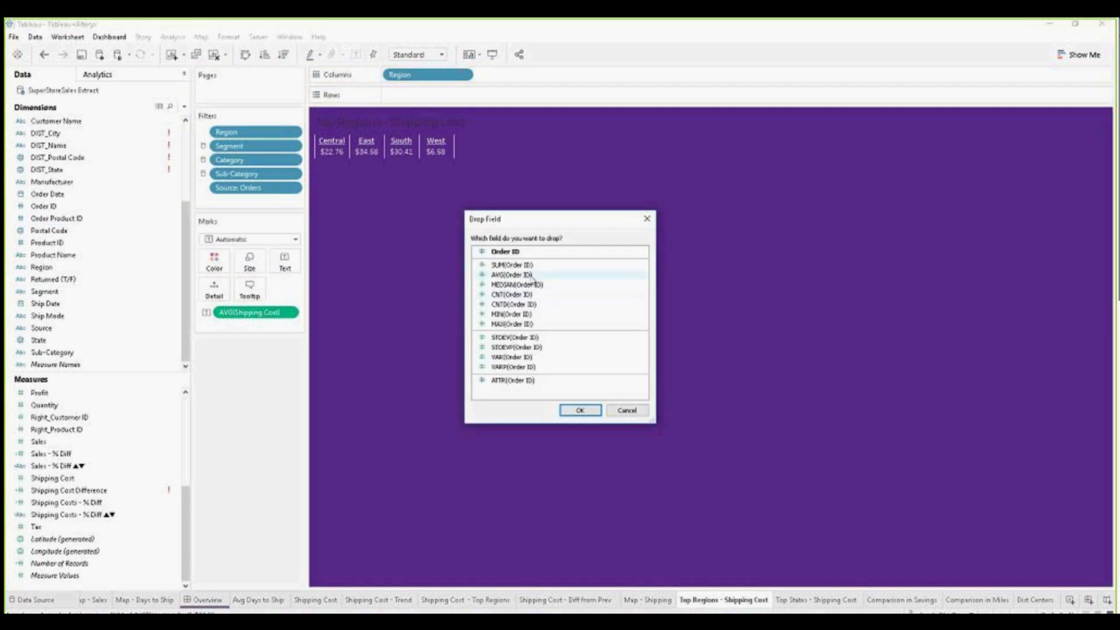
pyautogui.click(513, 304)
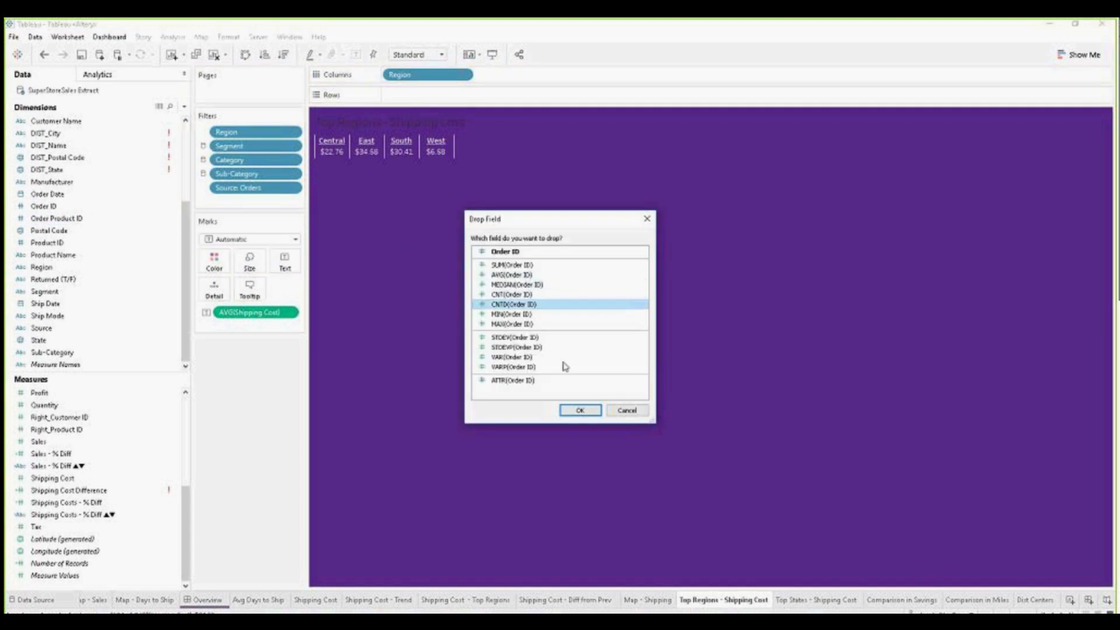
pyautogui.click(580, 410)
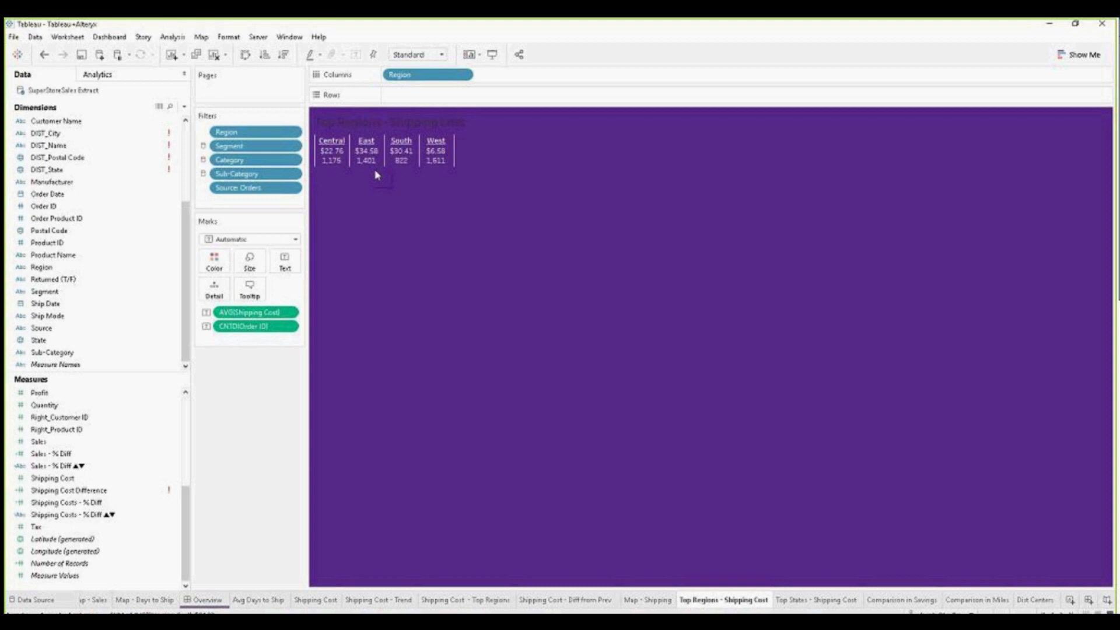
pyautogui.rightClick(266, 326)
pyautogui.moveTo(335, 512)
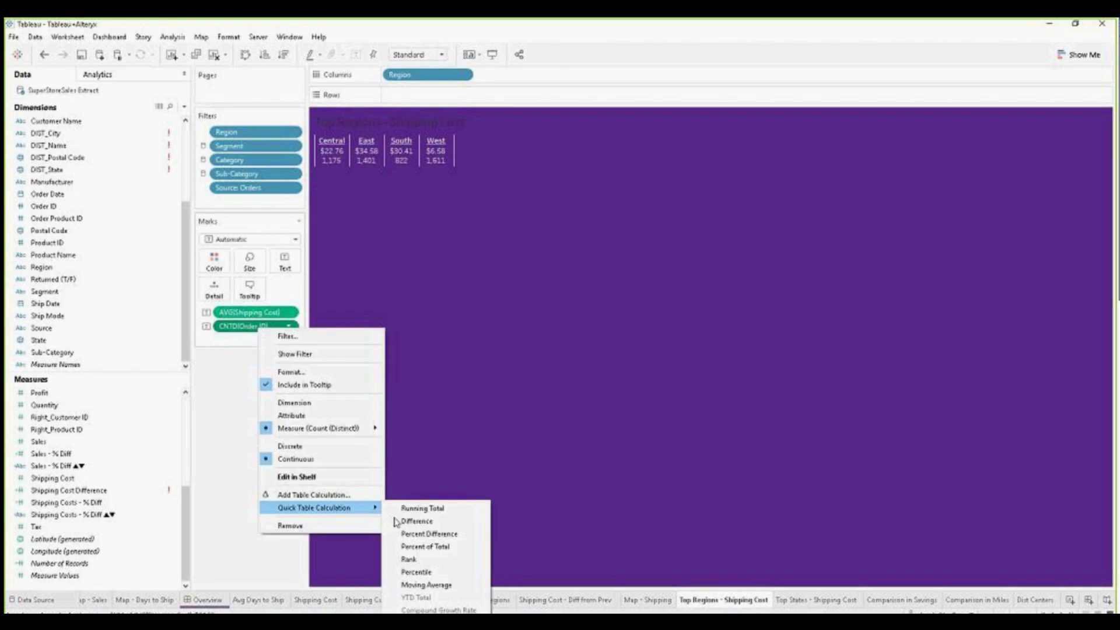
pyautogui.click(446, 547)
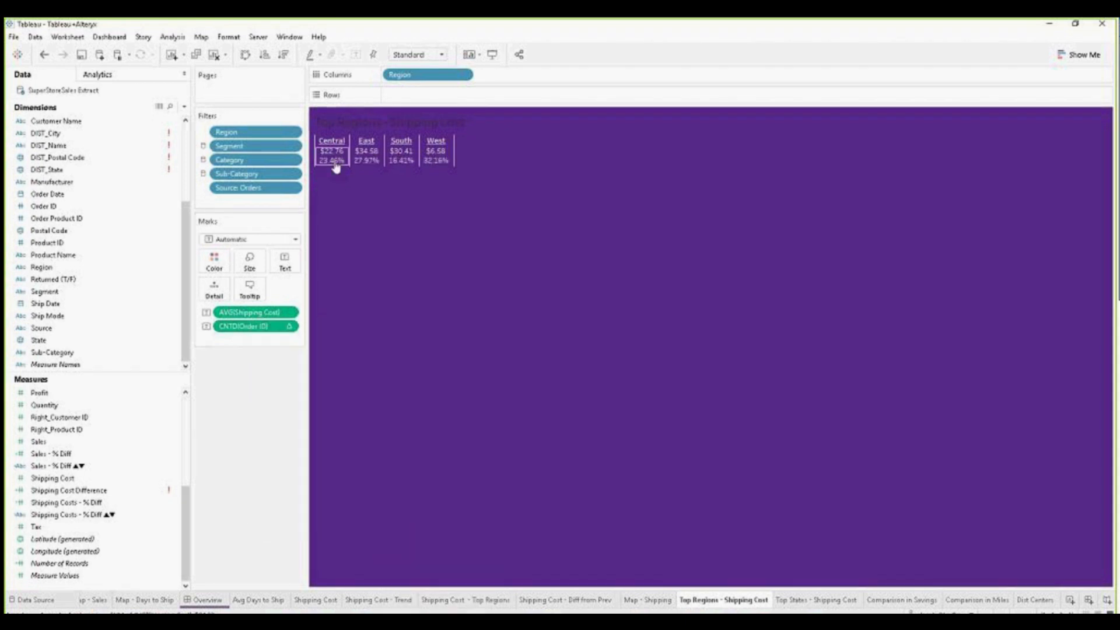
# Step: Edit the text label so the average Shipping Cost line is bold at size 18
pyautogui.click(284, 263)
pyautogui.click(379, 288)
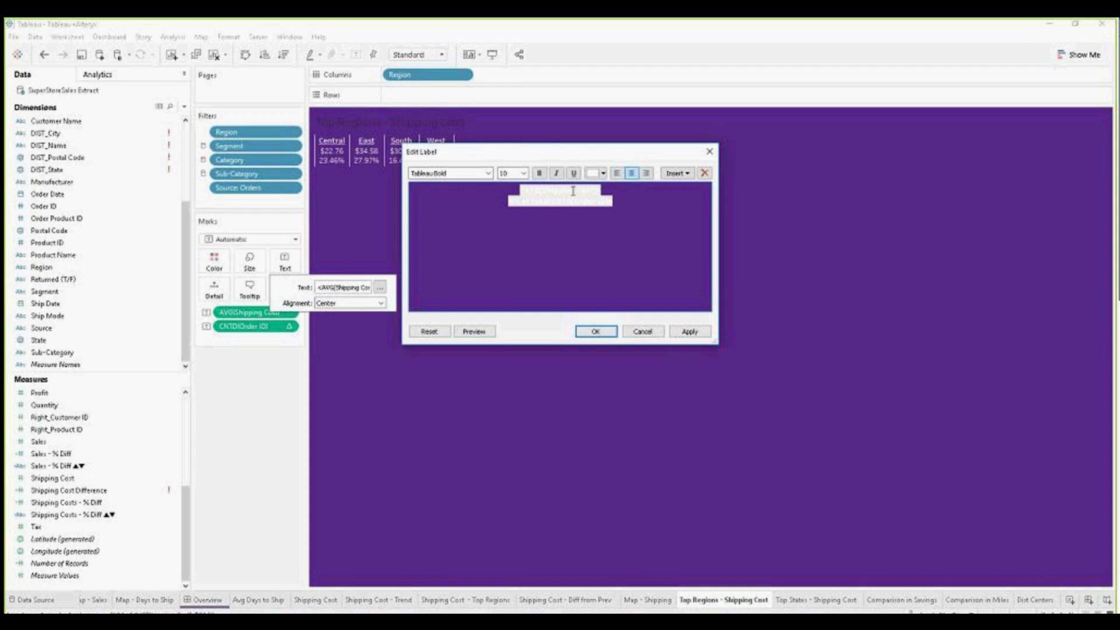
pyautogui.click(523, 173)
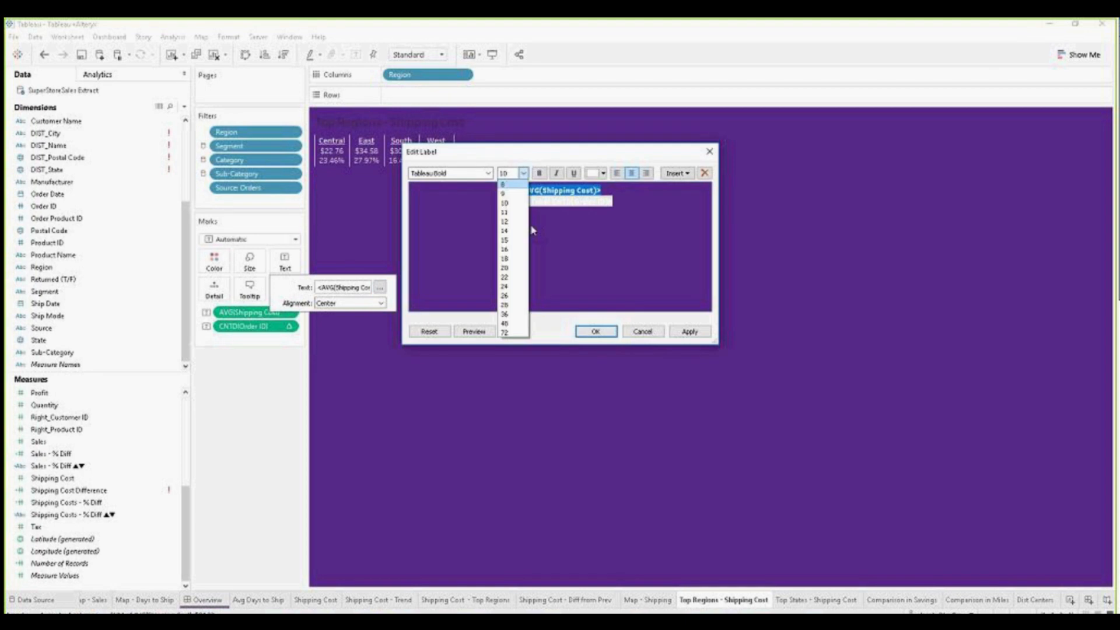
pyautogui.click(505, 259)
pyautogui.click(538, 173)
# Step: Set the % of Total Order ID line of the label to size 14 in a lighter font and accept the label changes
pyautogui.moveTo(630, 214); pyautogui.dragTo(538, 214)
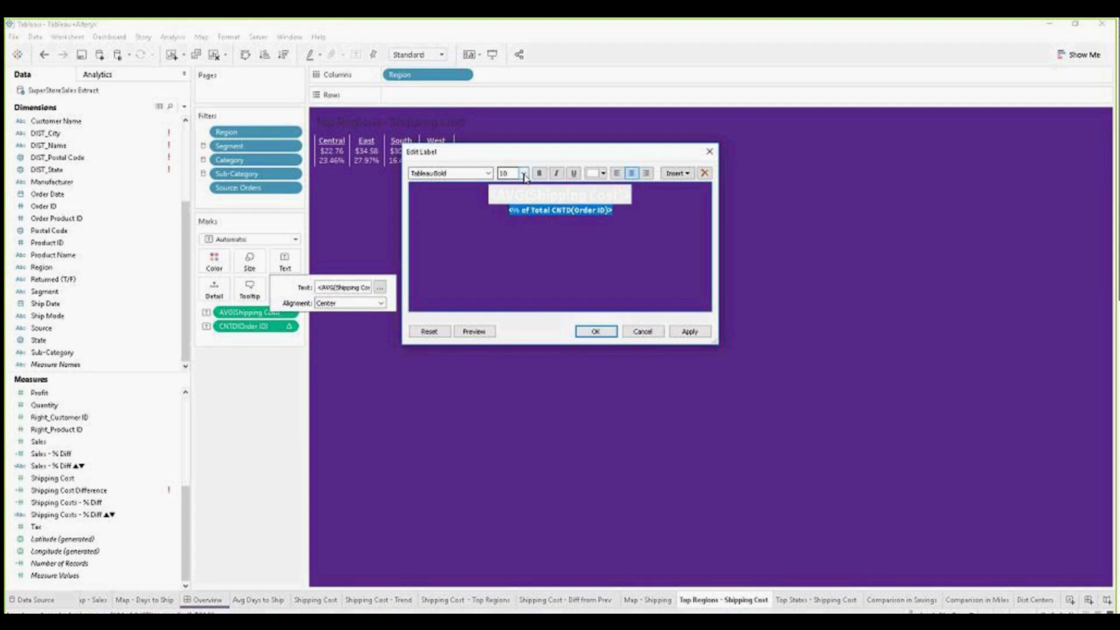
pyautogui.click(523, 173)
pyautogui.click(505, 238)
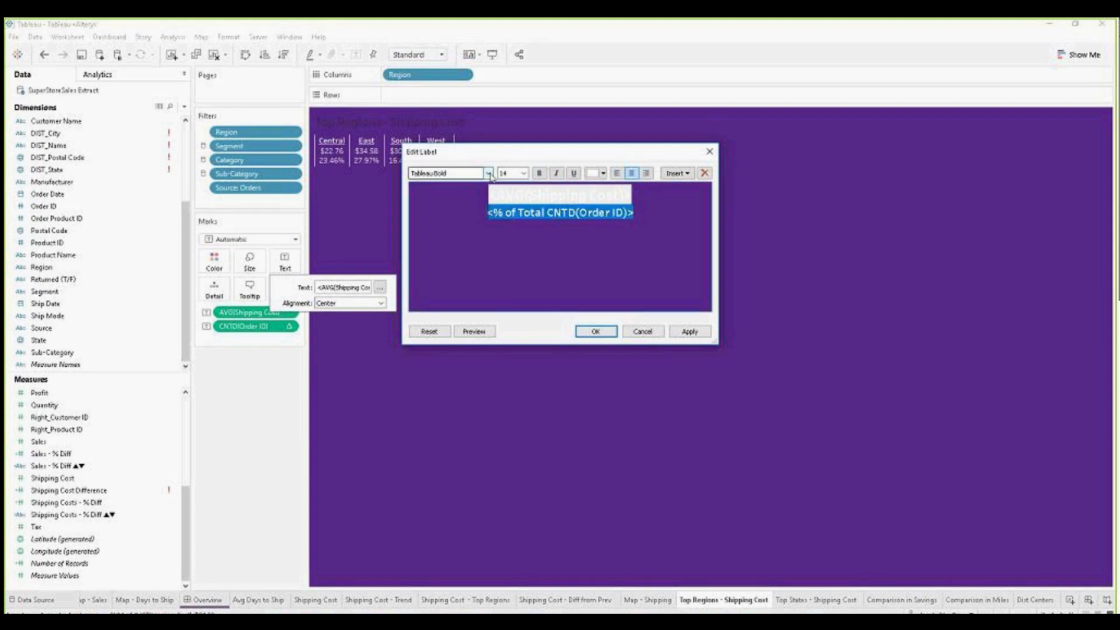
pyautogui.click(488, 173)
pyautogui.click(492, 193)
pyautogui.click(582, 333)
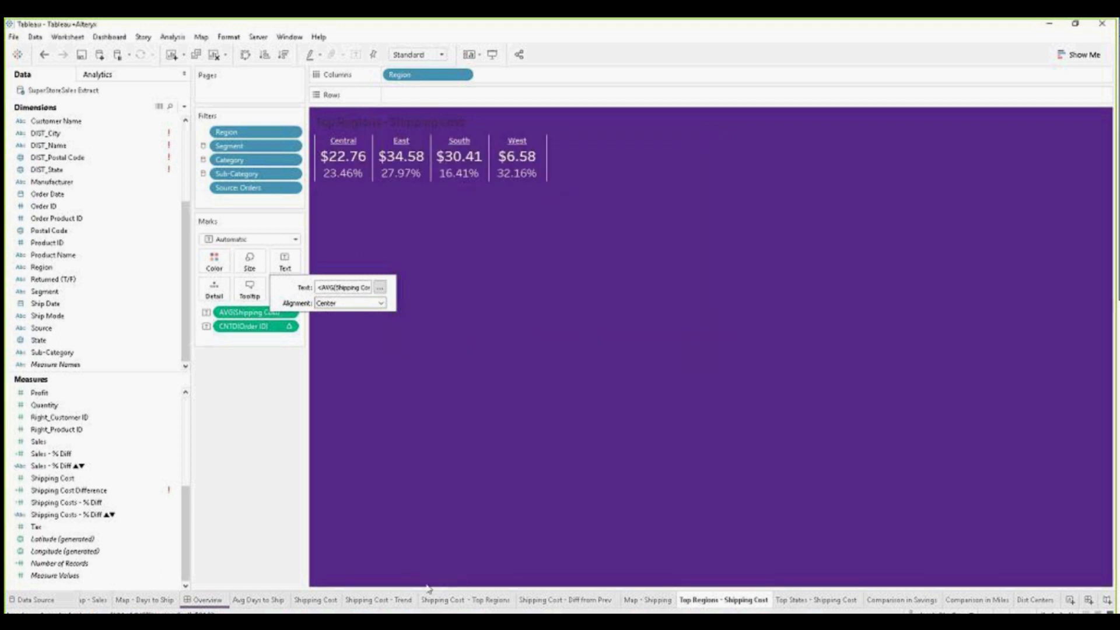
# Step: Open the Top States - Shipping Cost sheet from the Overview dashboard and place State on Rows
pyautogui.click(216, 601)
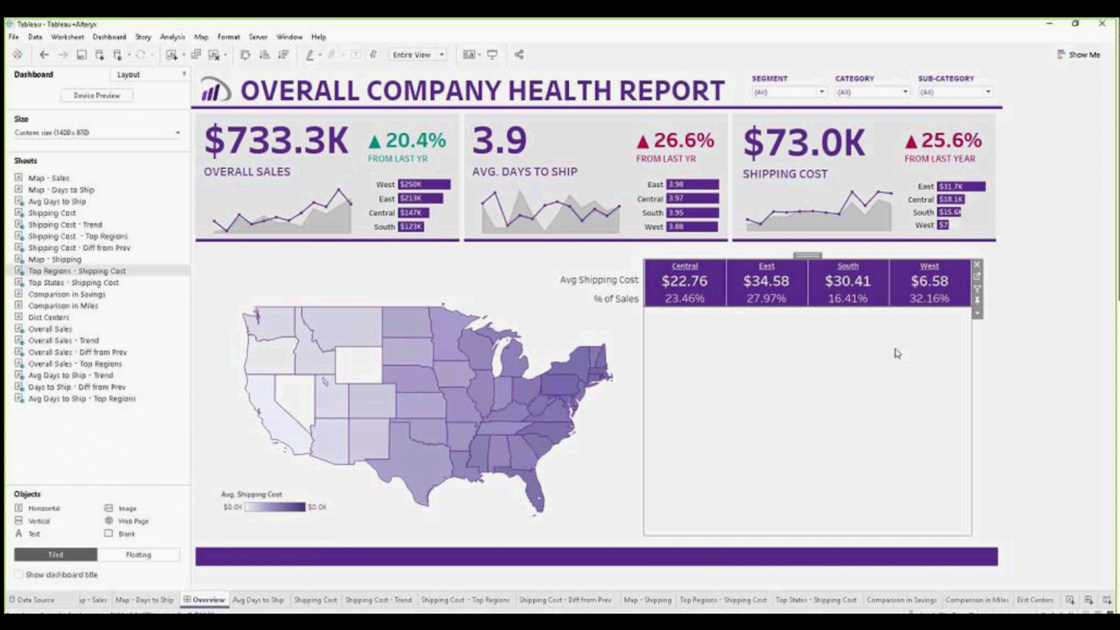
pyautogui.click(779, 387)
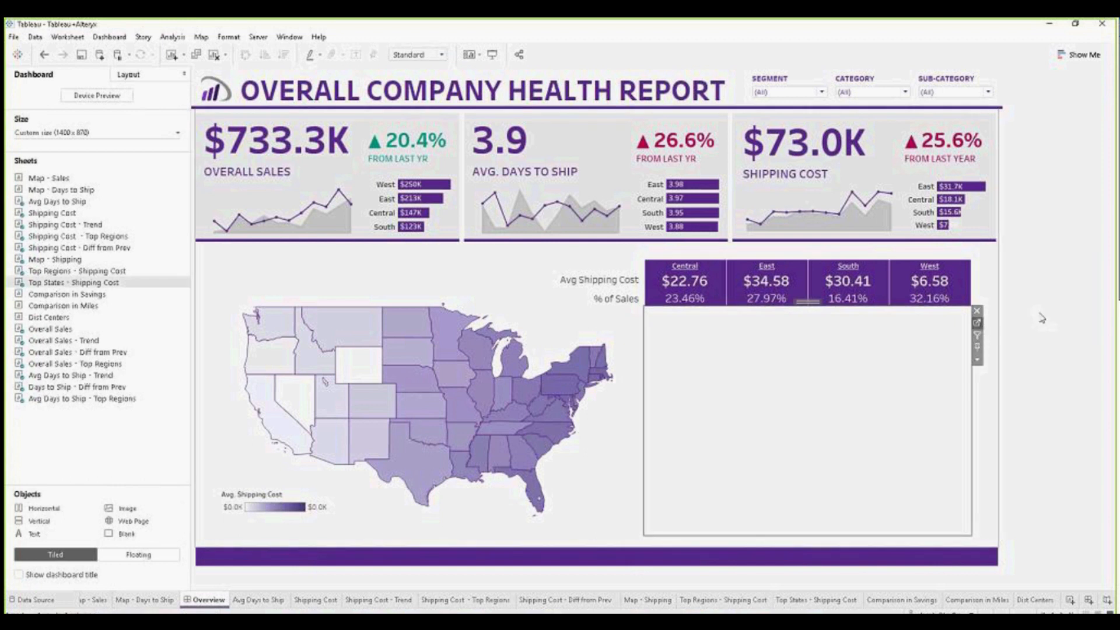
pyautogui.click(977, 322)
pyautogui.click(95, 319)
pyautogui.moveTo(87, 340); pyautogui.dragTo(407, 100)
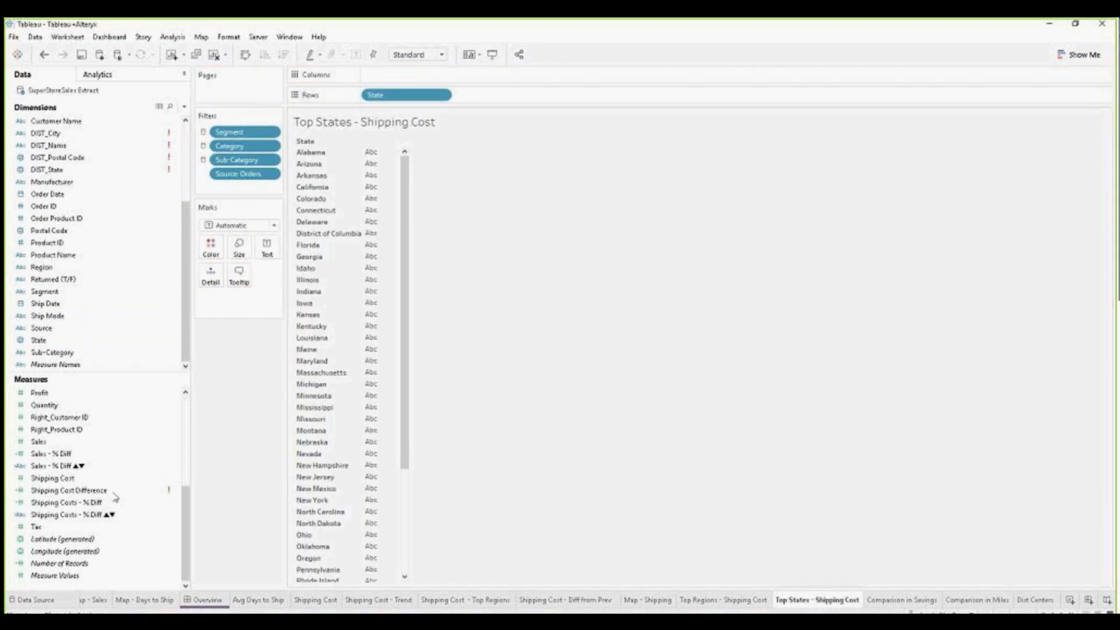
# Step: Add average Shipping Cost to Columns and sort the states in descending order by it
pyautogui.moveTo(53, 478); pyautogui.dragTo(413, 79)
pyautogui.click(519, 274)
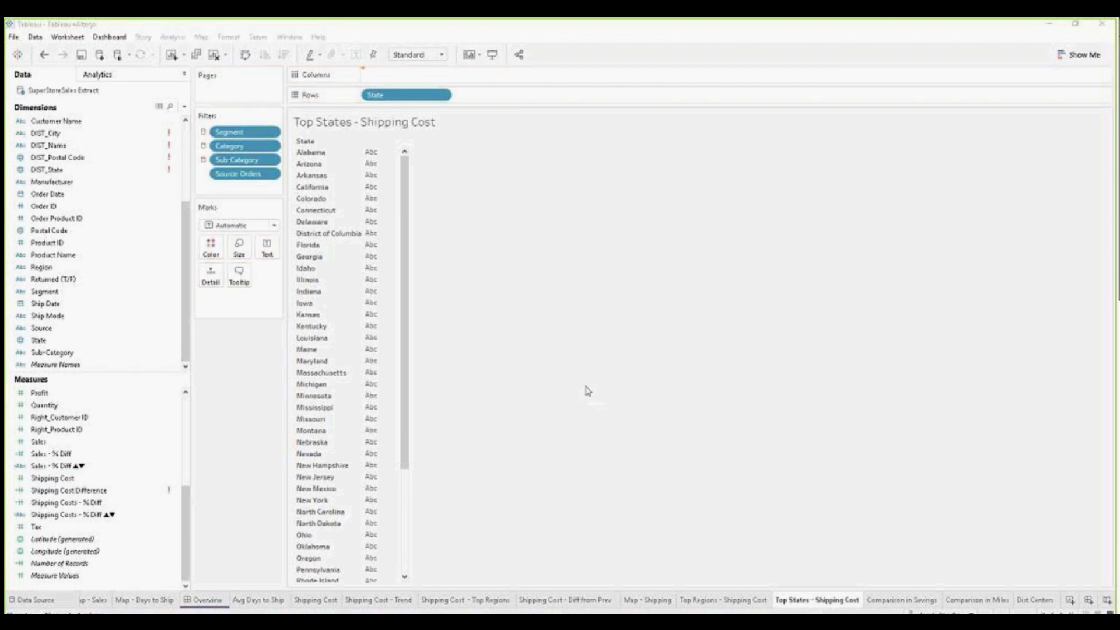
pyautogui.click(580, 411)
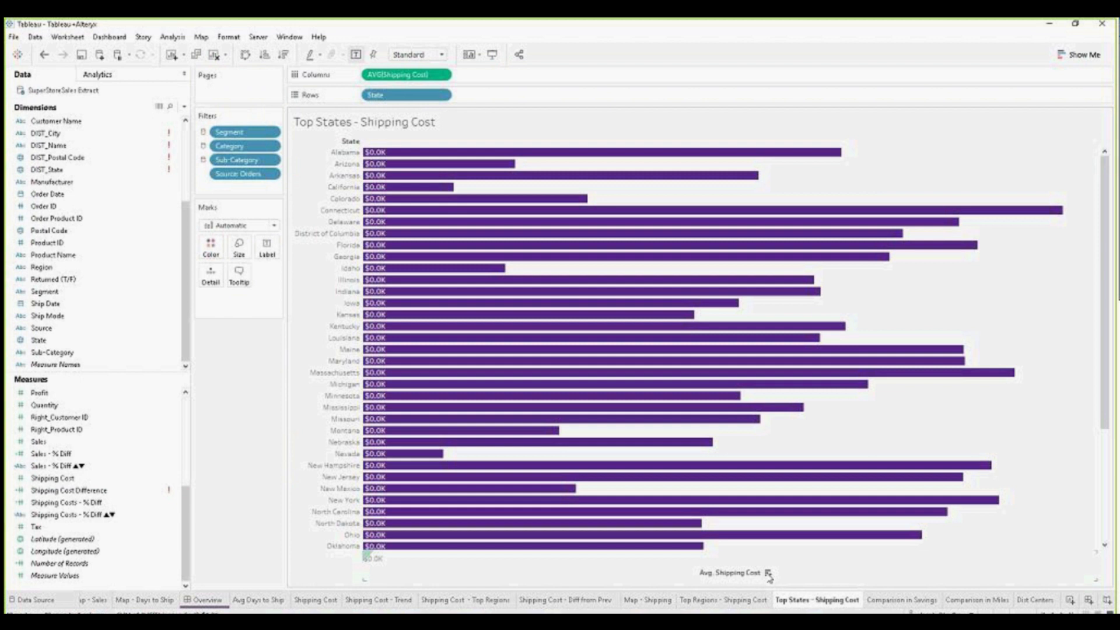
pyautogui.click(767, 573)
# Step: Format the average Shipping Cost labels of the state bars as custom currency with two decimal places
pyautogui.rightClick(397, 76)
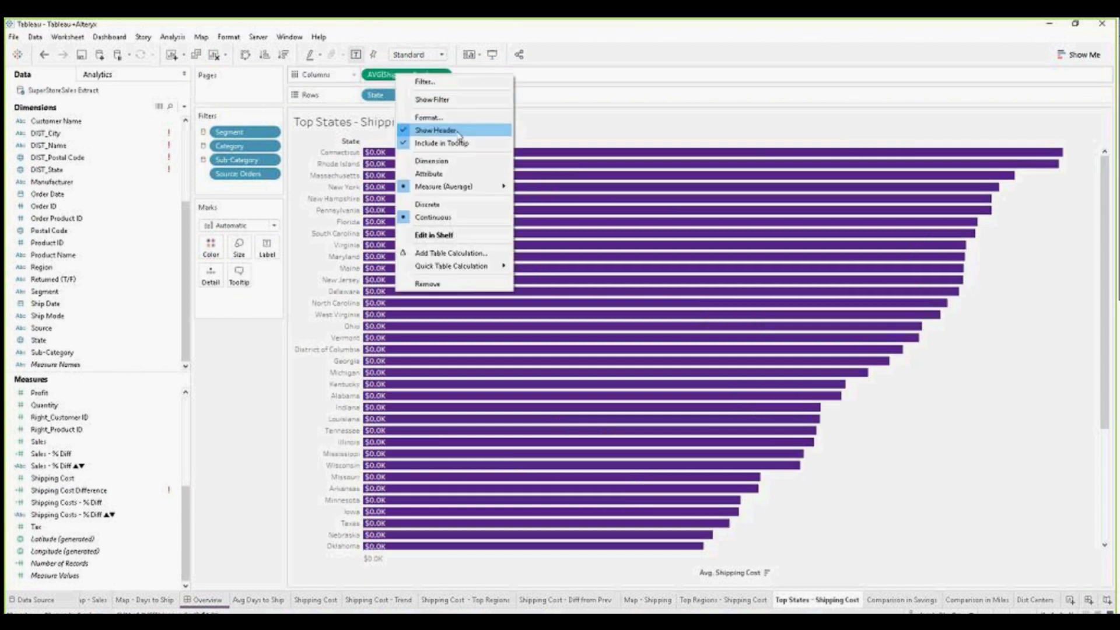
pyautogui.click(447, 115)
pyautogui.click(119, 180)
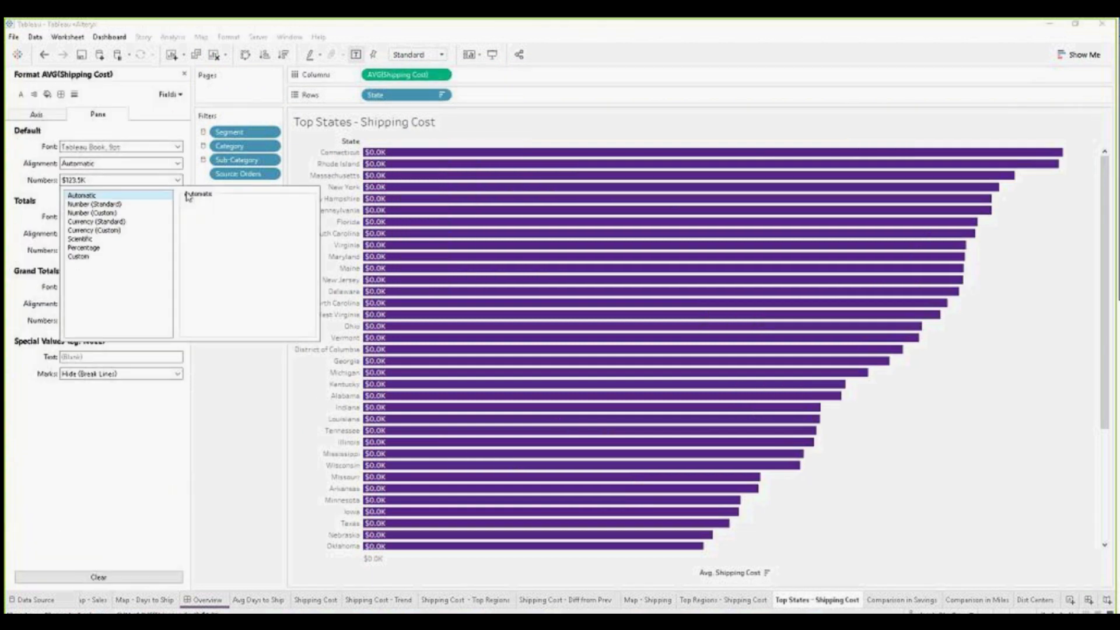
pyautogui.click(111, 230)
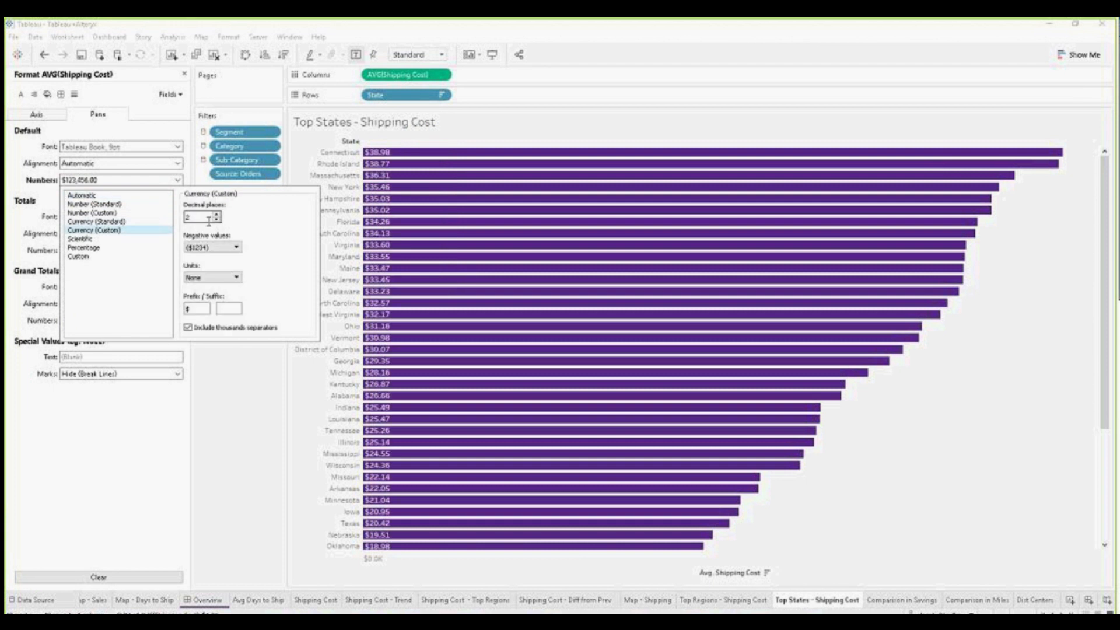
pyautogui.click(216, 220)
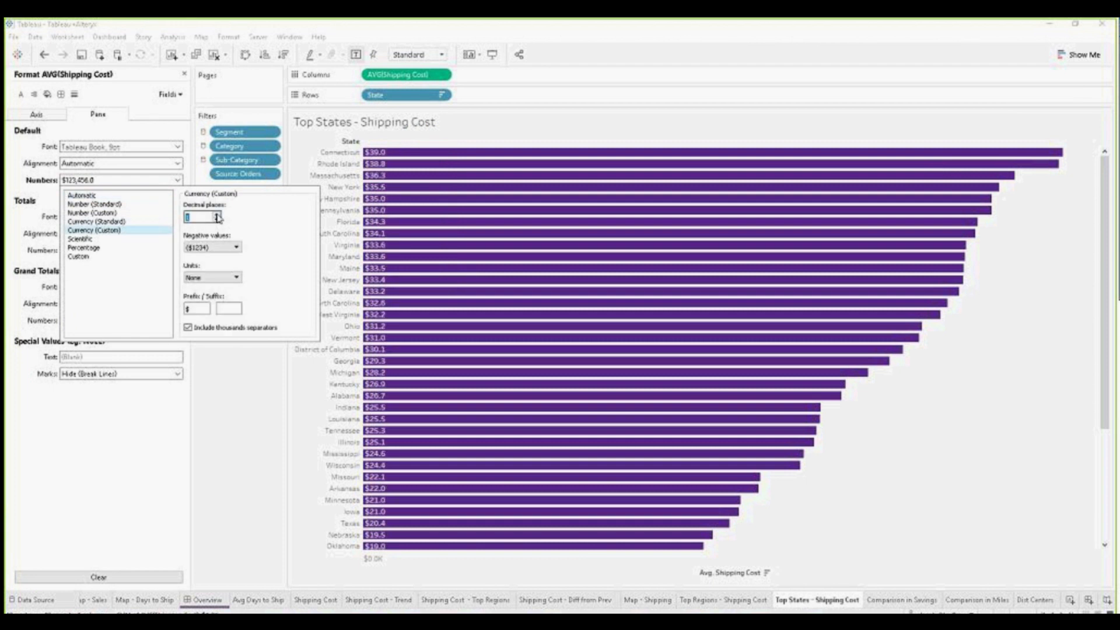
pyautogui.click(217, 214)
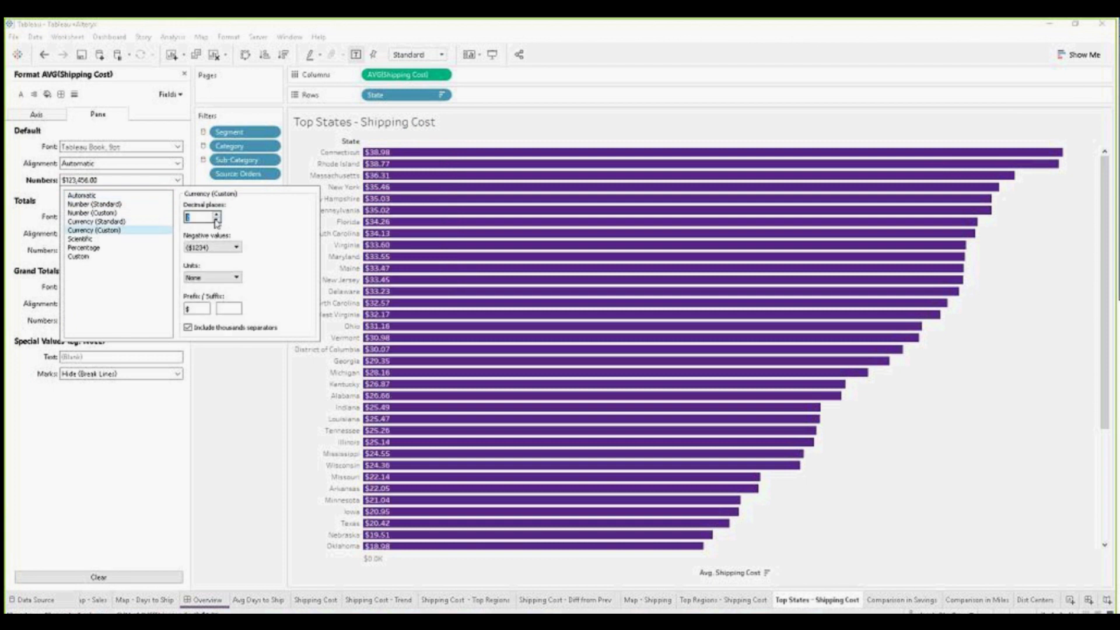
pyautogui.click(262, 422)
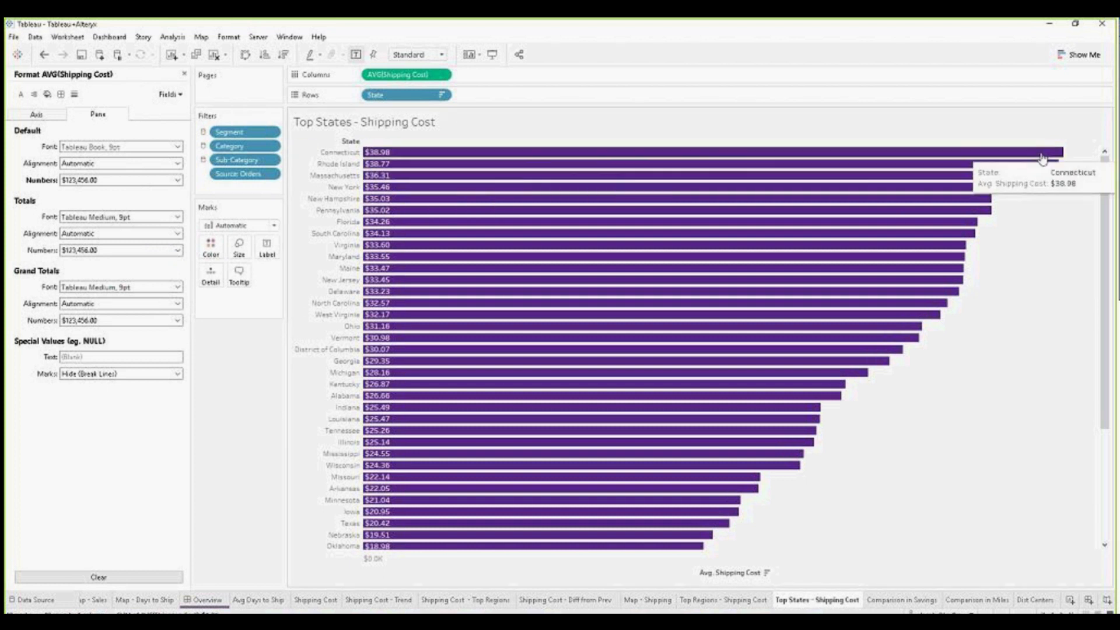
pyautogui.click(184, 75)
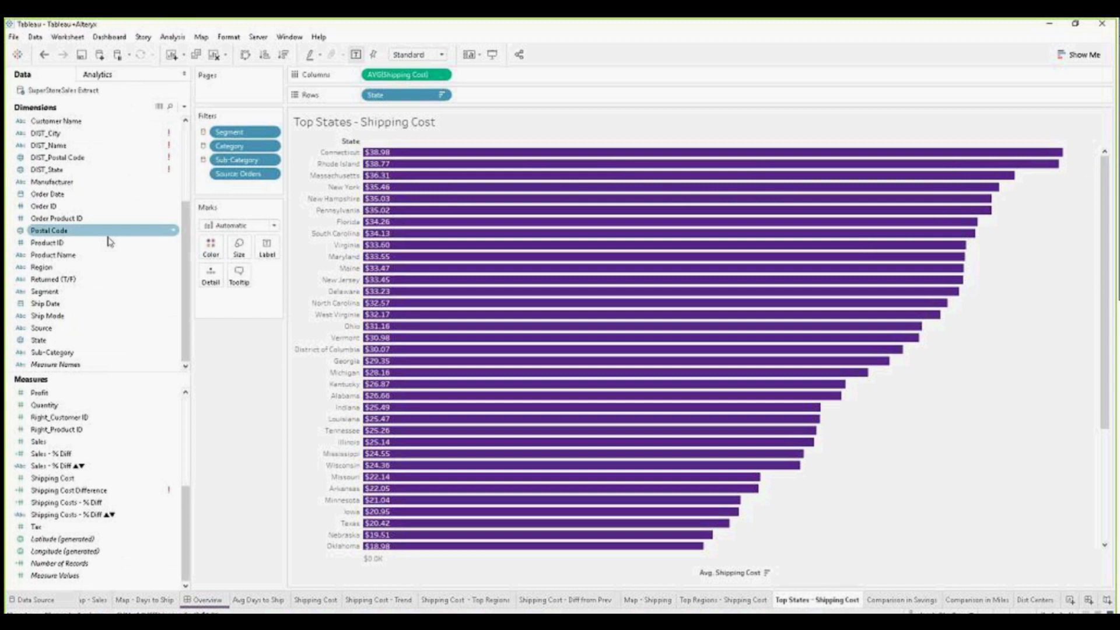
# Step: Add Region to Rows after State, and also as a detail on the marks of the Top States sheet
pyautogui.moveTo(82, 267); pyautogui.dragTo(496, 94)
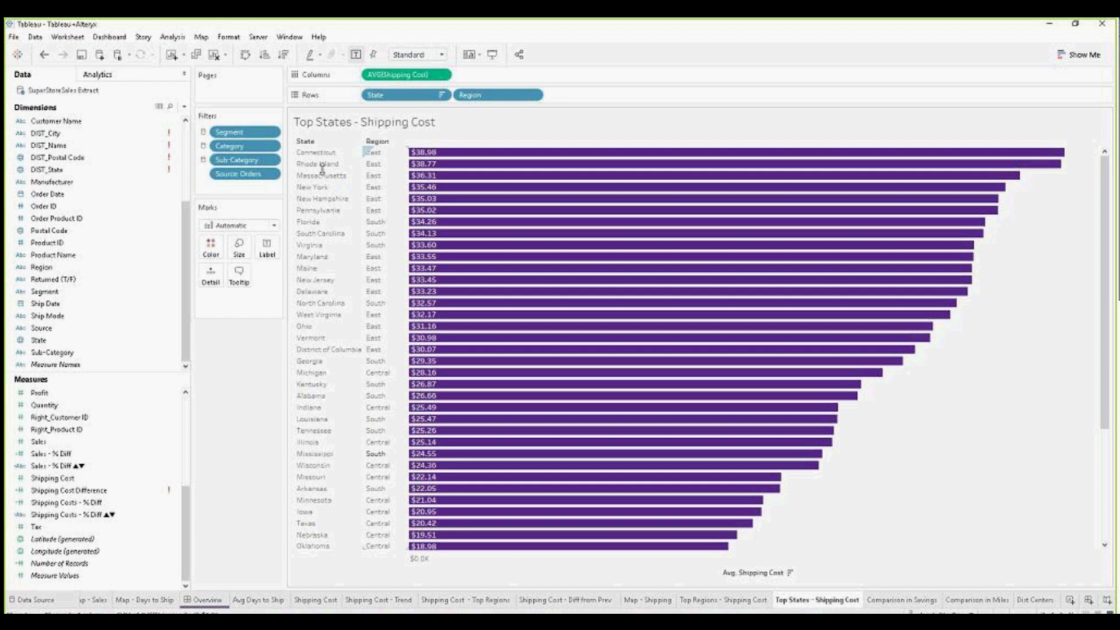
pyautogui.moveTo(40, 267); pyautogui.dragTo(233, 297)
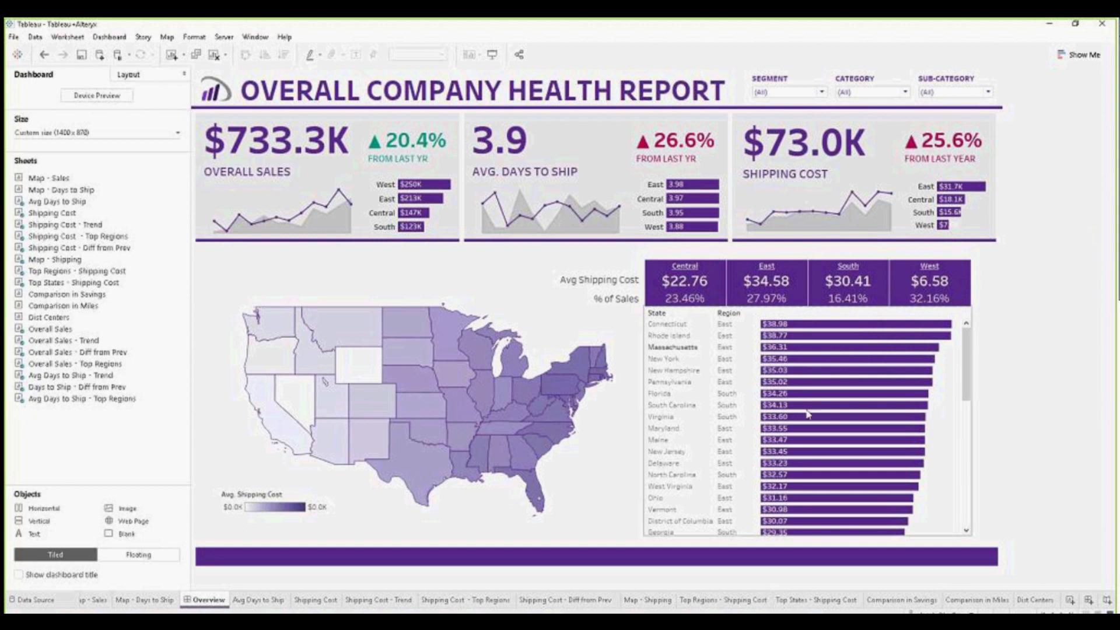
# Step: Check the region highlighting on the Overview dashboard by toggling East and South in the average shipping cost table
pyautogui.click(793, 291)
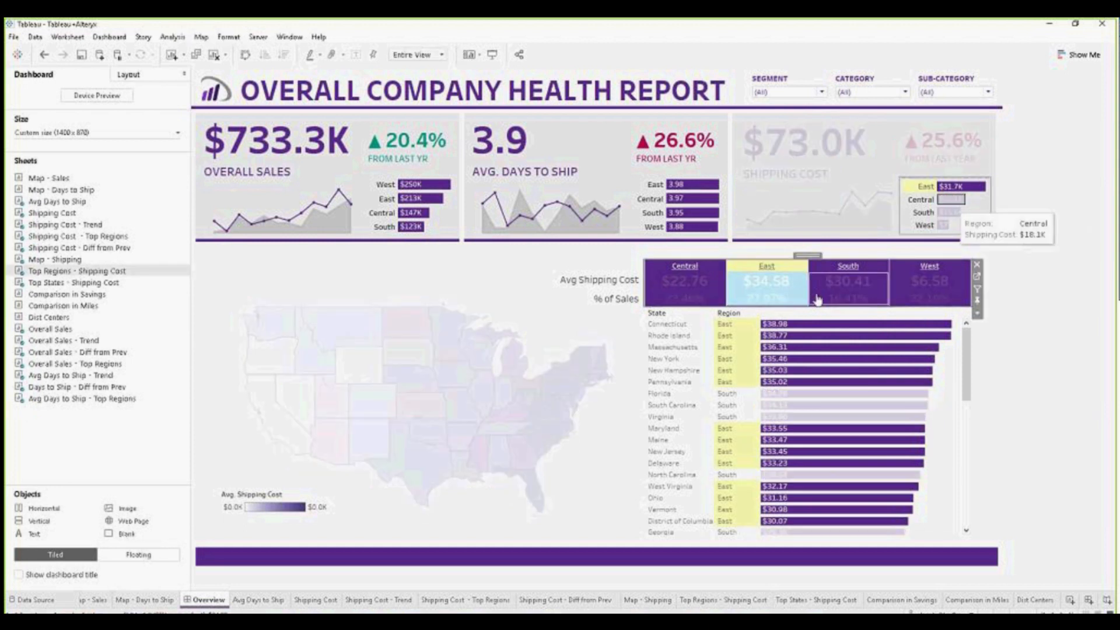
pyautogui.click(789, 288)
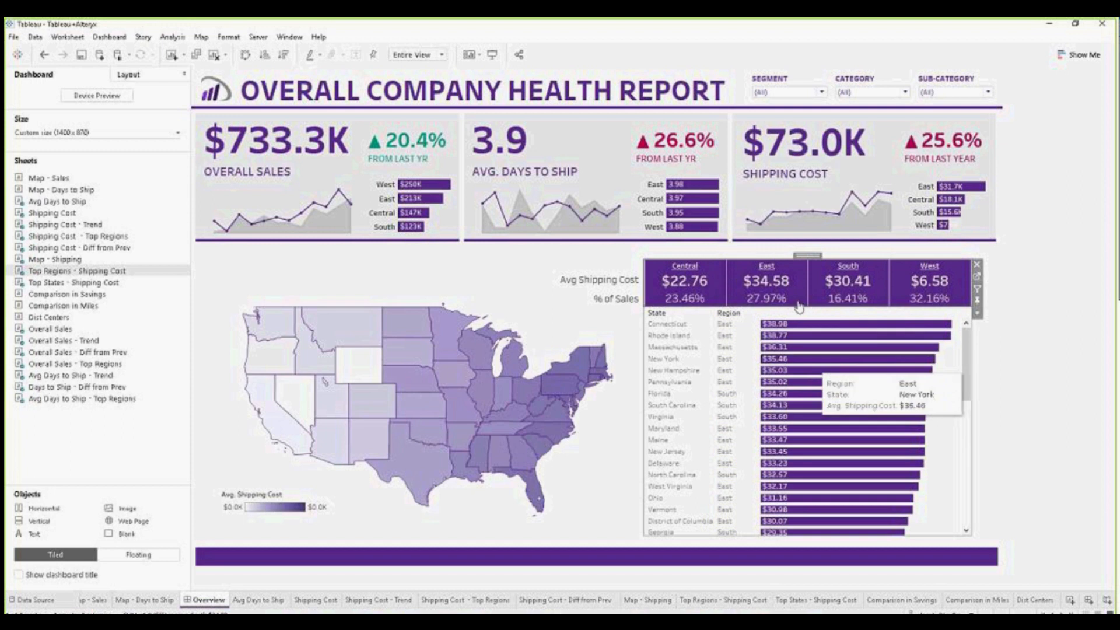
pyautogui.click(874, 296)
# Step: Add Region as a detail on the Map - Shipping sheet and test the highlighting by selecting East on the Overview dashboard
pyautogui.click(604, 302)
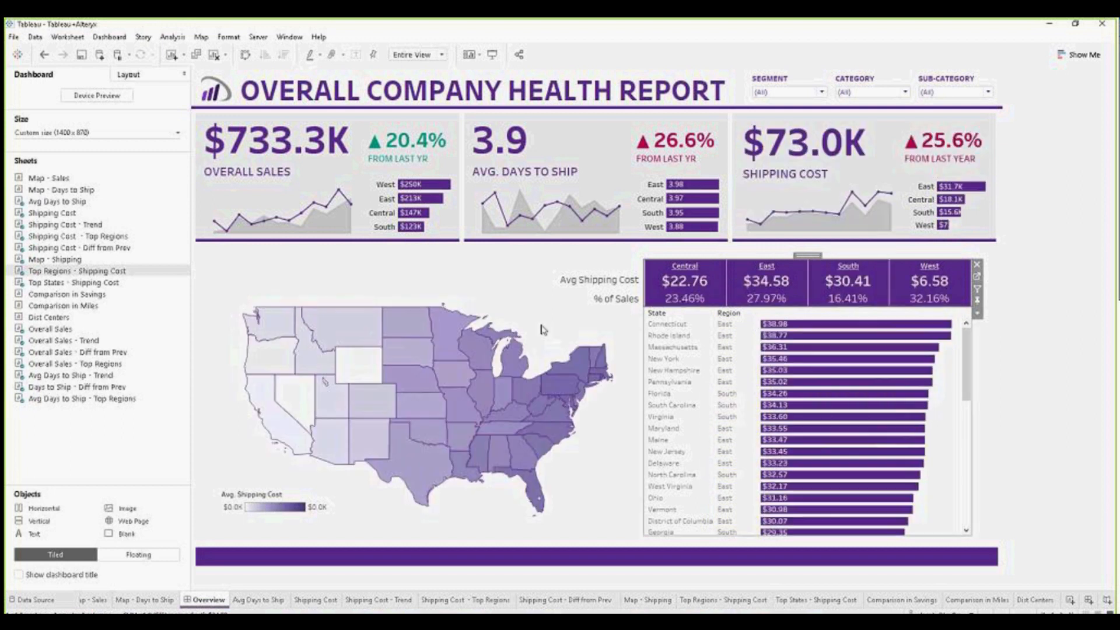
pyautogui.click(637, 271)
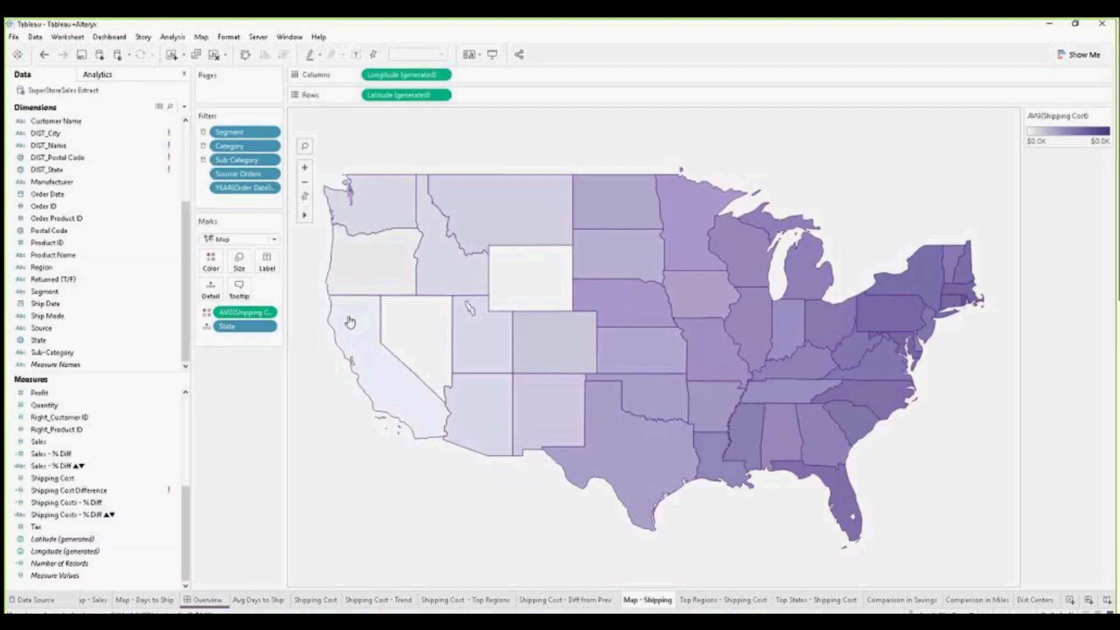
pyautogui.moveTo(42, 267); pyautogui.dragTo(222, 291)
pyautogui.click(205, 604)
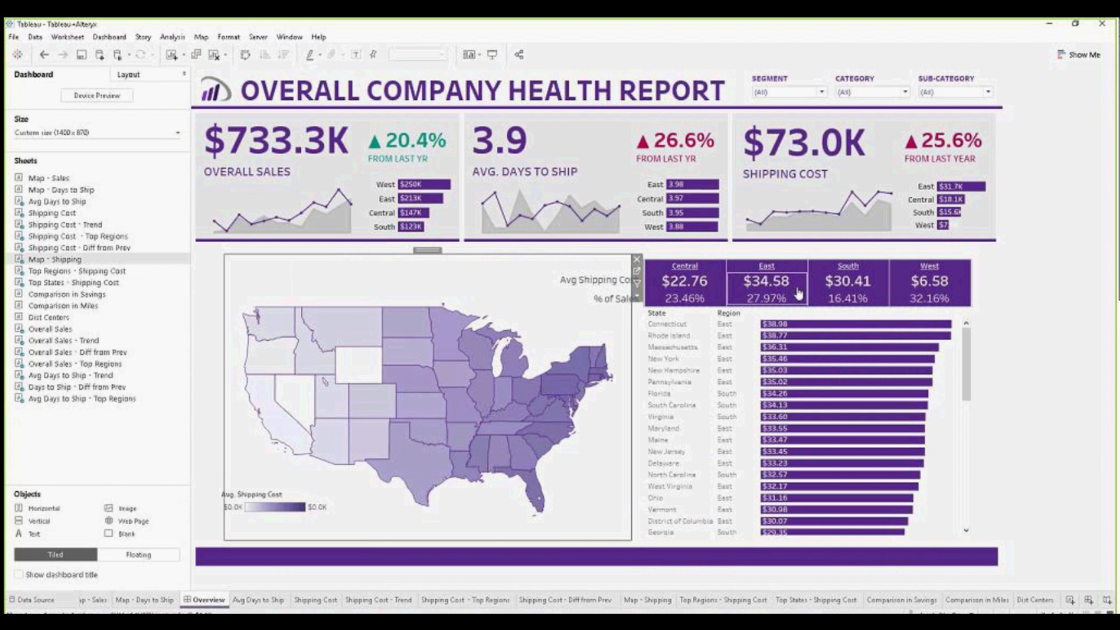
pyautogui.click(797, 293)
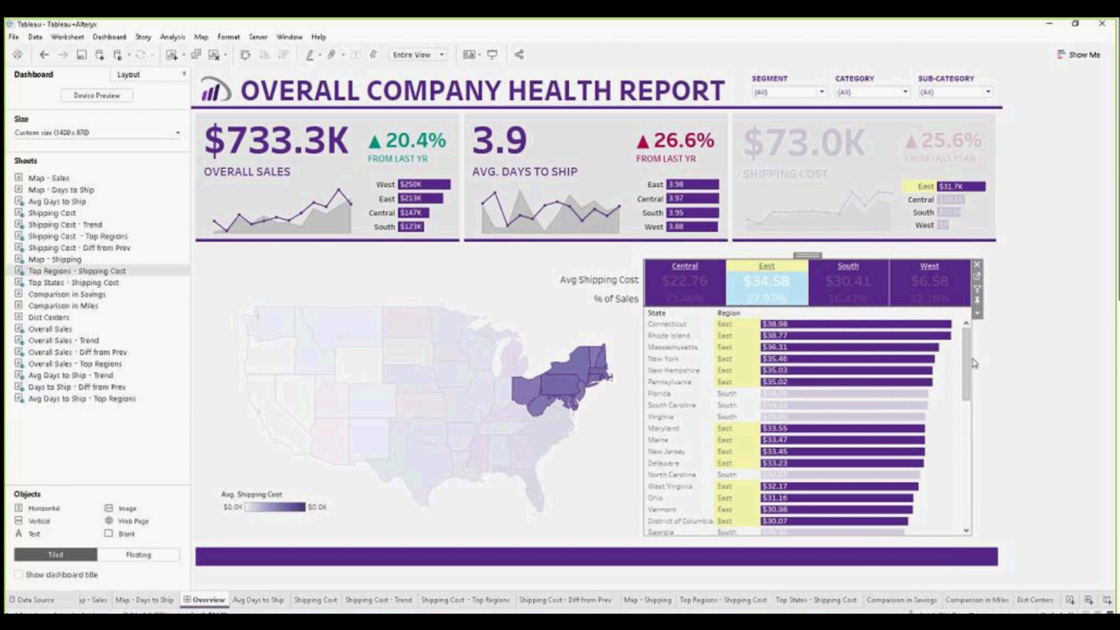
# Step: Check the region highlighting by selecting West, South and Central in the average shipping cost table, clear it, and inspect states on the map
pyautogui.moveTo(970, 357)
pyautogui.mouseDown()
pyautogui.moveTo(968, 487)
pyautogui.moveTo(968, 344)
pyautogui.mouseUp()
pyautogui.click(930, 280)
pyautogui.click(930, 281)
pyautogui.click(848, 281)
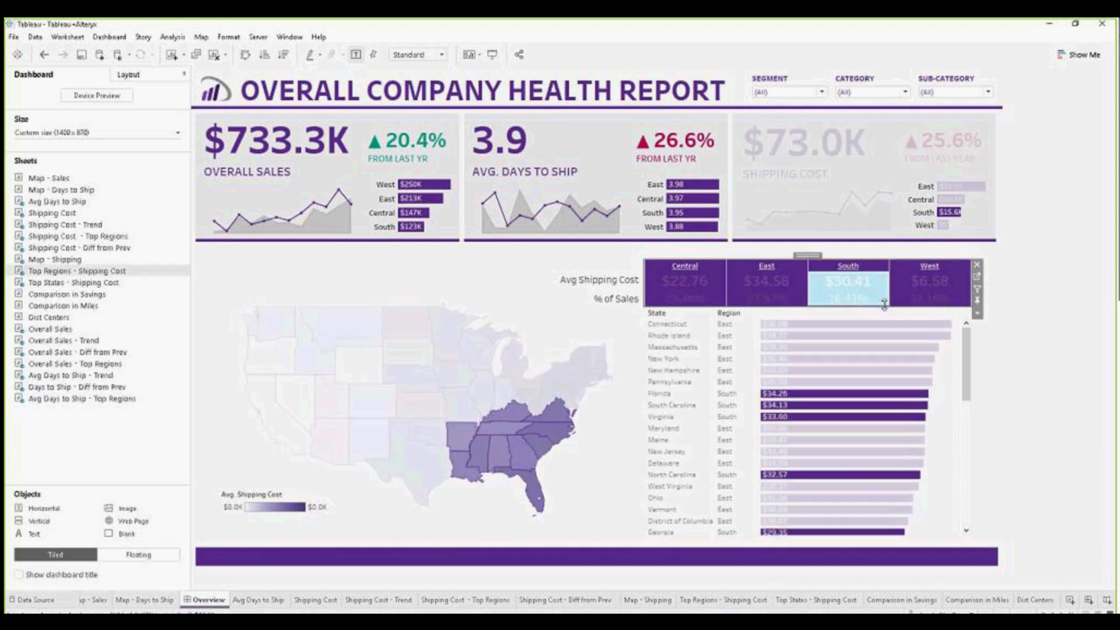
pyautogui.click(710, 291)
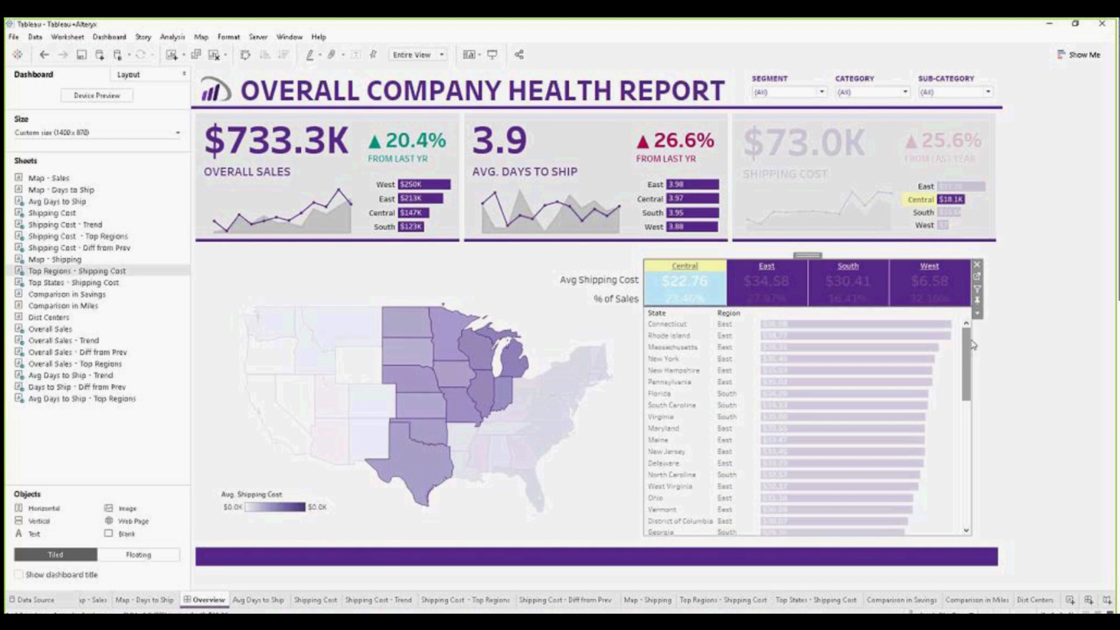
pyautogui.click(715, 297)
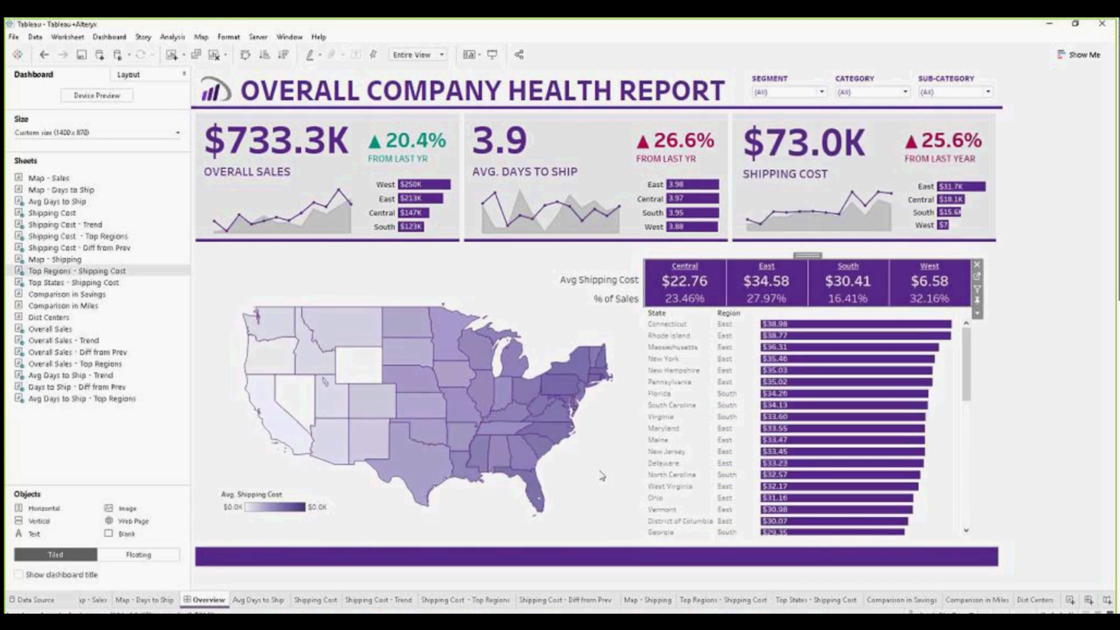
pyautogui.moveTo(509, 420)
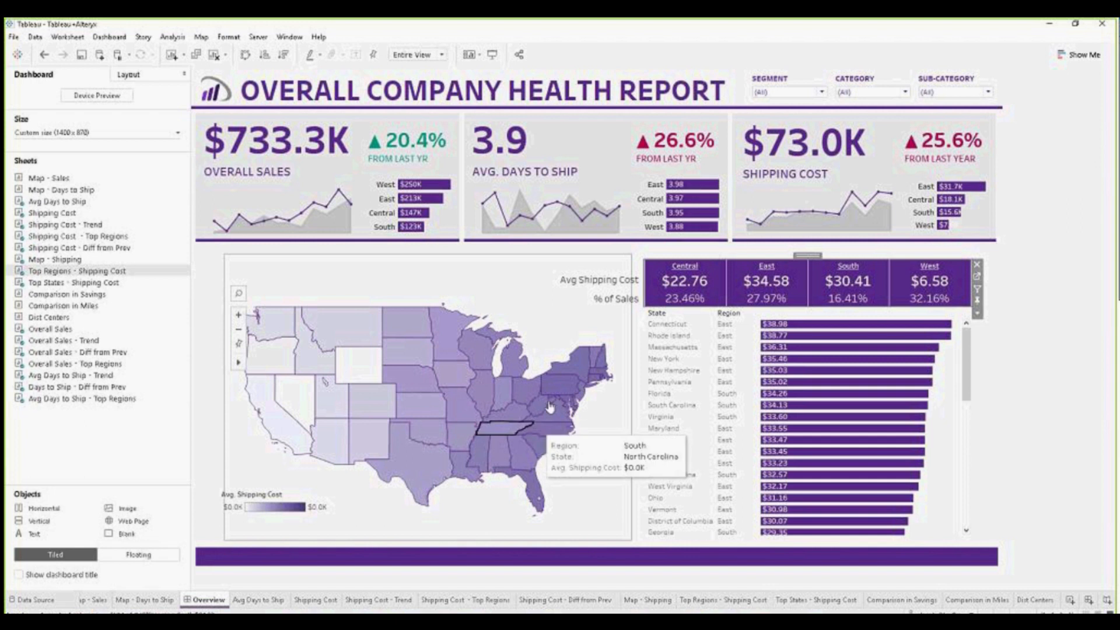
pyautogui.moveTo(558, 389)
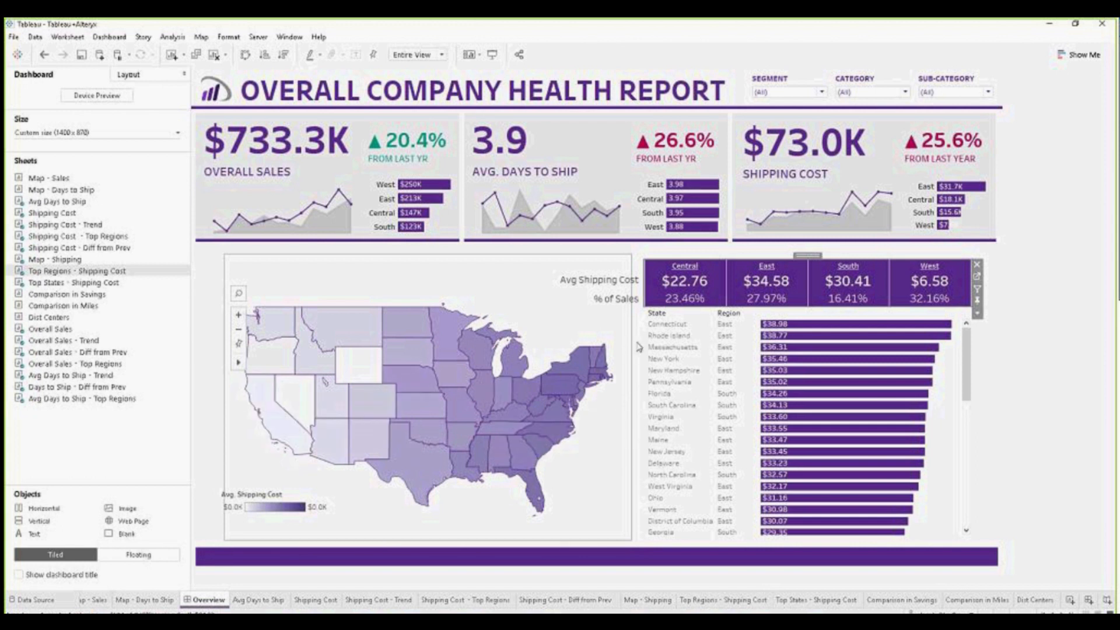
# Step: Filter the Overview dashboard to only the Home Office segment, and restore all segments
pyautogui.click(816, 92)
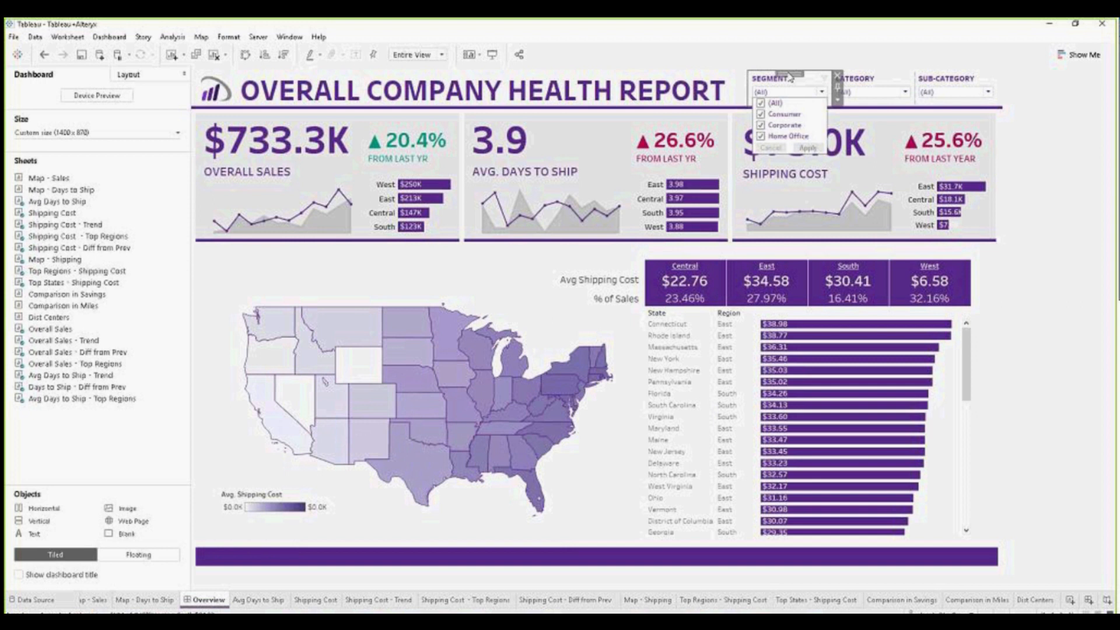
pyautogui.click(760, 103)
pyautogui.click(760, 136)
pyautogui.click(809, 148)
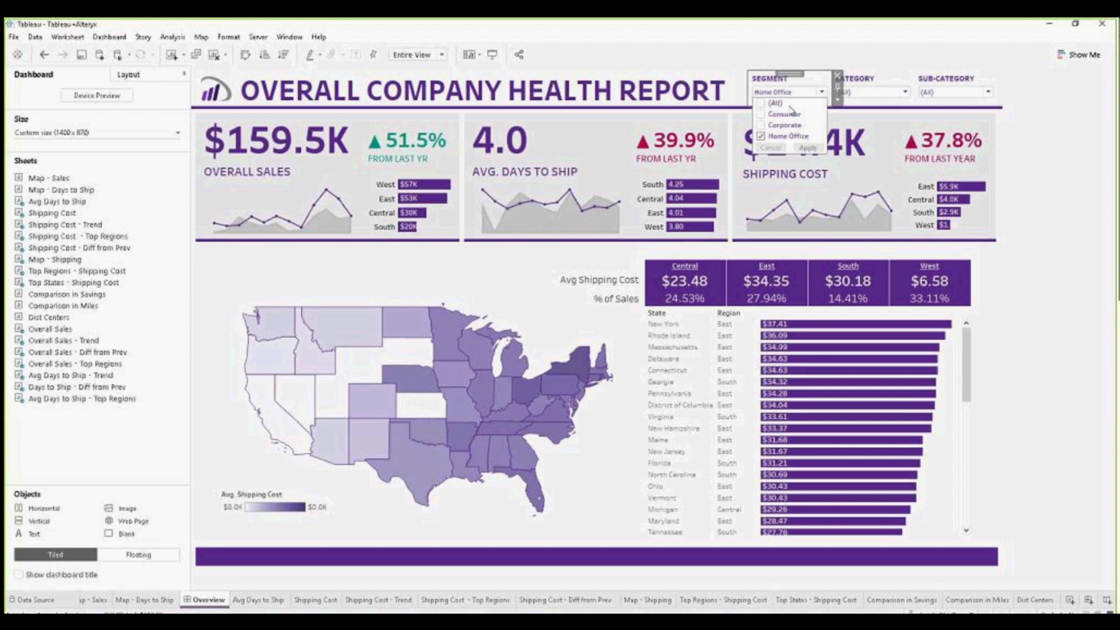
pyautogui.click(761, 103)
pyautogui.click(808, 148)
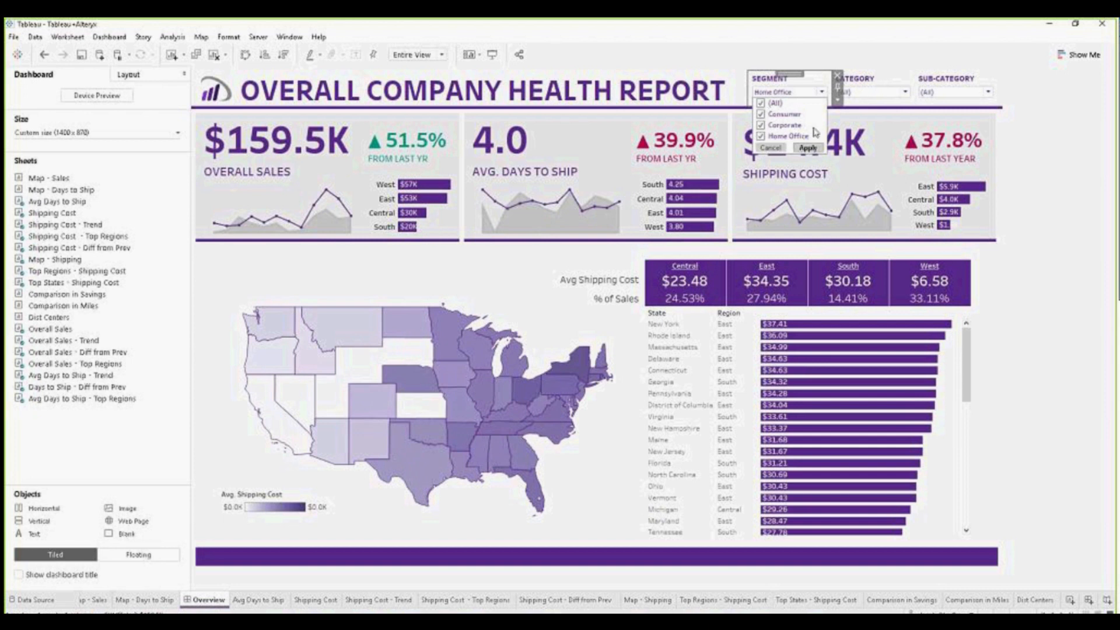
# Step: Filter the Overview dashboard's Category to Office Supplies only
pyautogui.click(882, 96)
pyautogui.click(844, 103)
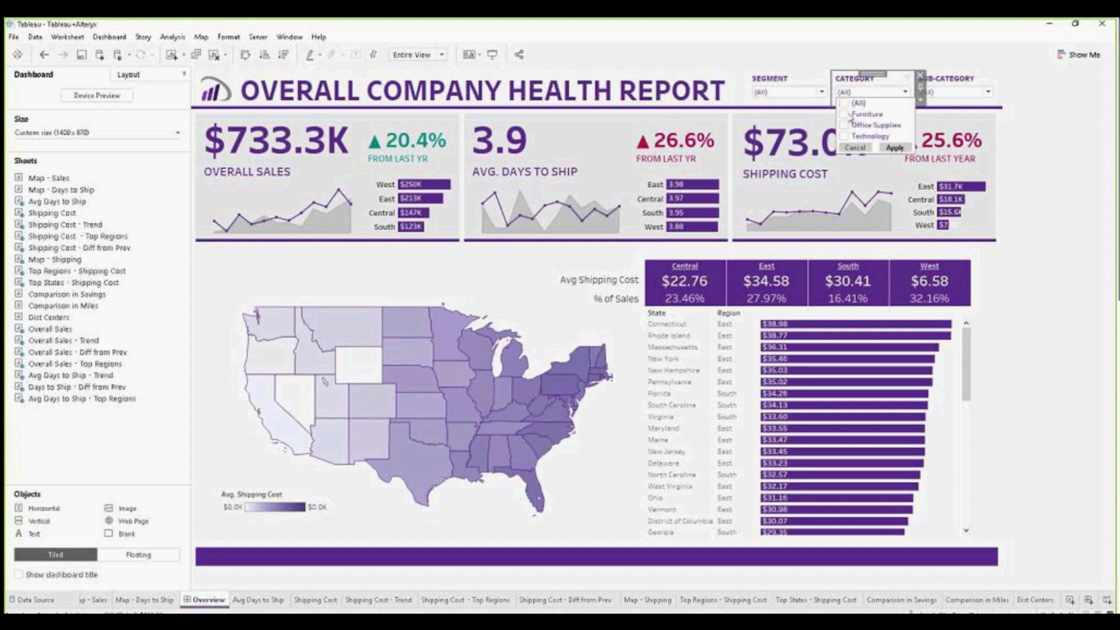
pyautogui.click(844, 125)
pyautogui.click(894, 148)
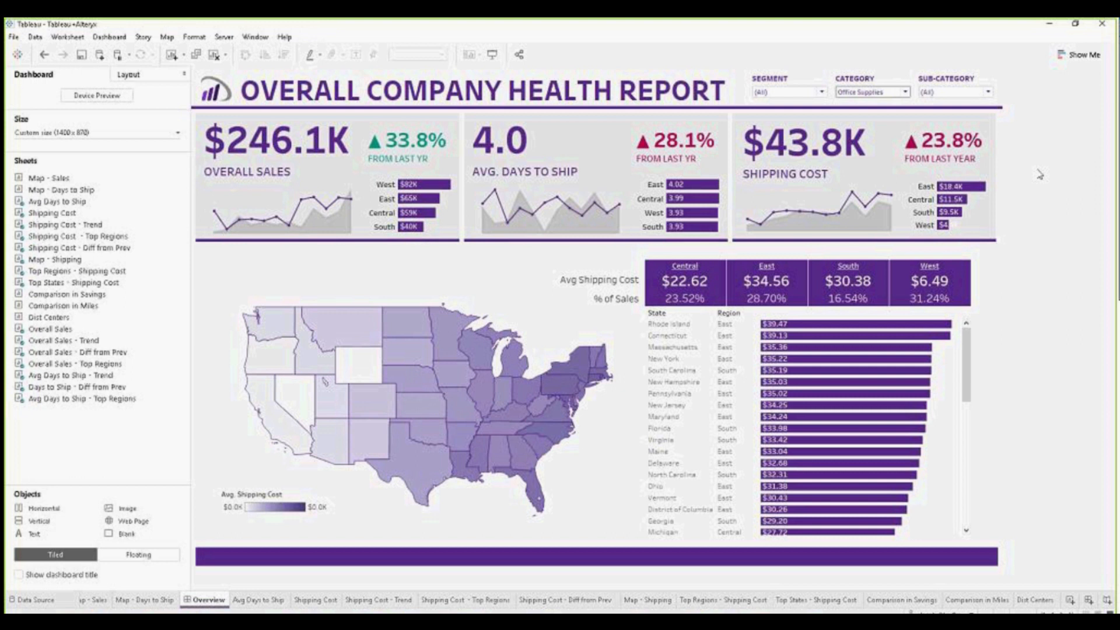
# Step: Switch to the PowerPoint presentation to compare the whiteboard sketch and view the slides that follow it
pyautogui.press('super+Tab')
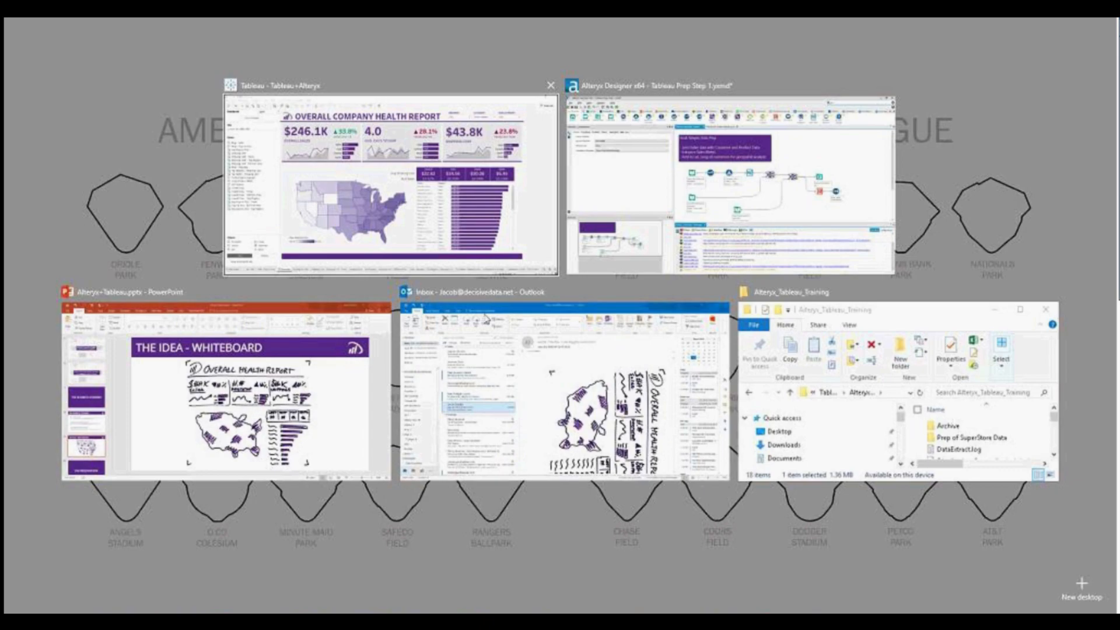
pyautogui.click(280, 388)
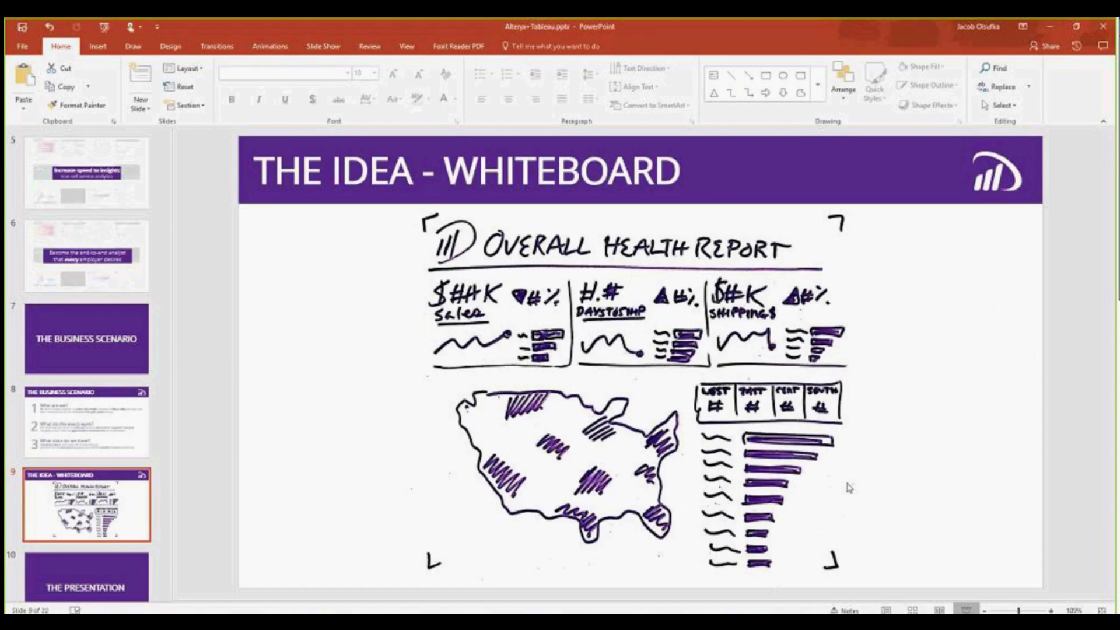
pyautogui.scroll(-1, 734, 352)
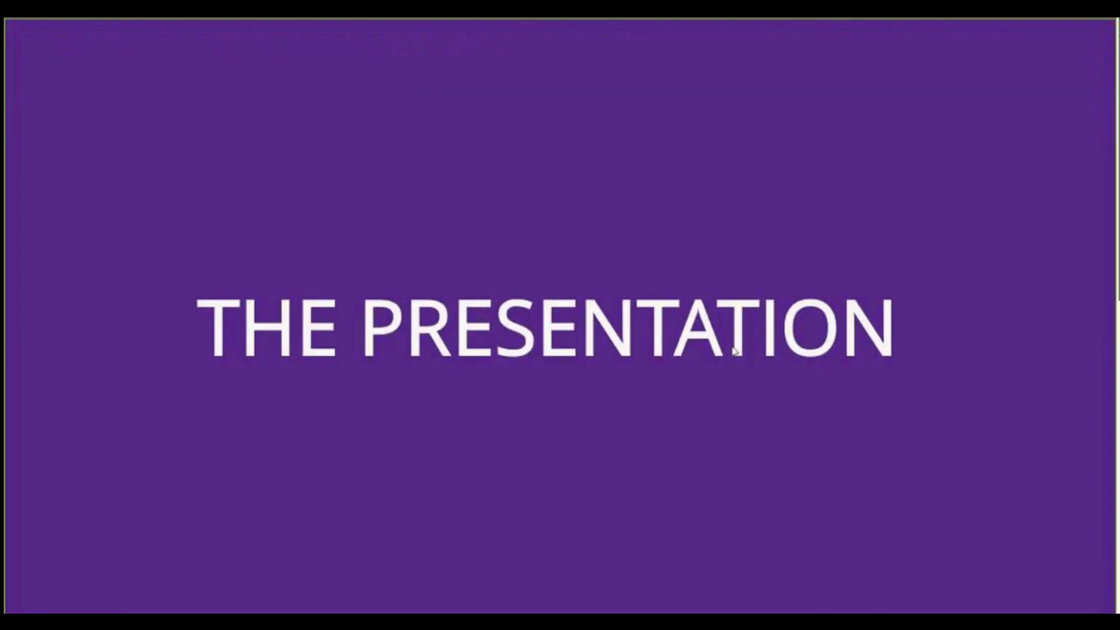
pyautogui.scroll(-1, 735, 351)
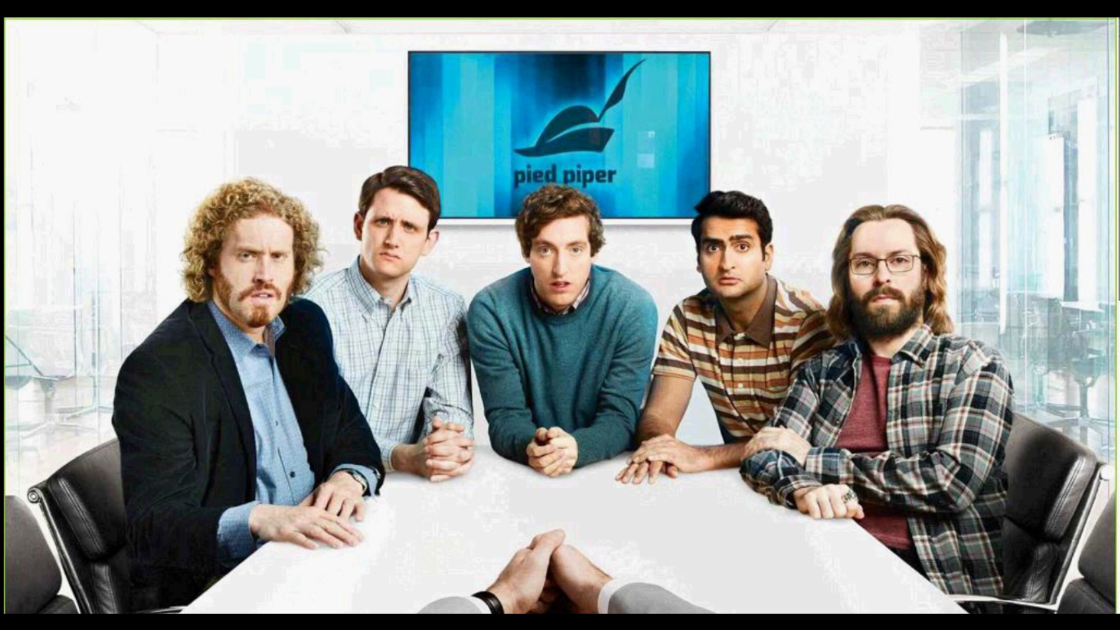
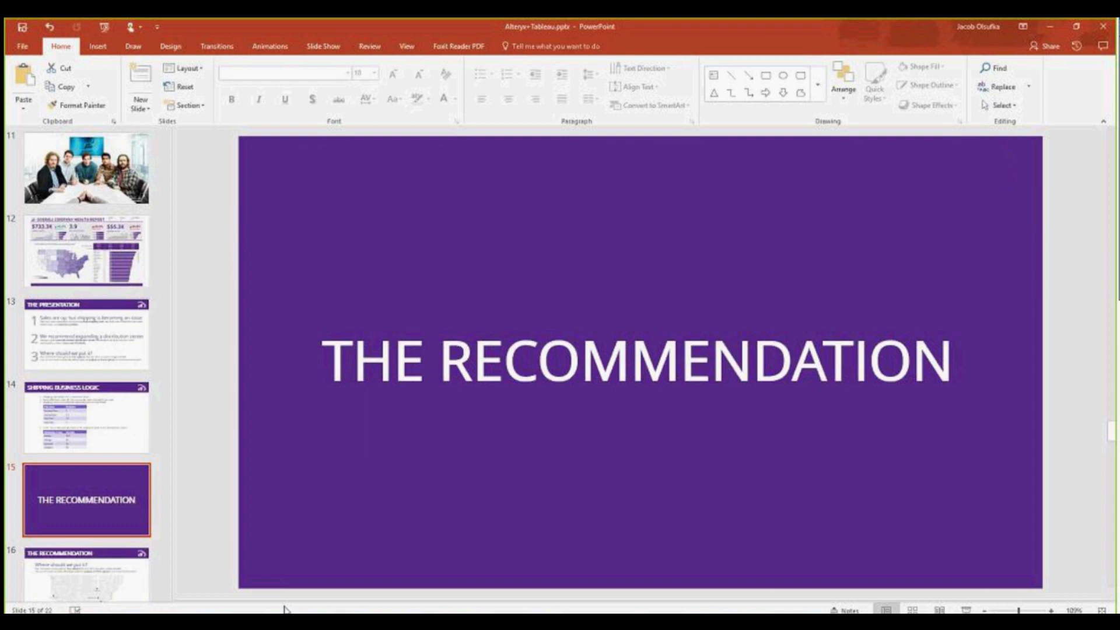
# Step: Switch to Alteryx Designer's Distribution Center Analysis workflow and add an Input Data tool reading the FactOrder$ table of SuperStoreNormalized.xlsx
pyautogui.hotkey('alt', 'Tab')
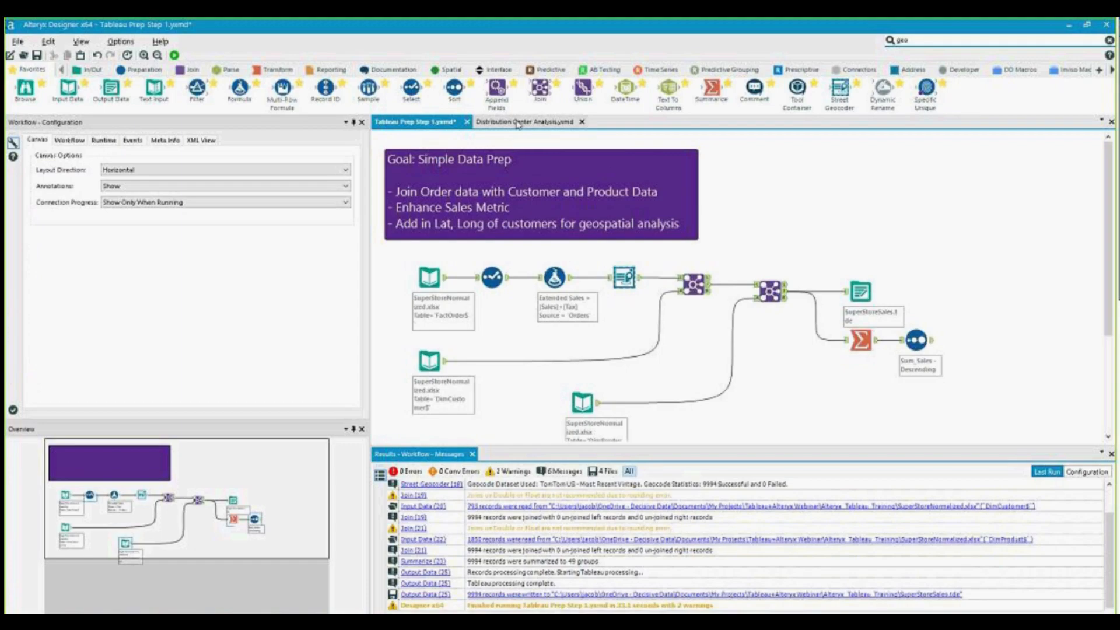
pyautogui.click(520, 121)
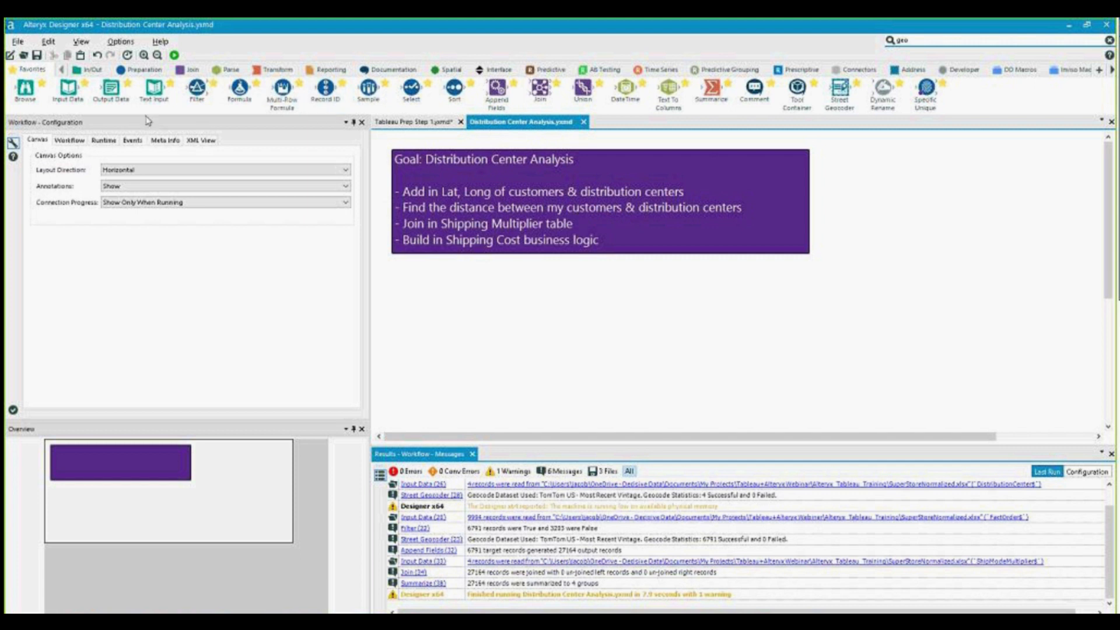
pyautogui.moveTo(69, 87); pyautogui.dragTo(422, 298)
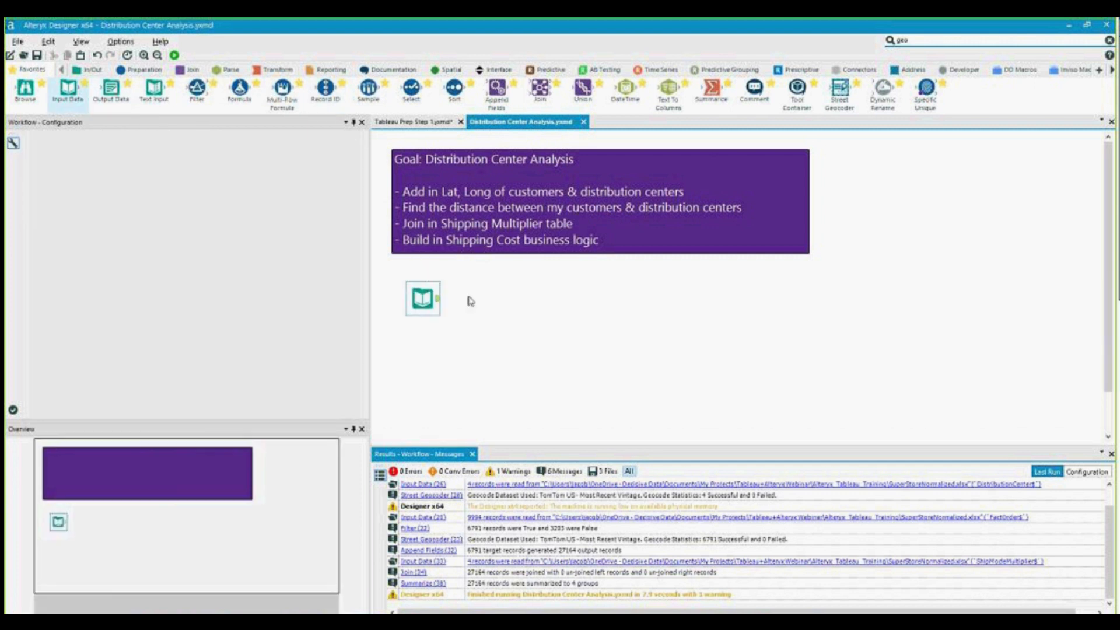
pyautogui.click(352, 151)
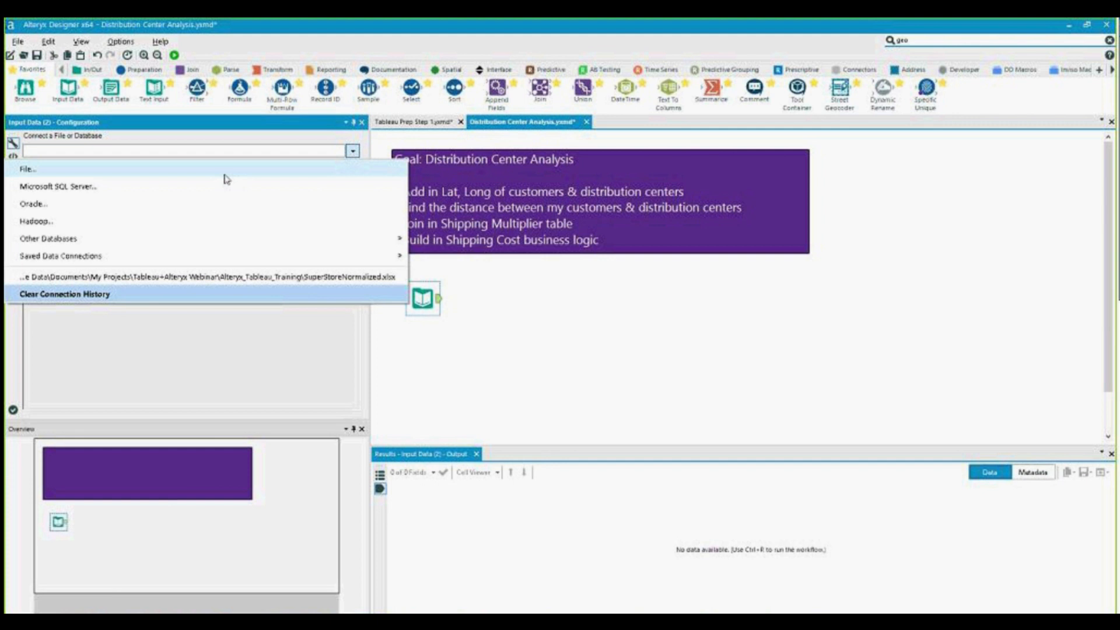
pyautogui.click(519, 260)
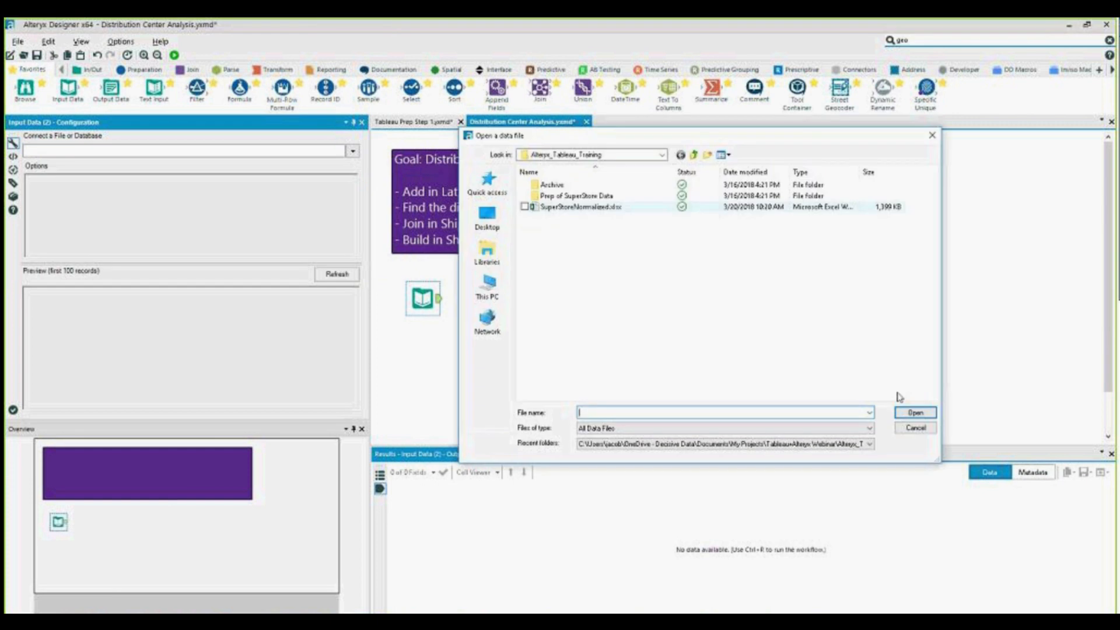
pyautogui.press('Return')
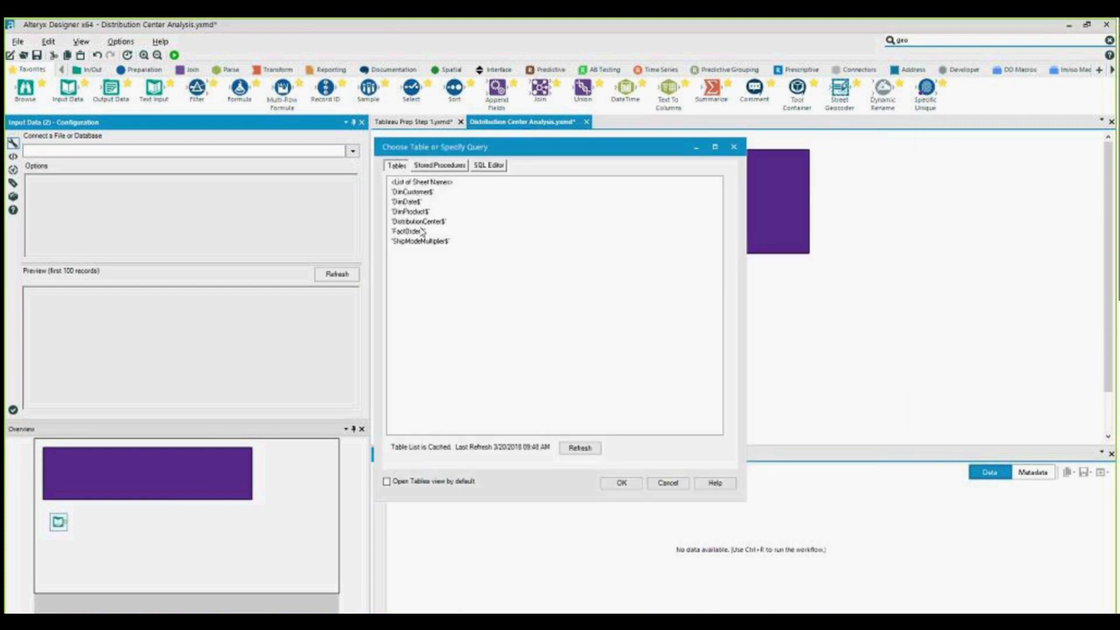
pyautogui.click(408, 231)
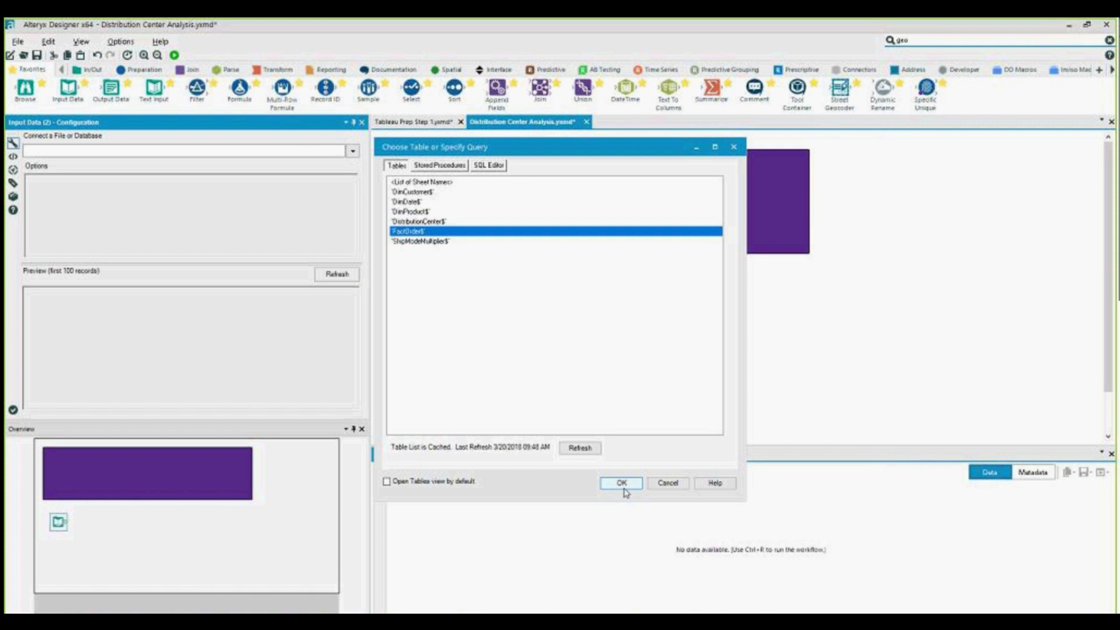
pyautogui.click(622, 483)
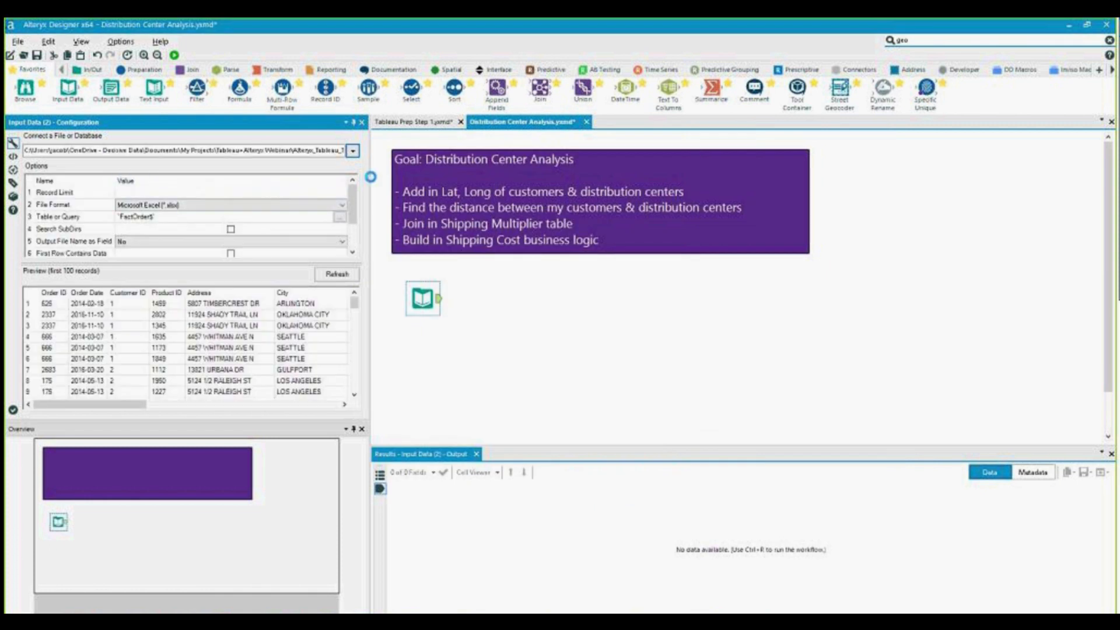
pyautogui.click(376, 175)
# Step: Connect a Filter tool to the order input with the basic filter Region Does Not Equal West
pyautogui.moveTo(198, 87); pyautogui.dragTo(486, 299)
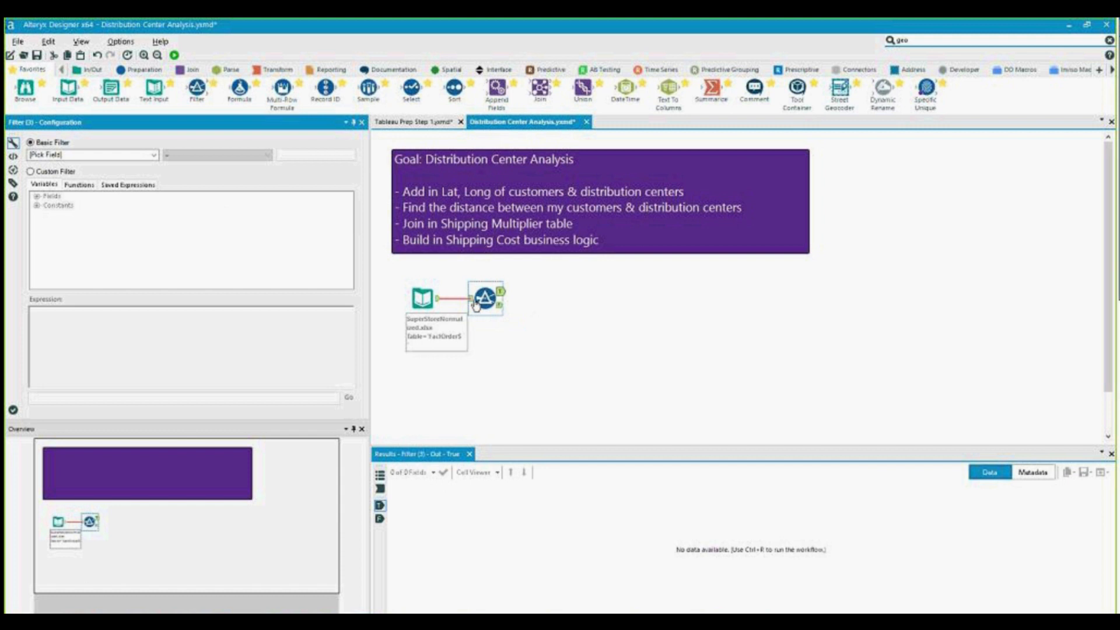
pyautogui.click(154, 156)
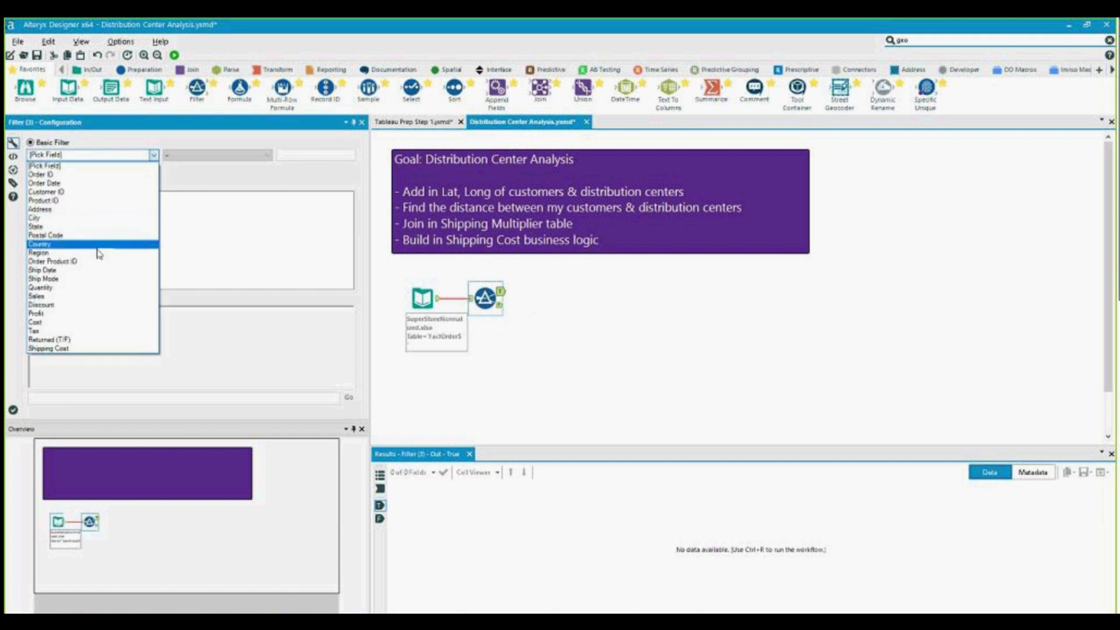
pyautogui.click(111, 253)
pyautogui.click(255, 155)
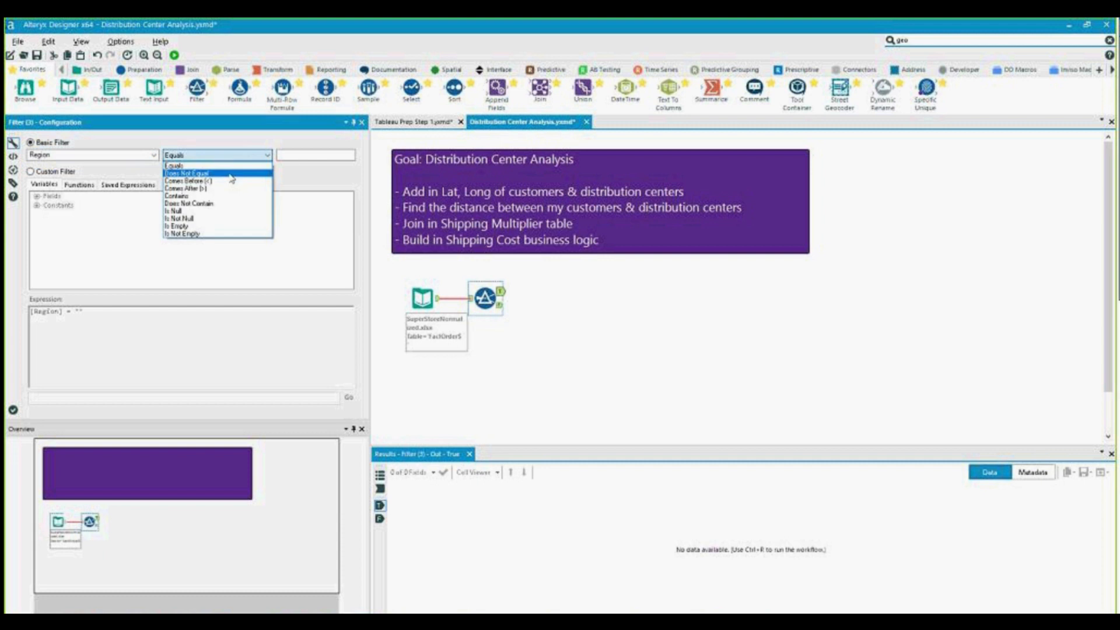
pyautogui.click(255, 174)
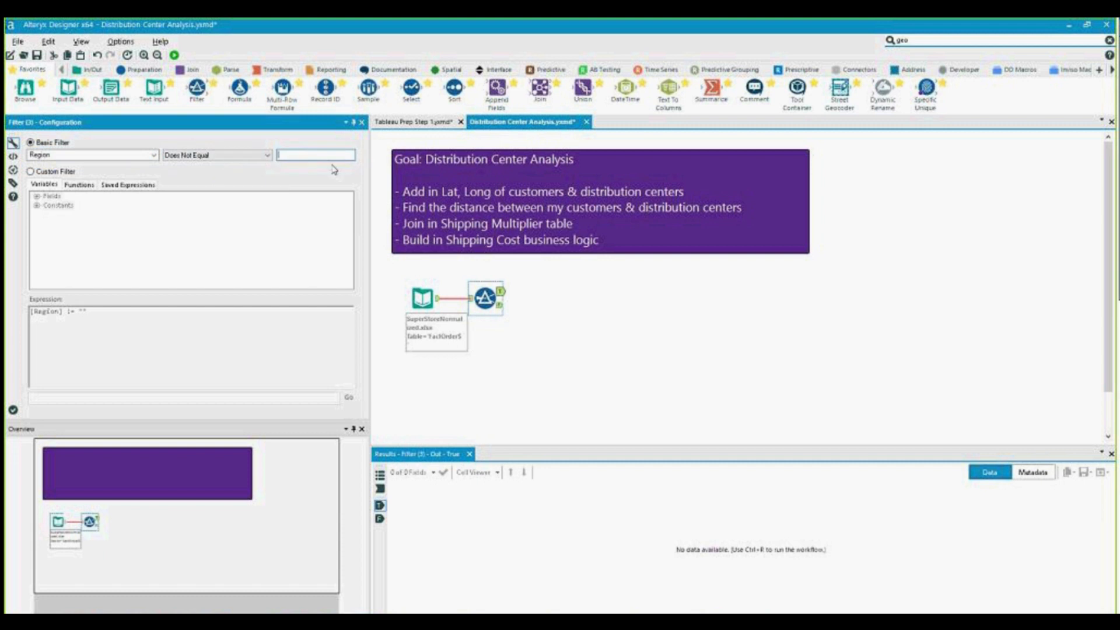
pyautogui.write('WE')
pyautogui.click(561, 332)
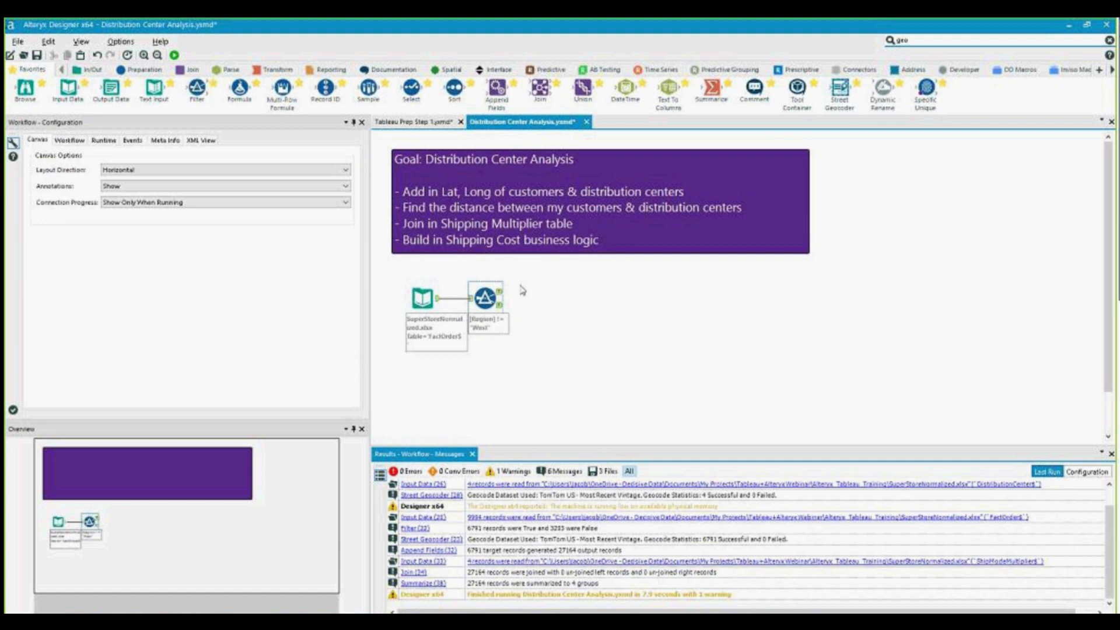
# Step: Add a Street Geocoder to the filter's true output and limit its output variables to SpatialObj, Lat and Lon
pyautogui.moveTo(840, 88); pyautogui.dragTo(541, 291)
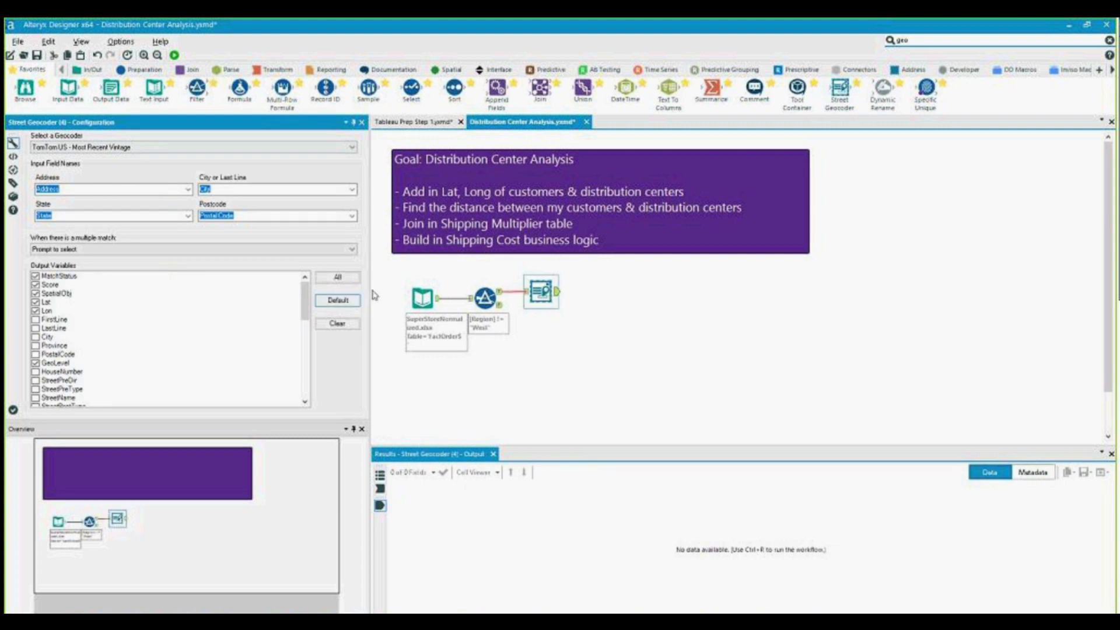
pyautogui.click(337, 300)
pyautogui.click(335, 324)
pyautogui.click(35, 294)
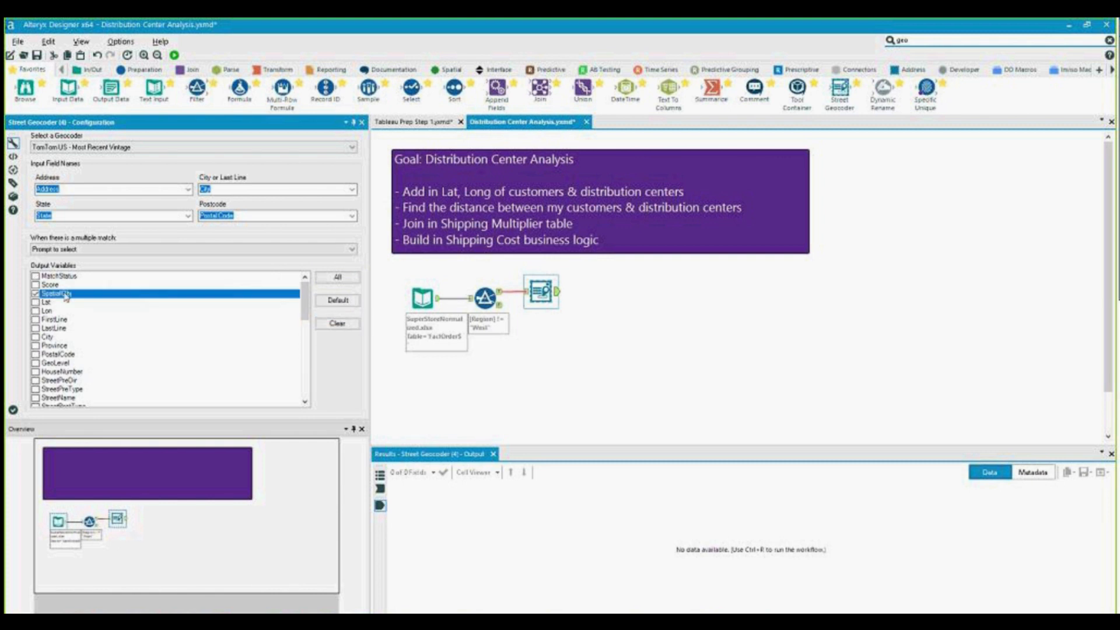
pyautogui.click(35, 302)
pyautogui.click(36, 311)
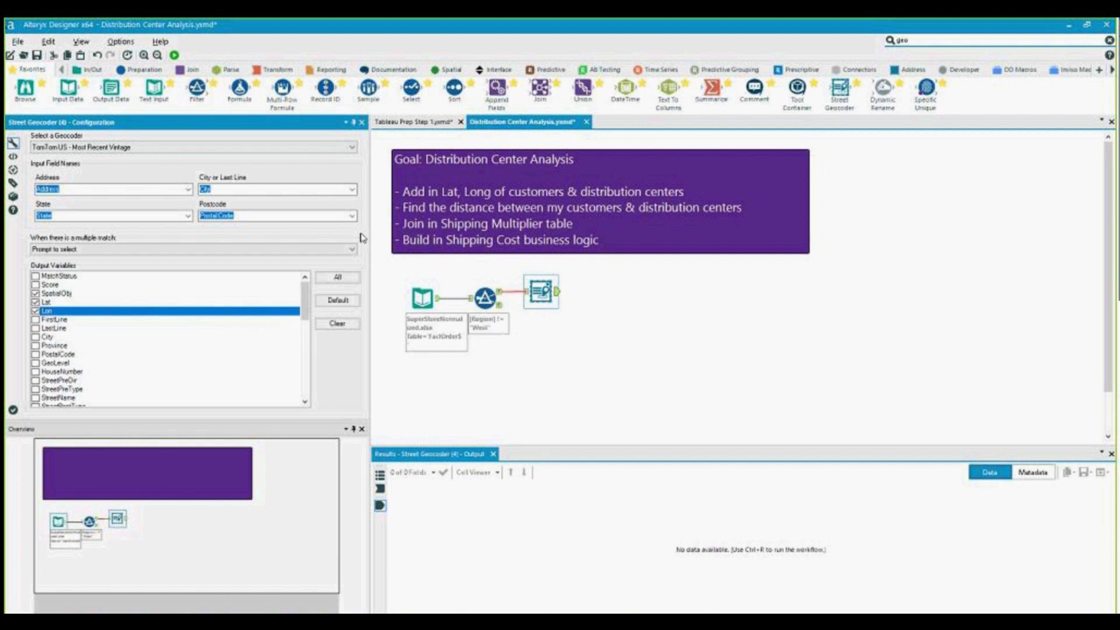
# Step: Add a Select tool after the customer geocoder, renaming SpatialObj to CustomerObject, Lat to Customer Latitude and Lon to Customer Longitude
pyautogui.moveTo(411, 96); pyautogui.dragTo(596, 291)
pyautogui.scroll(-3, 203, 310)
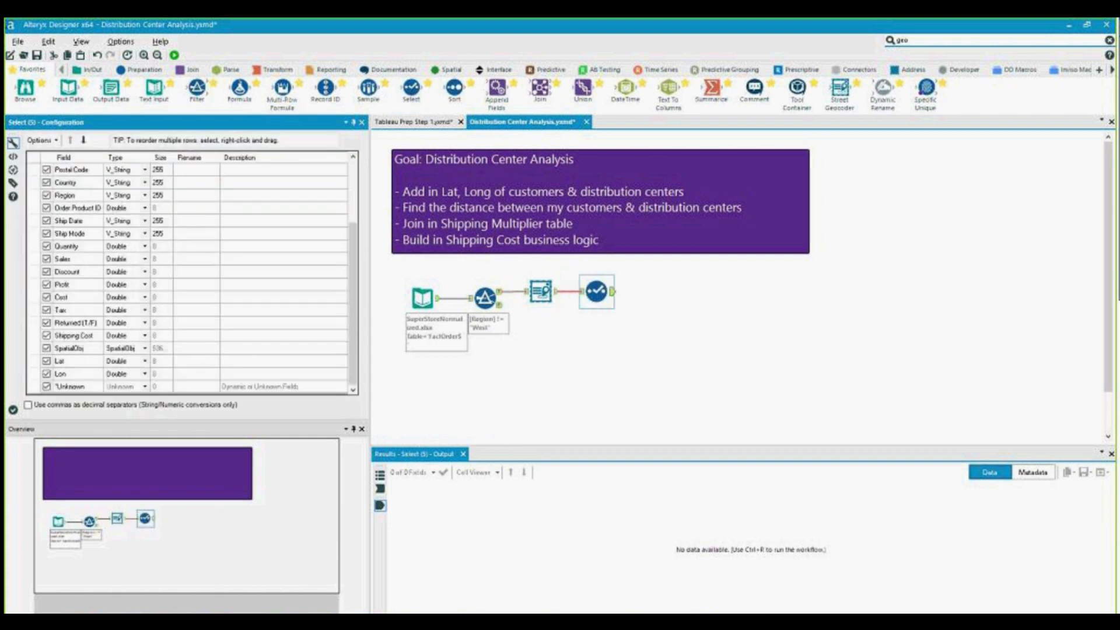
pyautogui.click(193, 350)
pyautogui.write('CustomerObj')
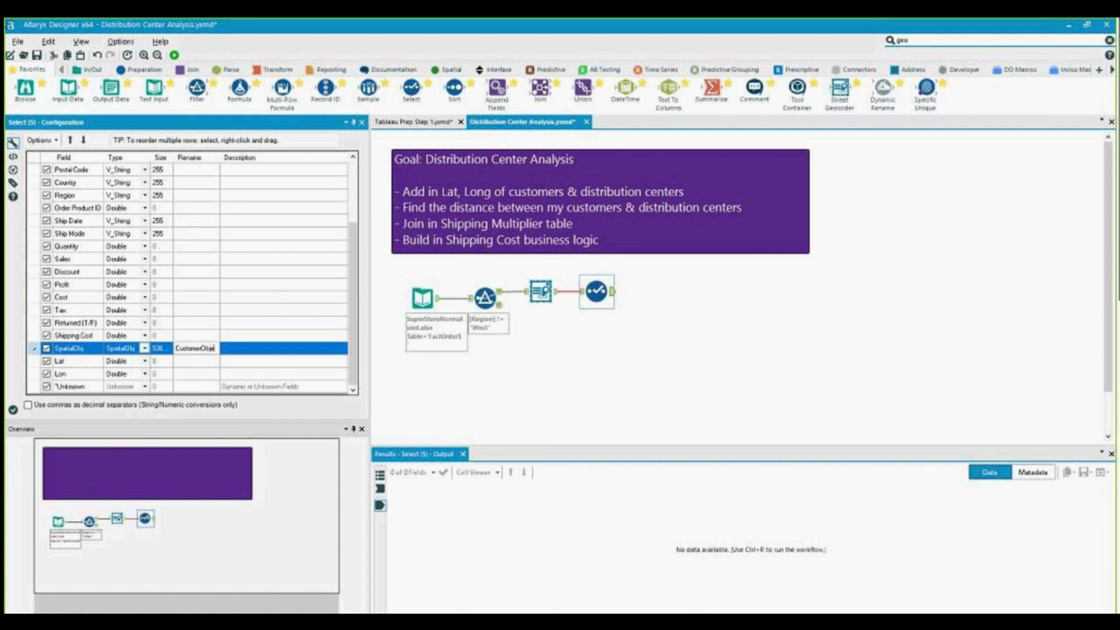
pyautogui.click(192, 361)
pyautogui.write('C')
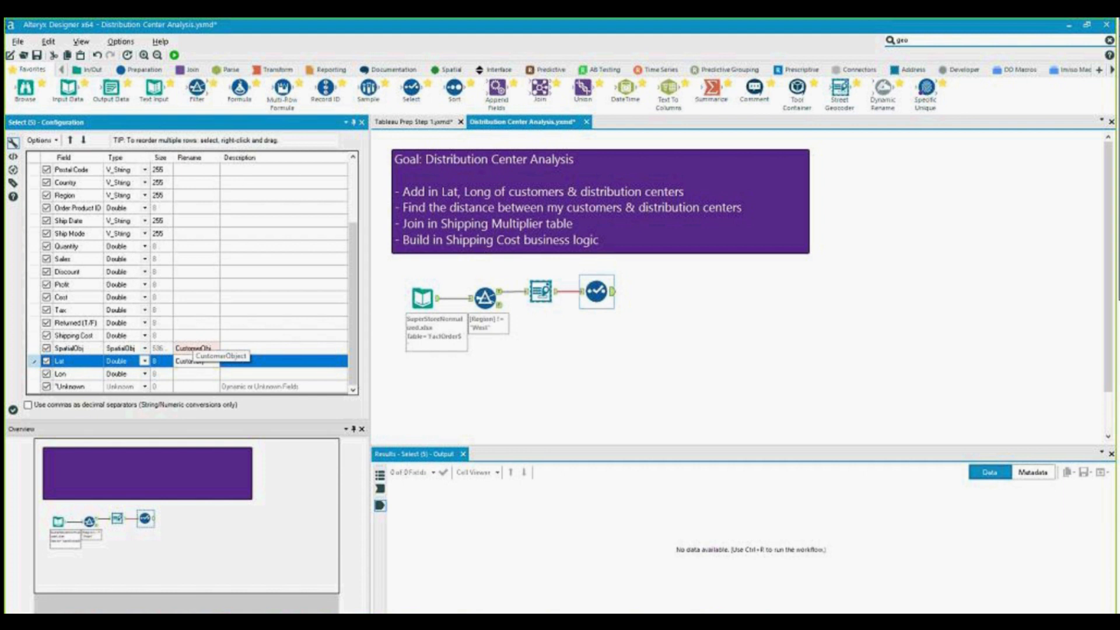
pyautogui.write('ustomer Lat')
pyautogui.click(208, 374)
pyautogui.write('Cu')
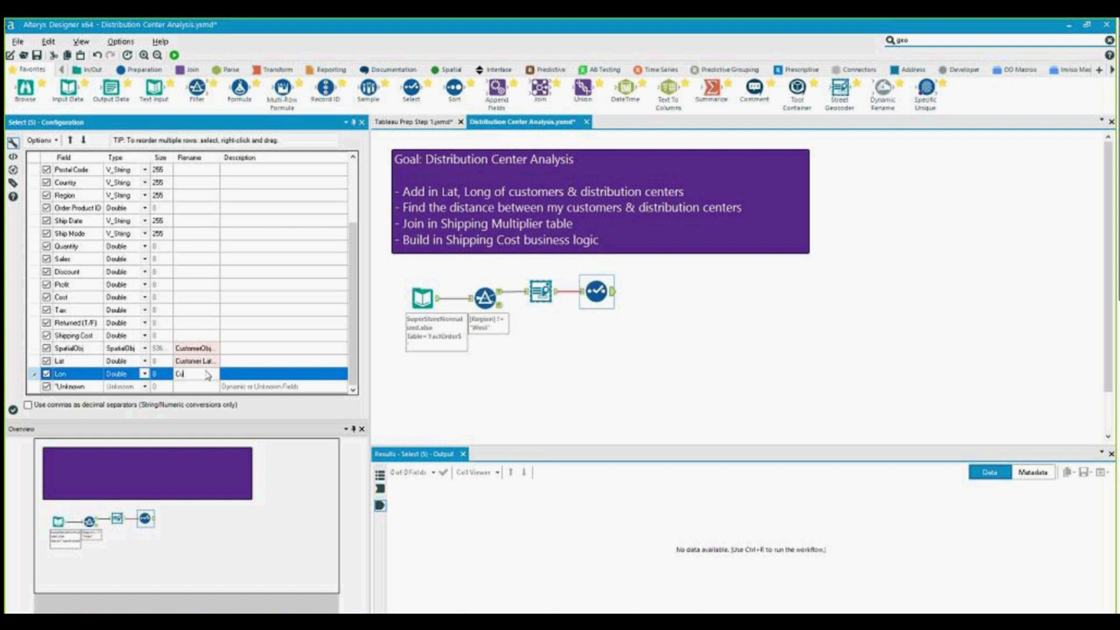
pyautogui.write('stomer Longitude')
pyautogui.click(610, 372)
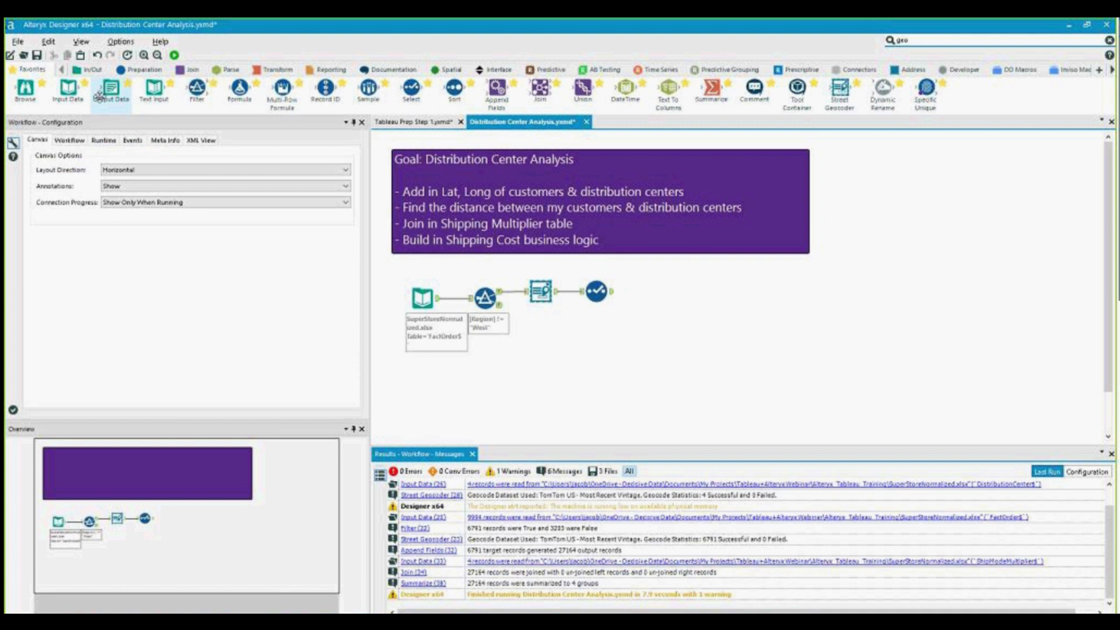
# Step: Add a second Input Data tool below the order input, reading the DistributionCenter$ table of SuperStoreNormalized.xlsx
pyautogui.moveTo(69, 89); pyautogui.dragTo(423, 374)
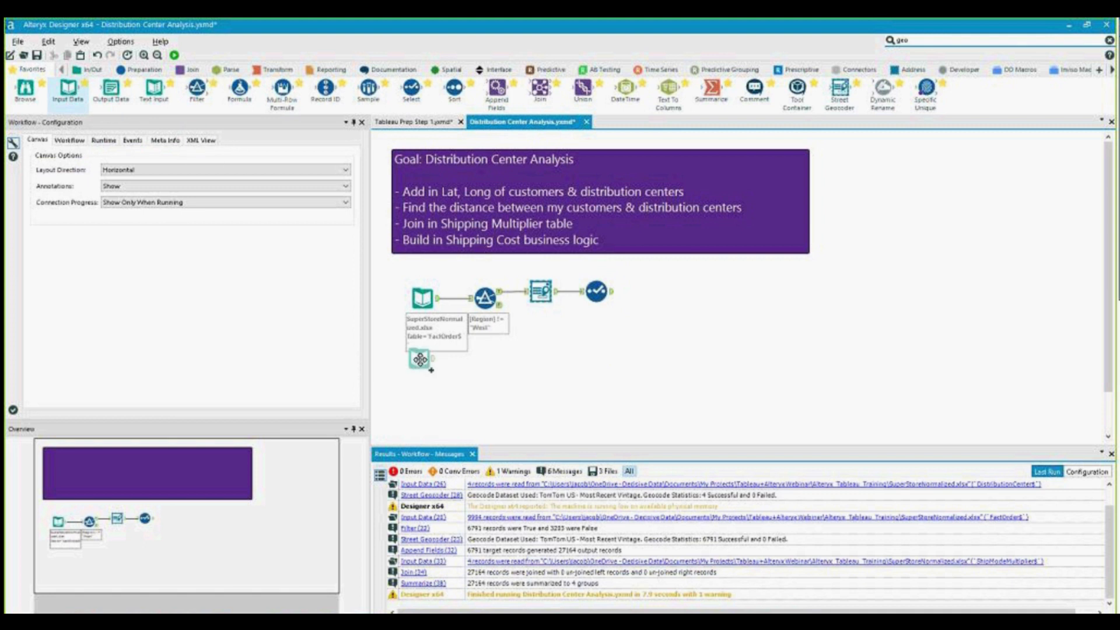
pyautogui.click(353, 151)
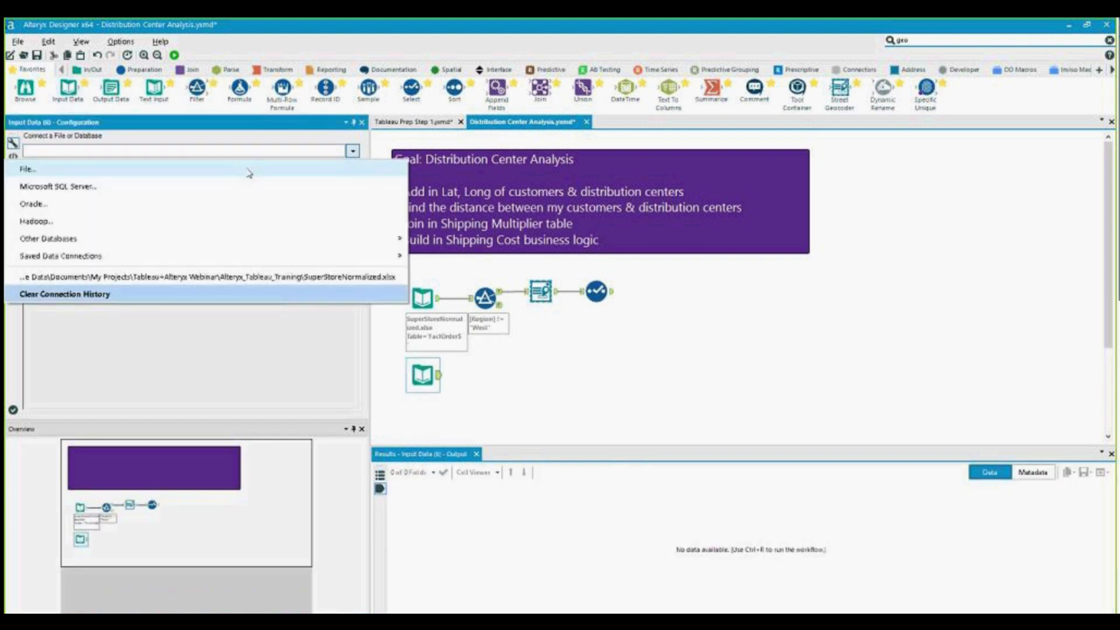
pyautogui.click(272, 174)
pyautogui.click(579, 208)
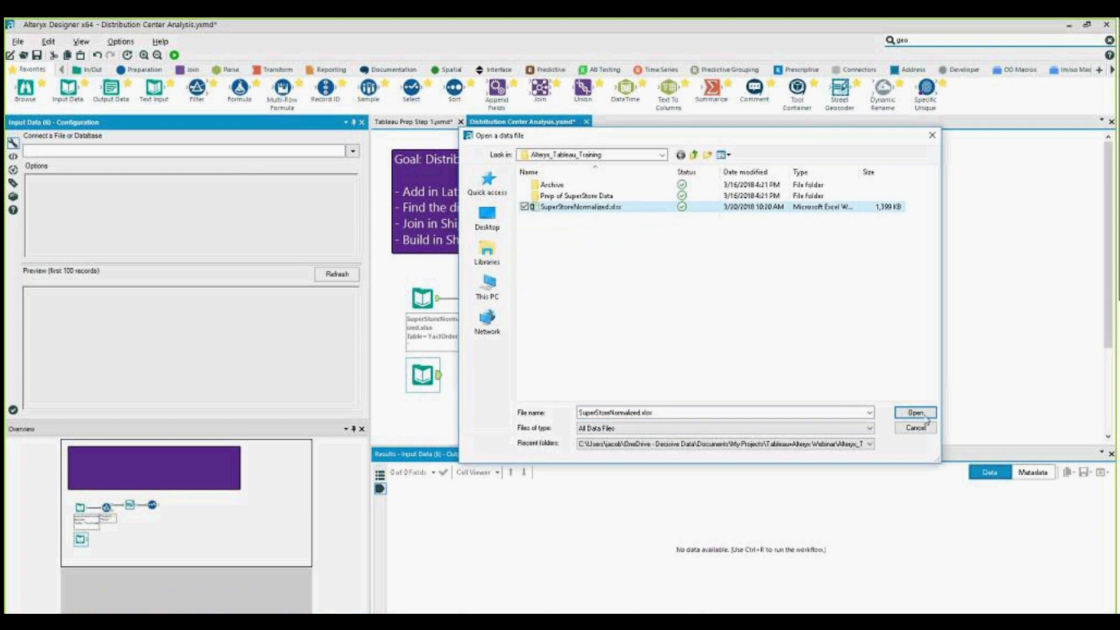
pyautogui.click(923, 413)
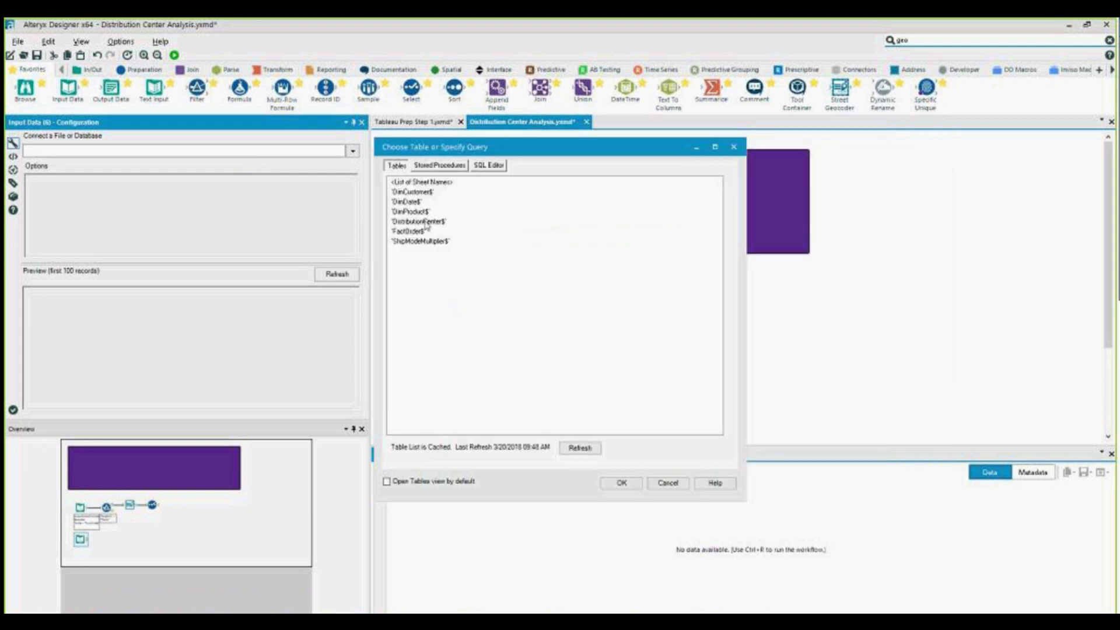
pyautogui.click(418, 221)
pyautogui.click(623, 483)
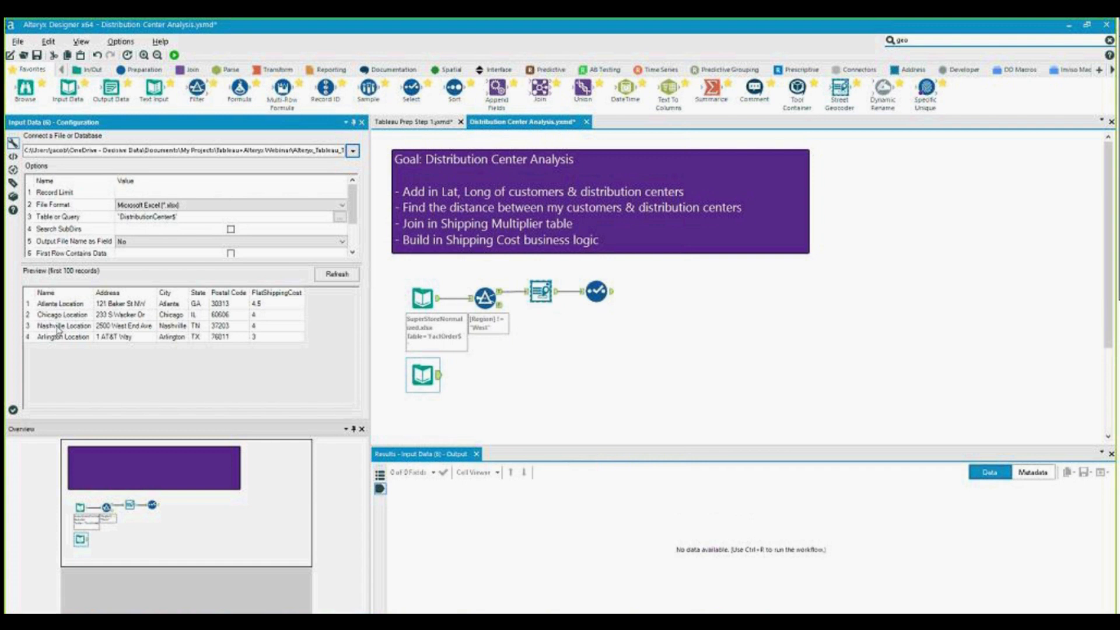
pyautogui.click(506, 397)
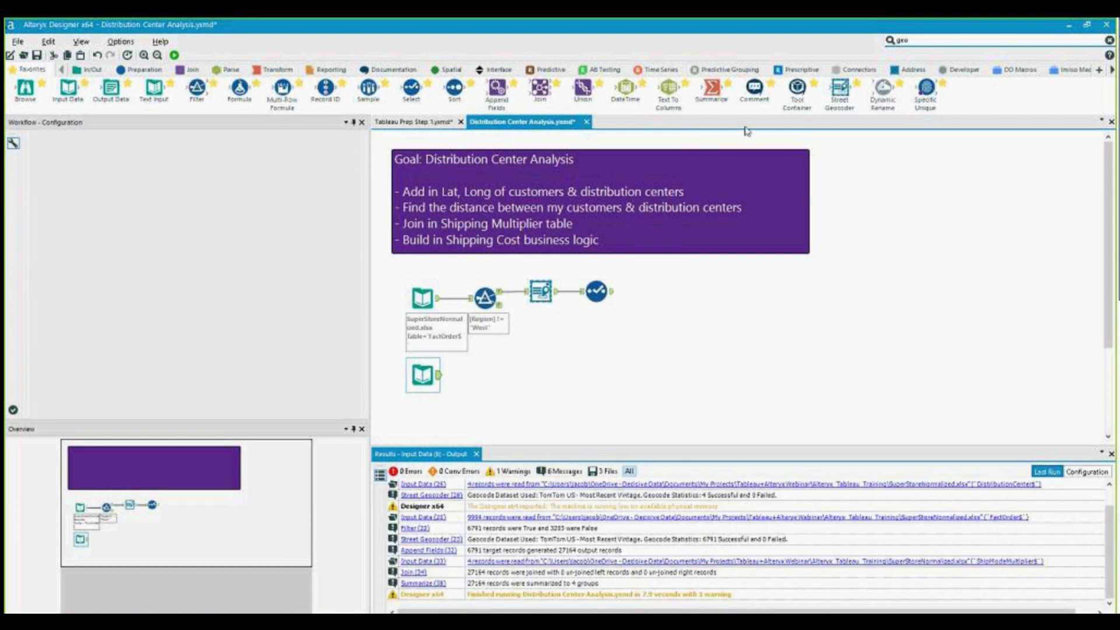
# Step: Connect a Street Geocoder to the distribution center input and output only SpatialObj, Lat and Lon
pyautogui.moveTo(840, 88); pyautogui.dragTo(482, 376)
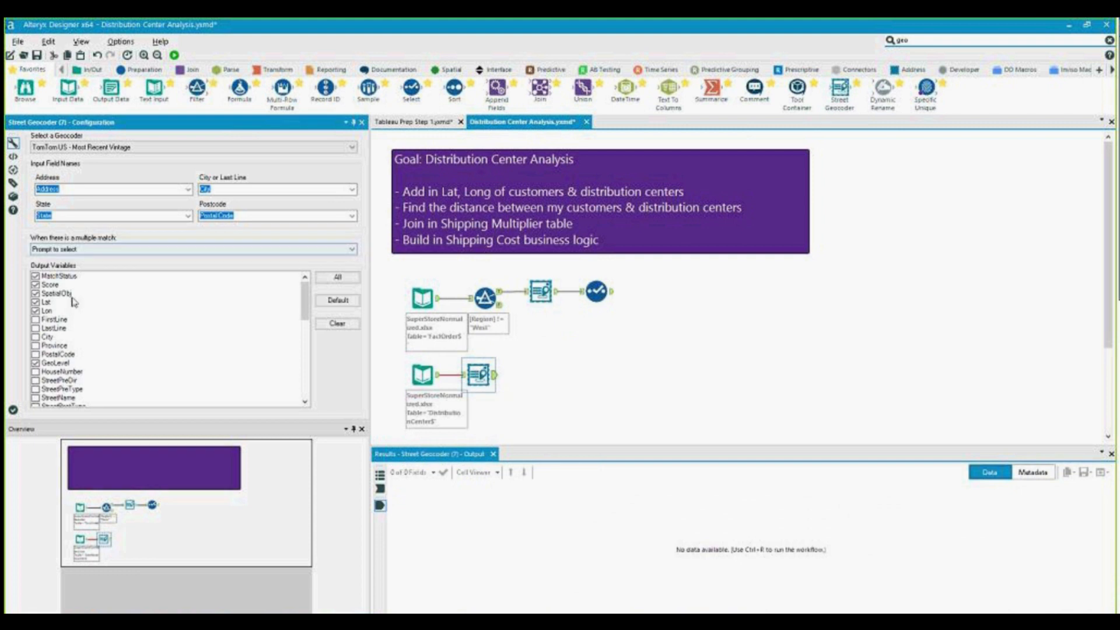
pyautogui.click(344, 322)
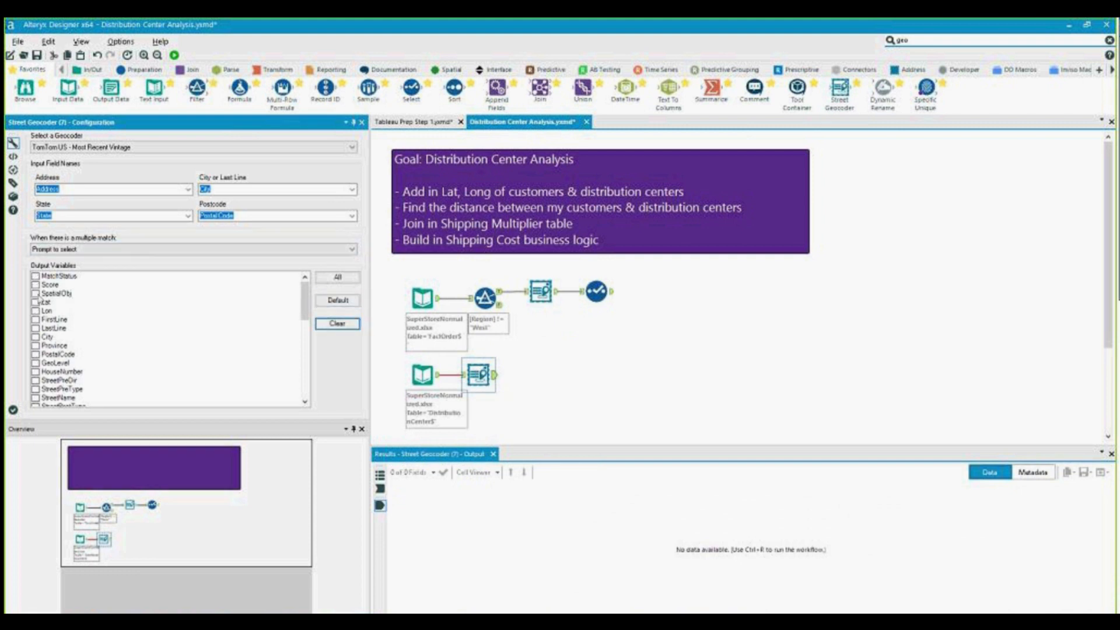
pyautogui.click(36, 293)
pyautogui.click(36, 302)
pyautogui.click(35, 310)
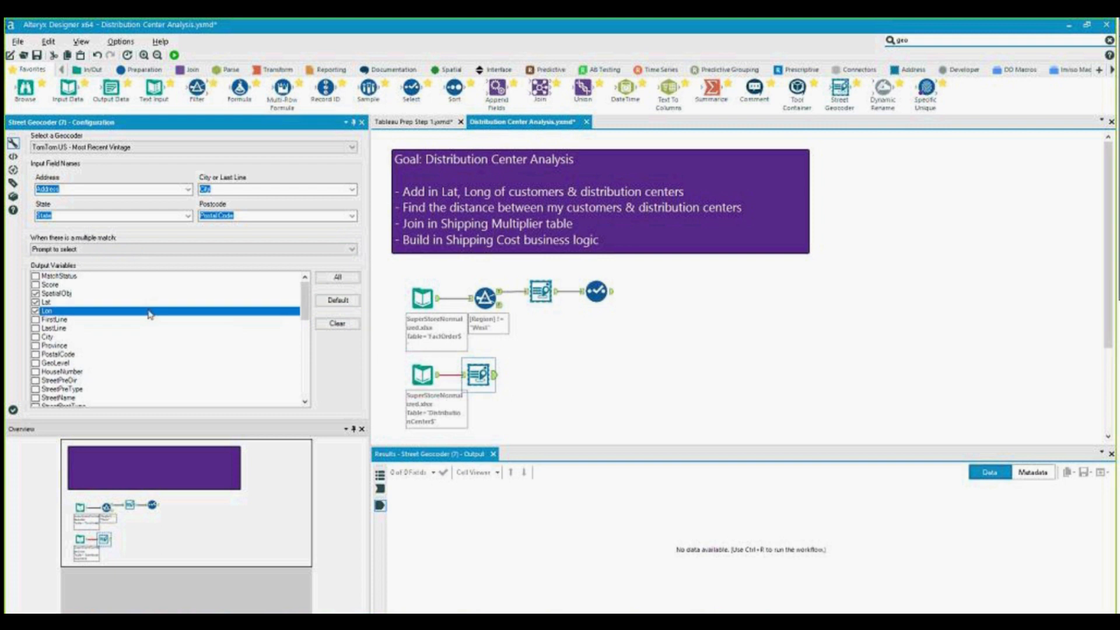
pyautogui.click(582, 387)
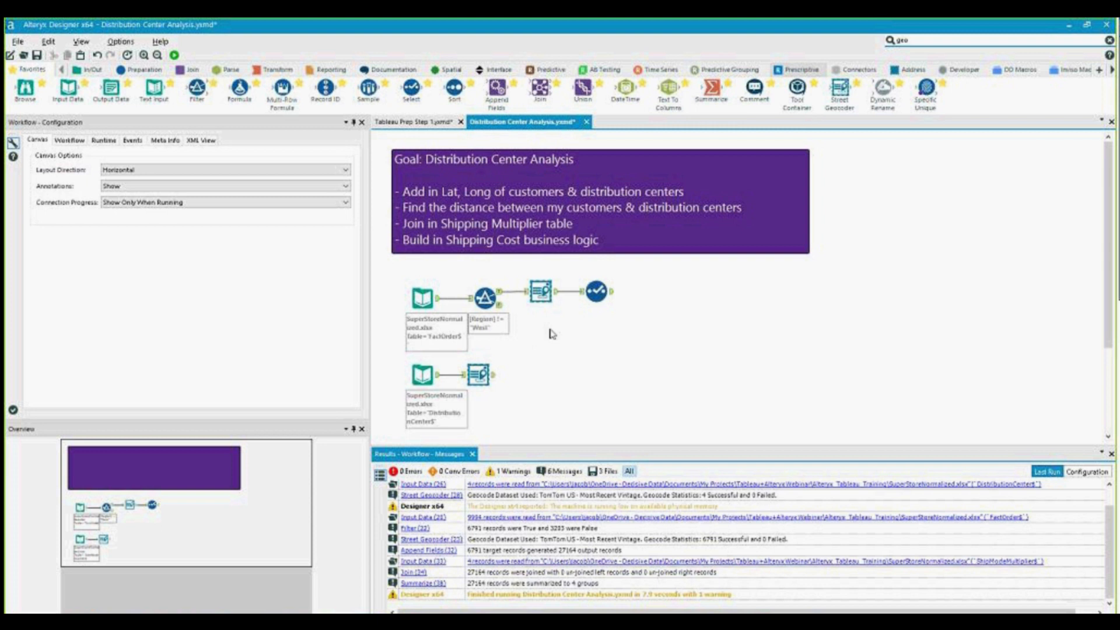
# Step: Add a Dynamic Rename after the distribution center geocoder that adds the prefix DIST_ to all fields except SpatialObj, Lat and Lon
pyautogui.click(438, 379)
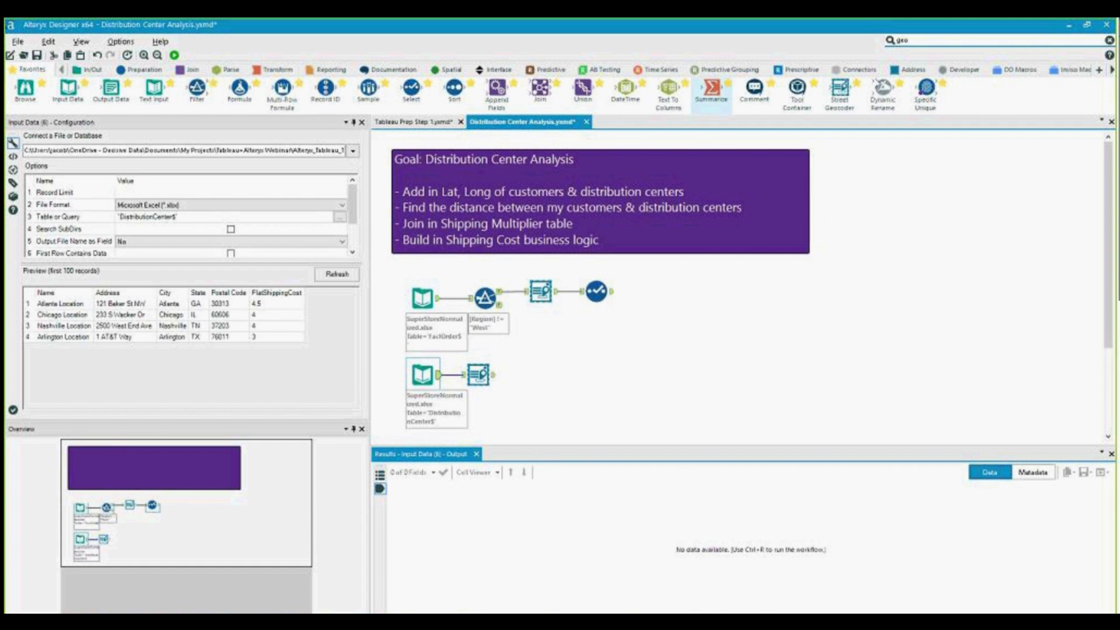
pyautogui.moveTo(883, 90); pyautogui.dragTo(533, 381)
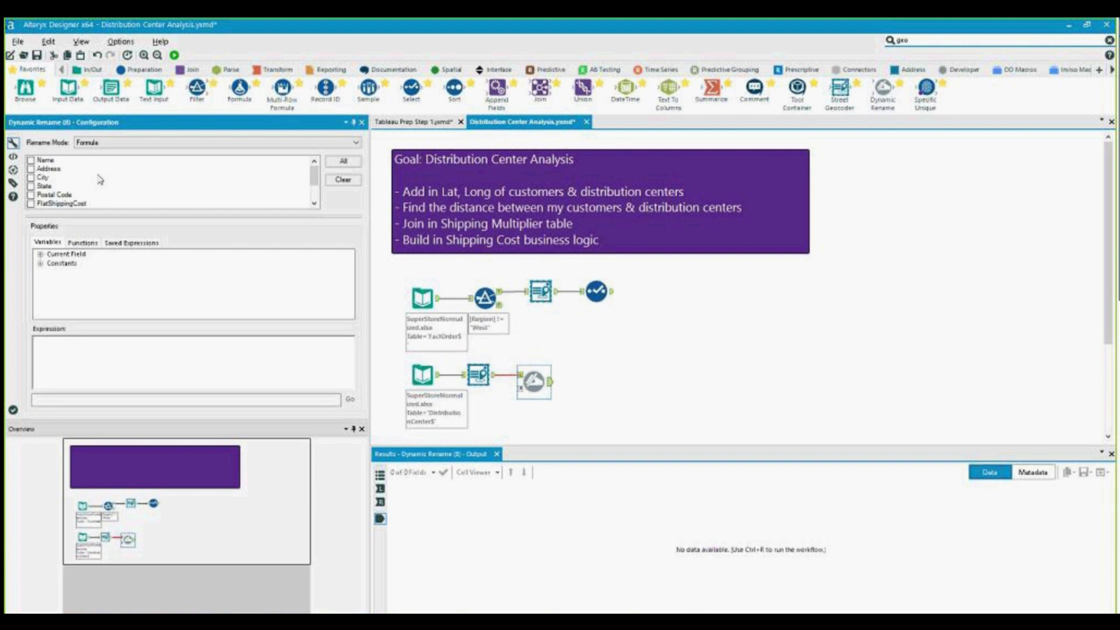
pyautogui.click(106, 144)
pyautogui.click(110, 160)
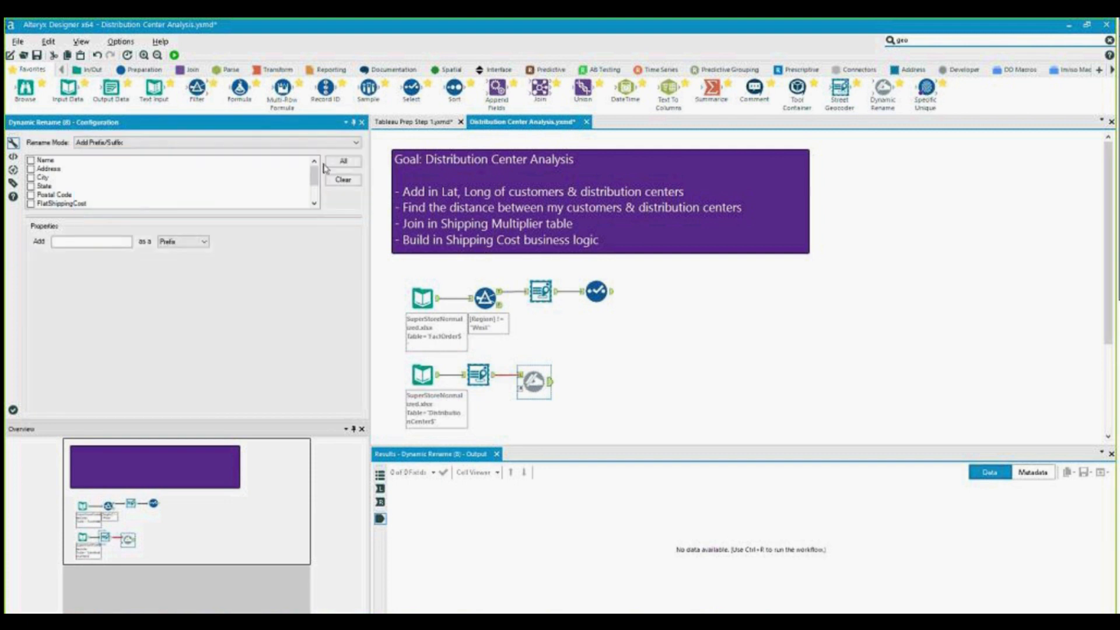
pyautogui.scroll(-2, 231, 193)
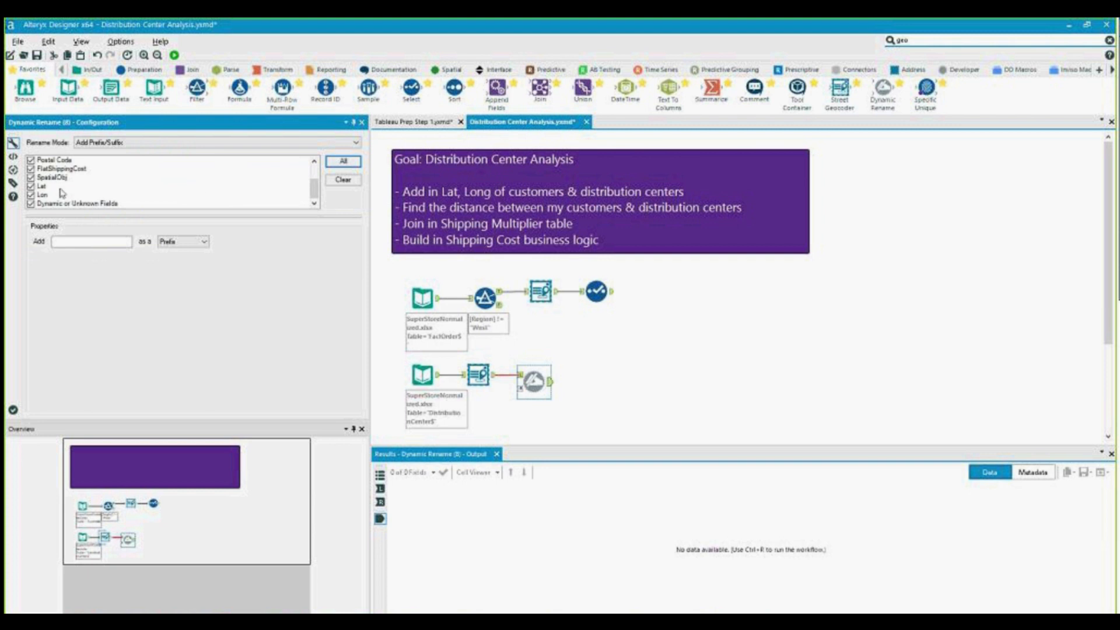
pyautogui.click(31, 186)
pyautogui.click(31, 195)
pyautogui.click(88, 241)
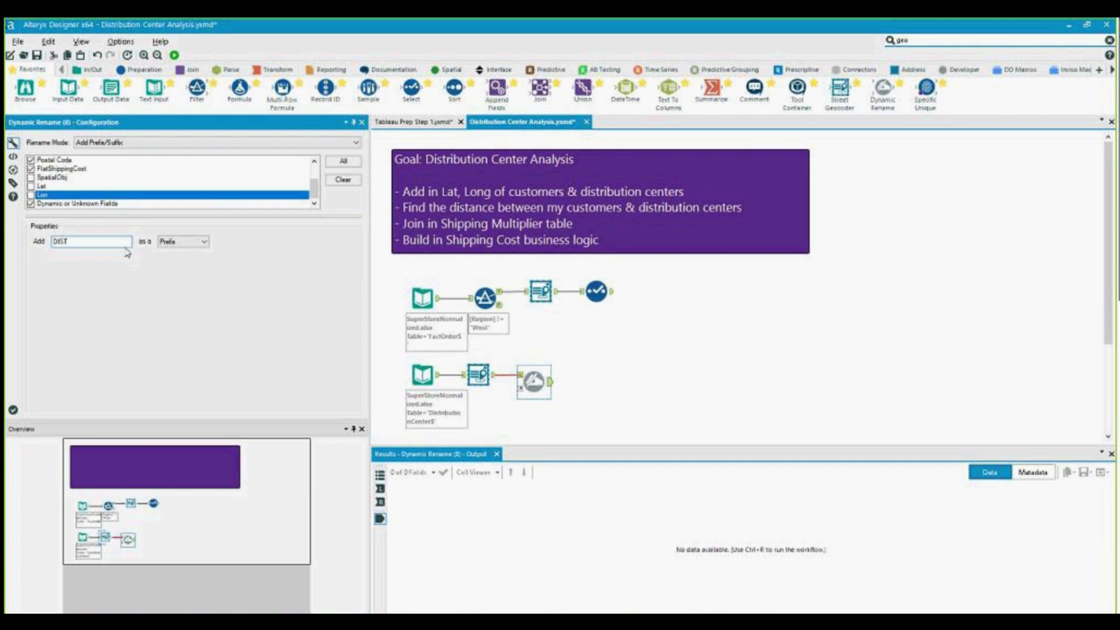
pyautogui.write('DIST_')
pyautogui.hotkey('ctrl', 'r')
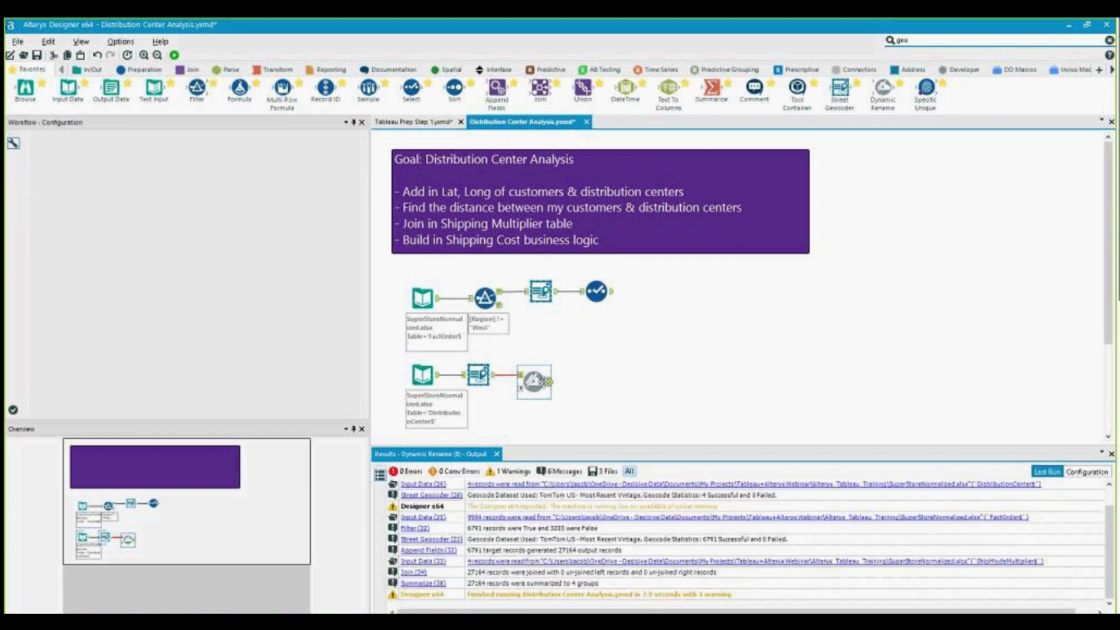
# Step: Attach Browse tools to the Select and Dynamic Rename outputs and run the workflow, accepting the first geocoder match for all addresses
pyautogui.click(554, 388)
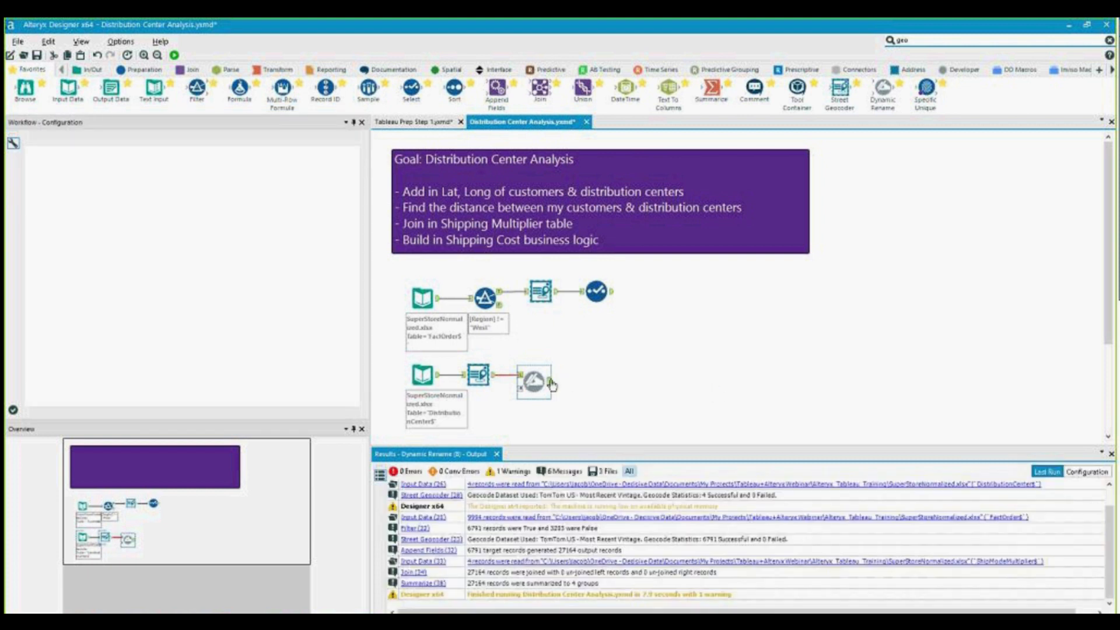
pyautogui.click(596, 291)
pyautogui.hotkey('ctrl', 'shift', 'b')
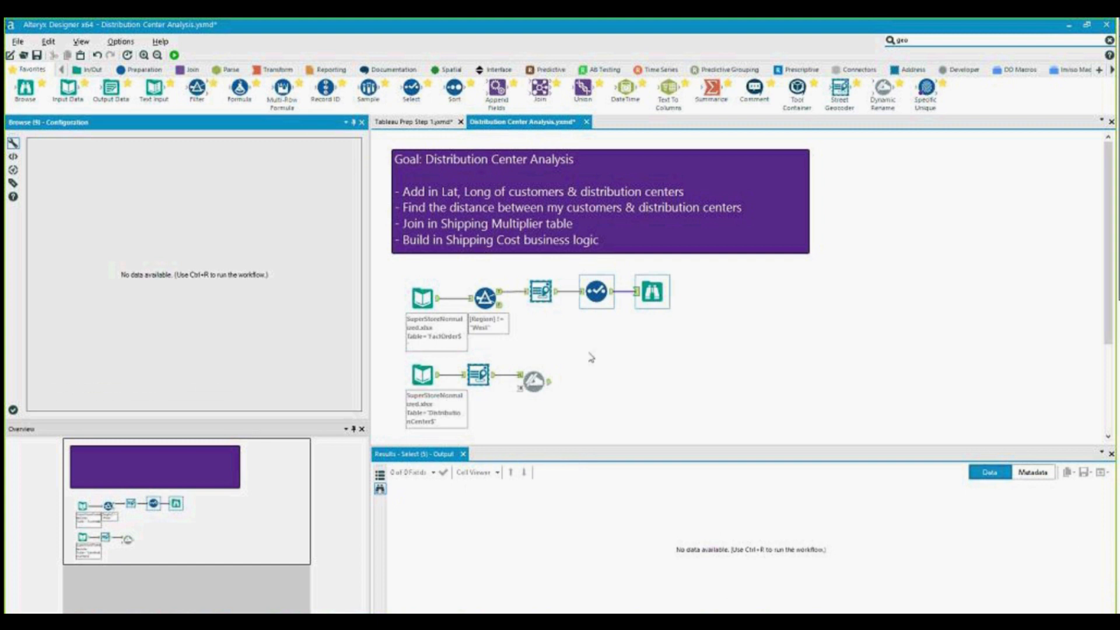
pyautogui.click(534, 382)
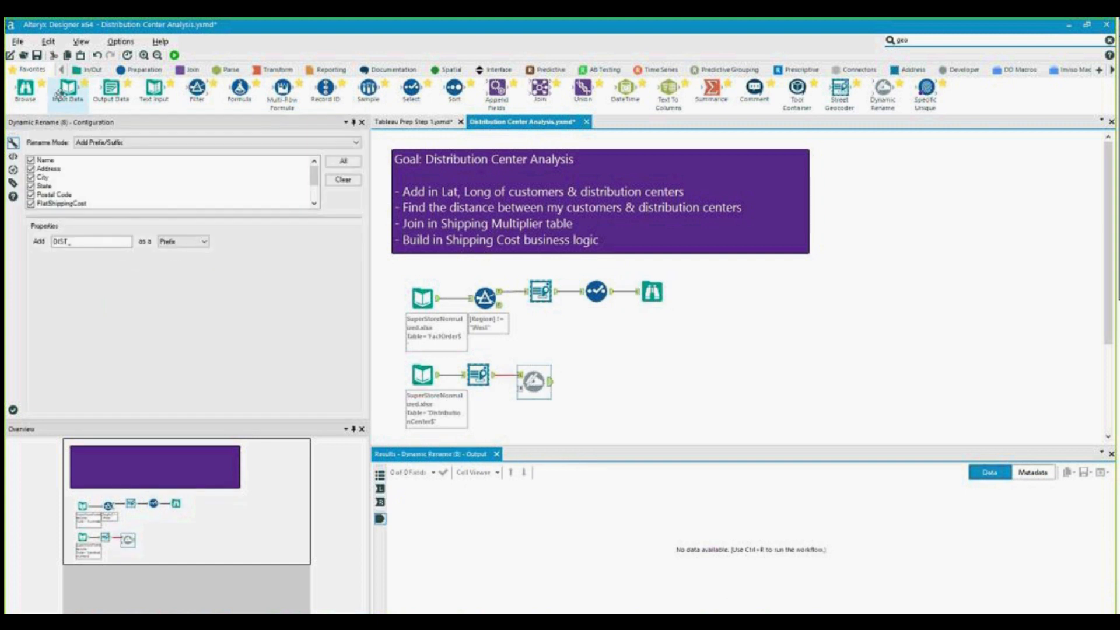
pyautogui.moveTo(25, 87); pyautogui.dragTo(594, 380)
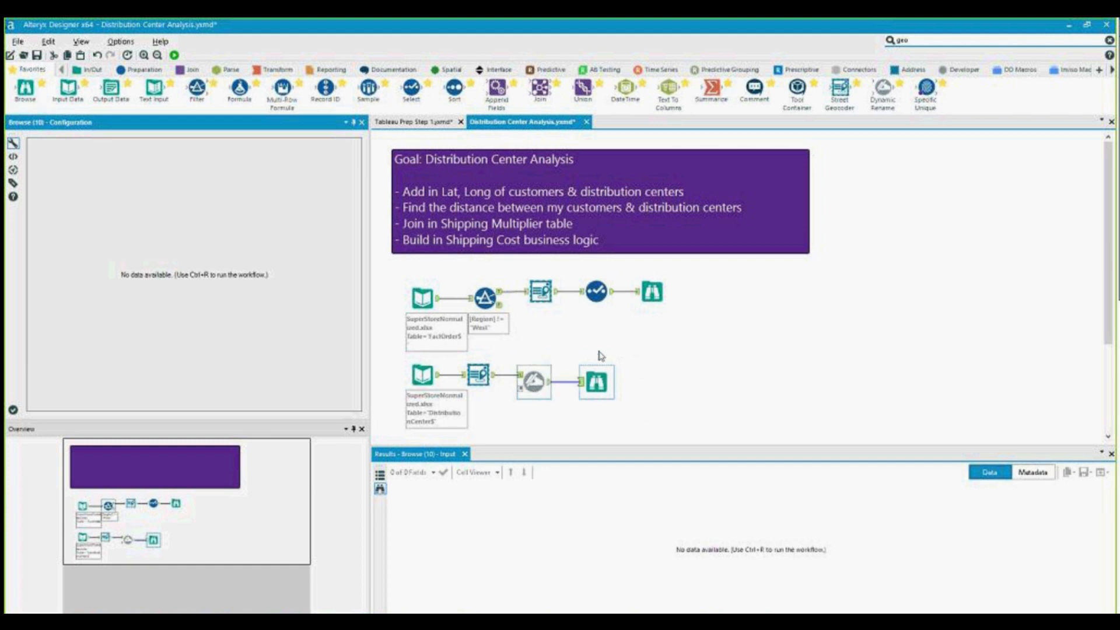
pyautogui.hotkey('ctrl', 'r')
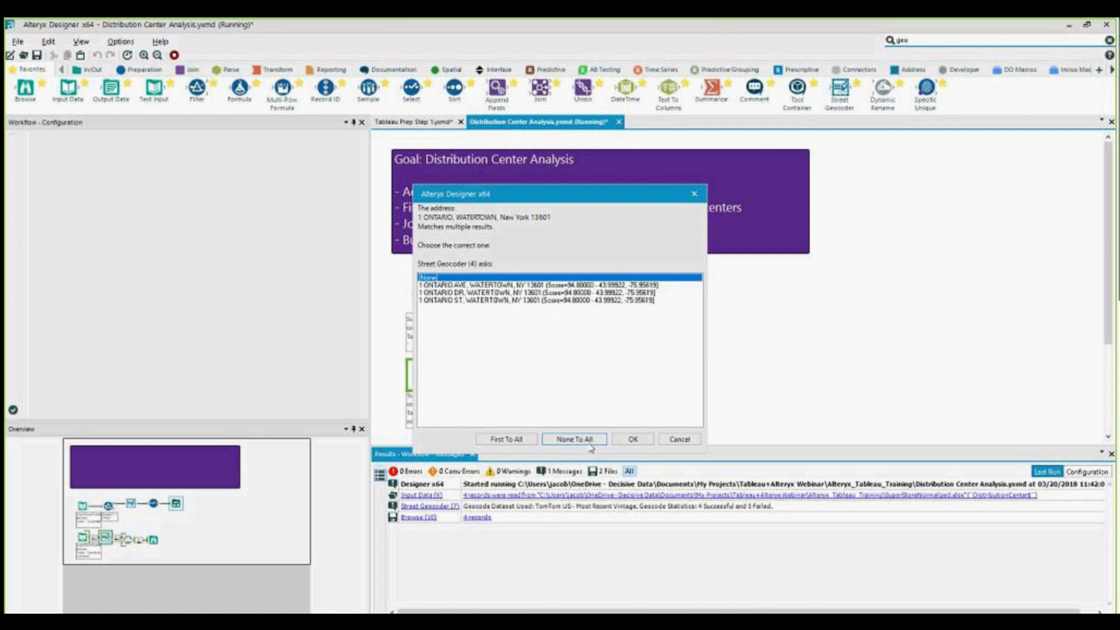
pyautogui.click(506, 439)
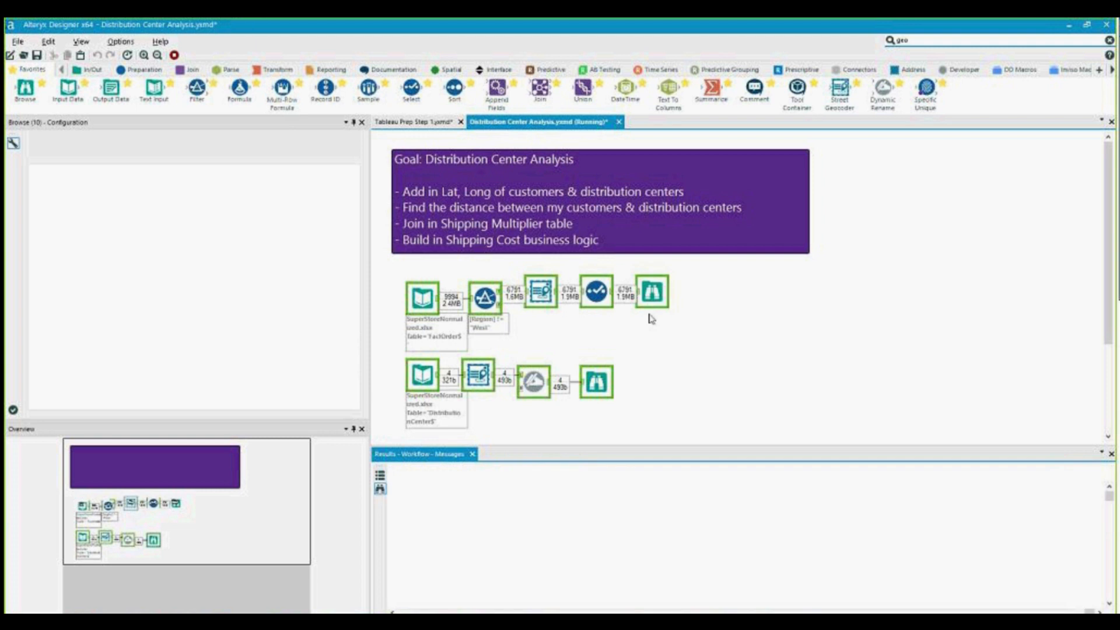
# Step: Set the base map of the distribution center Browse to TomTom US - Most Recent Vintage
pyautogui.click(241, 173)
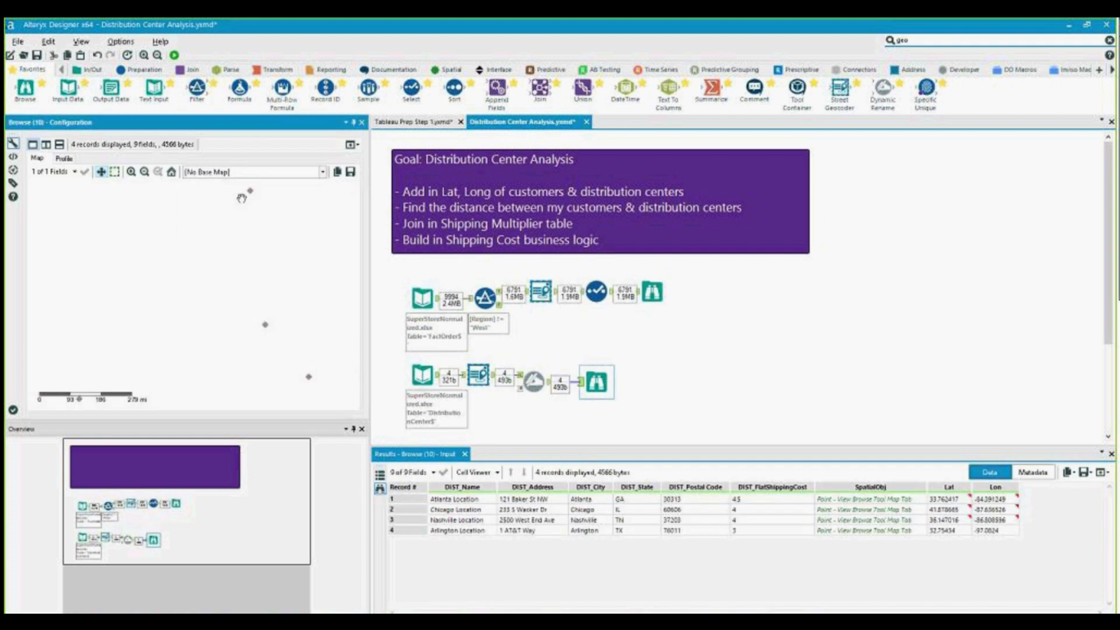
pyautogui.click(241, 172)
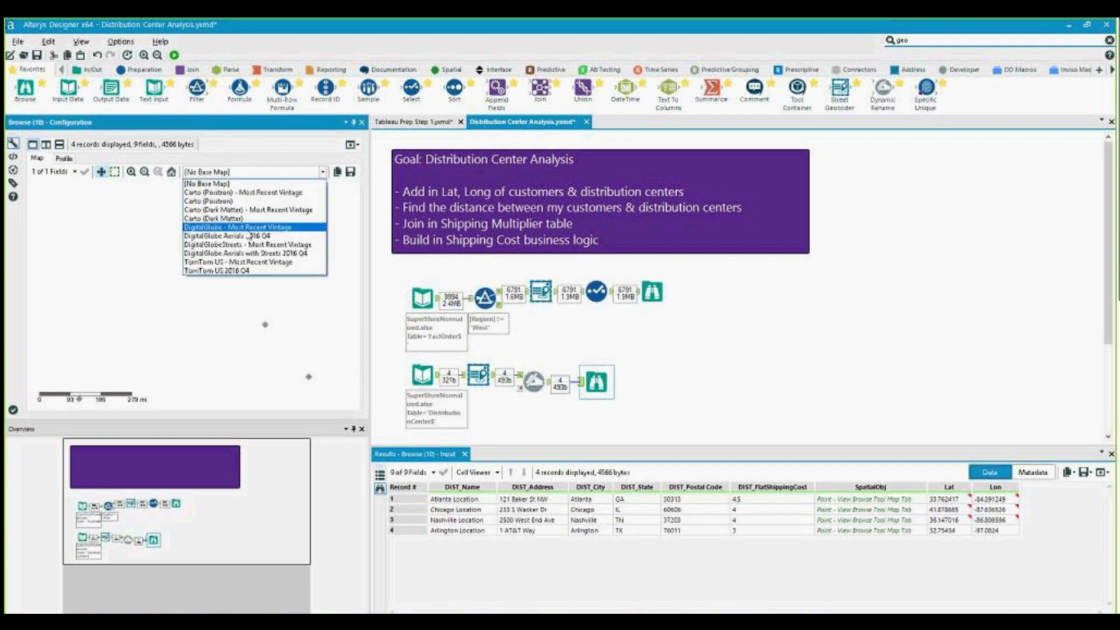
pyautogui.click(235, 262)
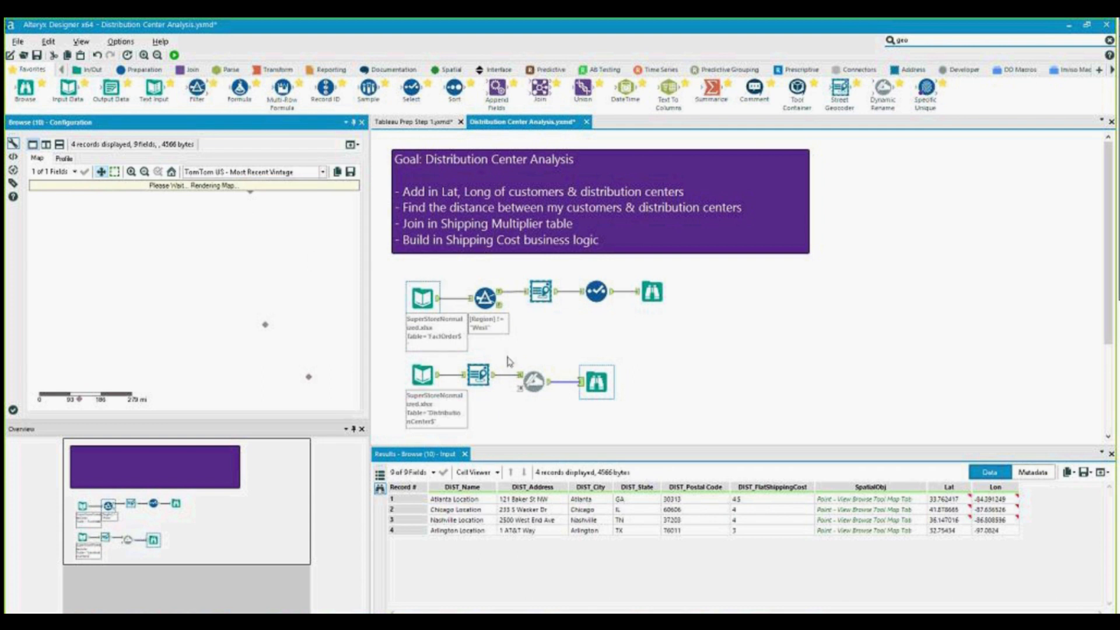
# Step: Set the base map of the customer Browse to TomTom US 2016 Q4 and return to the distribution center map
pyautogui.click(650, 299)
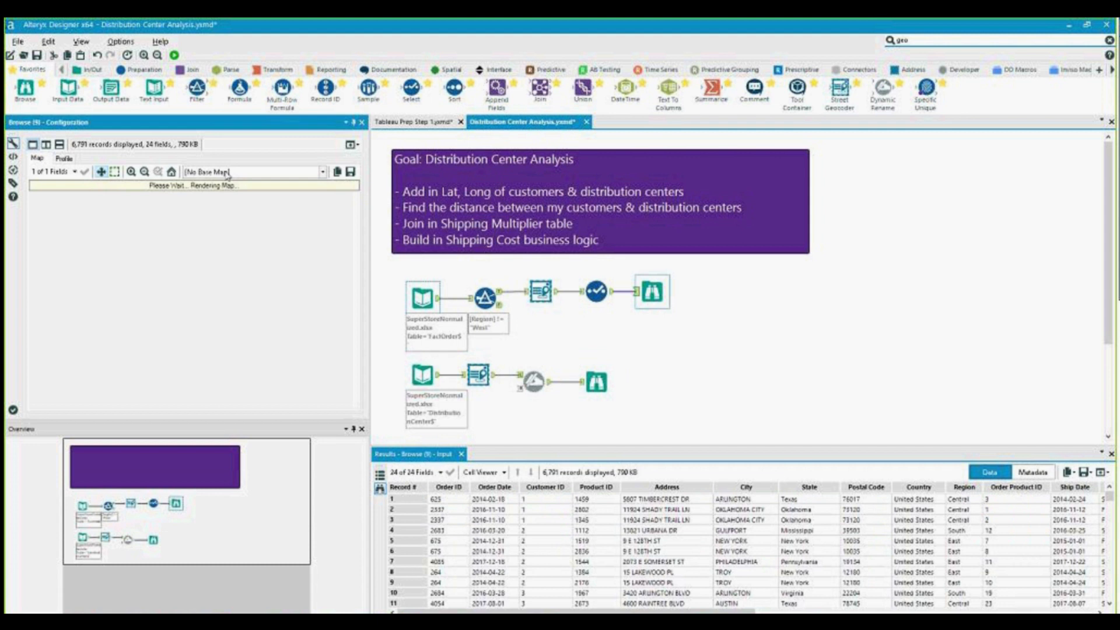
pyautogui.click(245, 171)
pyautogui.click(226, 272)
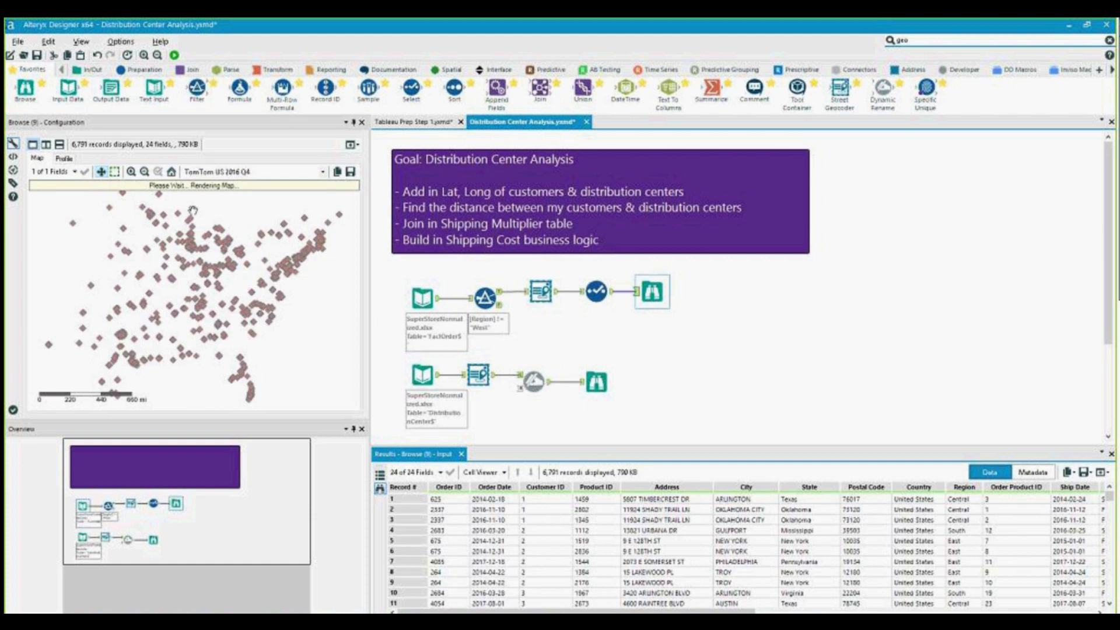
pyautogui.click(270, 176)
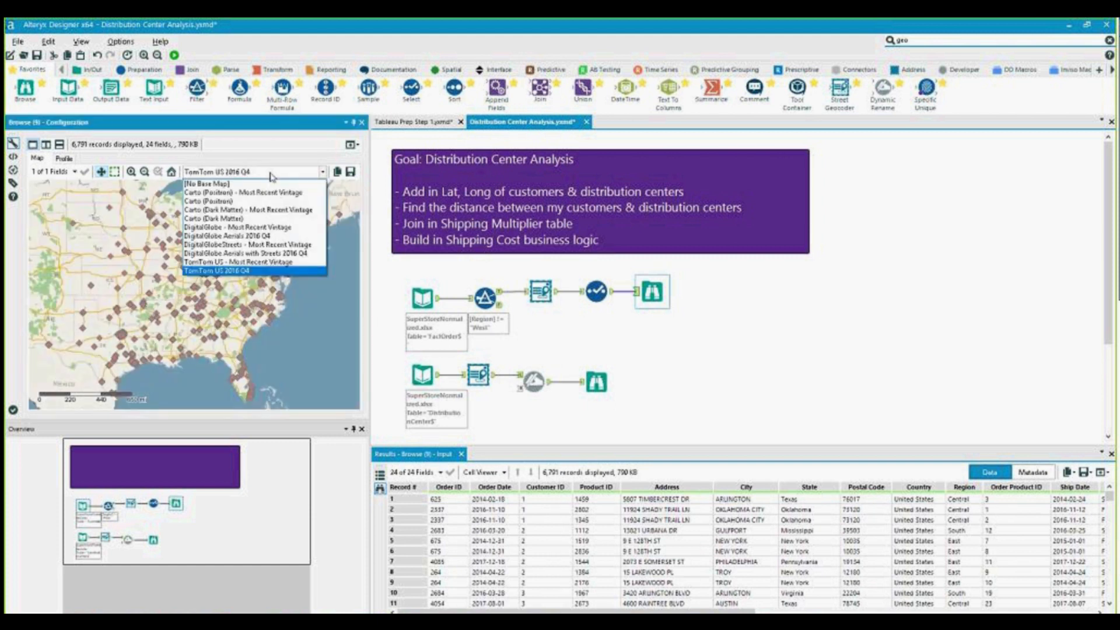
pyautogui.click(256, 270)
pyautogui.click(600, 388)
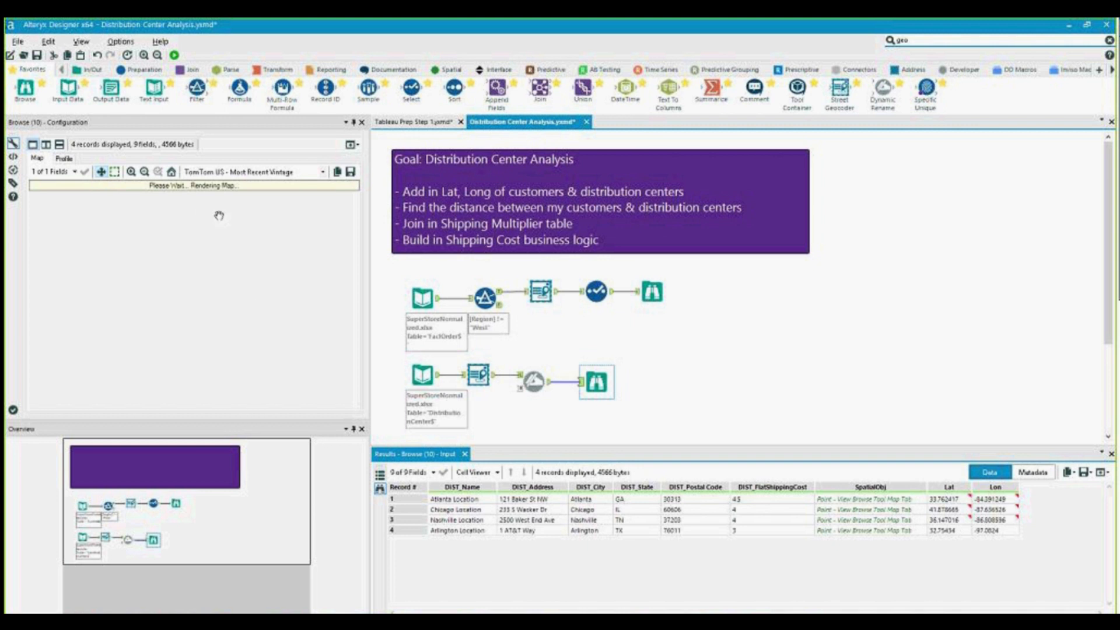
pyautogui.click(252, 283)
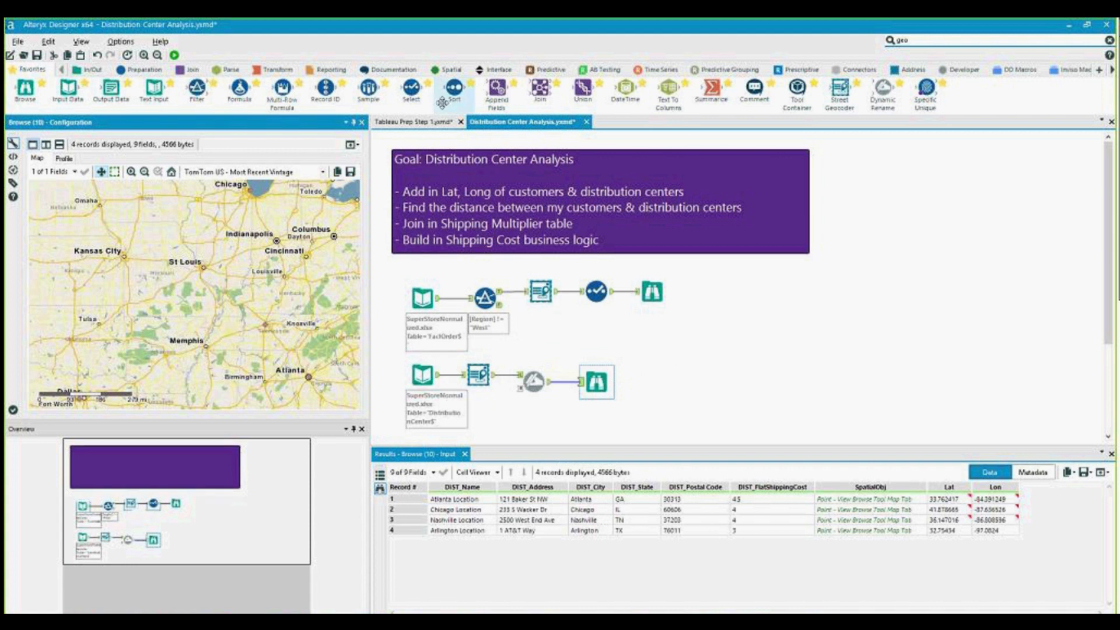
# Step: Insert a Select tool after the distribution center Dynamic Rename and rename SpatialObj to DistributionObject
pyautogui.moveTo(412, 88); pyautogui.dragTo(588, 380)
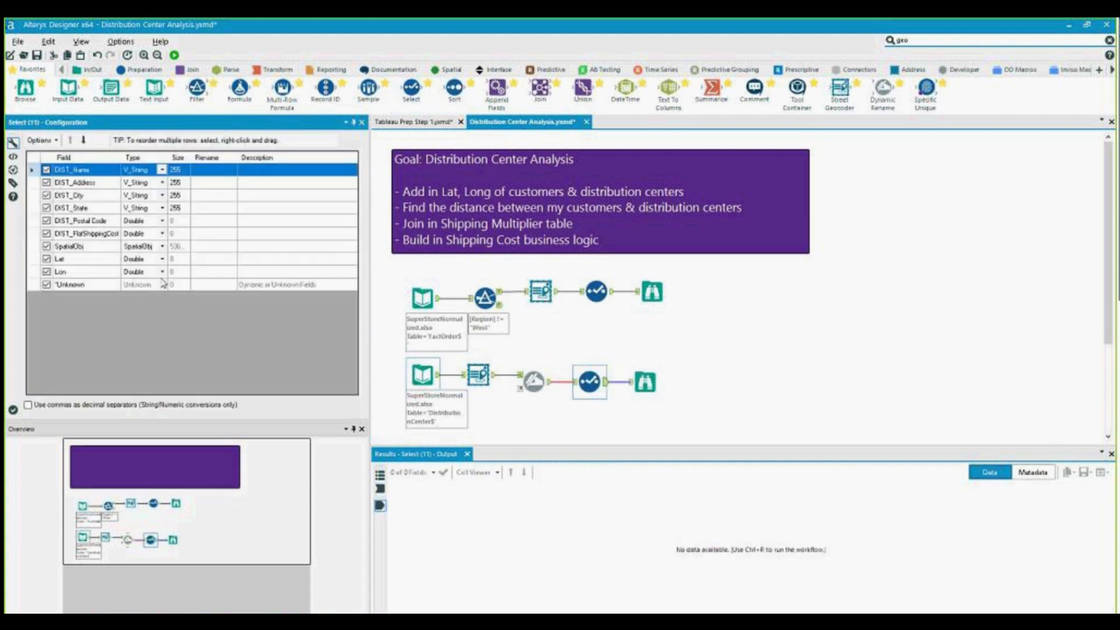
pyautogui.click(207, 246)
pyautogui.write('Distribution')
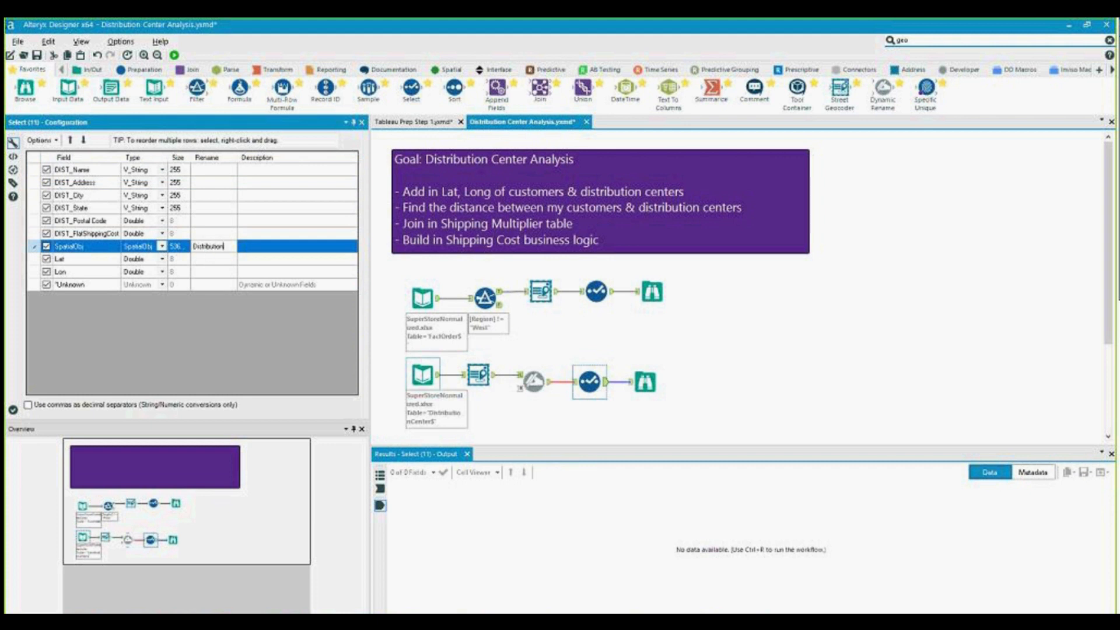
pyautogui.write('Center')
pyautogui.doubleClick(235, 248)
pyautogui.click(232, 246)
pyautogui.press('BackSpace')
pyautogui.press('BackSpace')
pyautogui.press('BackSpace')
pyautogui.write('Obj')
pyautogui.press('Tab')
# Step: Rename the distribution center field Lat to Distribution Latitude and Lon to Distribution Longitude
pyautogui.click(226, 259)
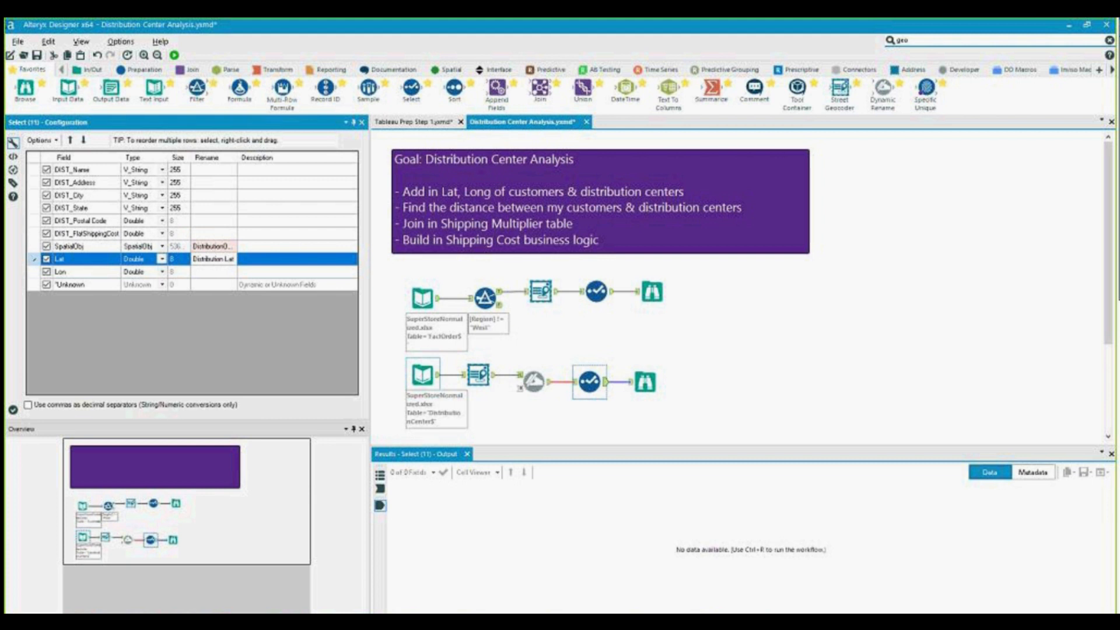
pyautogui.write('Distribution Latitude')
pyautogui.click(230, 272)
pyautogui.write('Dist')
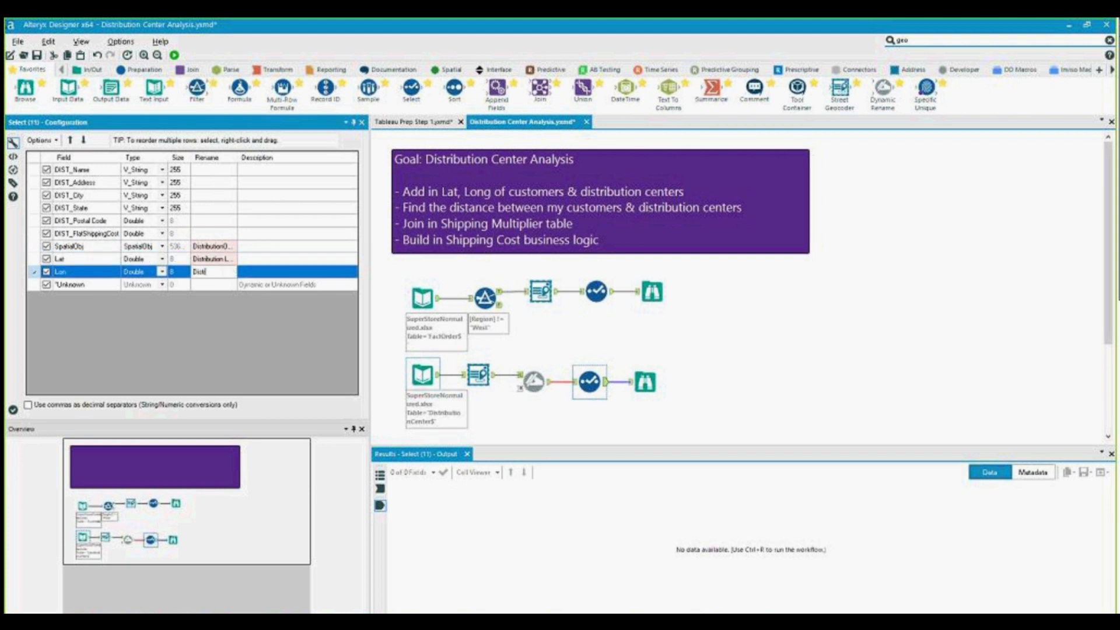
pyautogui.write('ribution Longitude')
pyautogui.click(675, 279)
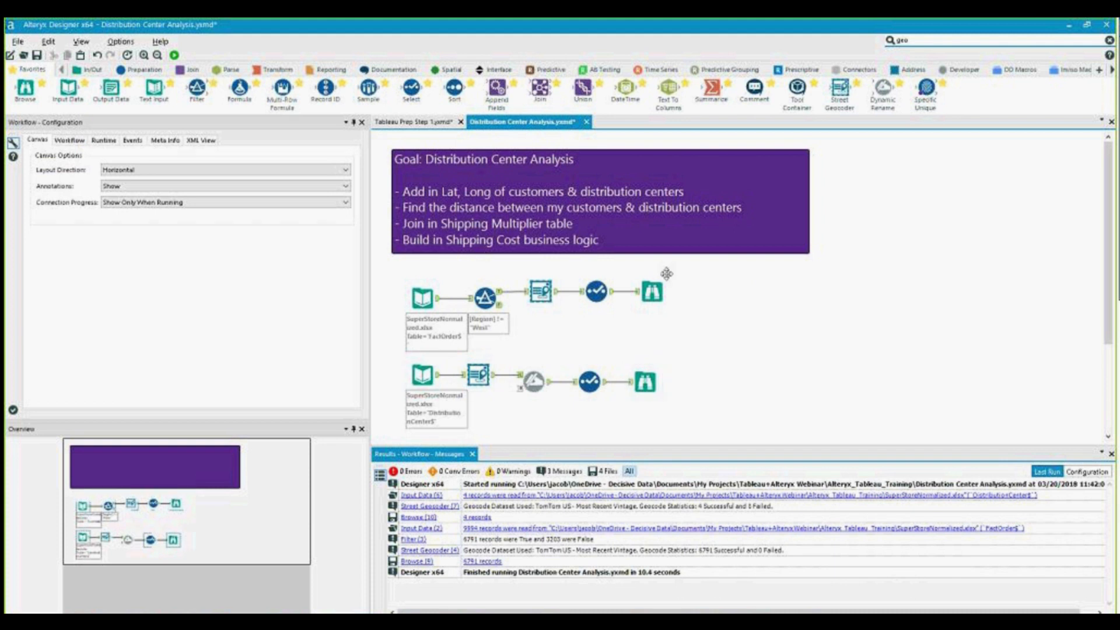
# Step: Replace the Browse tools with an Append Fields tool, using the customer stream as target and the distribution center stream as source
pyautogui.click(652, 292)
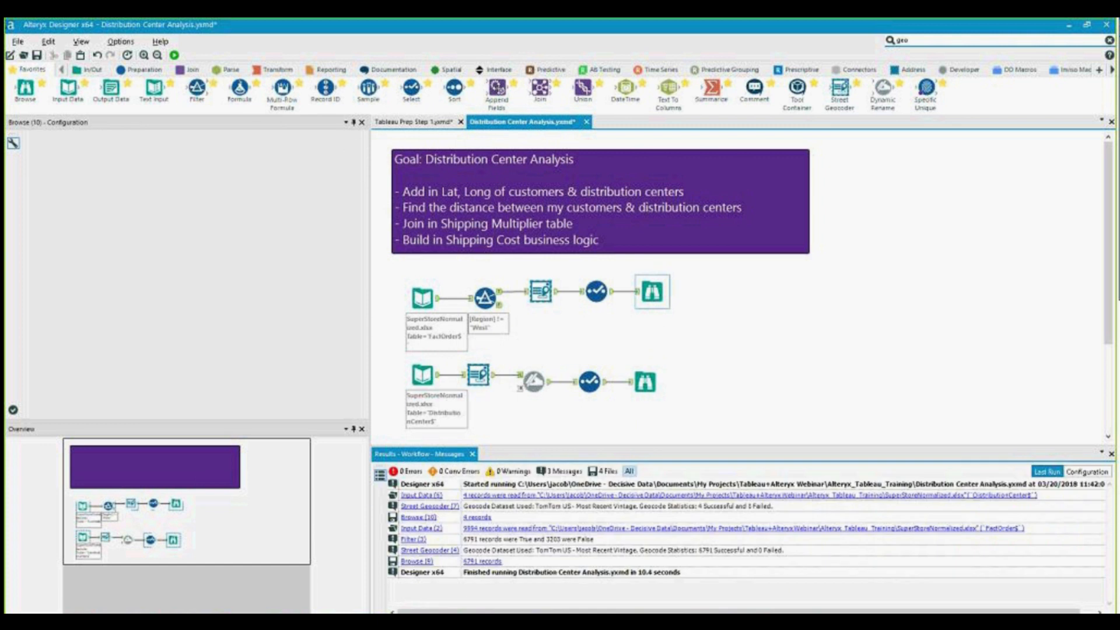
pyautogui.moveTo(496, 96); pyautogui.dragTo(666, 299)
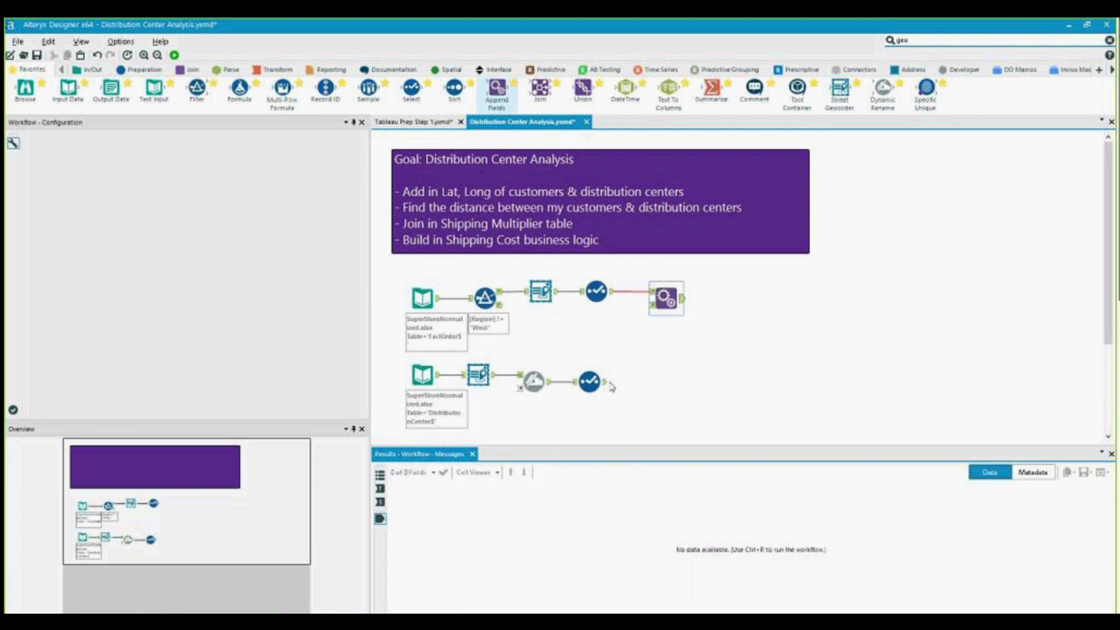
pyautogui.moveTo(605, 382); pyautogui.dragTo(650, 305)
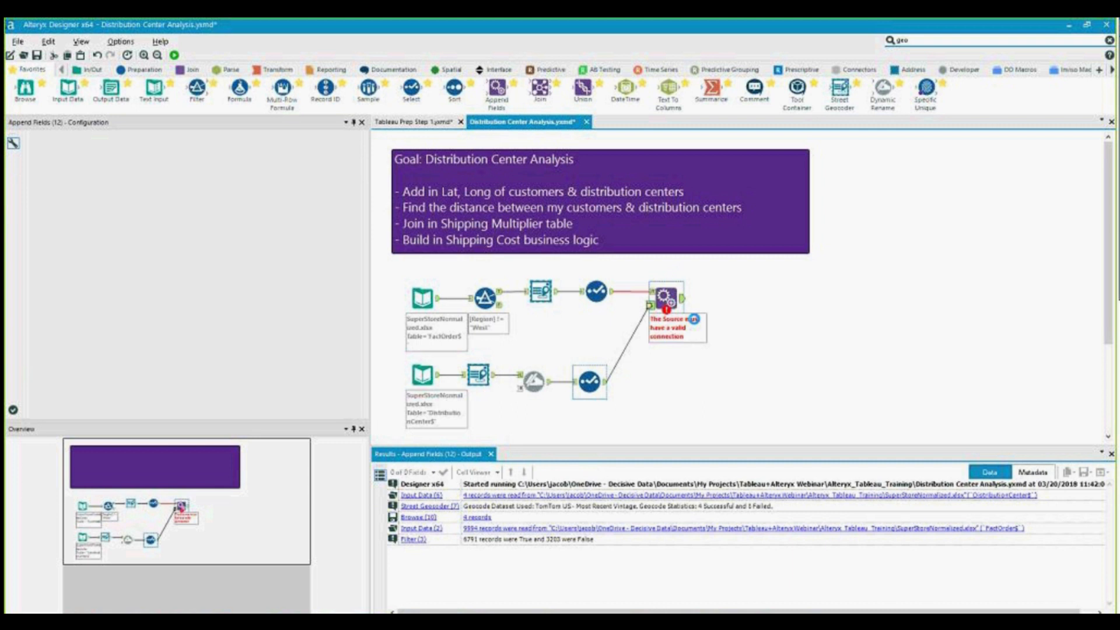
pyautogui.click(650, 305)
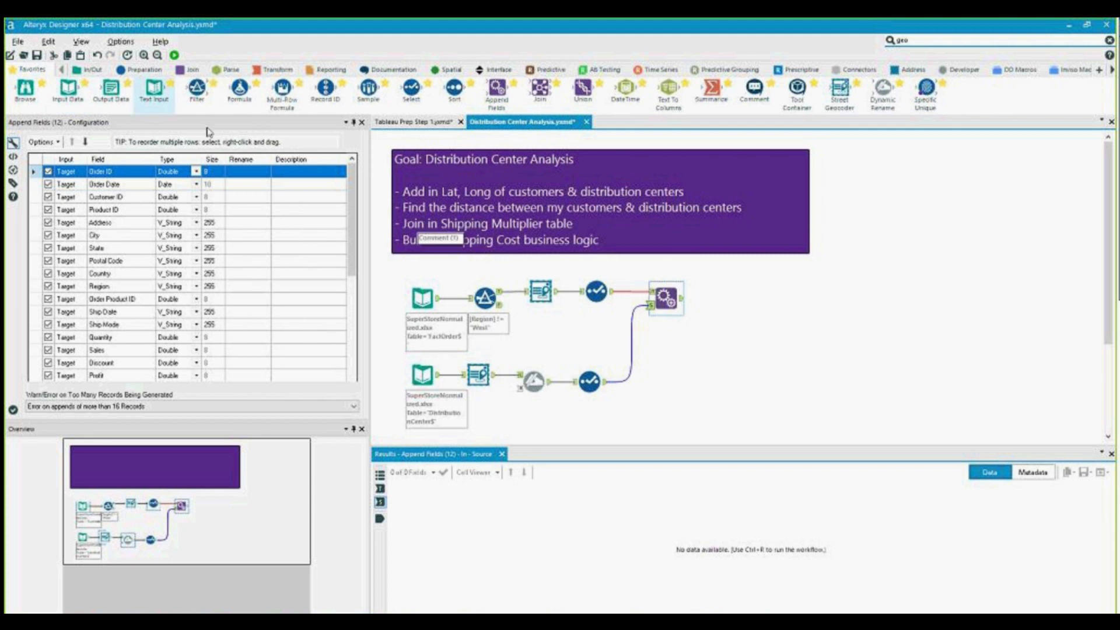
# Step: Add an Input Data tool below Append Fields that reads the ShipModeMultiplier$ sheet of SuperStoreNormalized.xlsx
pyautogui.moveTo(68, 87); pyautogui.dragTo(661, 353)
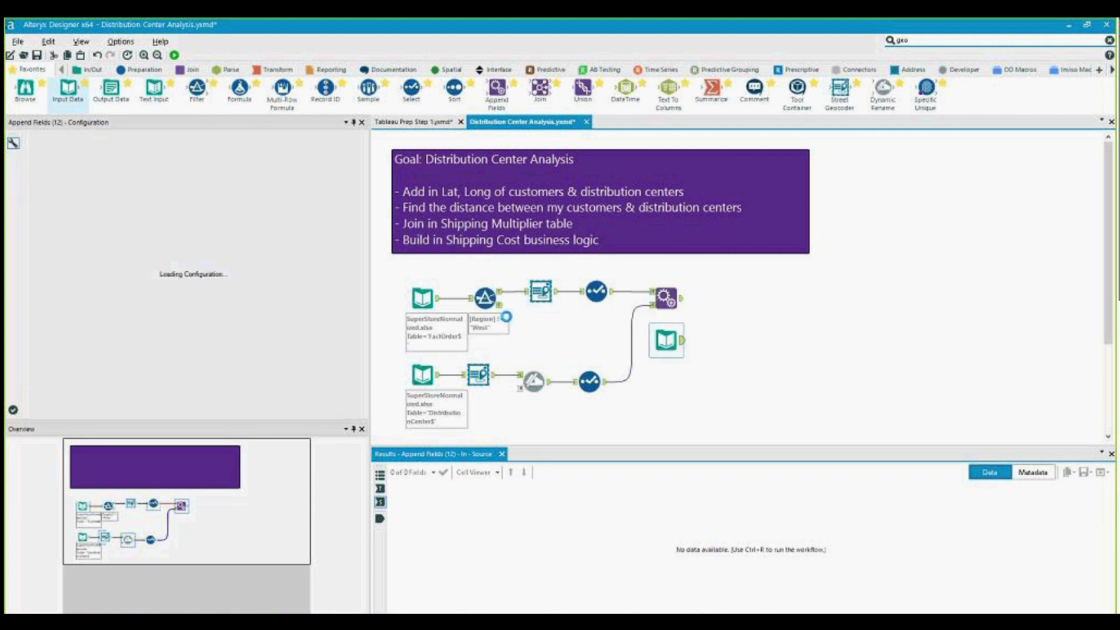
pyautogui.click(352, 150)
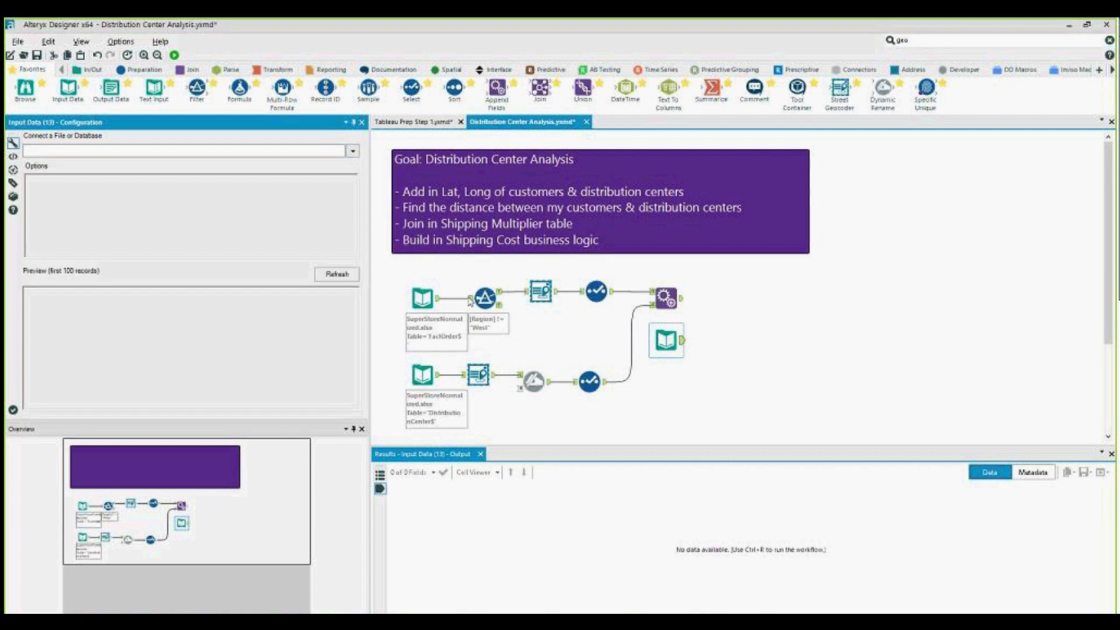
pyautogui.click(187, 170)
pyautogui.click(572, 209)
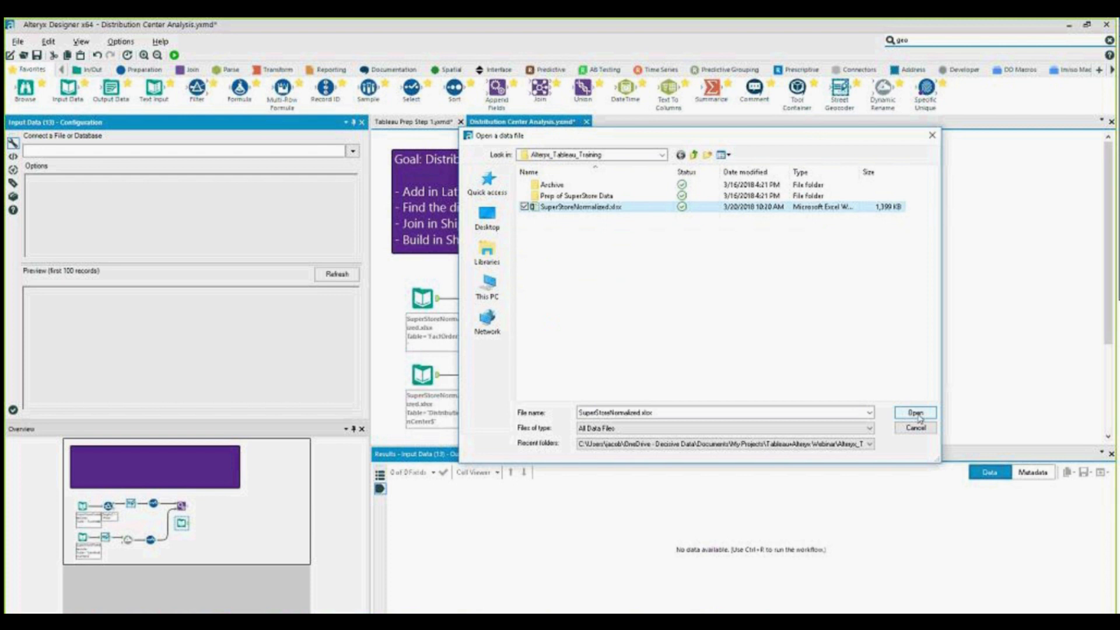
pyautogui.click(916, 413)
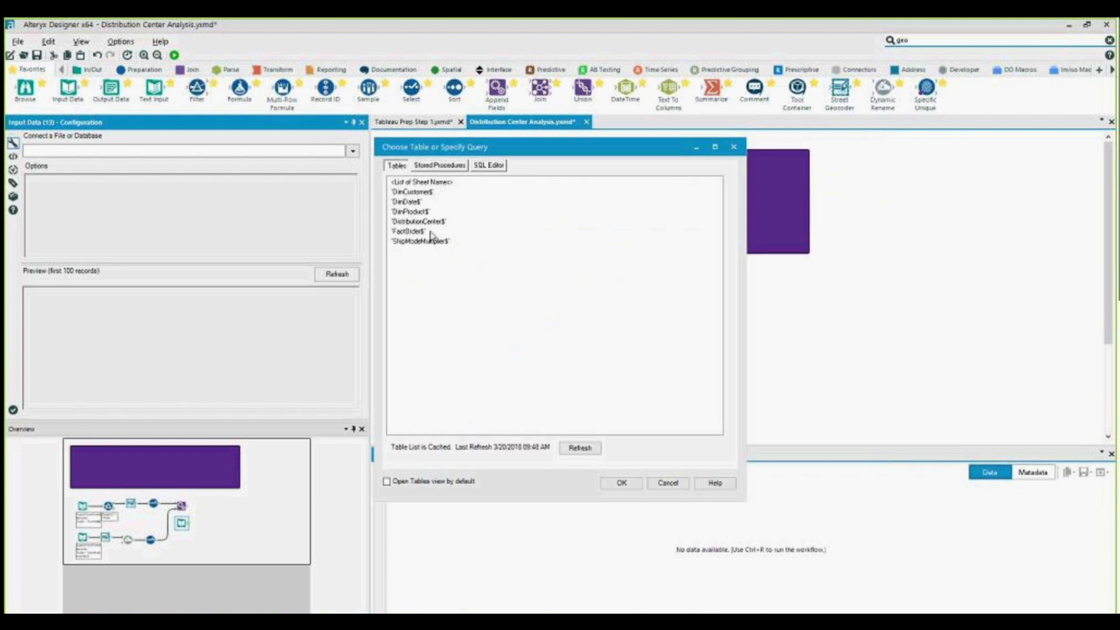
pyautogui.click(430, 239)
pyautogui.click(621, 482)
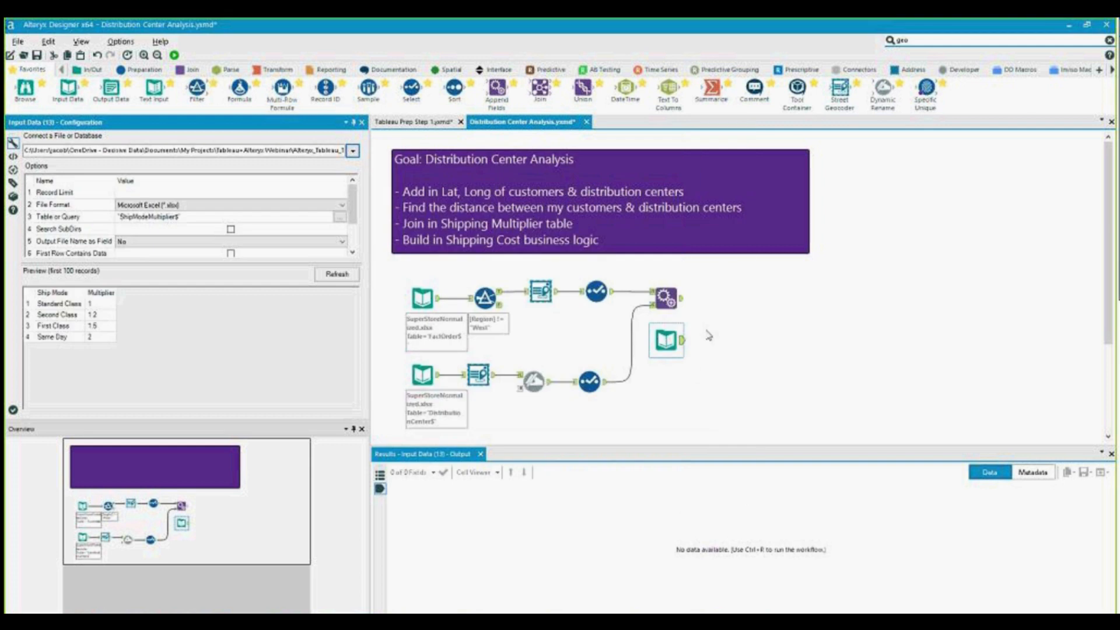
# Step: Join the Append Fields output with the multiplier table on Ship Mode and run the workflow, accepting the first geocoder match for all addresses
pyautogui.moveTo(540, 88); pyautogui.dragTo(735, 303)
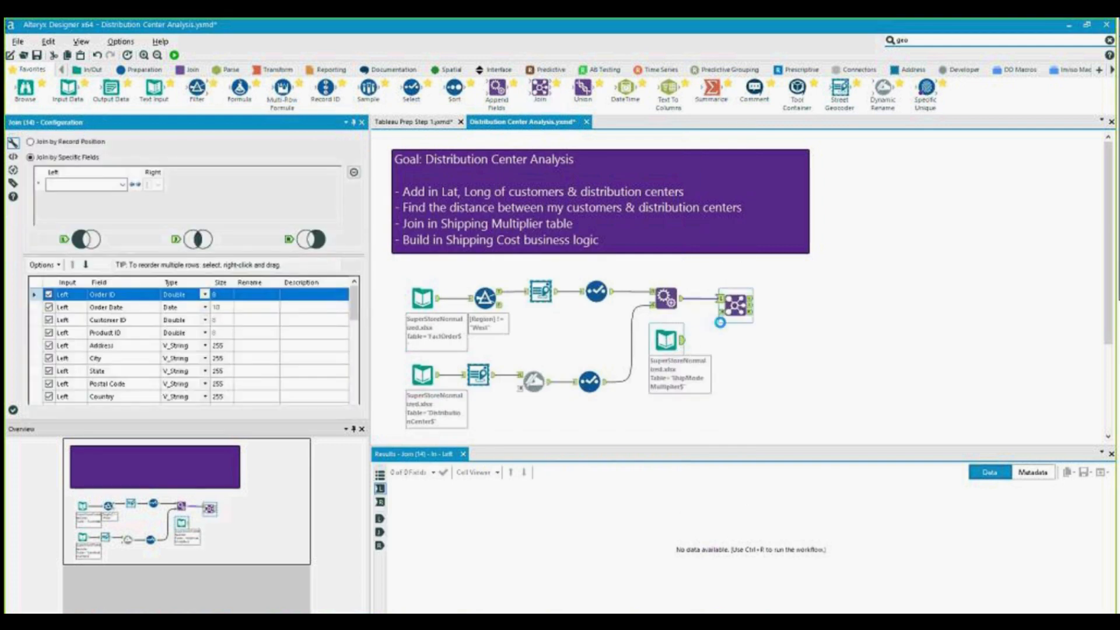
pyautogui.click(121, 185)
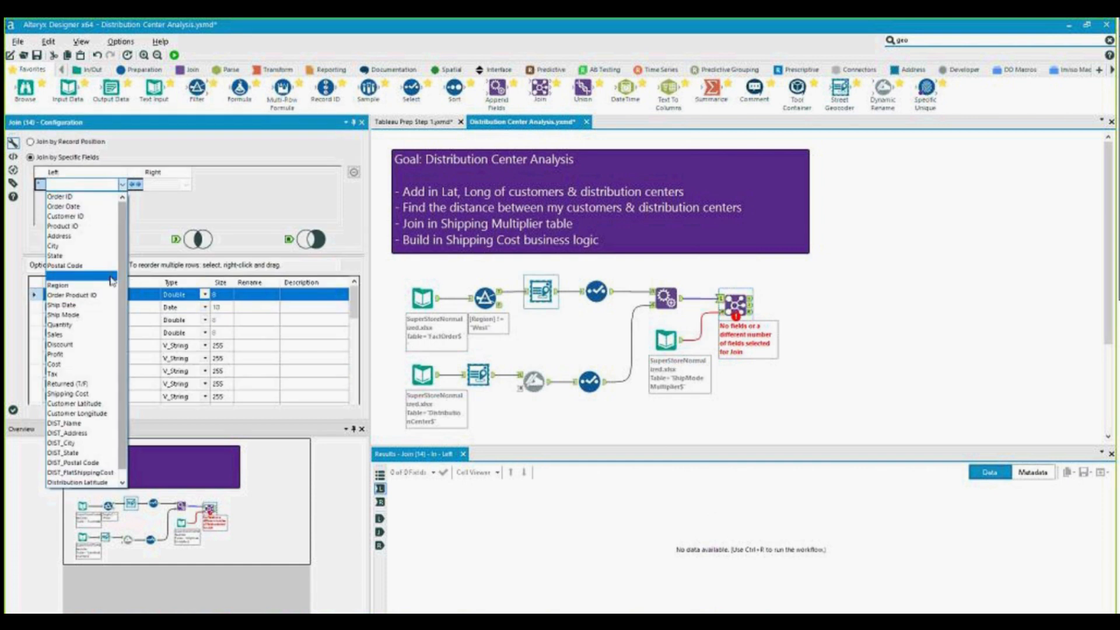
pyautogui.click(89, 316)
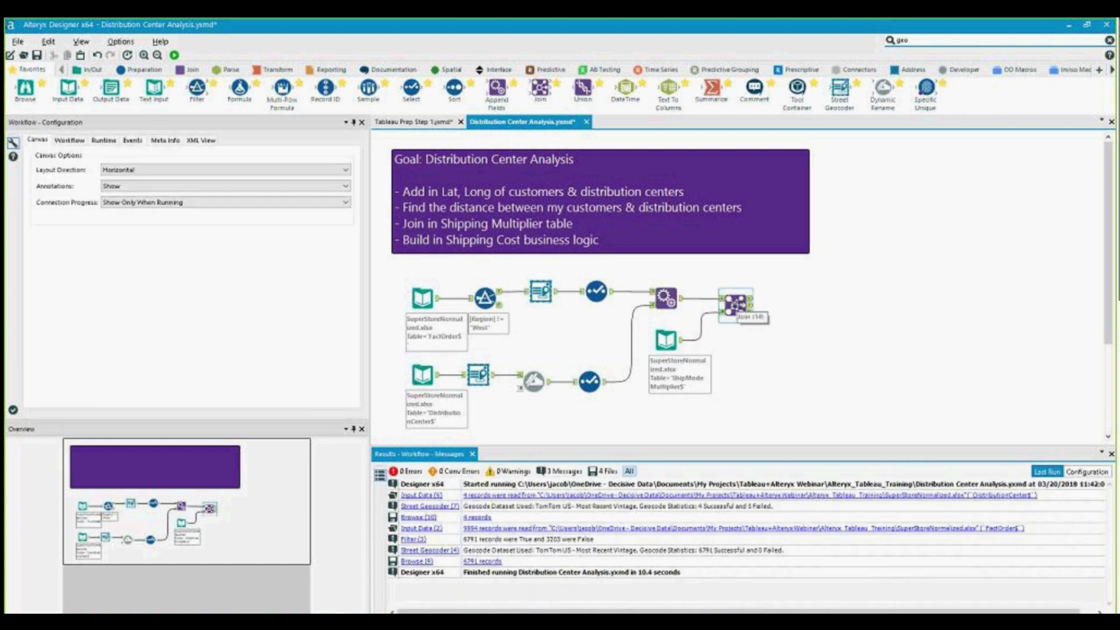
pyautogui.hotkey('ctrl', 'r')
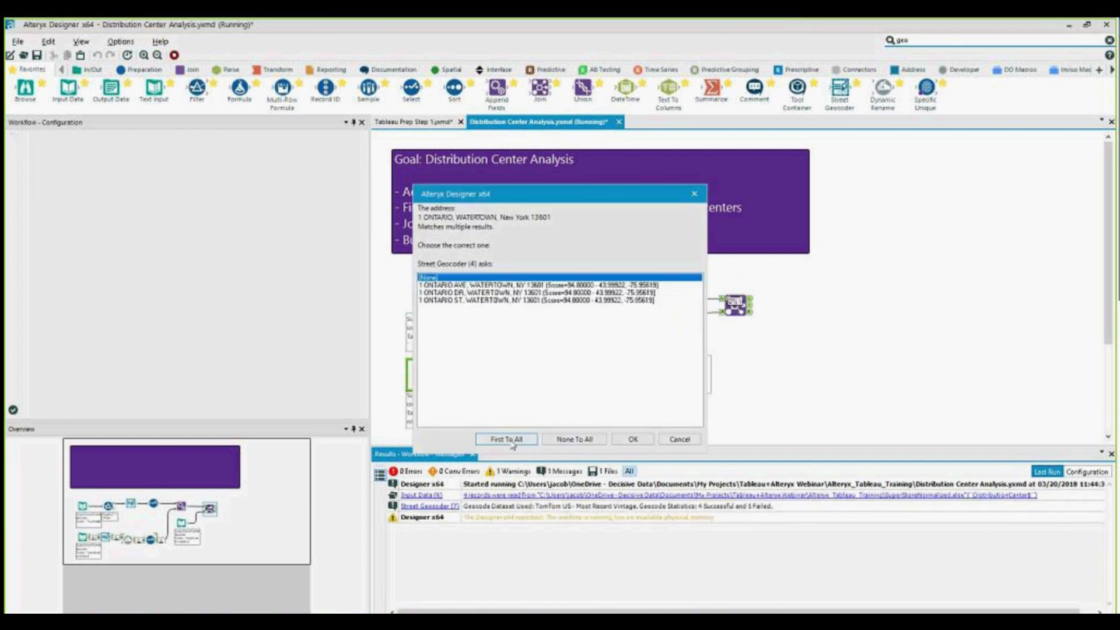
pyautogui.click(511, 442)
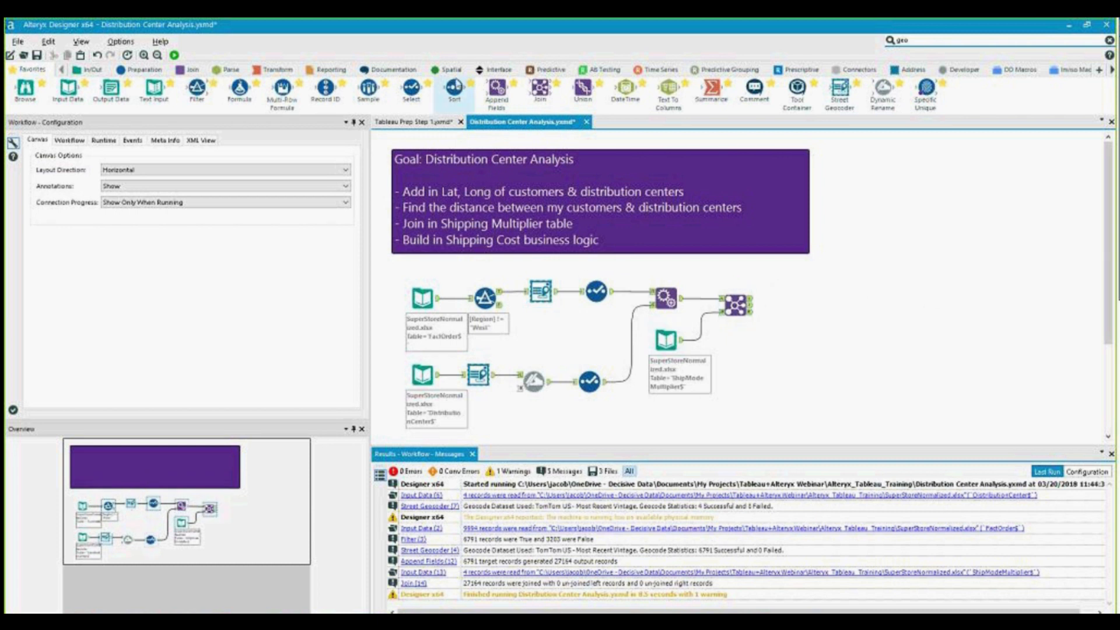
# Step: Add a Distance tool to the Join's matched output, measuring from CustomerObject to DistributionObject in miles
pyautogui.click(450, 70)
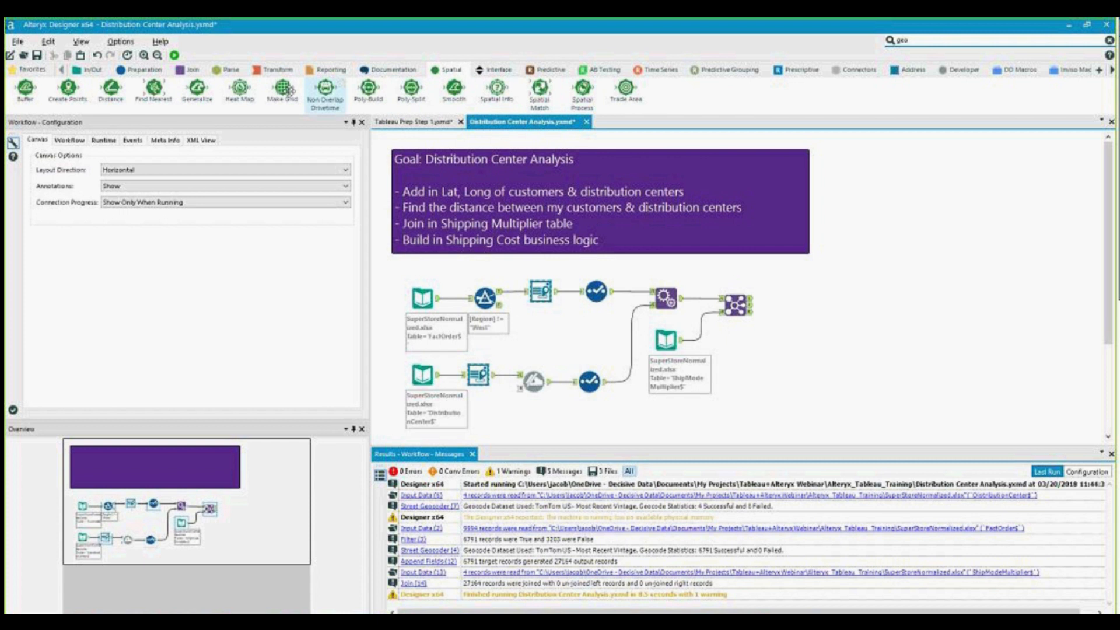
pyautogui.moveTo(111, 90); pyautogui.dragTo(784, 304)
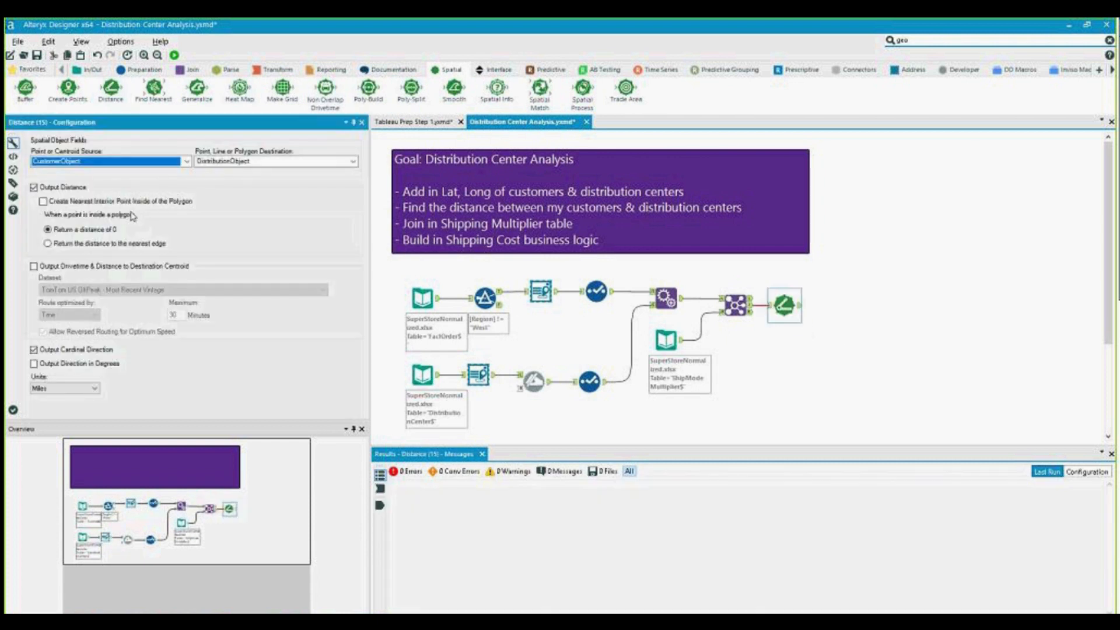
pyautogui.click(187, 161)
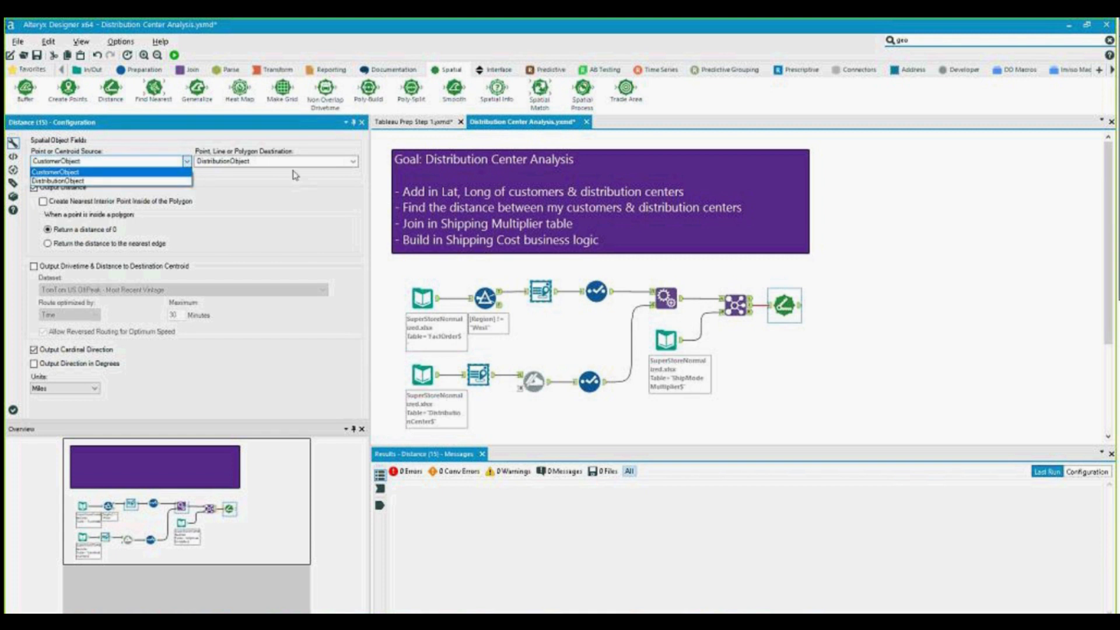
pyautogui.click(354, 162)
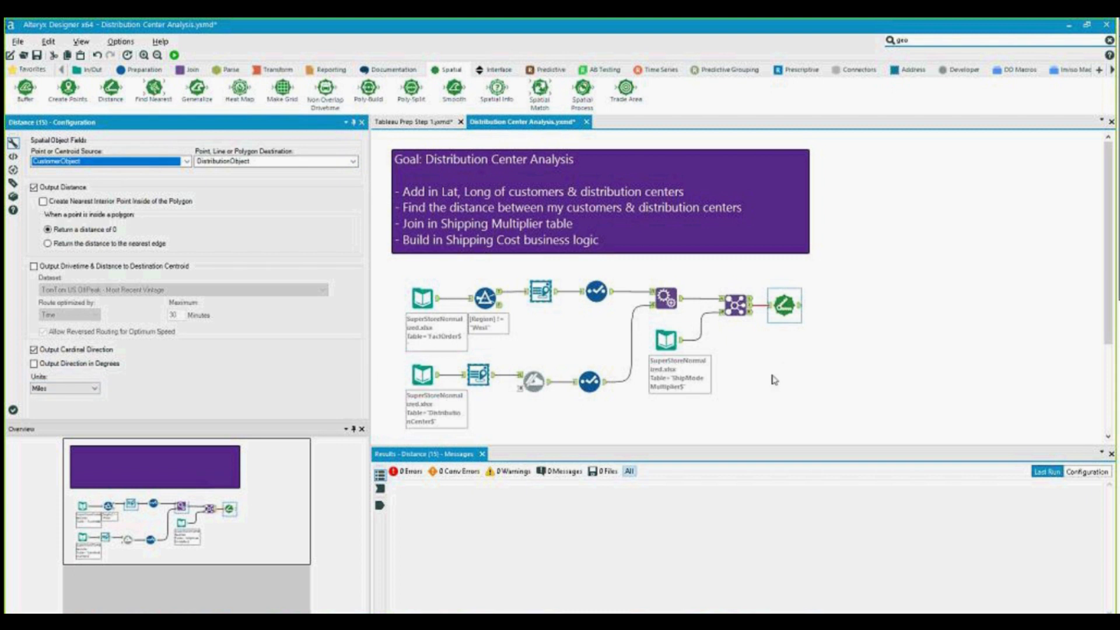
pyautogui.click(804, 330)
pyautogui.hotkey('ctrl', 'r')
pyautogui.scroll(-2, 876, 305)
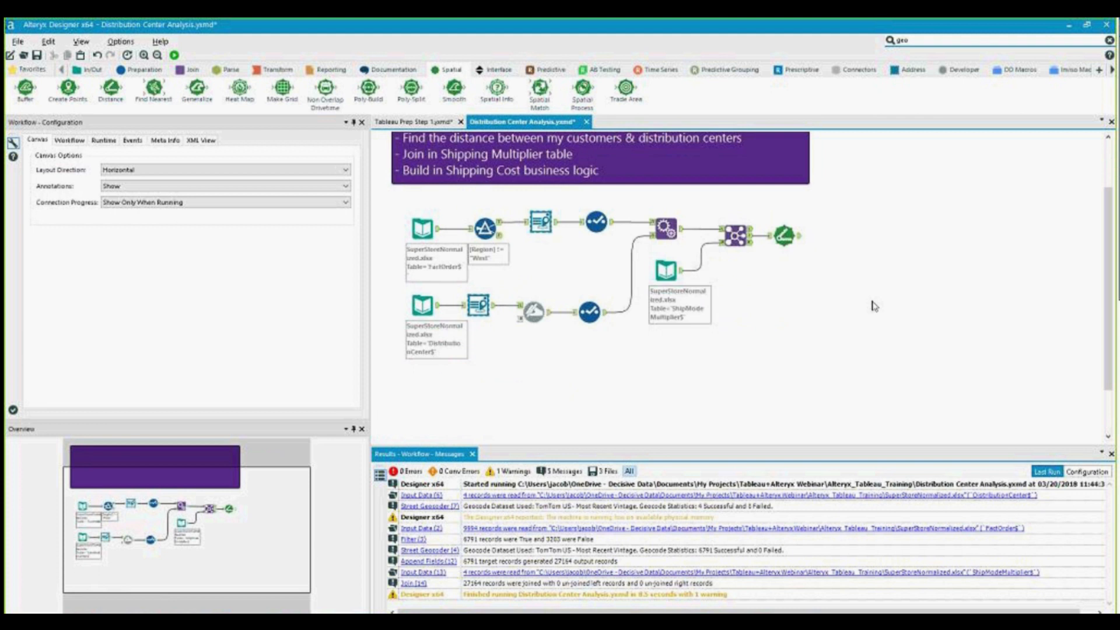
pyautogui.scroll(2, 876, 306)
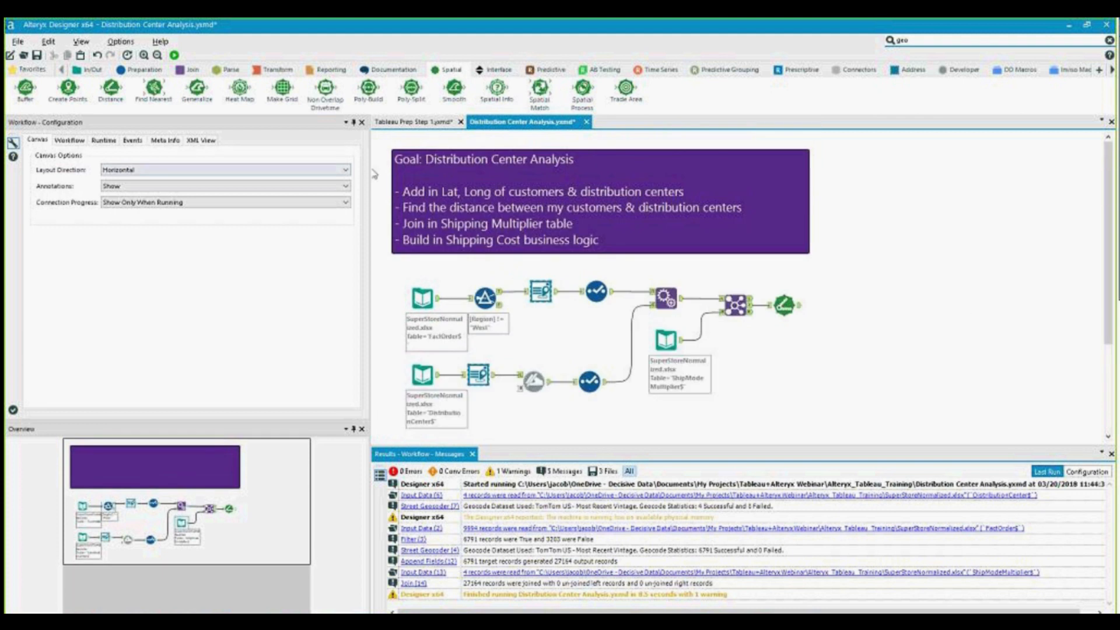
# Step: Open the workflow Tableau Prep Step 2 subset completed.yxmd
pyautogui.click(23, 56)
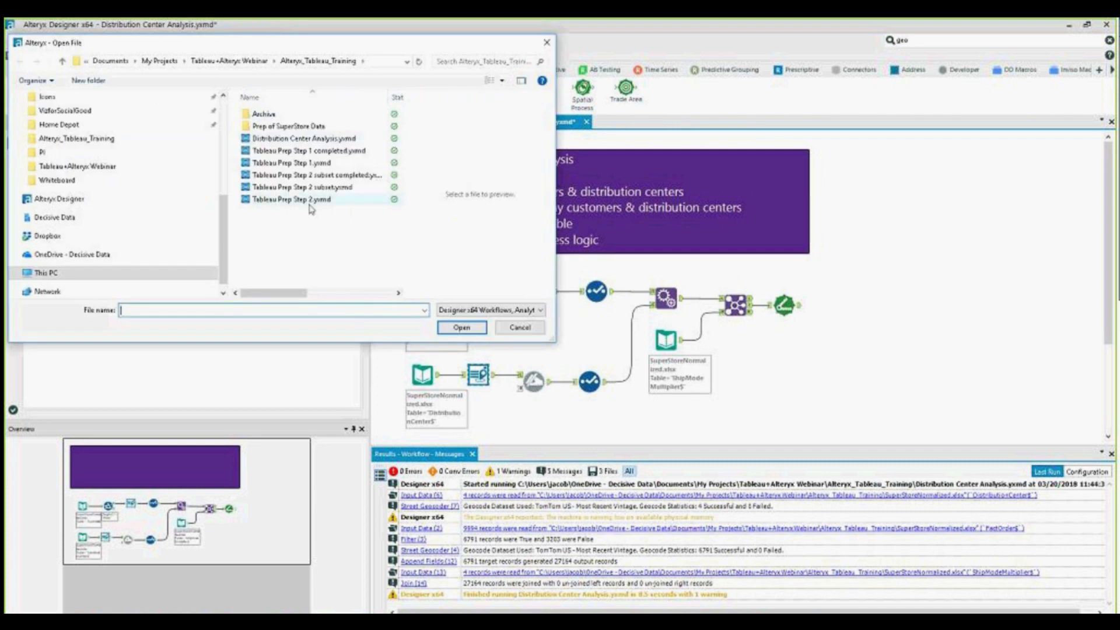
pyautogui.click(318, 175)
pyautogui.click(461, 327)
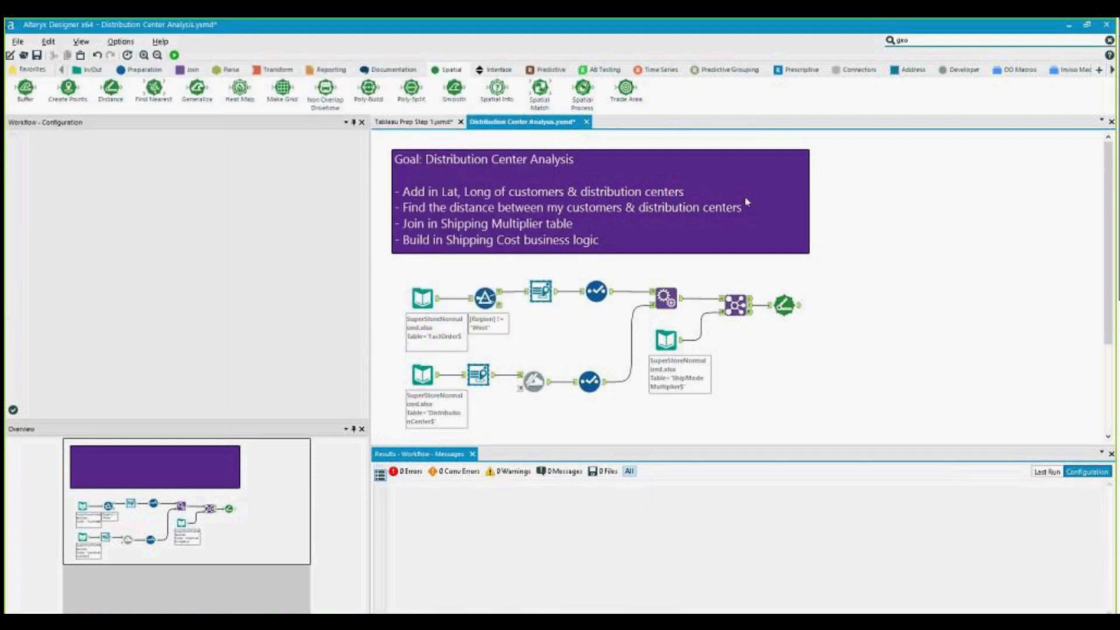
# Step: Copy the Shipping Business Logic Formula tool into the Distribution Center Analysis workflow and connect it after the Distance tool
pyautogui.click(1001, 291)
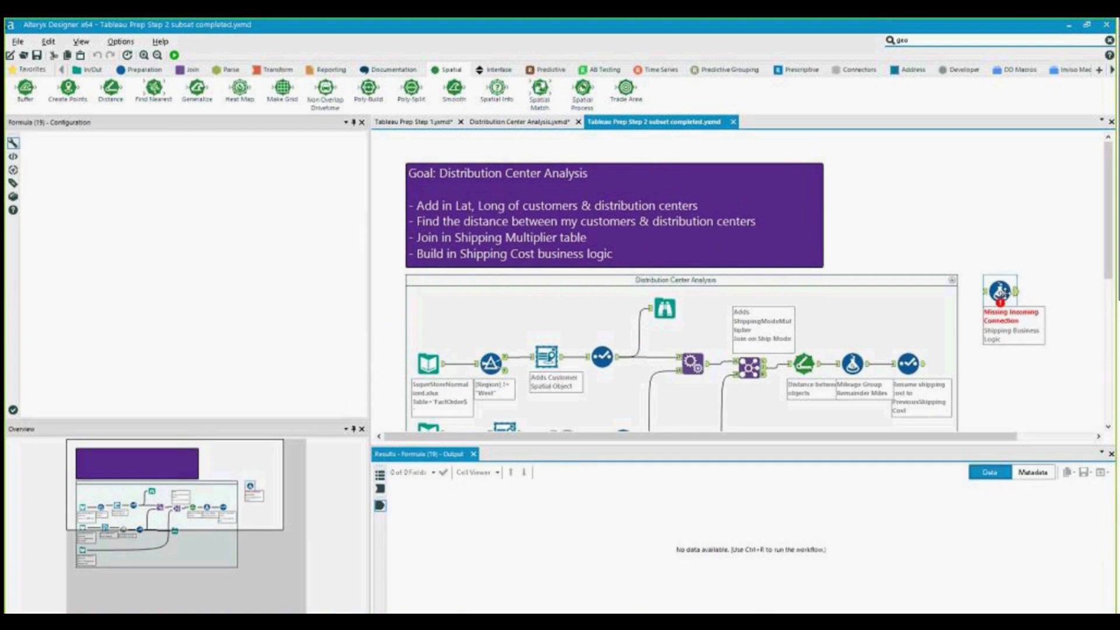
pyautogui.hotkey('ctrl', 'Tab')
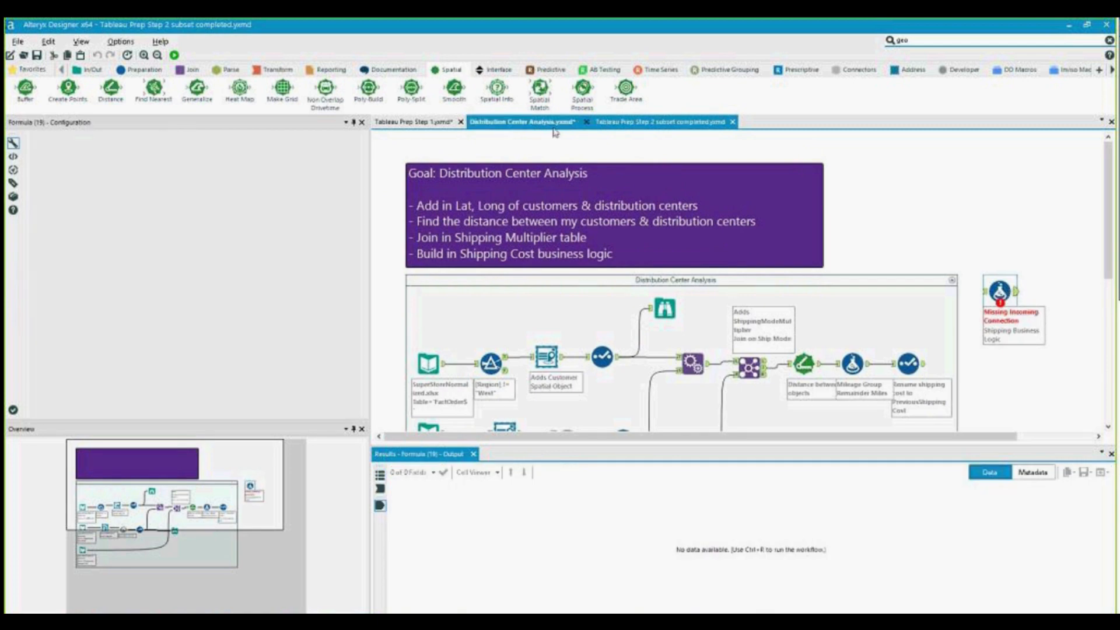
pyautogui.hotkey('ctrl', 'v')
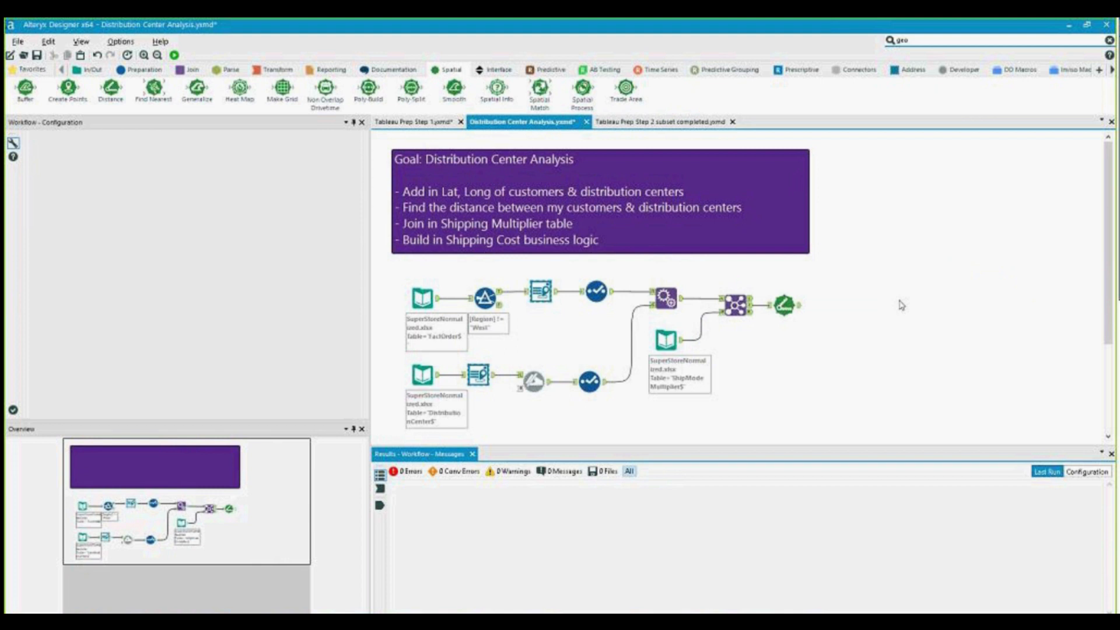
pyautogui.moveTo(854, 319); pyautogui.dragTo(832, 307)
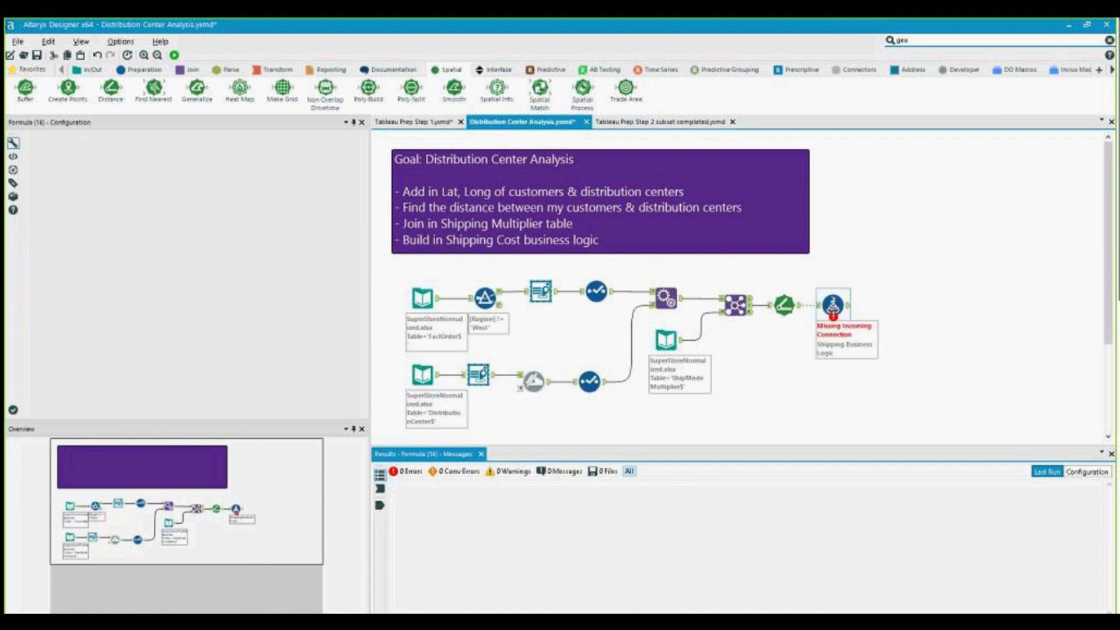
pyautogui.click(889, 285)
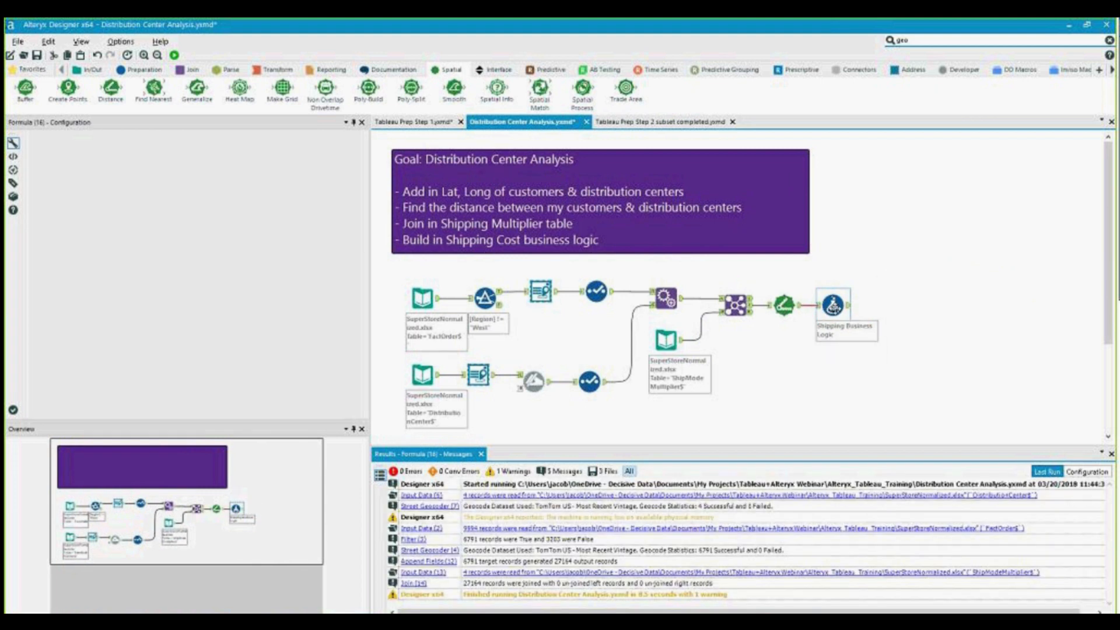
# Step: Examine the Mileage Group expression in the Shipping Business Logic Formula tool
pyautogui.click(832, 306)
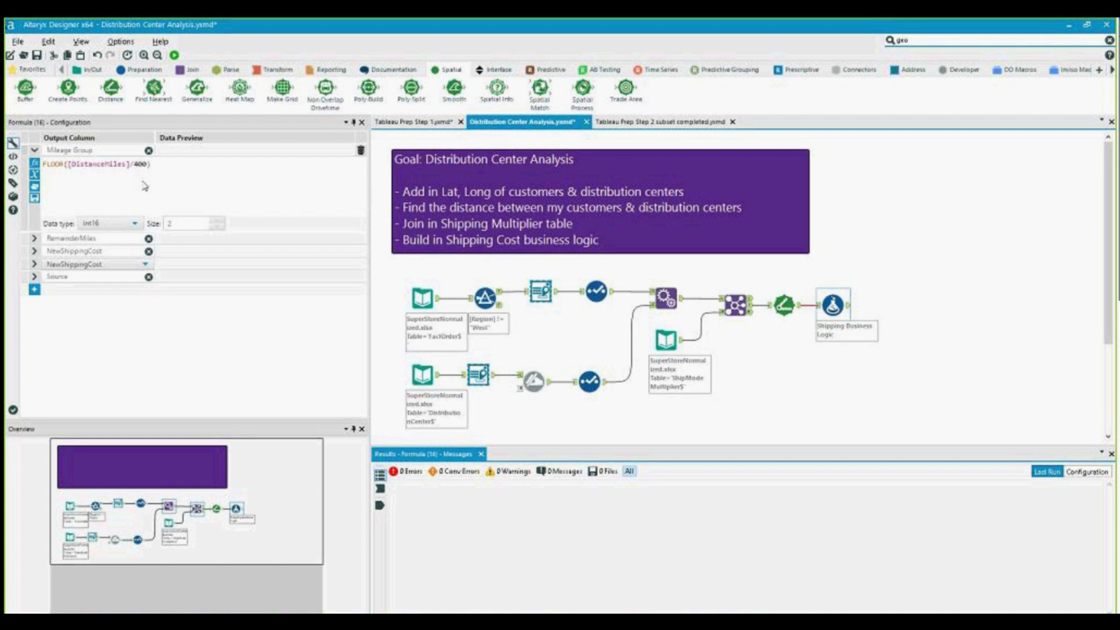
pyautogui.click(105, 150)
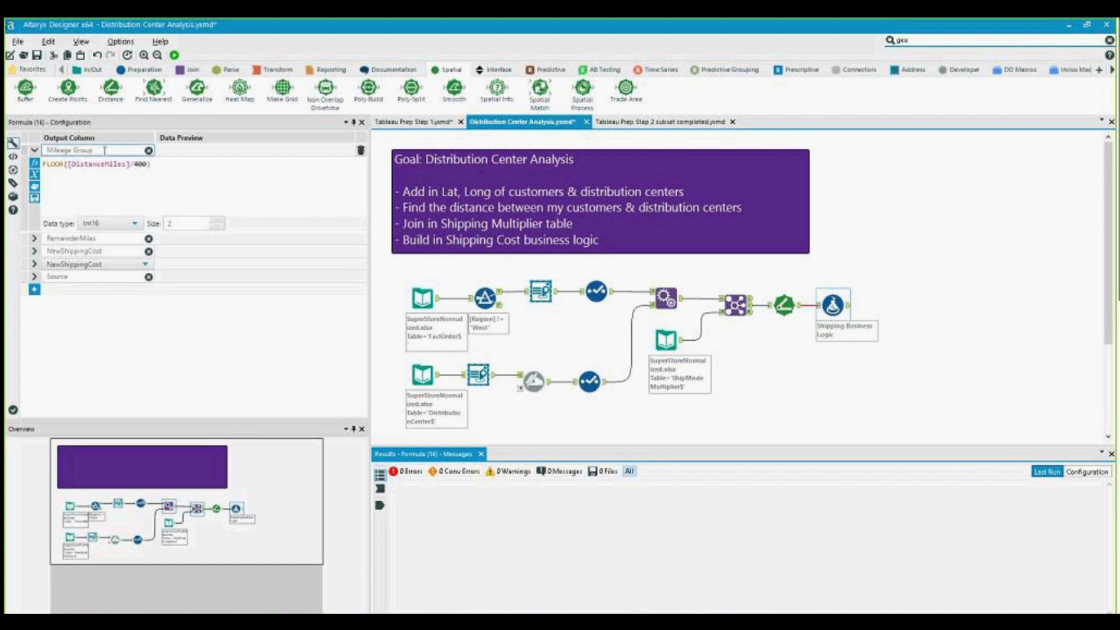
pyautogui.click(160, 185)
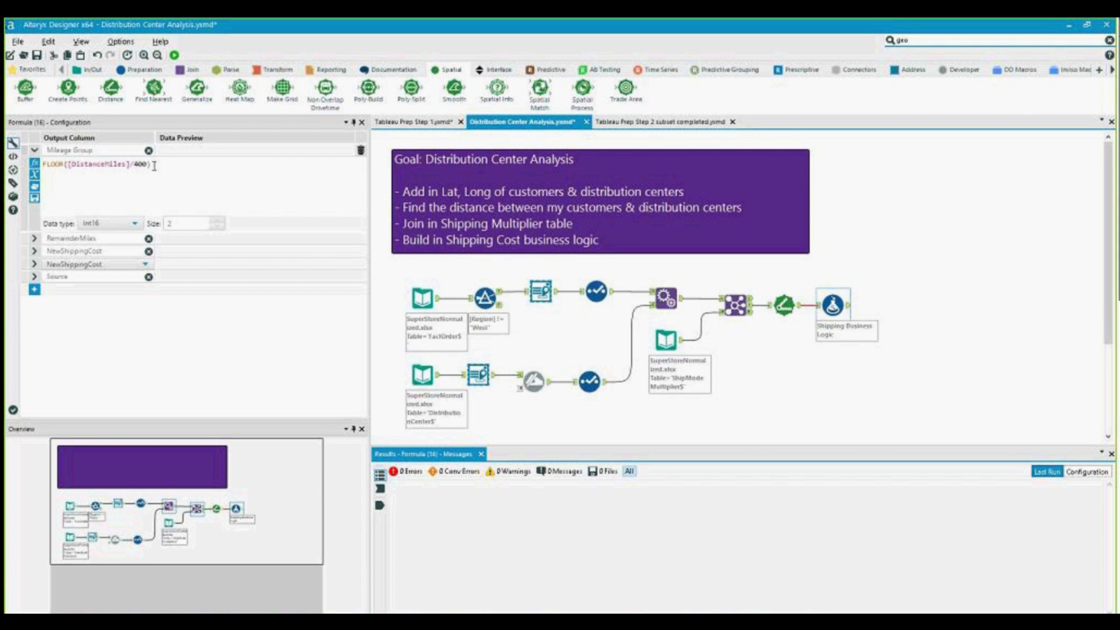
# Step: Examine the Mileage Group, RemainderMiles and first NewShippingCost expressions in the Shipping Business Logic Formula tool
pyautogui.moveTo(156, 166); pyautogui.dragTo(60, 166)
pyautogui.click(141, 165)
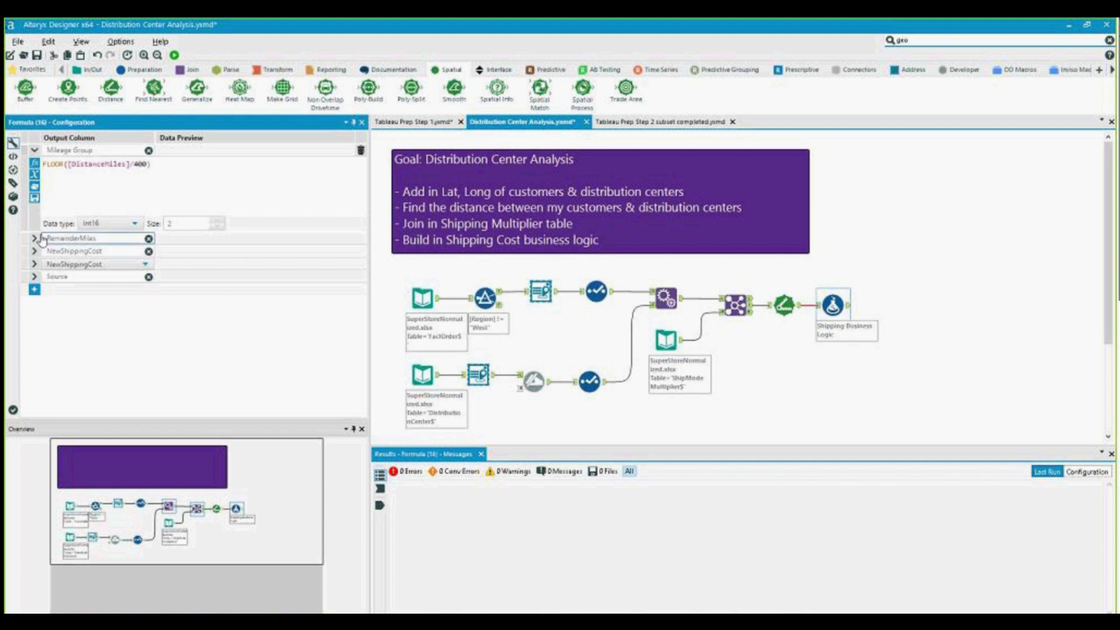
pyautogui.click(117, 238)
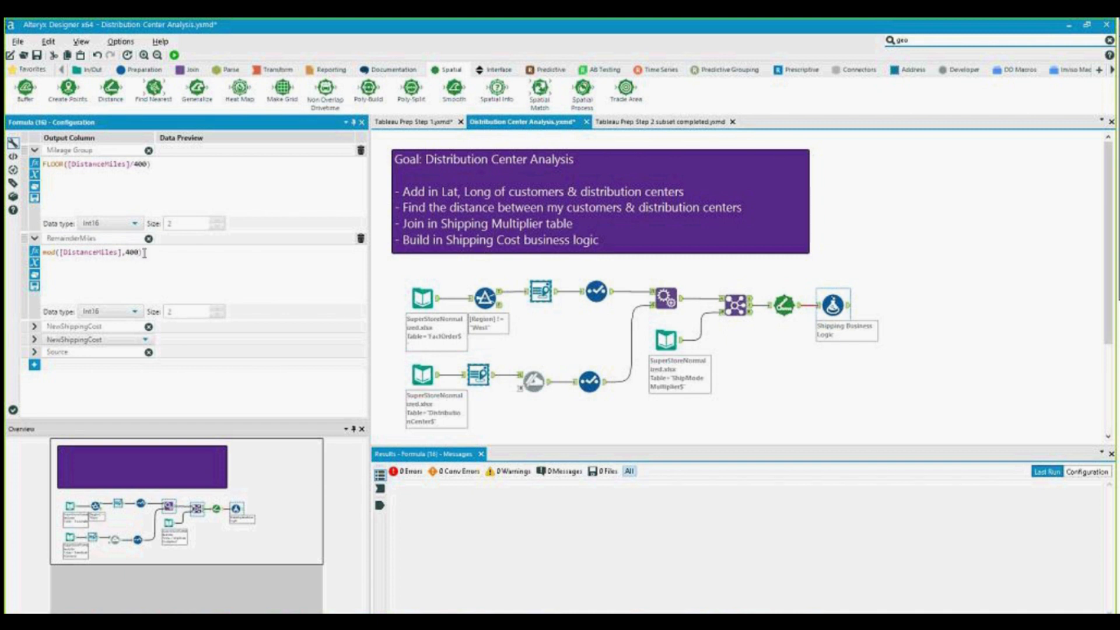
pyautogui.click(88, 325)
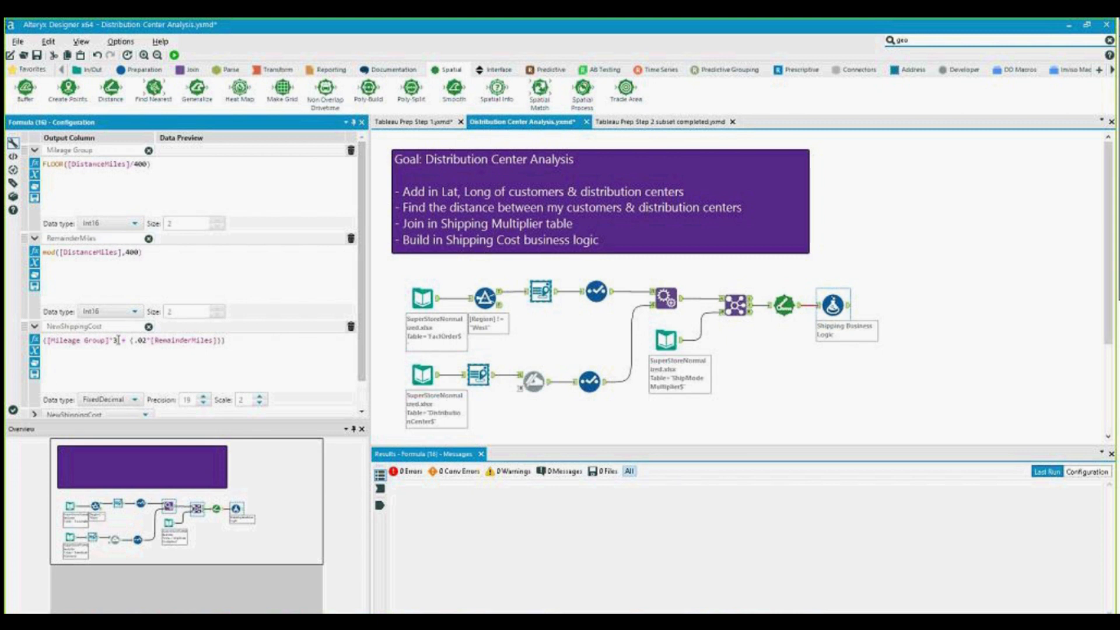
pyautogui.moveTo(119, 341); pyautogui.dragTo(62, 341)
pyautogui.moveTo(226, 340); pyautogui.dragTo(134, 343)
pyautogui.scroll(-2, 223, 337)
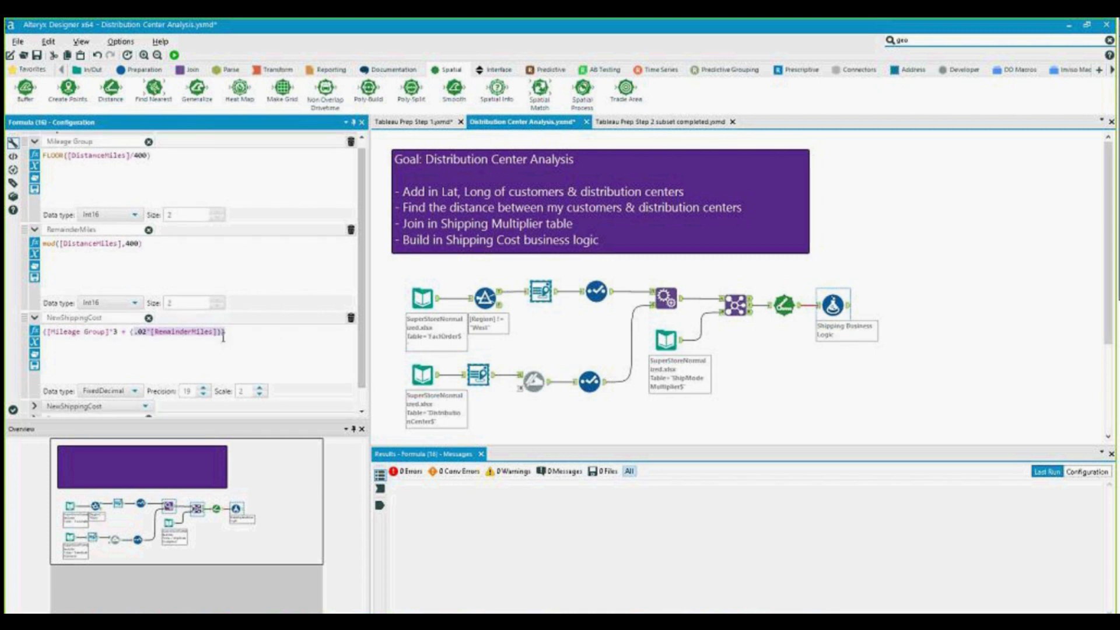
pyautogui.click(226, 325)
# Step: Examine the conditional NewShippingCost expression and compare it with the base shipping cost expression before it
pyautogui.scroll(-4, 226, 325)
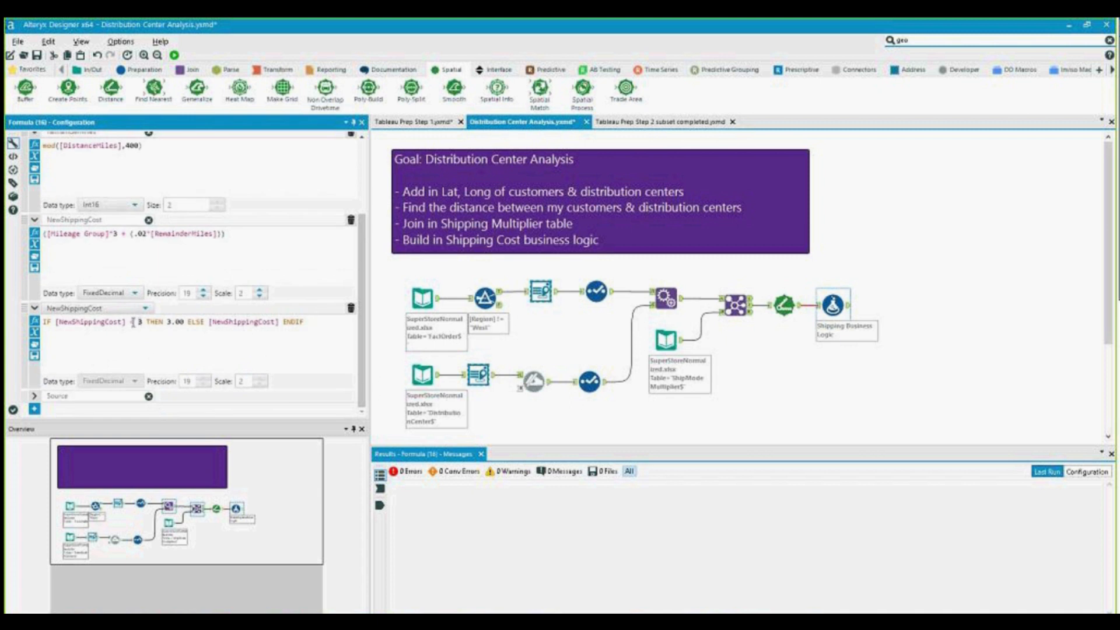
pyautogui.doubleClick(135, 323)
pyautogui.doubleClick(247, 322)
pyautogui.scroll(4, 302, 343)
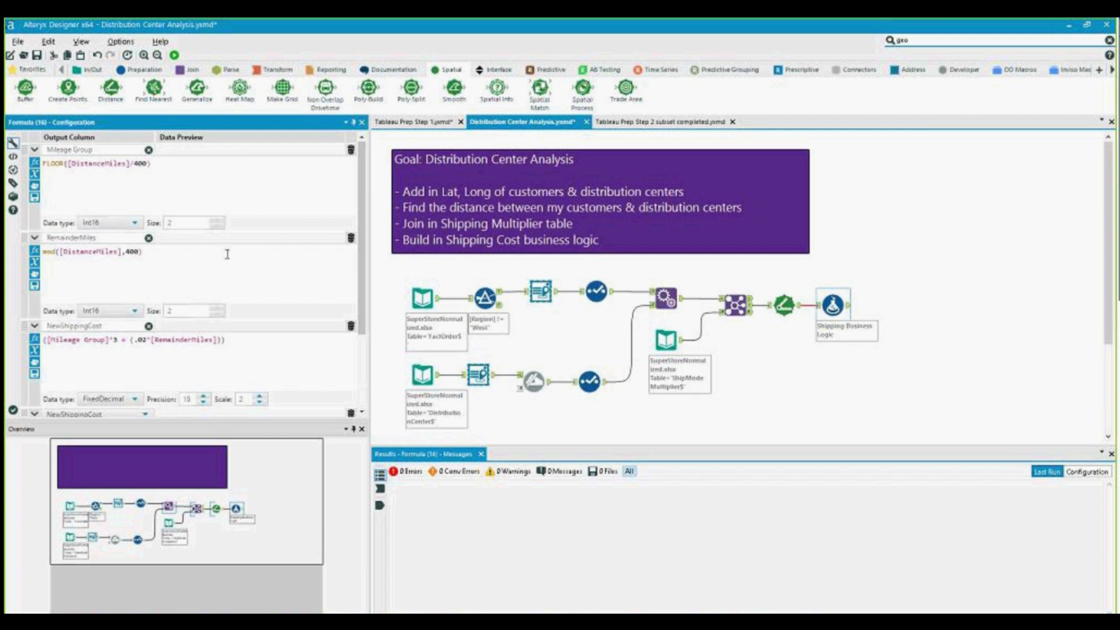
pyautogui.scroll(-3, 123, 237)
pyautogui.doubleClick(105, 219)
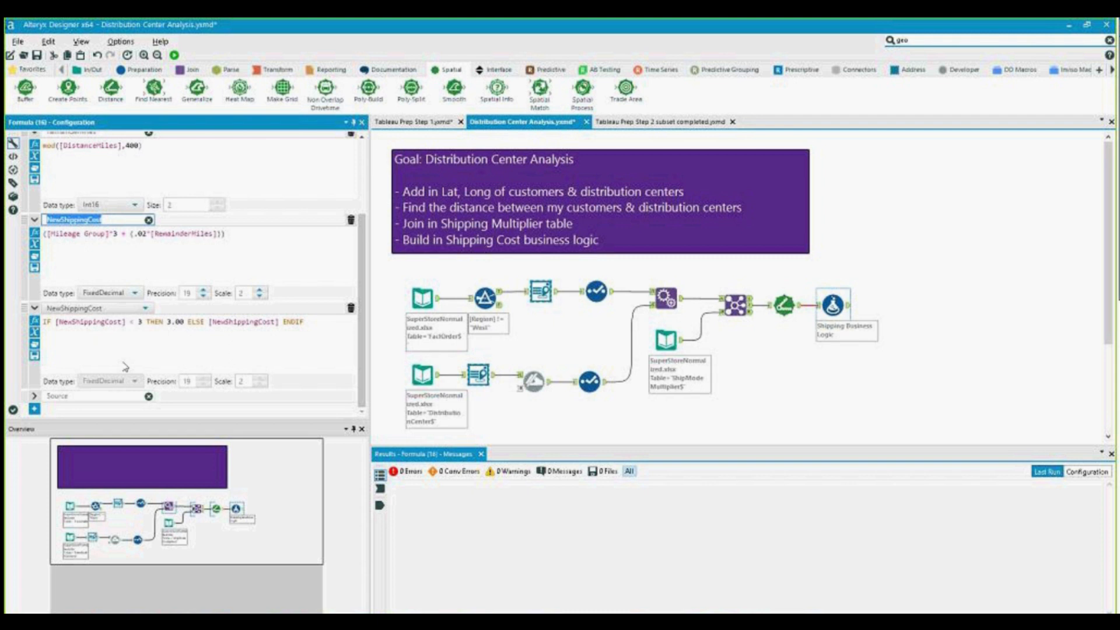
pyautogui.doubleClick(105, 323)
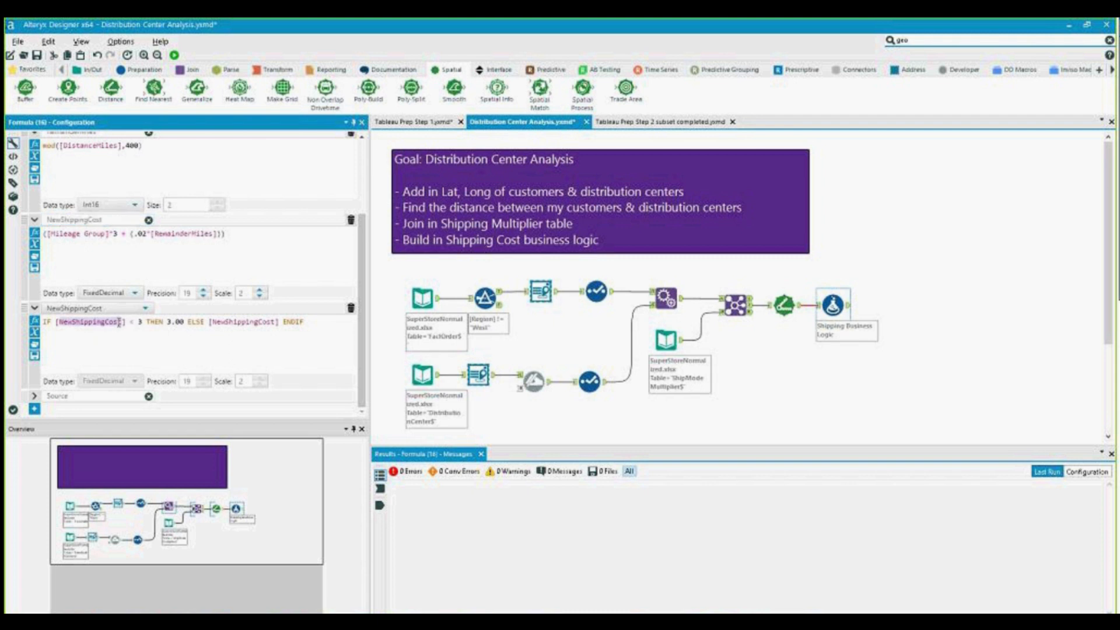
pyautogui.moveTo(257, 234); pyautogui.dragTo(50, 234)
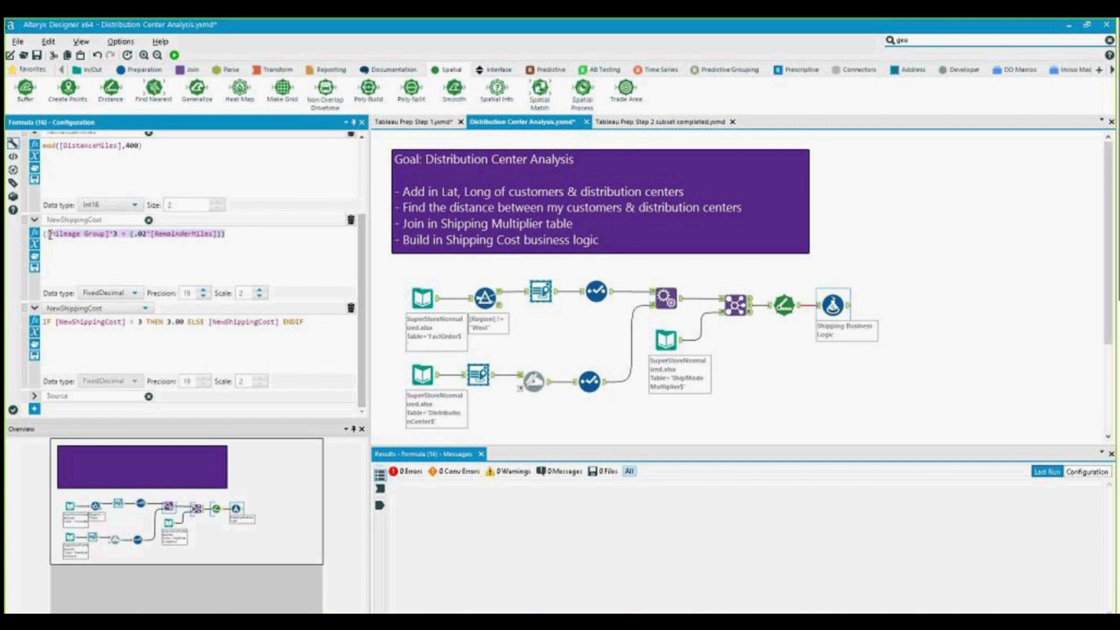
# Step: Add another NewShippingCost expression to the Formula tool that multiplies [Multiplier] by [NewShippingCost]
pyautogui.click(34, 409)
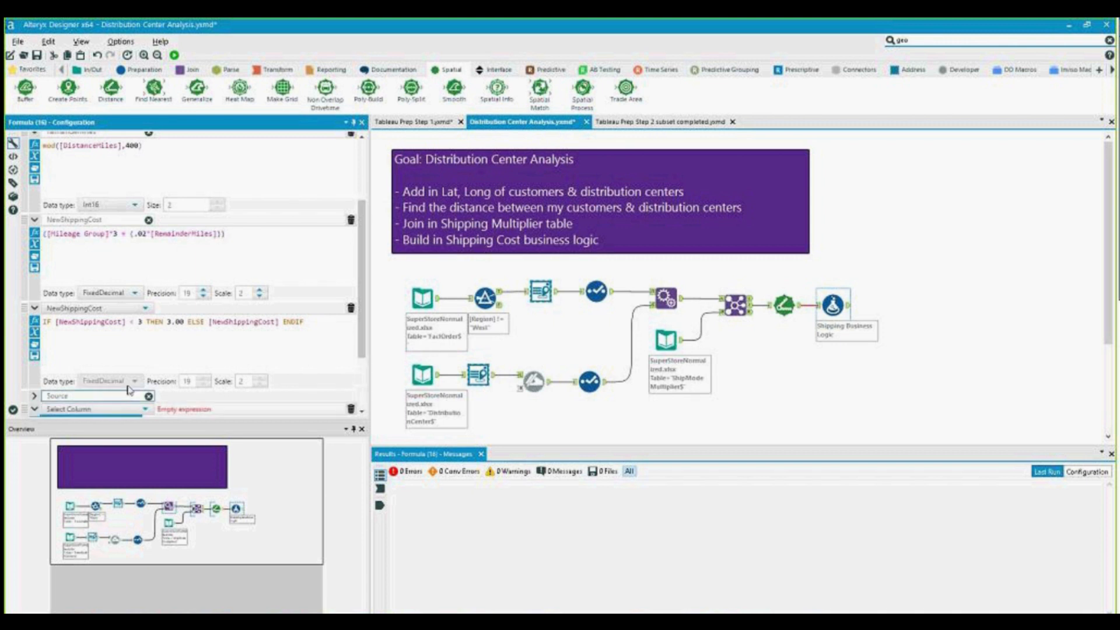
pyautogui.click(87, 409)
pyautogui.moveTo(147, 318); pyautogui.dragTo(144, 400)
pyautogui.click(116, 392)
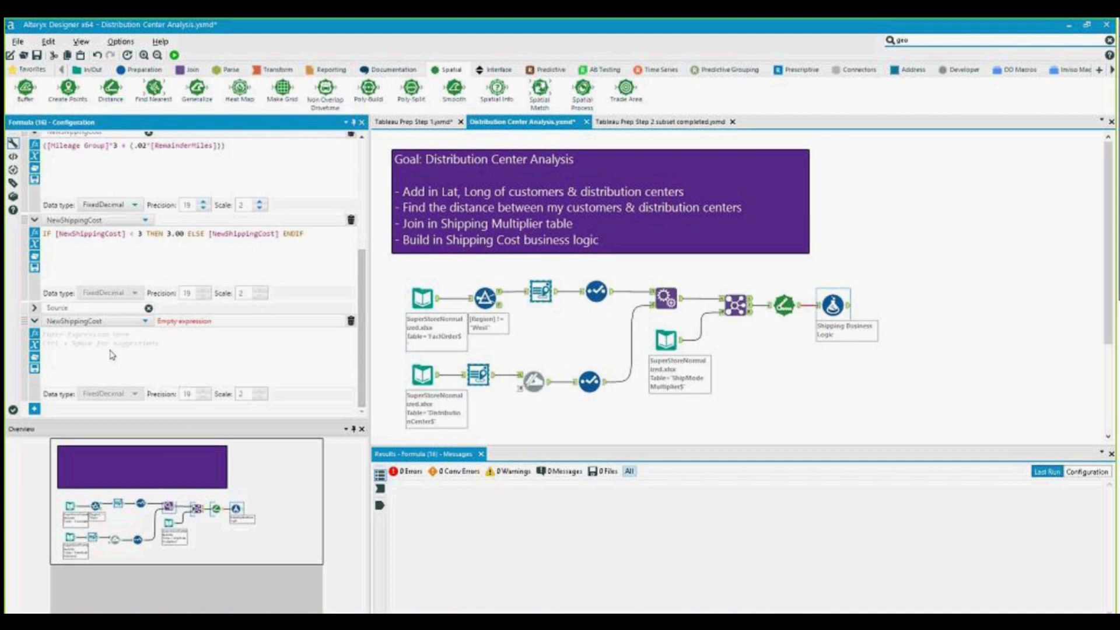
pyautogui.write('mult')
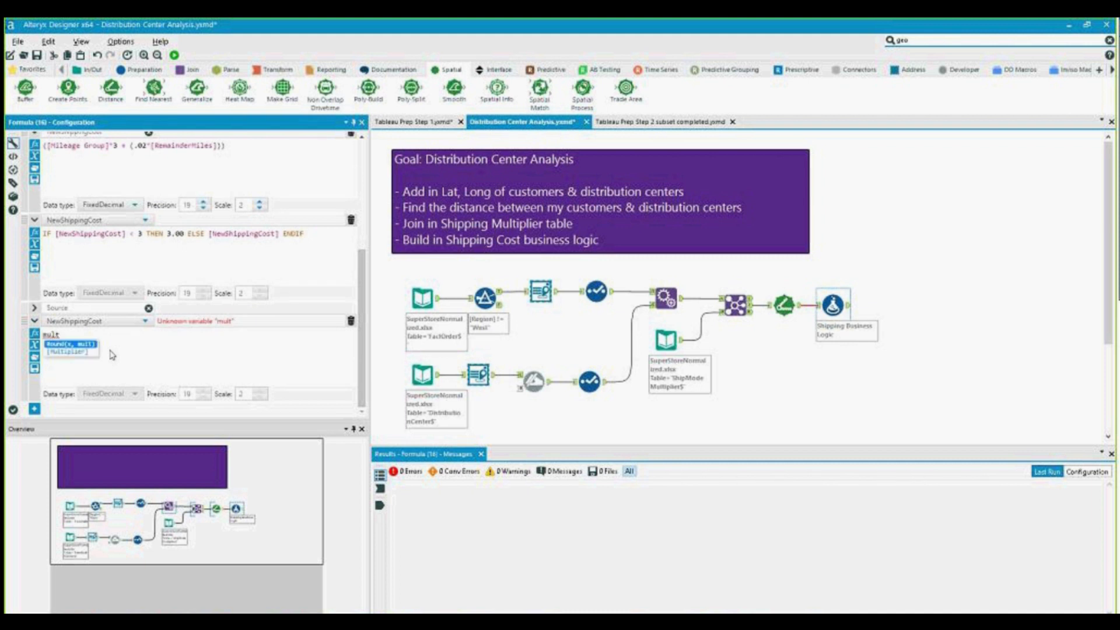
pyautogui.press('Down')
pyautogui.press('Return')
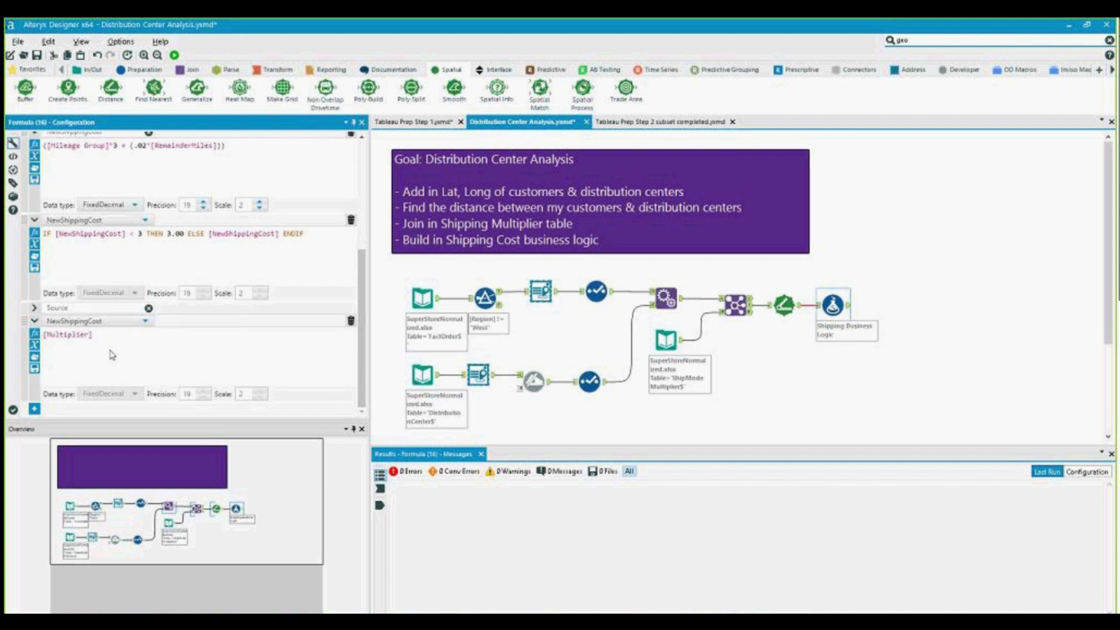
pyautogui.write('*')
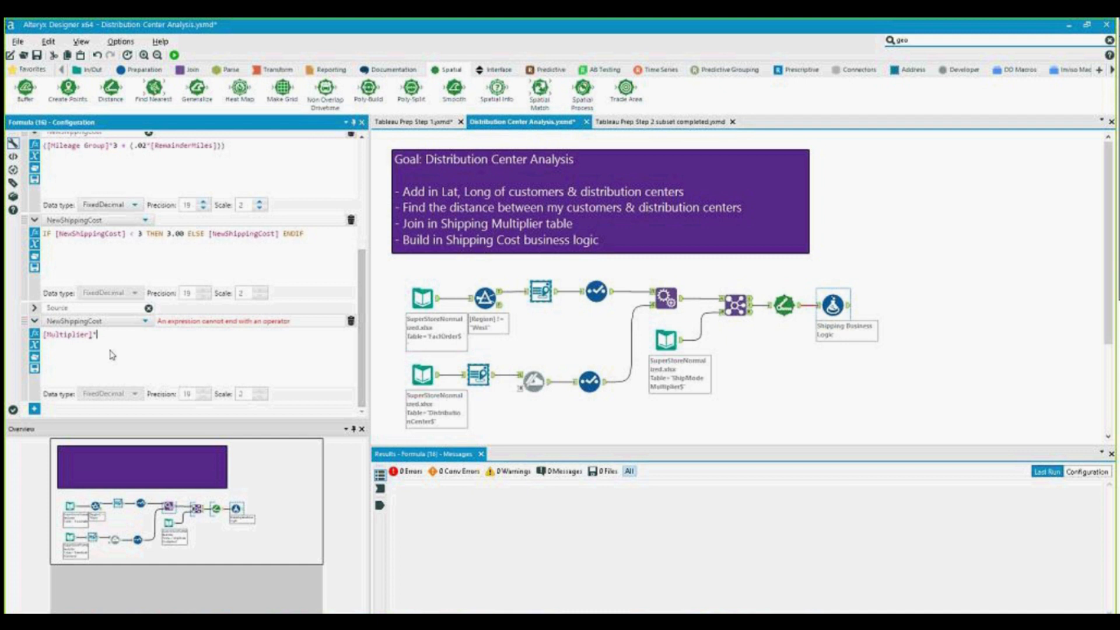
pyautogui.write('new')
pyautogui.press('Return')
# Step: Enclose the new expression's product in parentheses and add [DIST_FlatShippingCost] to it
pyautogui.write(')')
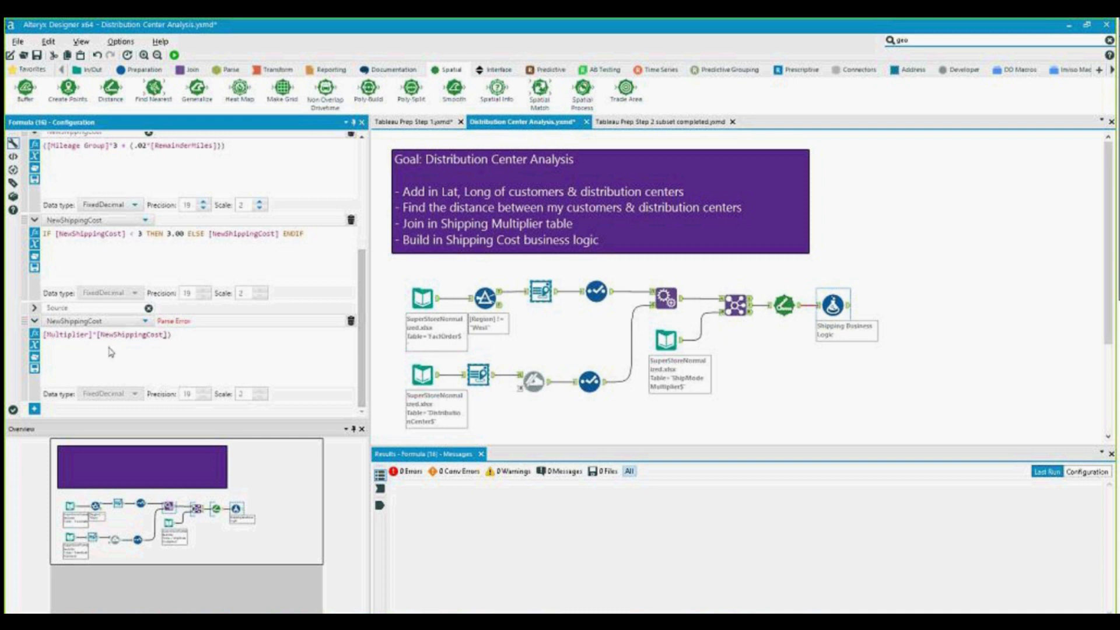
pyautogui.write('(')
pyautogui.click(212, 336)
pyautogui.write('+fla')
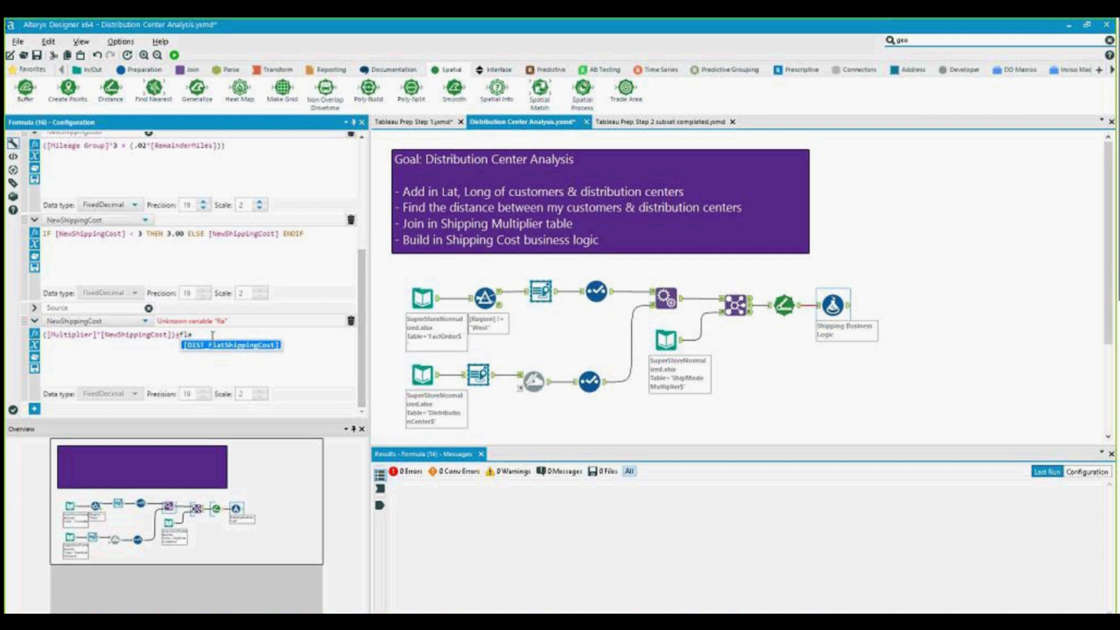
pyautogui.press('Return')
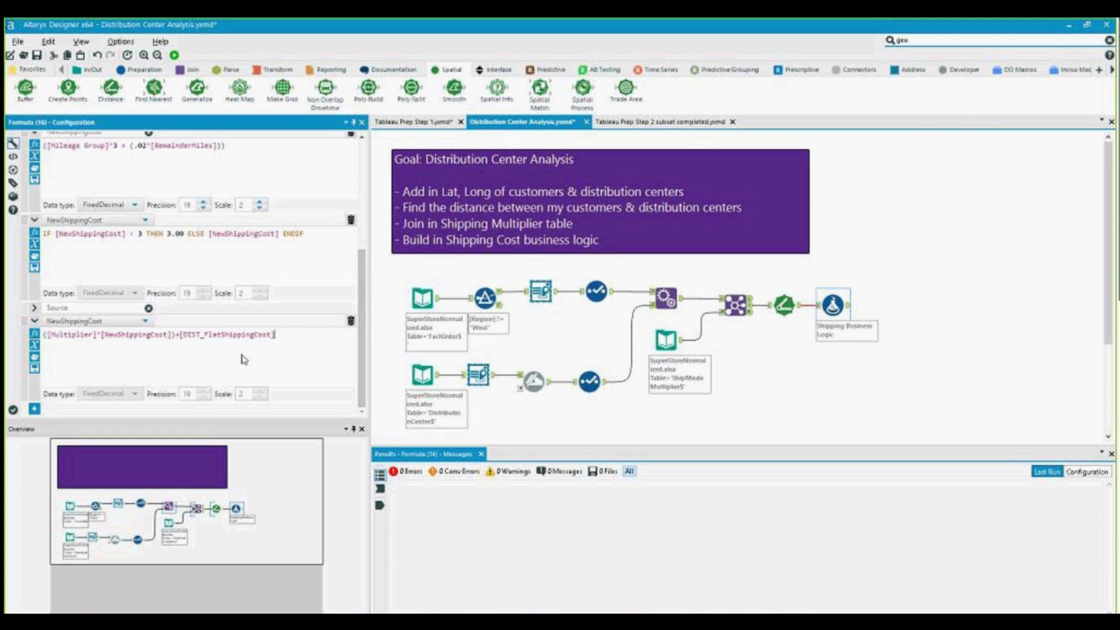
# Step: Expand the Source column in the Formula tool and examine its expression
pyautogui.click(33, 309)
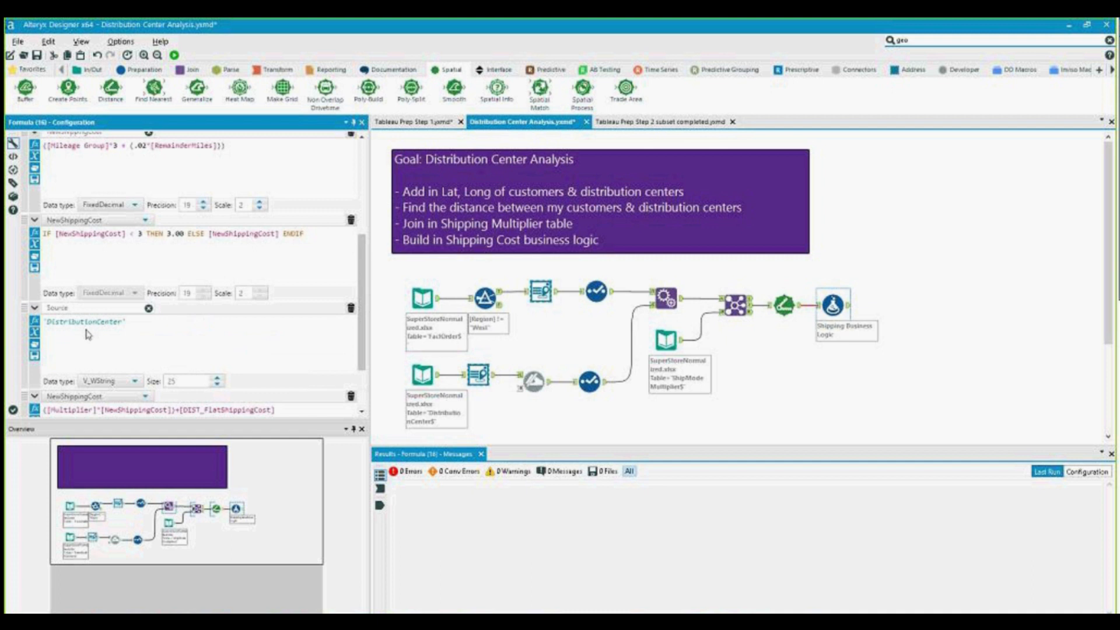
pyautogui.moveTo(137, 326); pyautogui.dragTo(42, 321)
pyautogui.click(133, 326)
pyautogui.moveTo(143, 324); pyautogui.dragTo(46, 320)
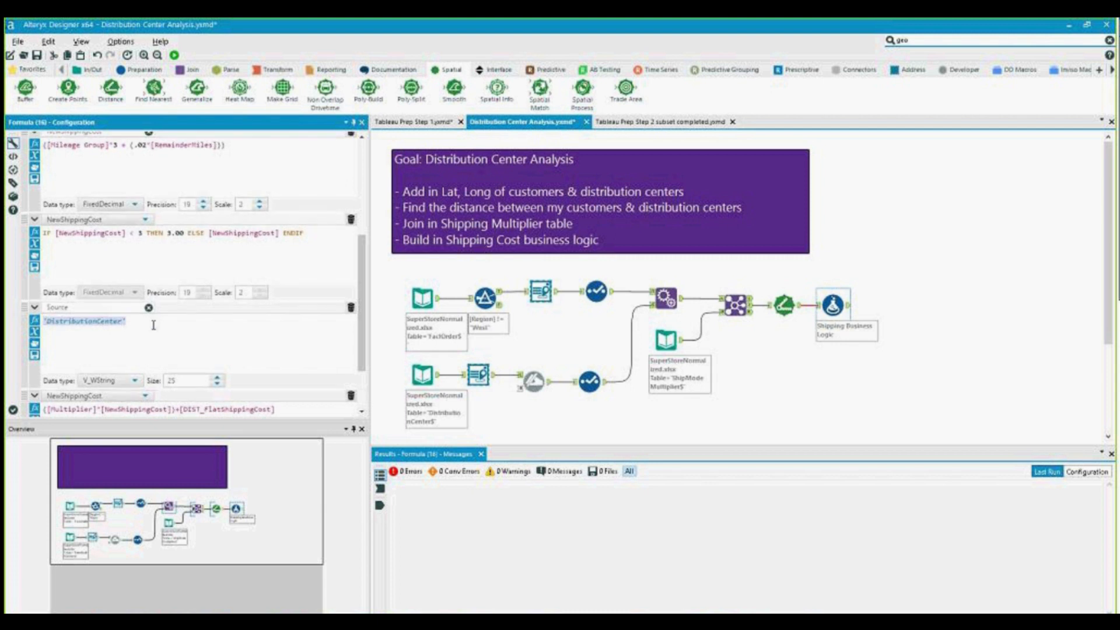
pyautogui.scroll(-1, 151, 321)
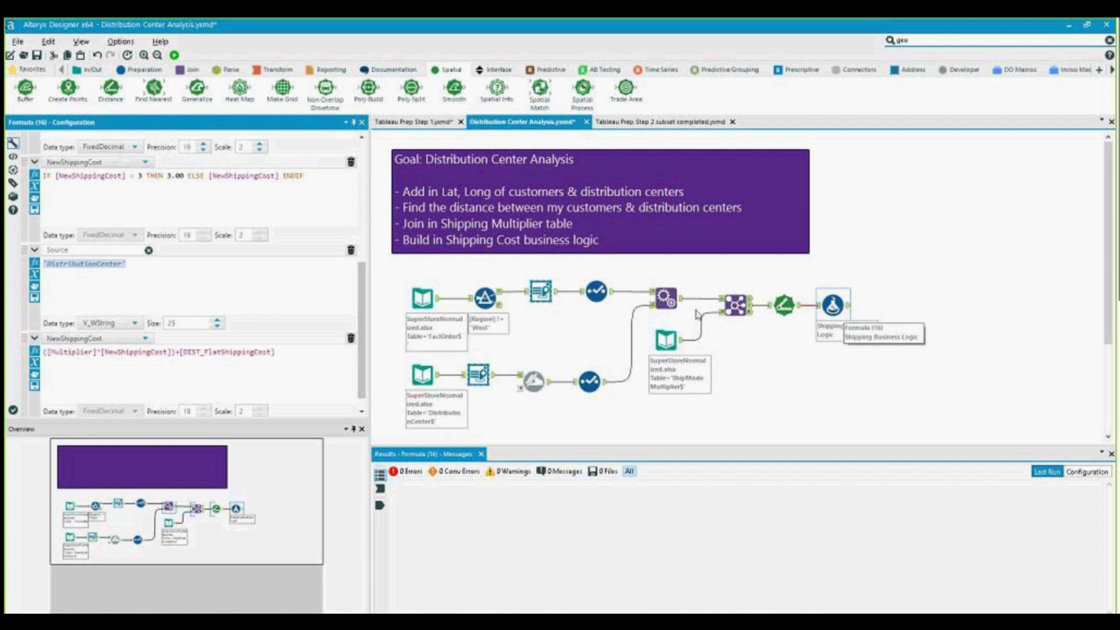
# Step: Add a Select tool connected after the Shipping Business Logic Formula tool
pyautogui.click(665, 298)
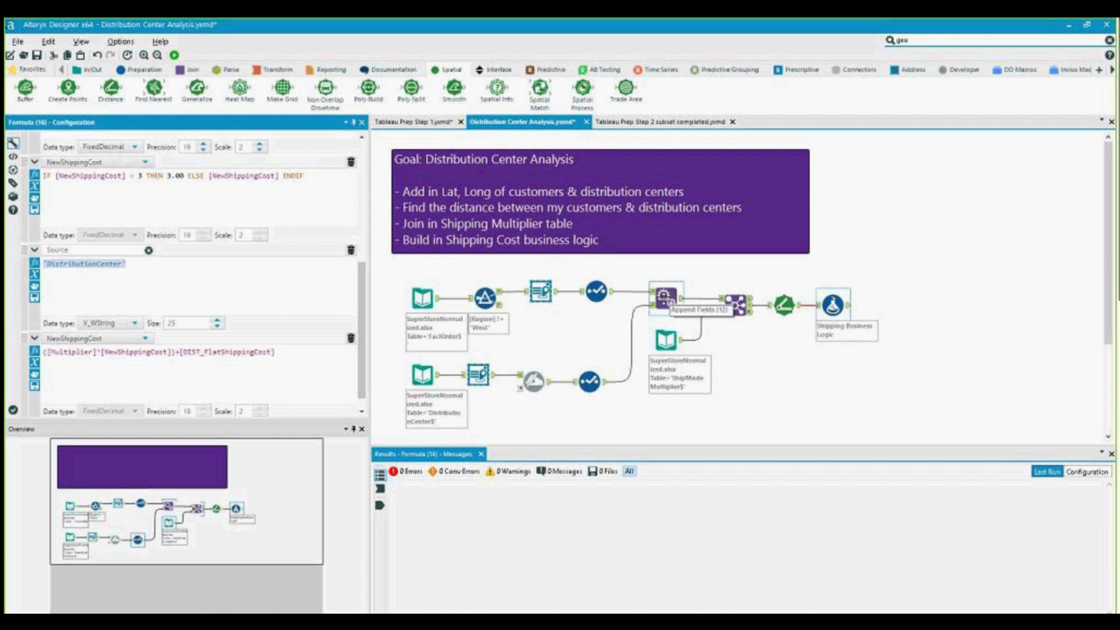
pyautogui.click(817, 397)
pyautogui.click(140, 69)
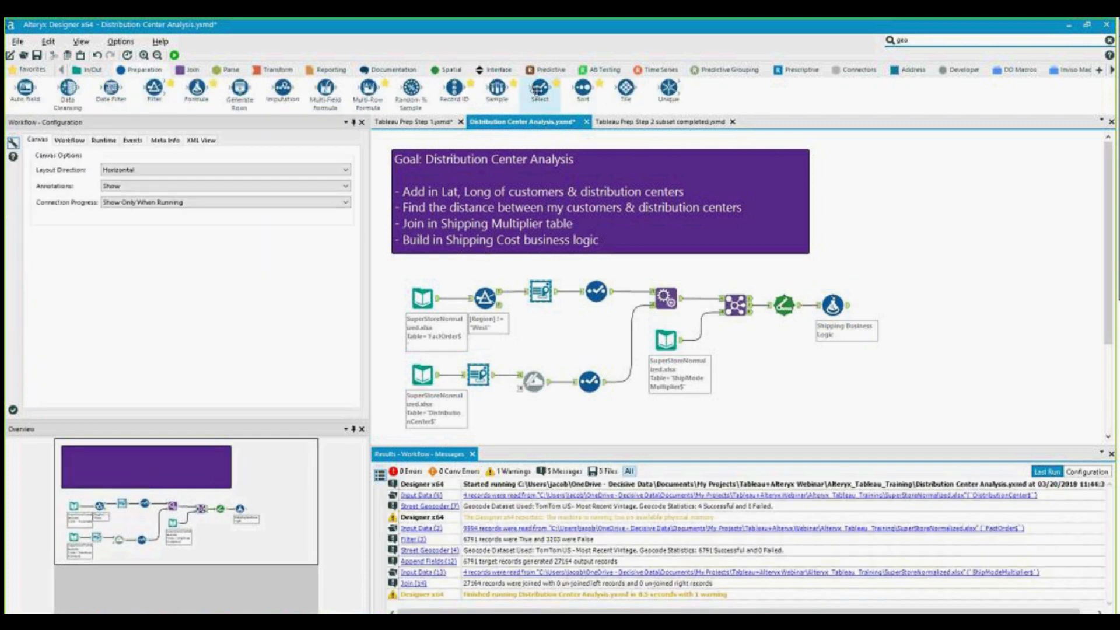
pyautogui.moveTo(535, 91); pyautogui.dragTo(889, 304)
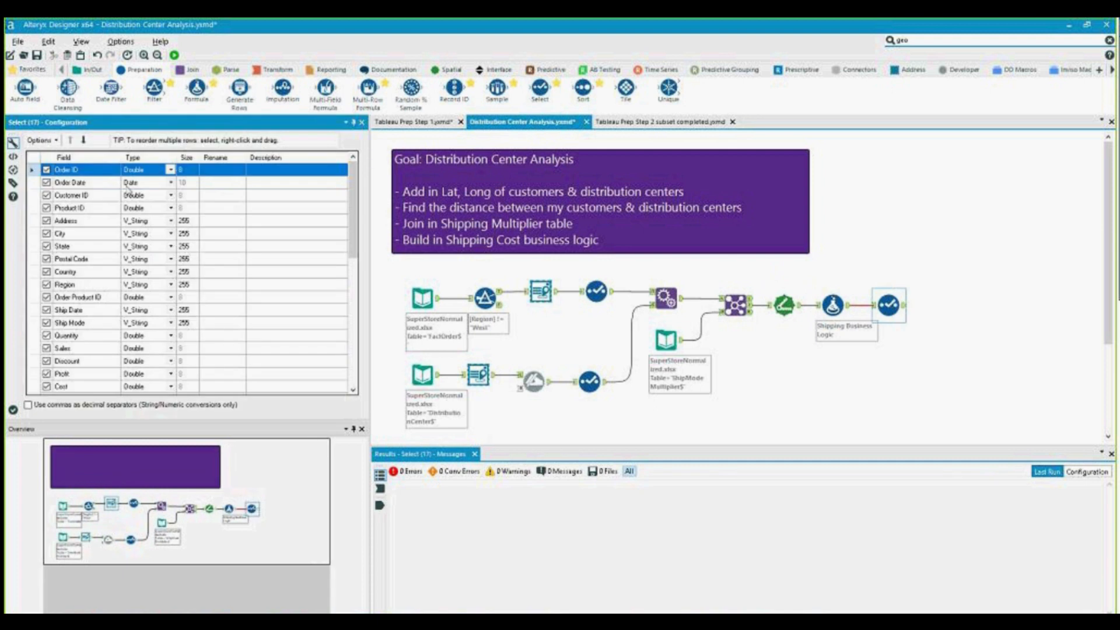
# Step: Rename the Shipping Cost field as PreviousShippingCost in the new Select tool
pyautogui.scroll(-3, 213, 299)
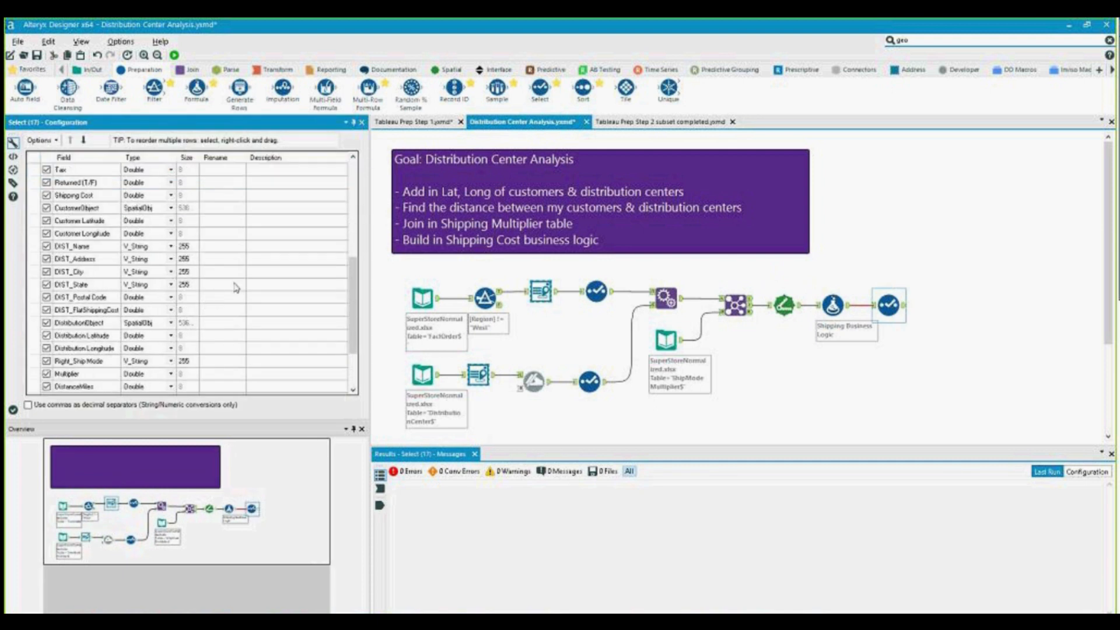
pyautogui.scroll(3, 230, 286)
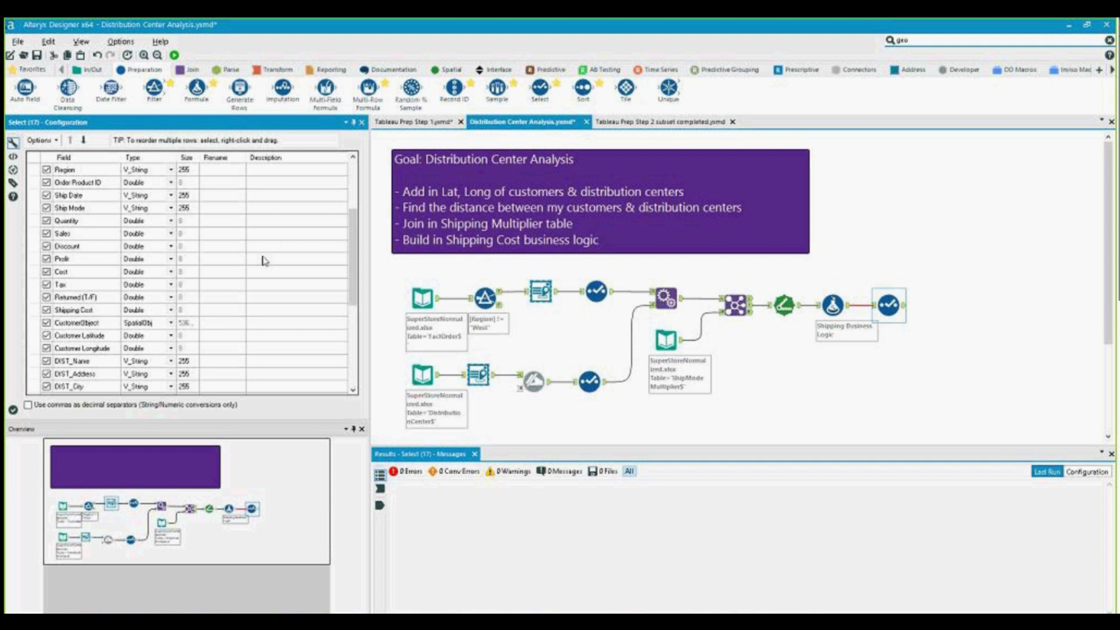
pyautogui.scroll(-1, 265, 265)
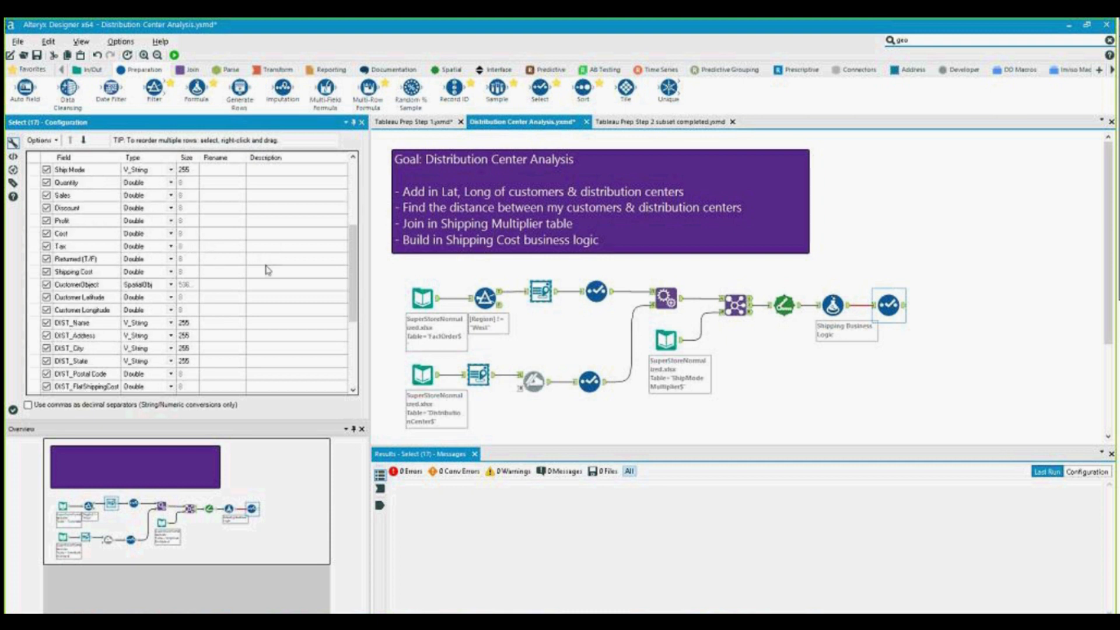
pyautogui.click(223, 272)
pyautogui.write('Pro')
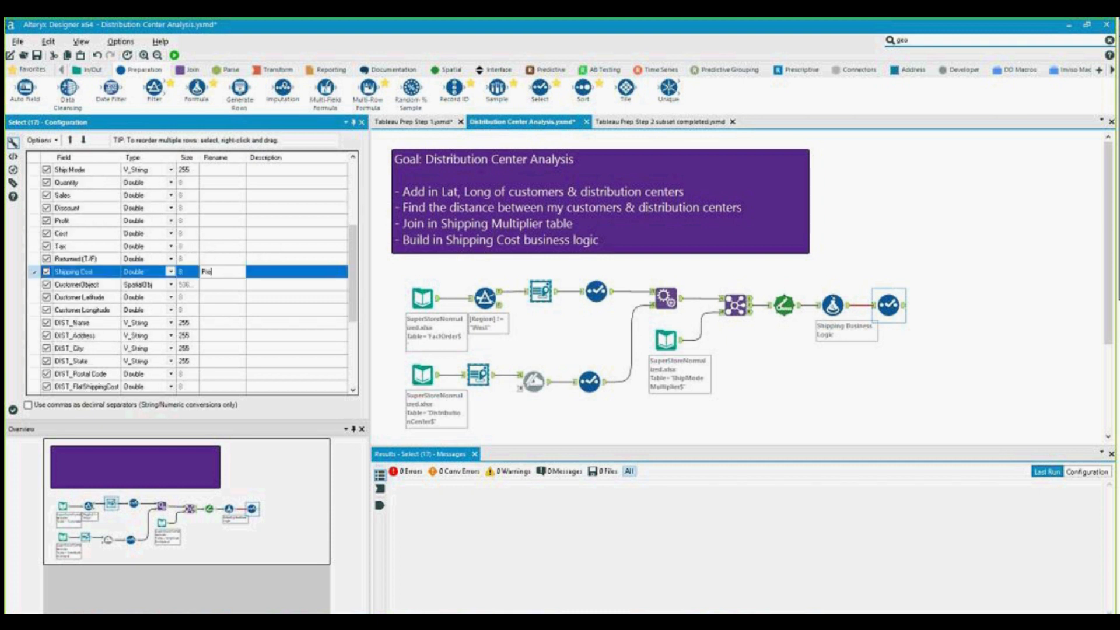
pyautogui.write('vious')
pyautogui.write('ingCost')
pyautogui.click(970, 351)
# Step: Check the field settings of the Select tool in the distribution center branch
pyautogui.hotkey('ctrl', 'r')
pyautogui.click(589, 385)
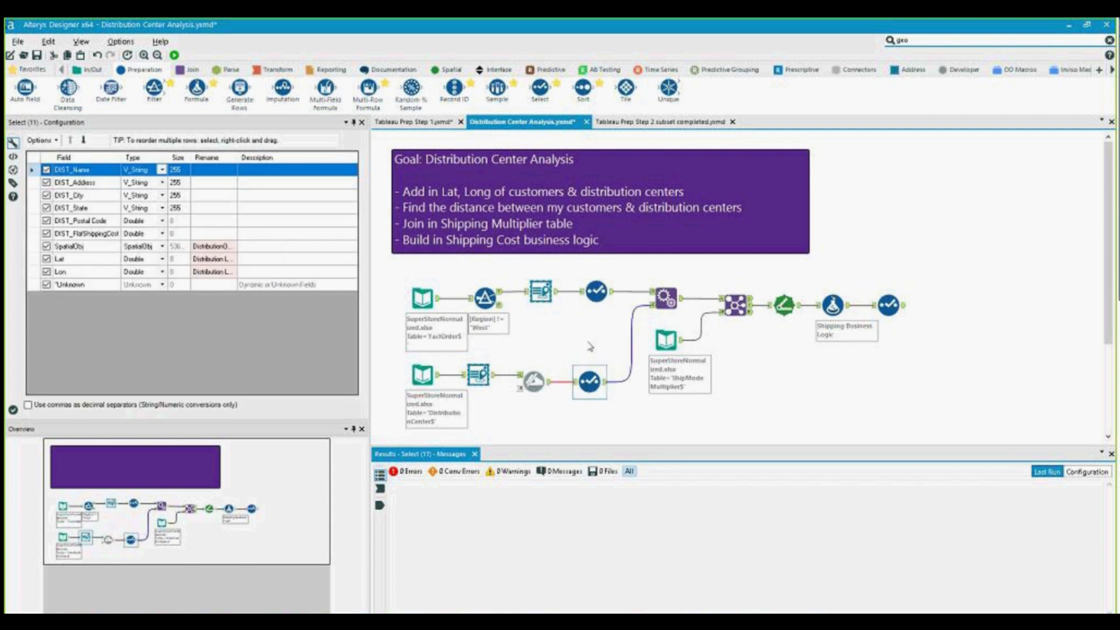
pyautogui.click(914, 367)
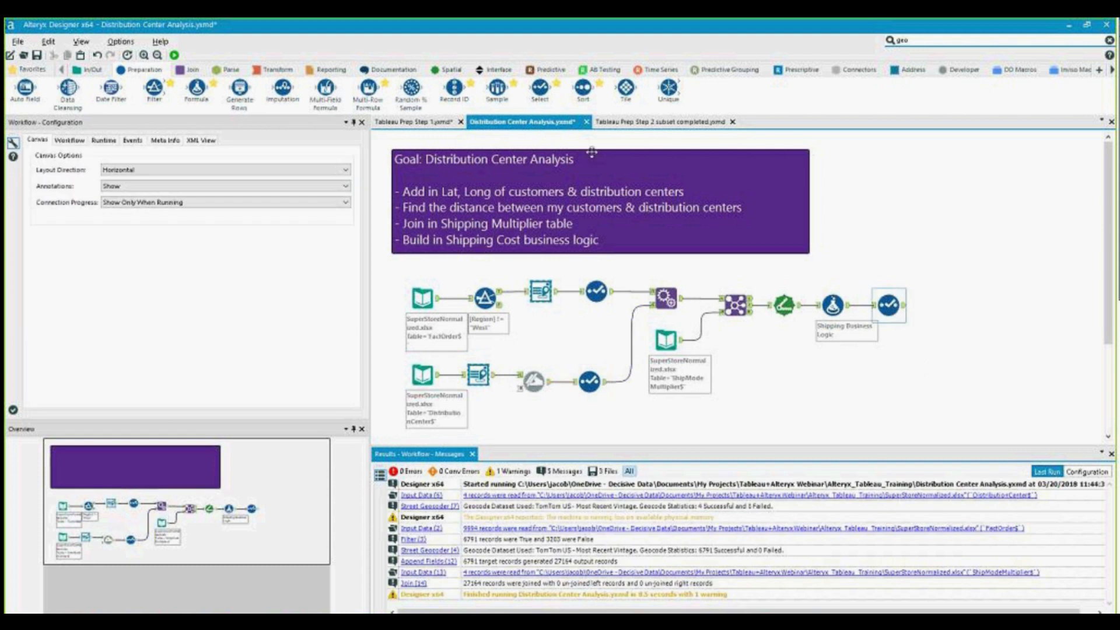
# Step: Add a Summarize tool after the final Select tool and group its output by DIST_Name
pyautogui.click(277, 71)
pyautogui.moveTo(196, 87); pyautogui.dragTo(943, 278)
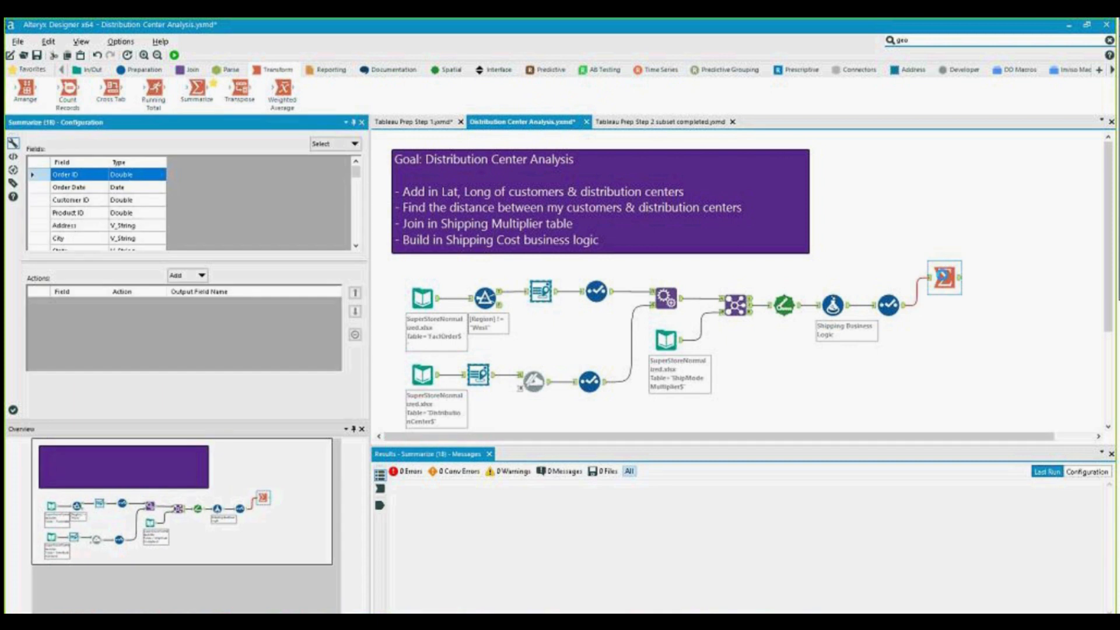
pyautogui.scroll(-5, 93, 221)
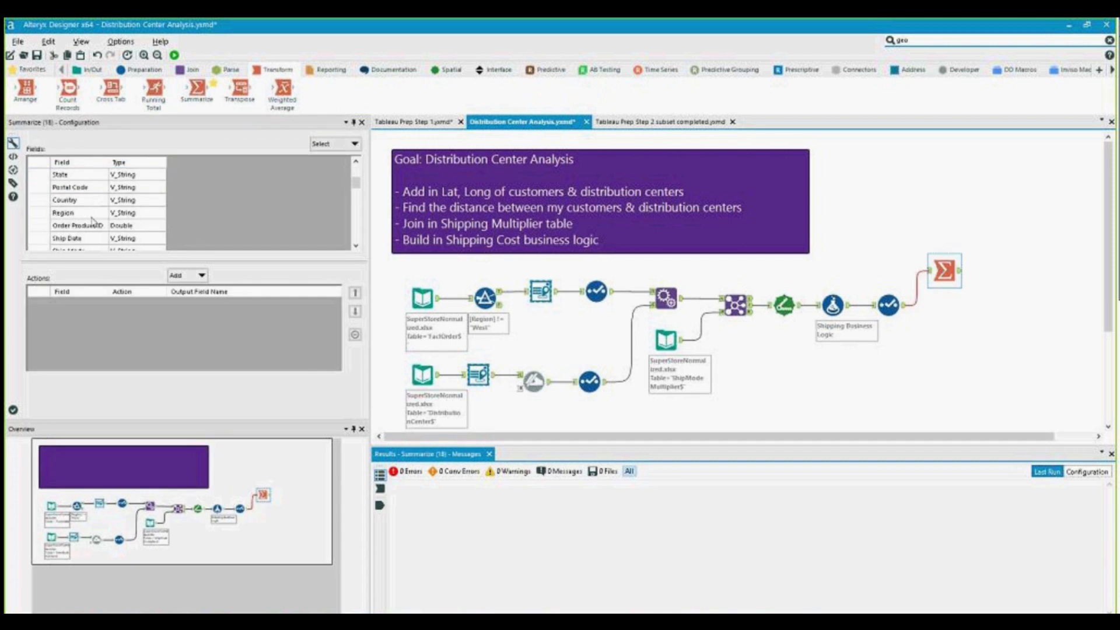
pyautogui.scroll(-6, 97, 214)
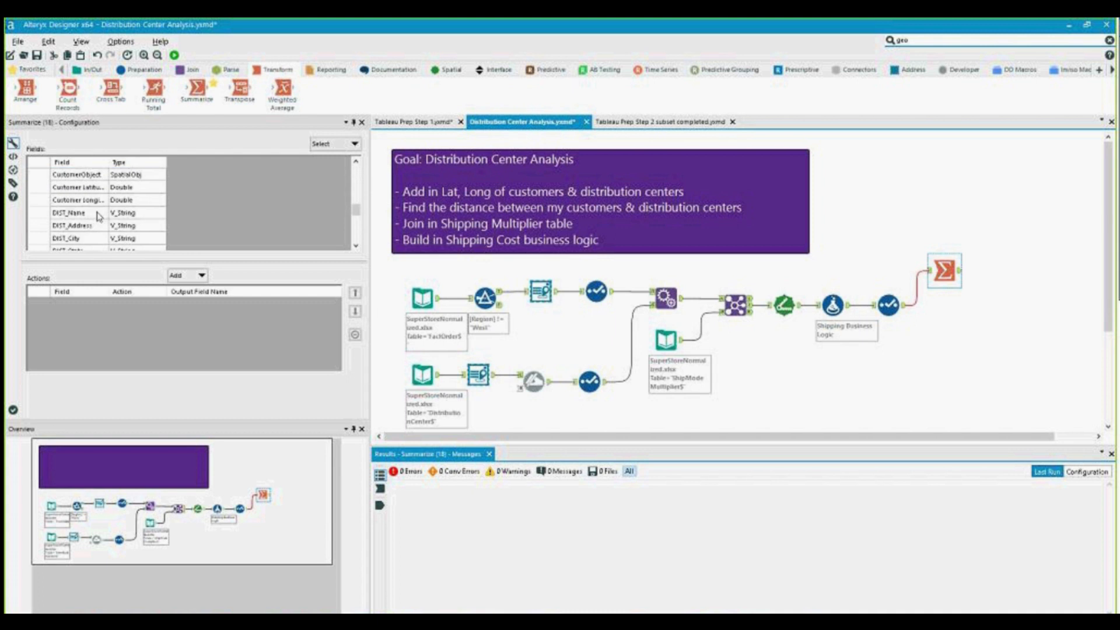
pyautogui.click(97, 213)
pyautogui.click(186, 275)
pyautogui.click(201, 290)
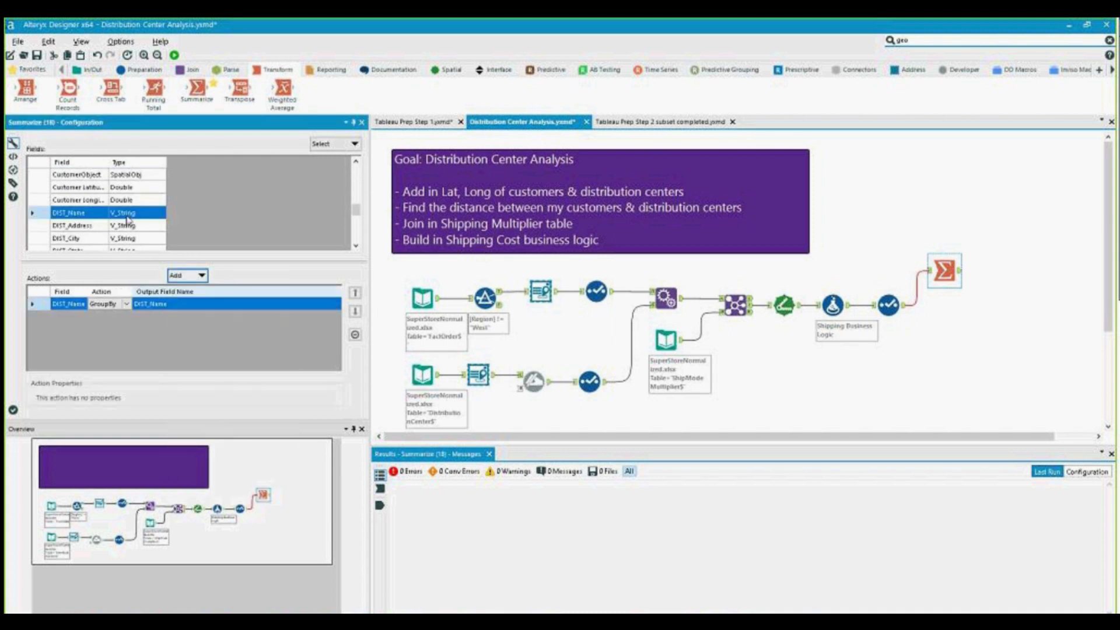
# Step: Add a Sum of the NewShippingCost field to the Summarize tool's actions
pyautogui.scroll(-6, 128, 222)
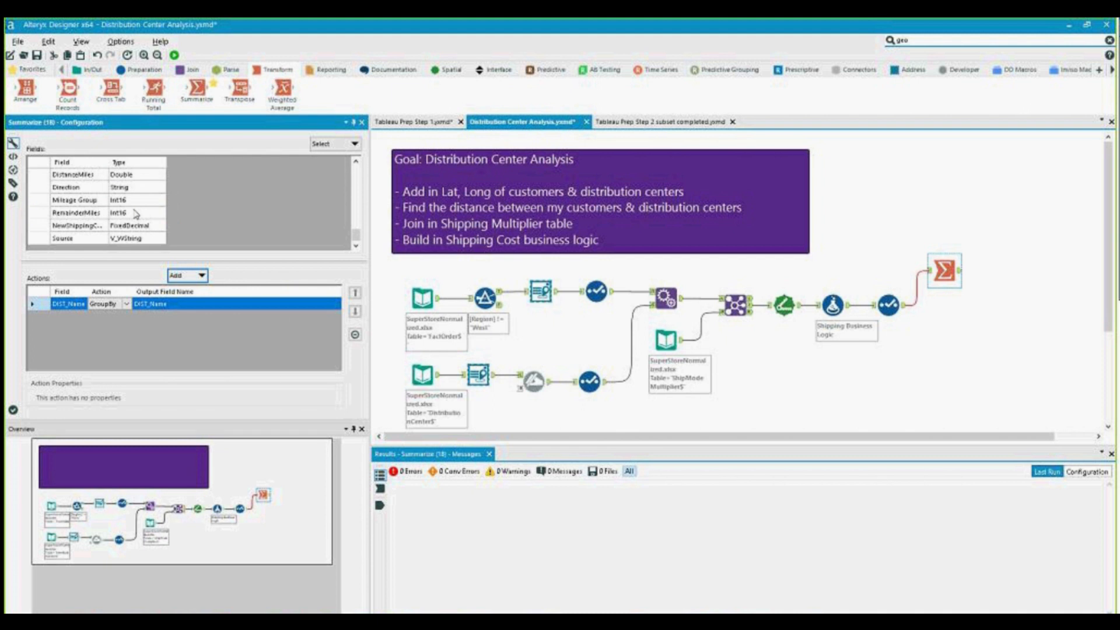
pyautogui.click(132, 226)
pyautogui.click(189, 276)
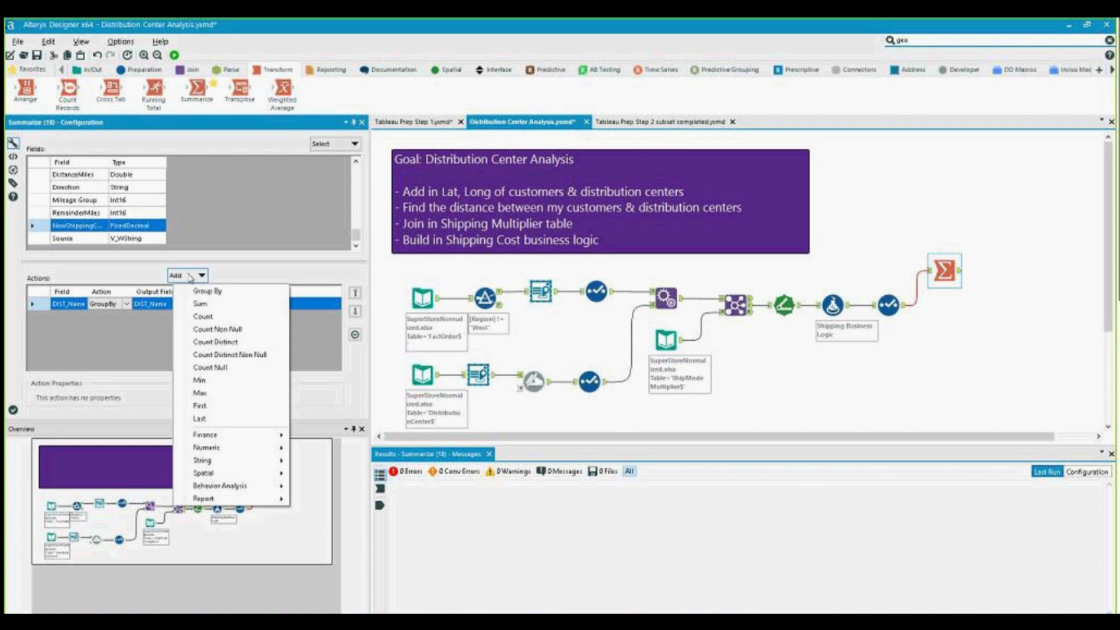
pyautogui.click(200, 304)
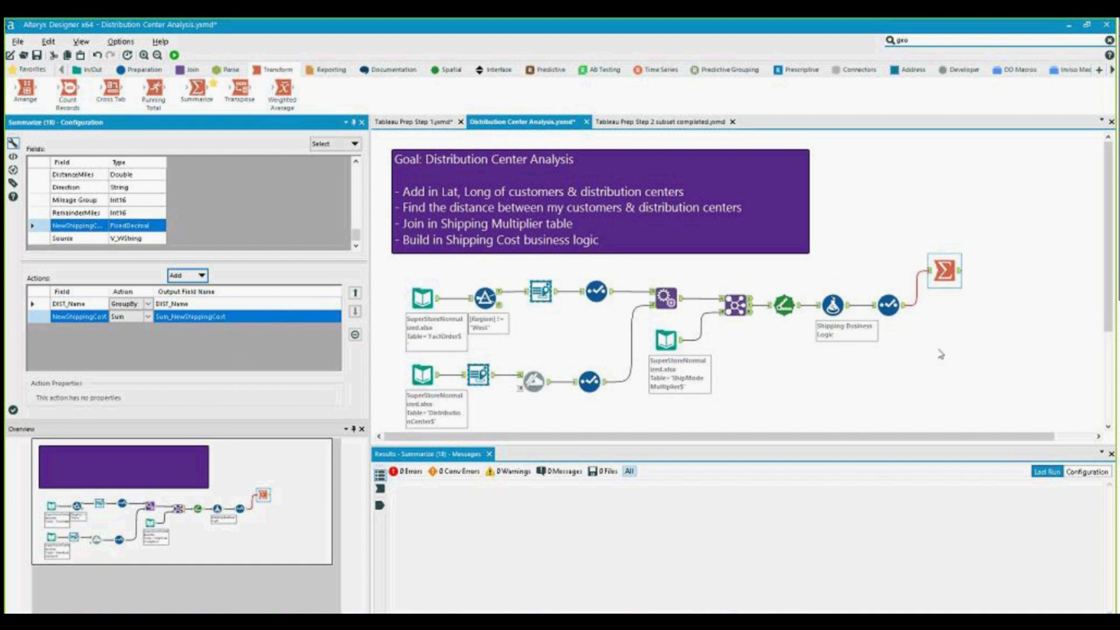
# Step: Run the Distribution Center Analysis workflow and inspect the Summarize tool's output of shipping cost by distribution center
pyautogui.click(903, 373)
pyautogui.hotkey('ctrl', 'r')
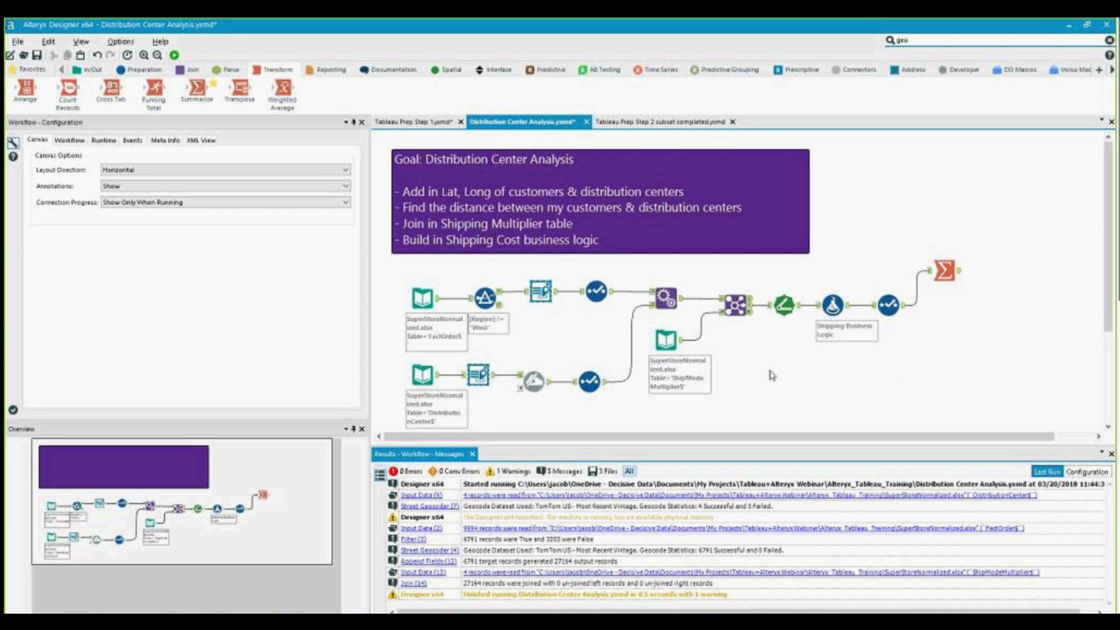
pyautogui.hotkey('ctrl', 'r')
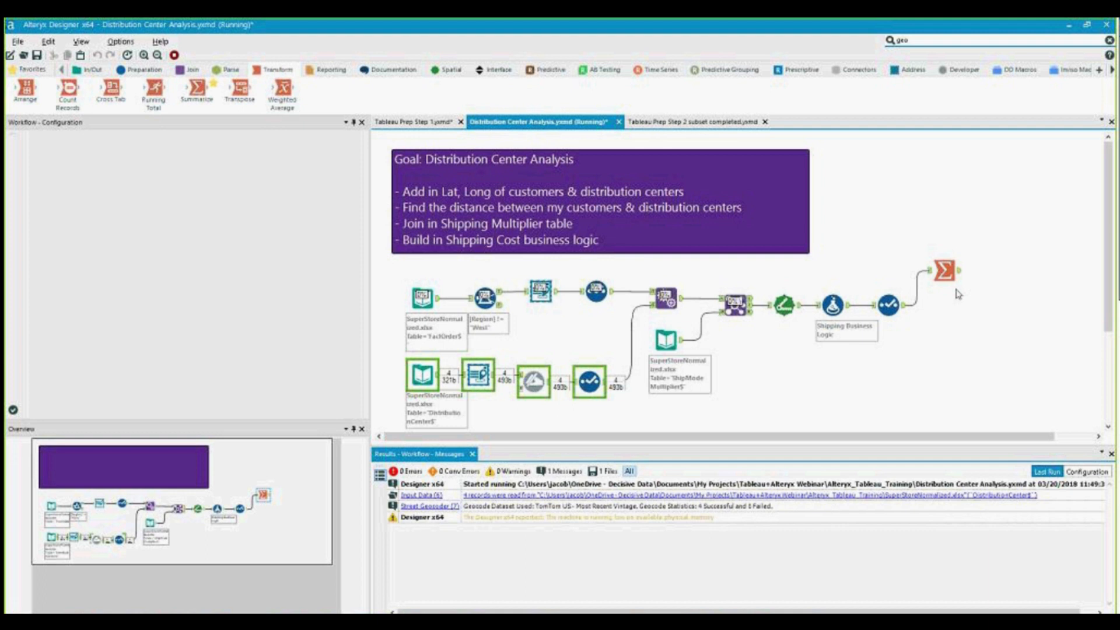
pyautogui.click(511, 443)
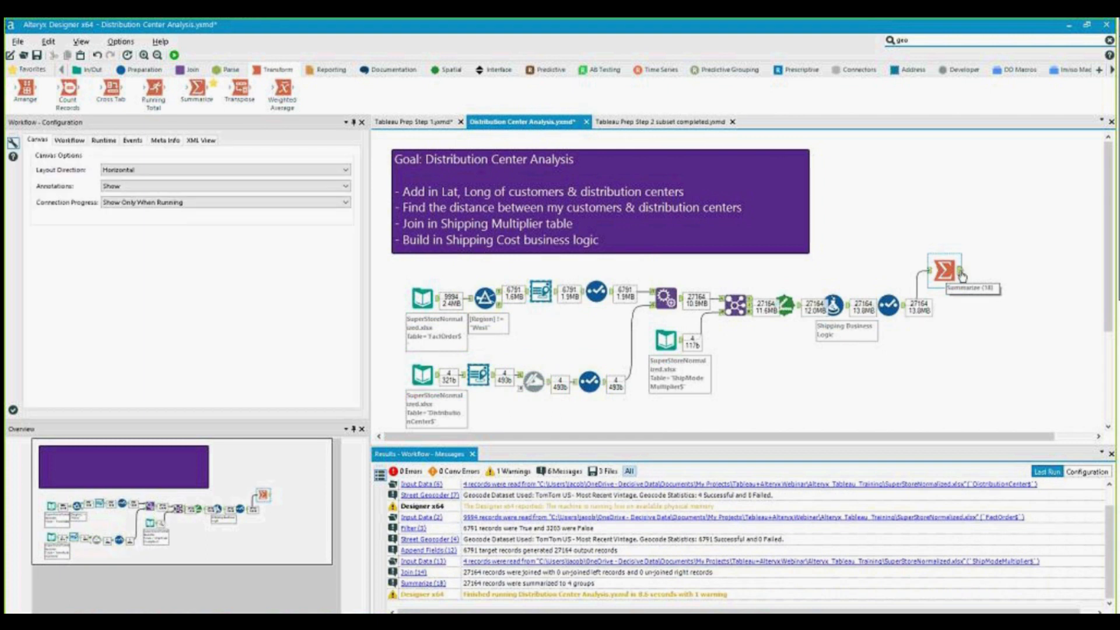
pyautogui.click(959, 274)
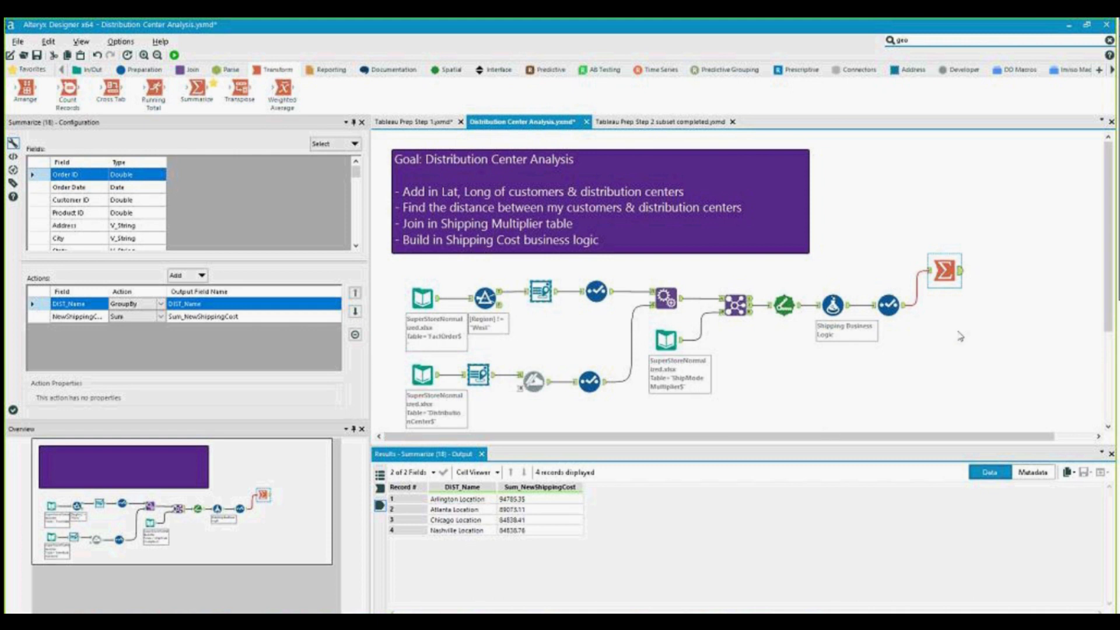
# Step: Delete the Summarize tool at the end of the workflow
pyautogui.click(997, 309)
pyautogui.click(945, 270)
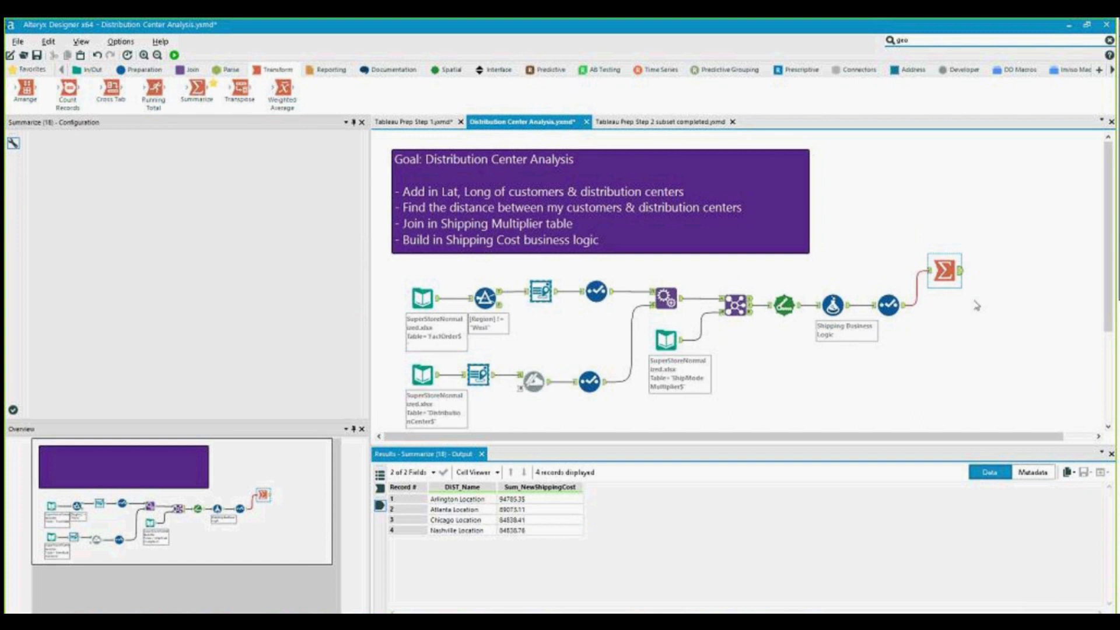
pyautogui.press('Delete')
# Step: Put all the workflow's tools into a new container and position it just below the purple goal comment
pyautogui.moveTo(380, 268); pyautogui.dragTo(965, 413)
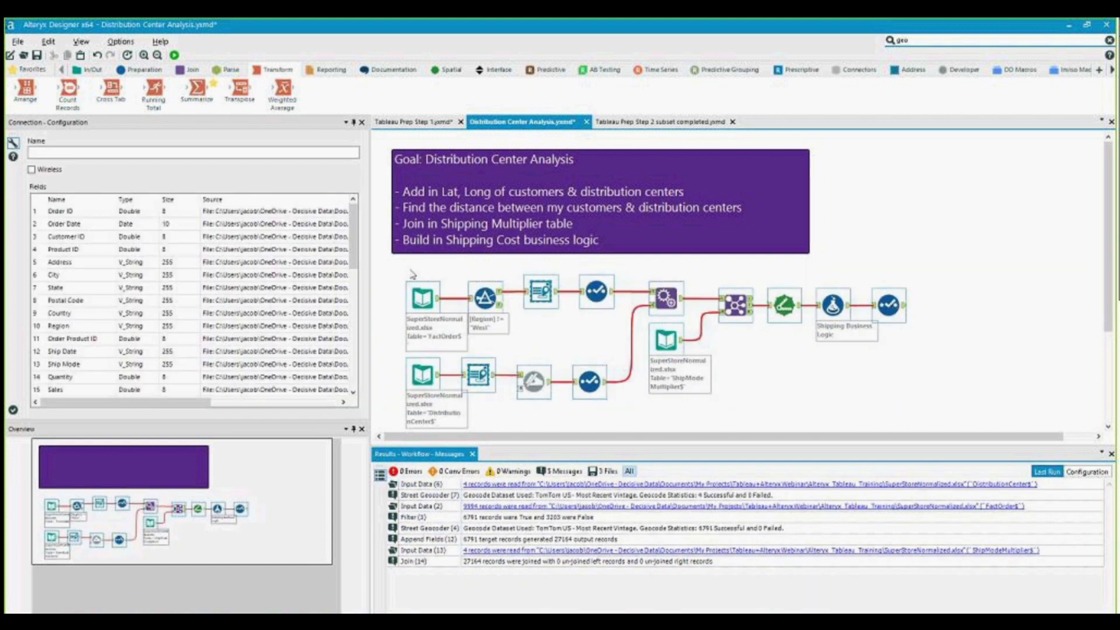
pyautogui.rightClick(889, 304)
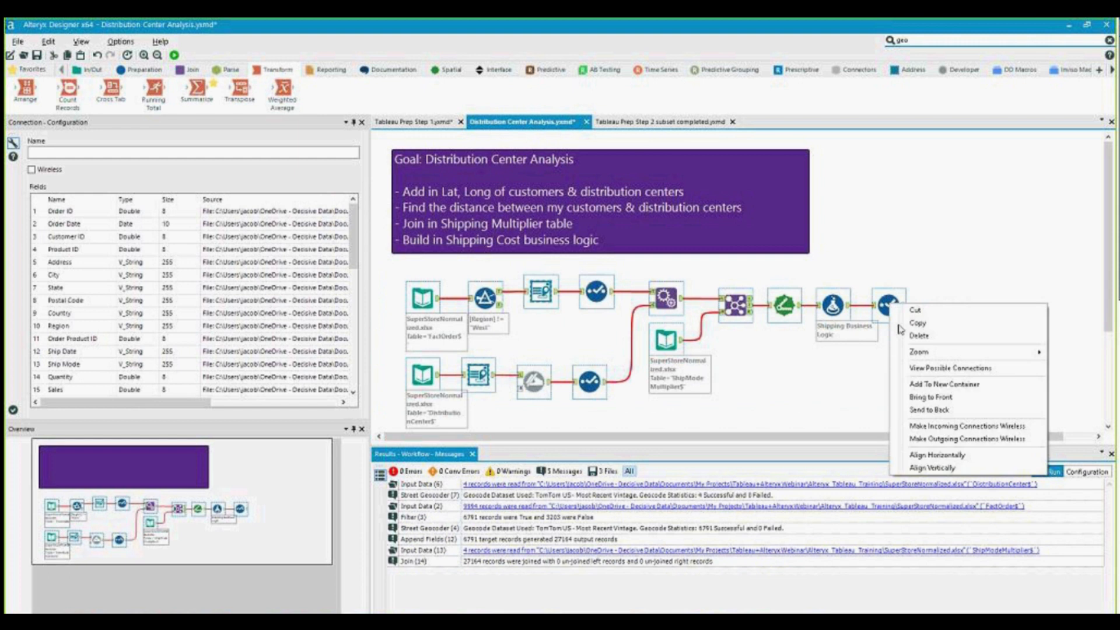
pyautogui.click(923, 389)
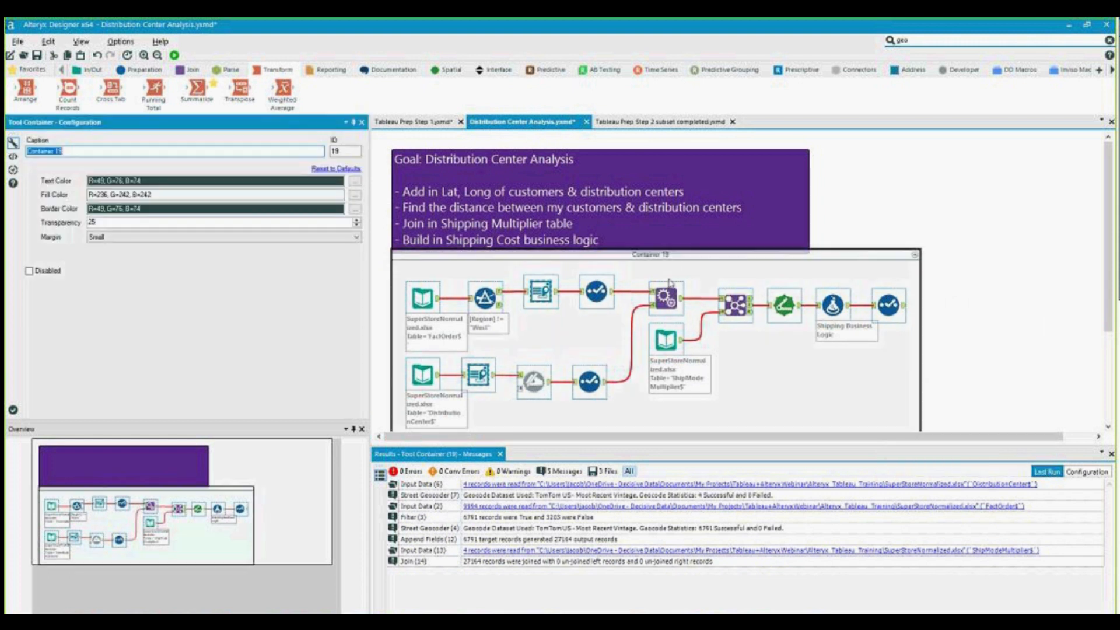
pyautogui.moveTo(667, 254); pyautogui.dragTo(667, 282)
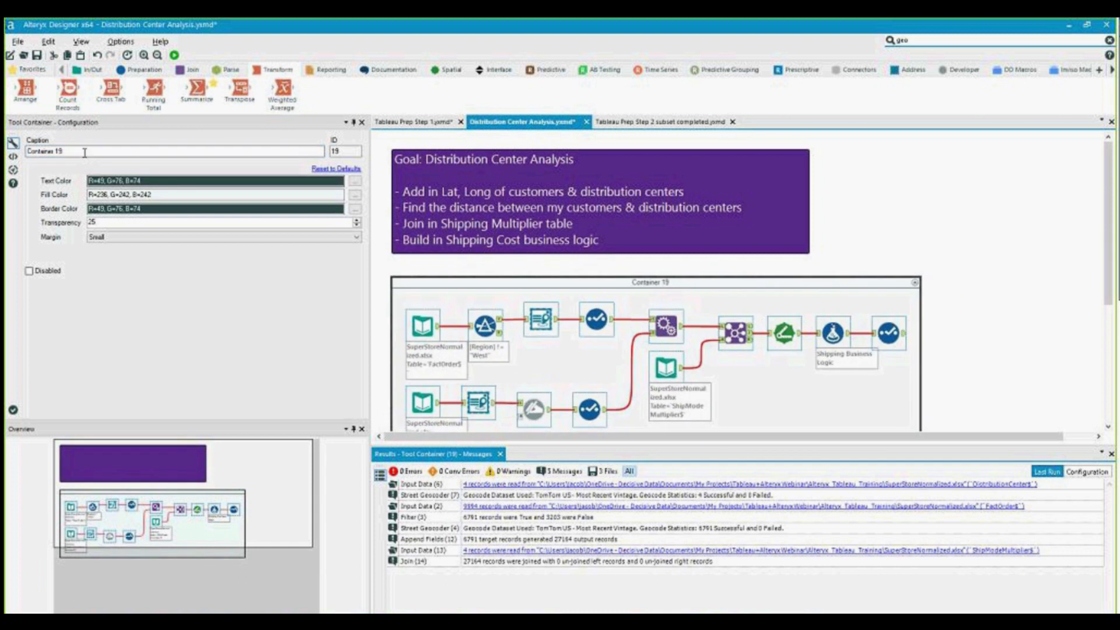
# Step: Set the container's caption to Dist Center Analysis
pyautogui.moveTo(63, 152); pyautogui.dragTo(27, 151)
pyautogui.write('Di')
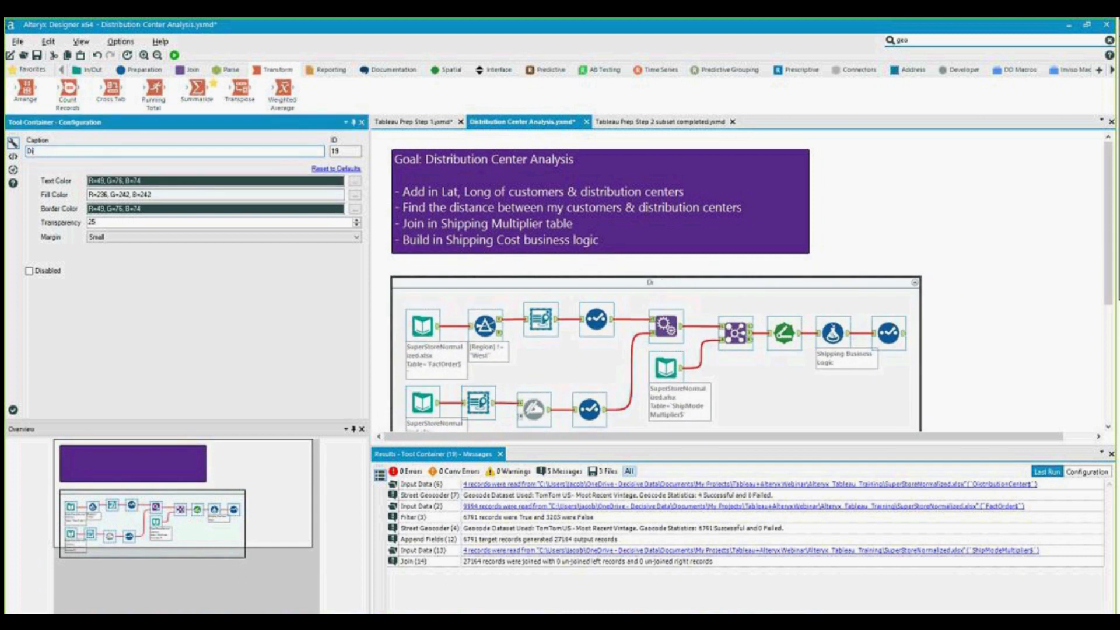
pyautogui.write('st Center Analsysi')
pyautogui.press('BackSpace')
pyautogui.write('ysis')
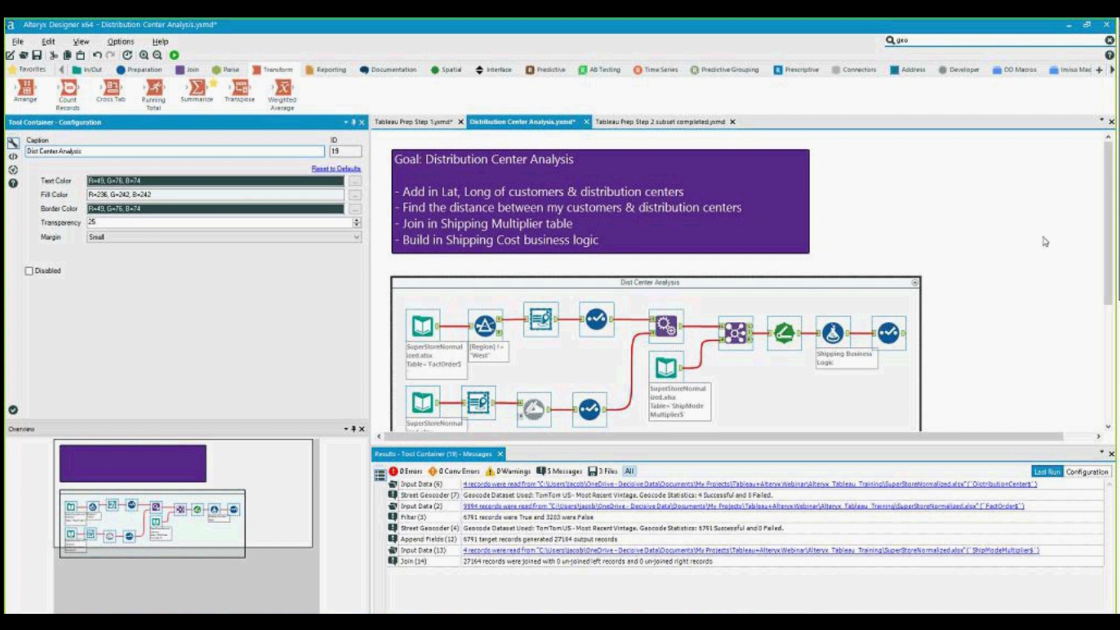
# Step: Copy the Dist Center Analysis container and switch to the Tableau Prep Step 1 workflow
pyautogui.click(869, 257)
pyautogui.click(670, 285)
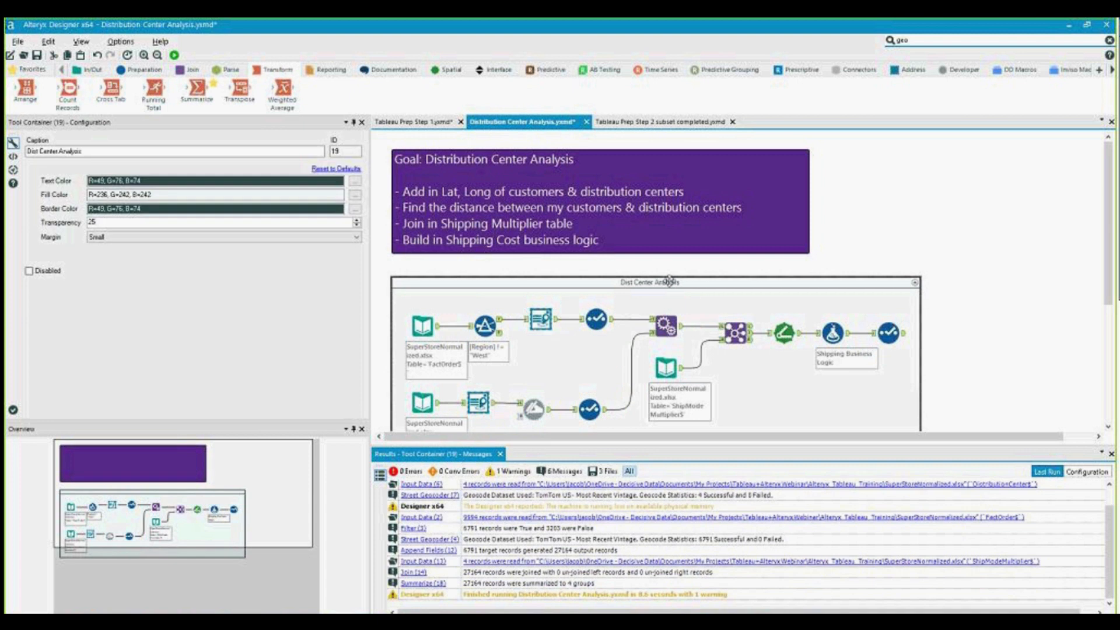
pyautogui.click(423, 125)
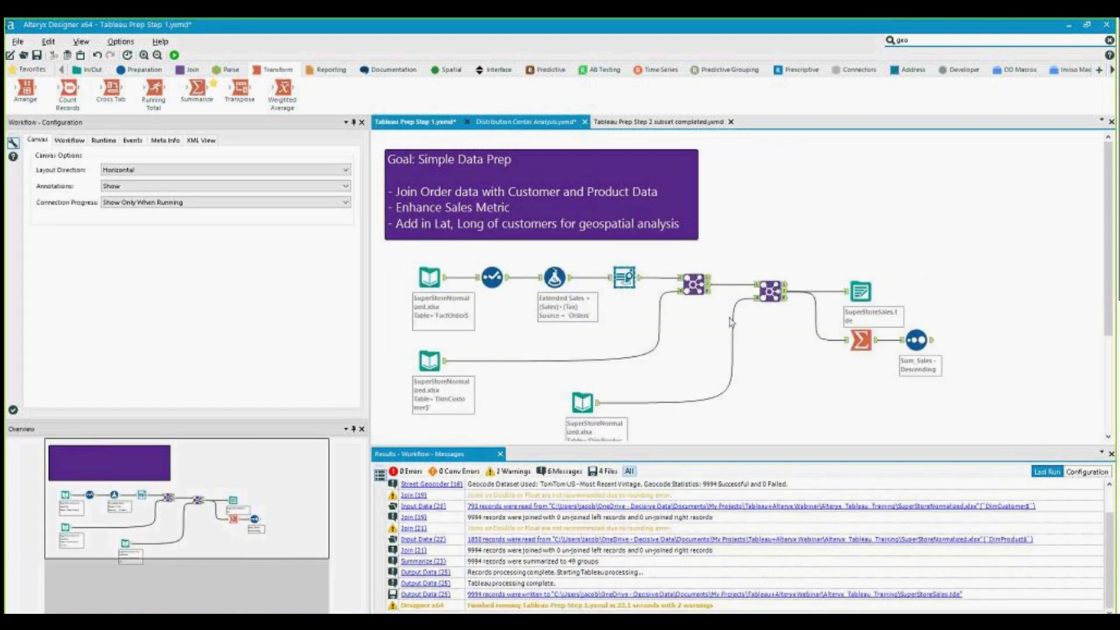
# Step: Make room in the workflow by moving the Join, Summarize, Sort and output tools further downstream and lowering the DimCustomer and DimProduct inputs
pyautogui.scroll(-3, 642, 301)
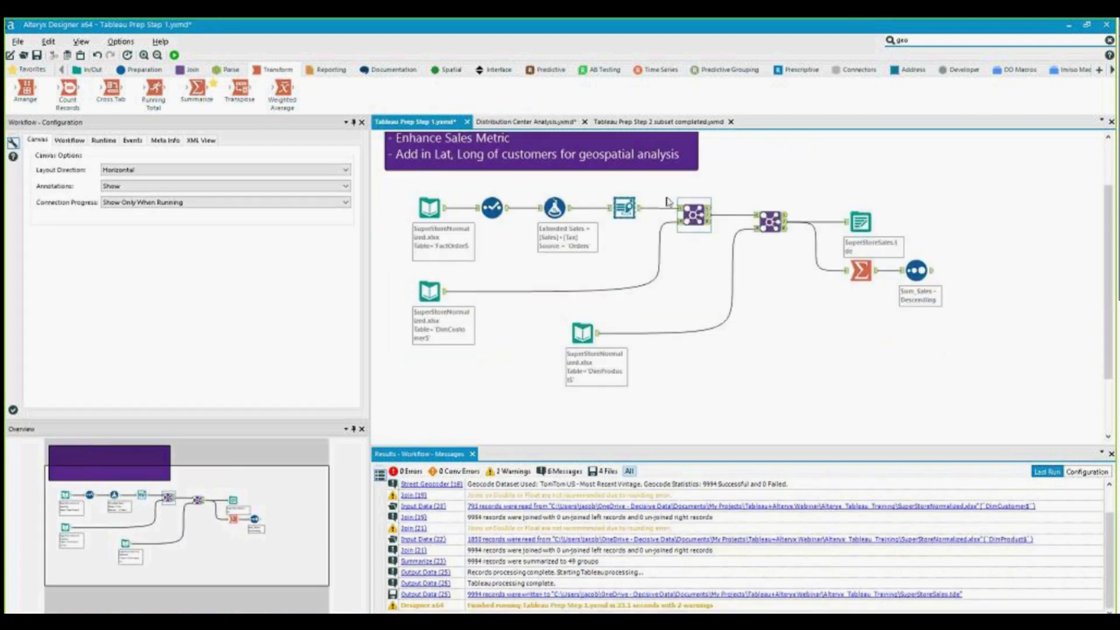
pyautogui.moveTo(666, 192); pyautogui.dragTo(966, 380)
pyautogui.click(549, 289)
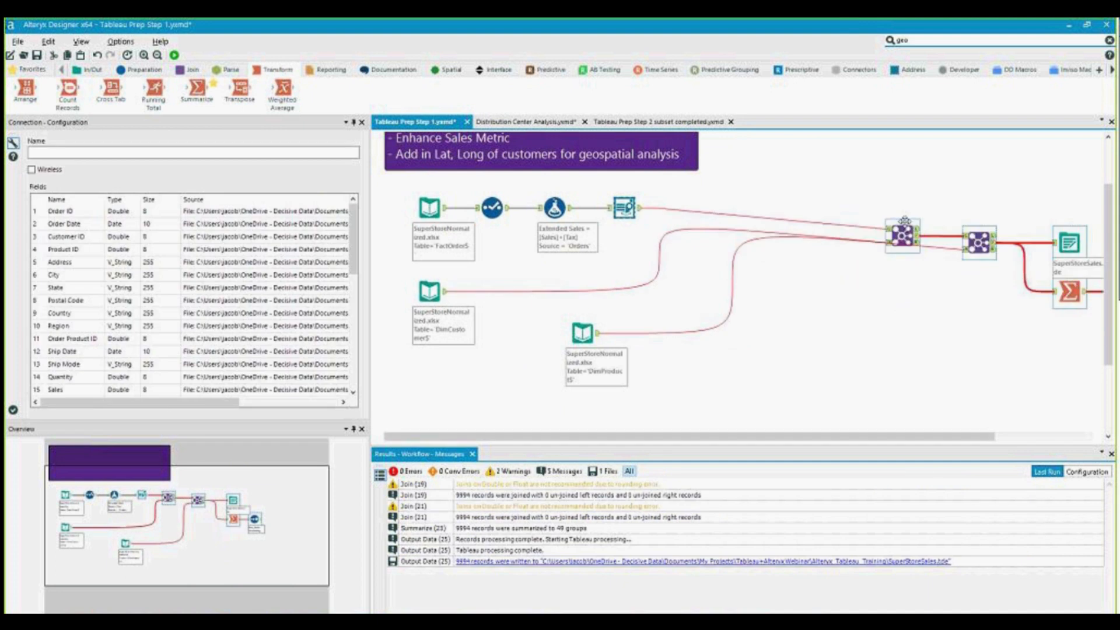
pyautogui.moveTo(384, 275); pyautogui.dragTo(656, 386)
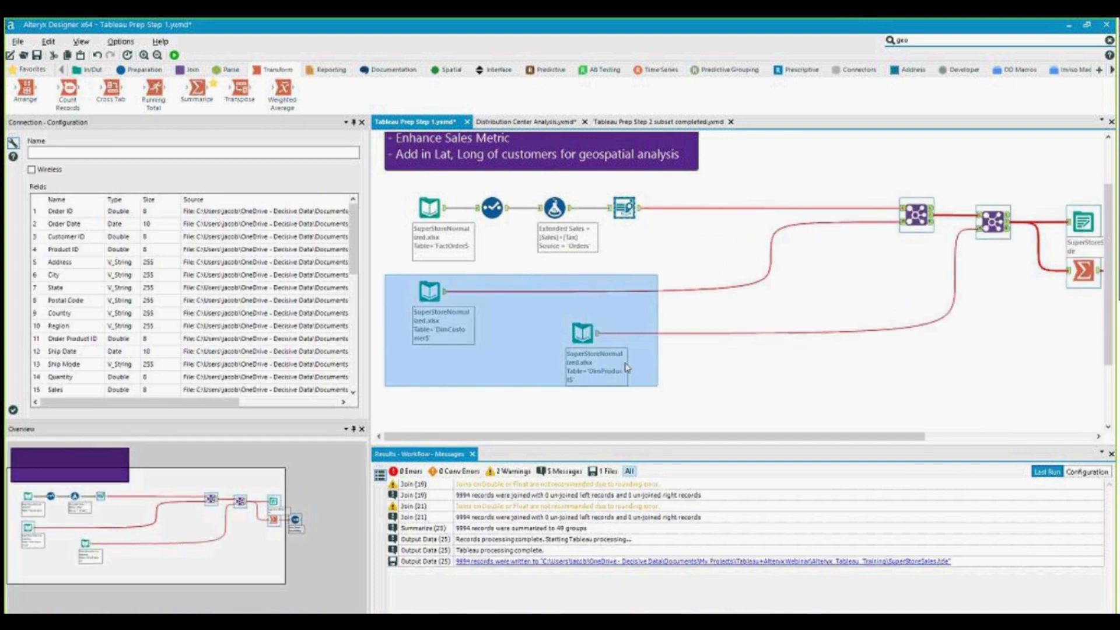
pyautogui.moveTo(429, 290); pyautogui.dragTo(770, 367)
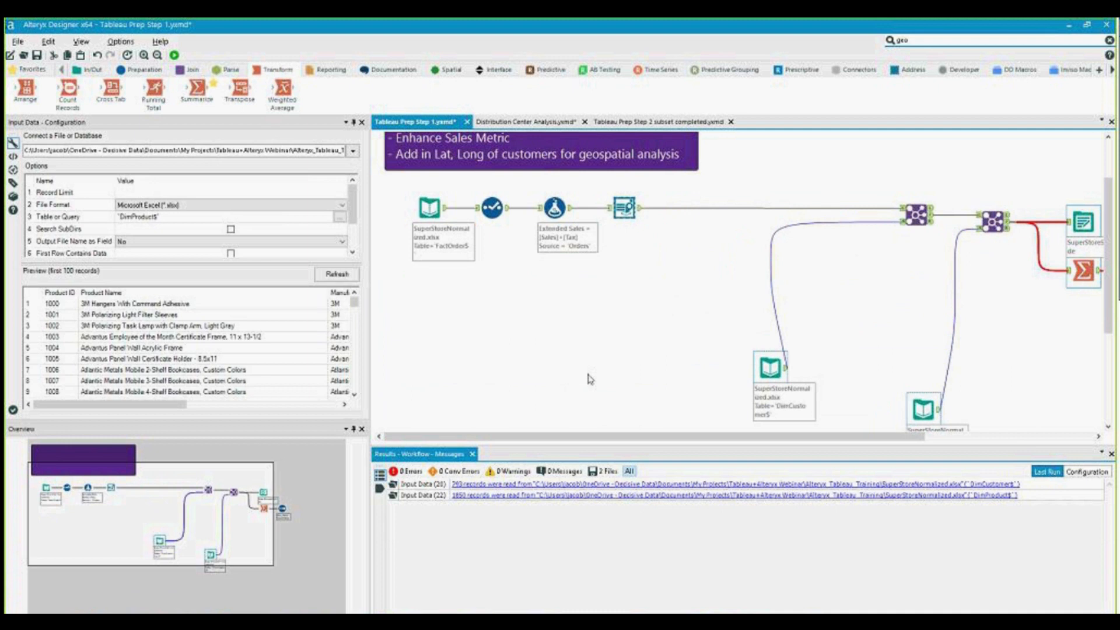
# Step: Paste the Dist Center Analysis container and place it beneath the FactOrder branch
pyautogui.click(595, 348)
pyautogui.hotkey('ctrl', 'z')
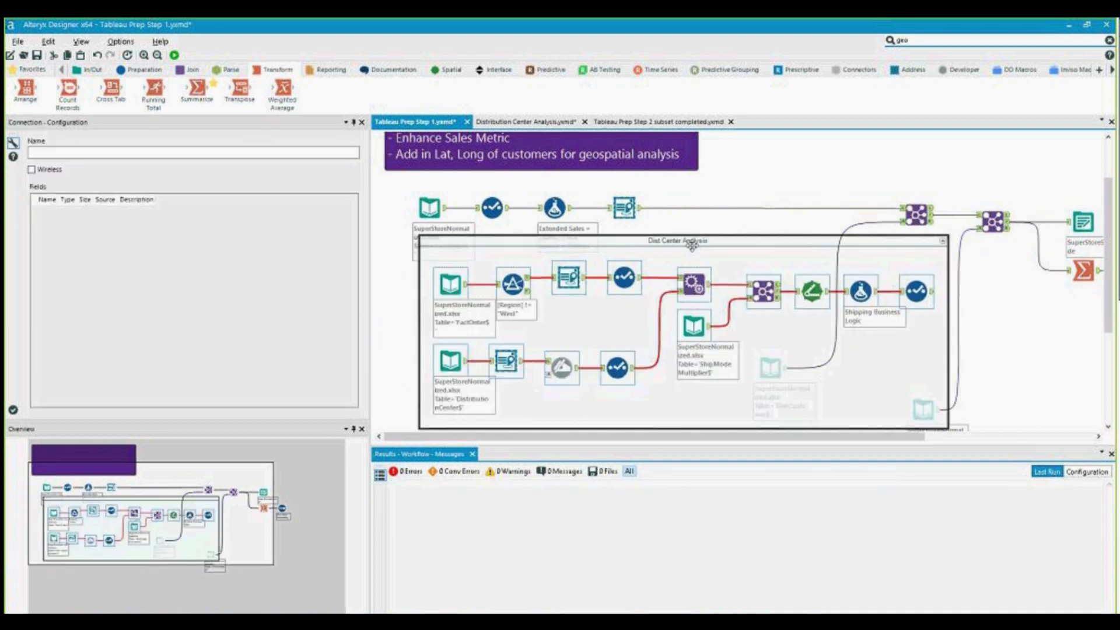
pyautogui.moveTo(588, 238); pyautogui.dragTo(601, 269)
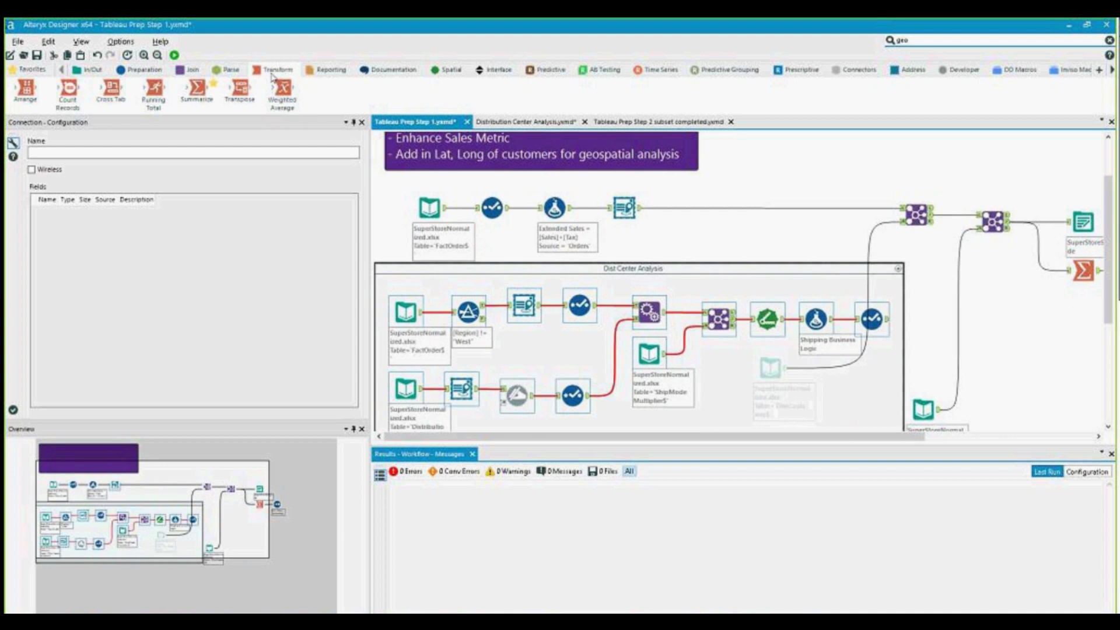
# Step: Insert a Union tool between the geocoder and the first Join, connect the container's final Select tool to it, and save the workflow
pyautogui.click(192, 69)
pyautogui.moveTo(284, 102); pyautogui.dragTo(812, 211)
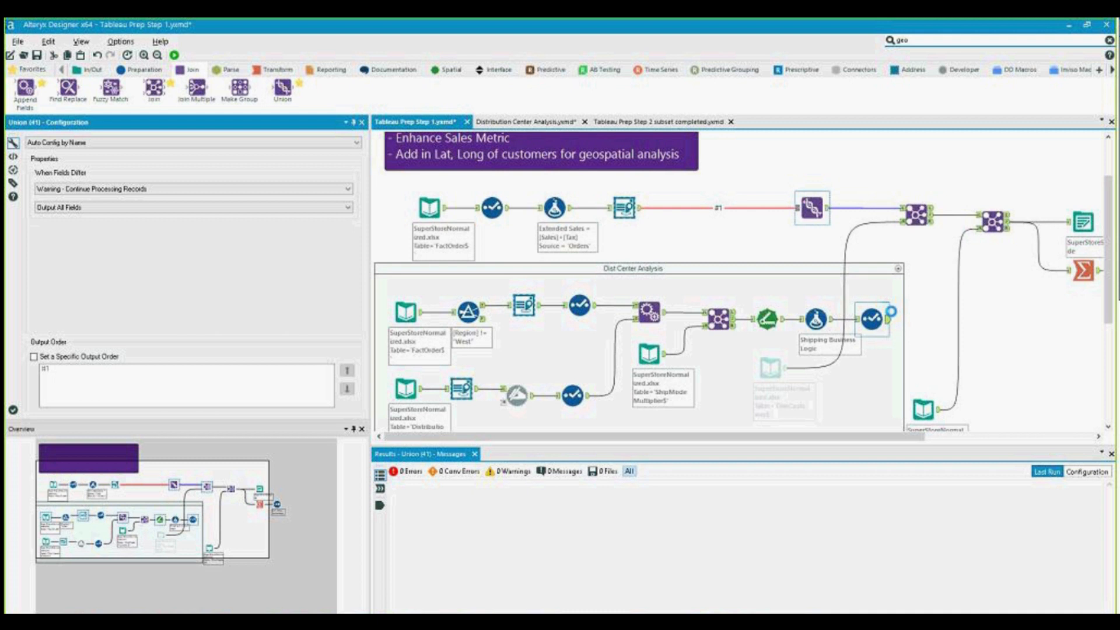
pyautogui.moveTo(887, 319); pyautogui.dragTo(796, 209)
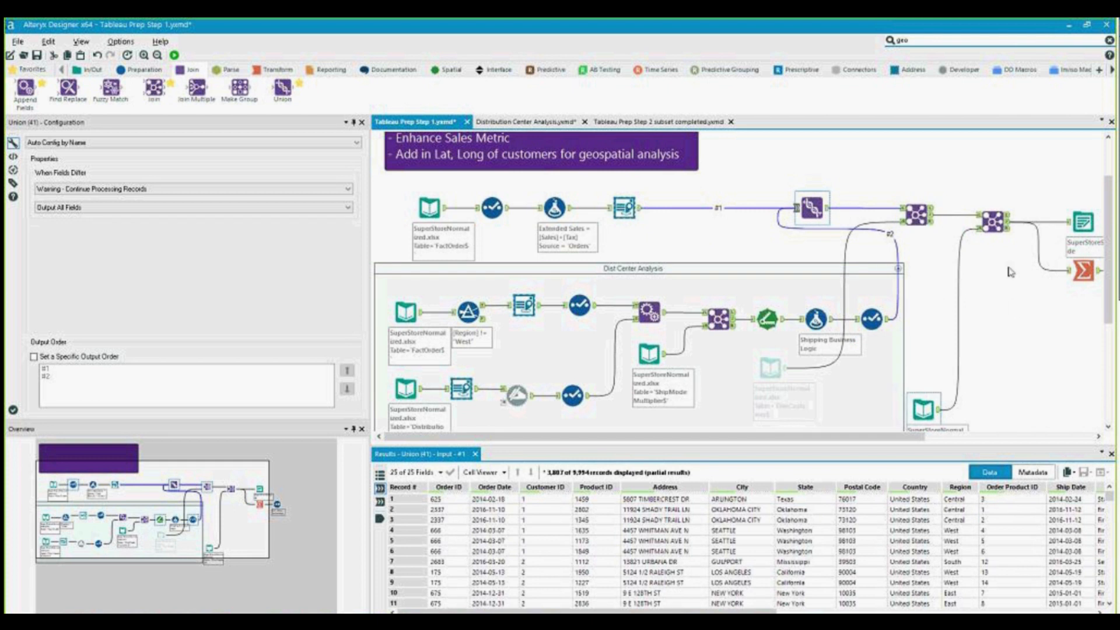
pyautogui.click(1014, 309)
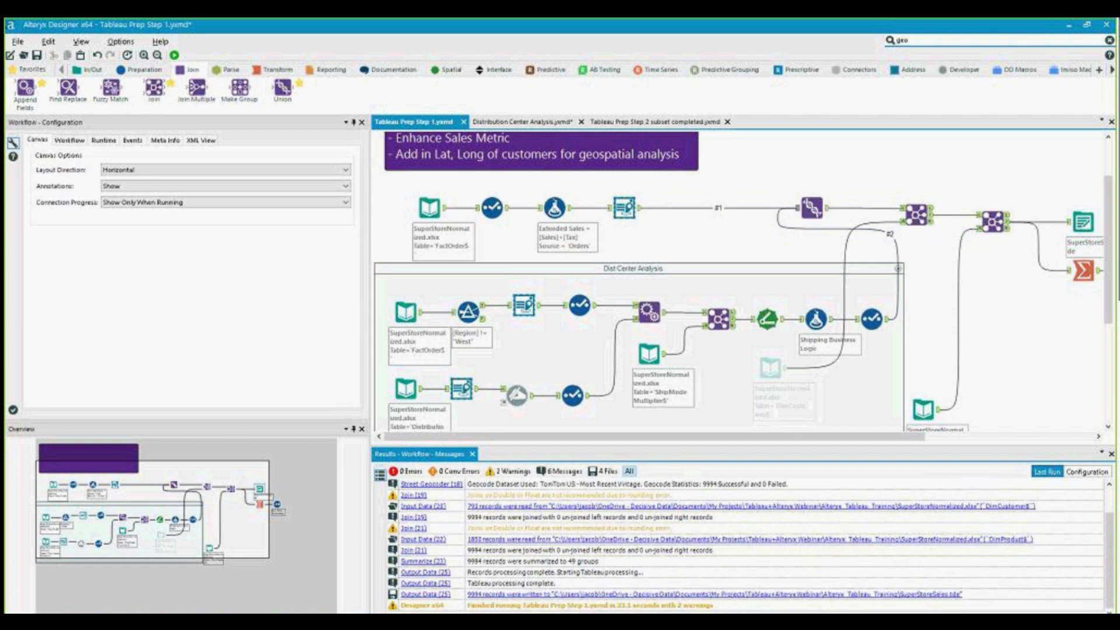
# Step: Switch to Tableau and close its workbook, and run the Tableau Prep Step 1 workflow to rewrite the SuperStoreSales extract
pyautogui.hotkey('alt', 'Tab')
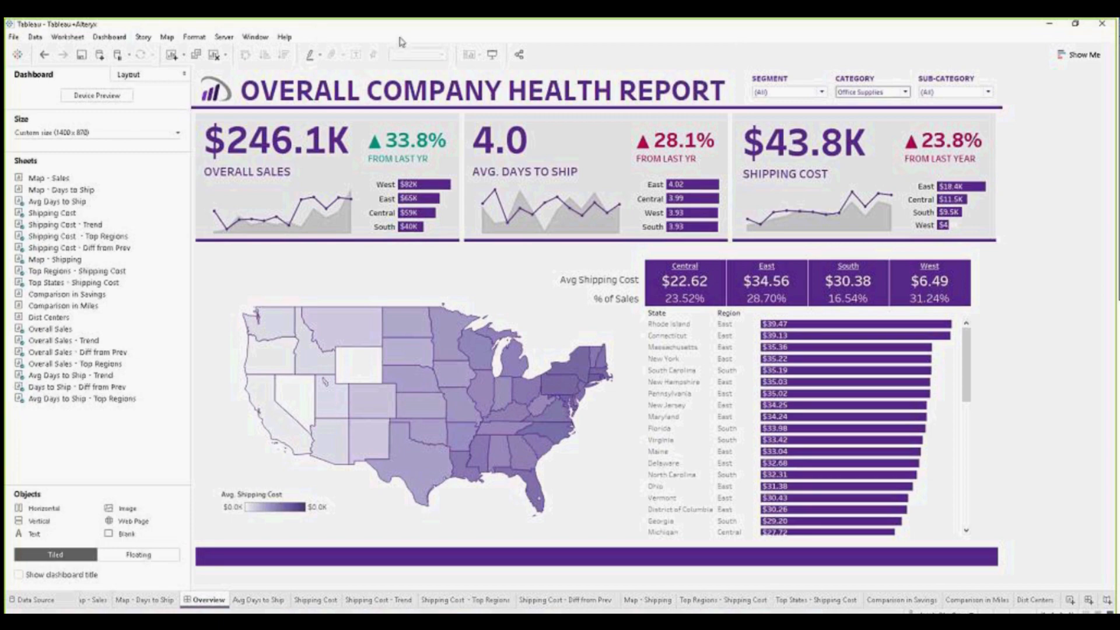
pyautogui.moveTo(400, 27); pyautogui.dragTo(176, 61)
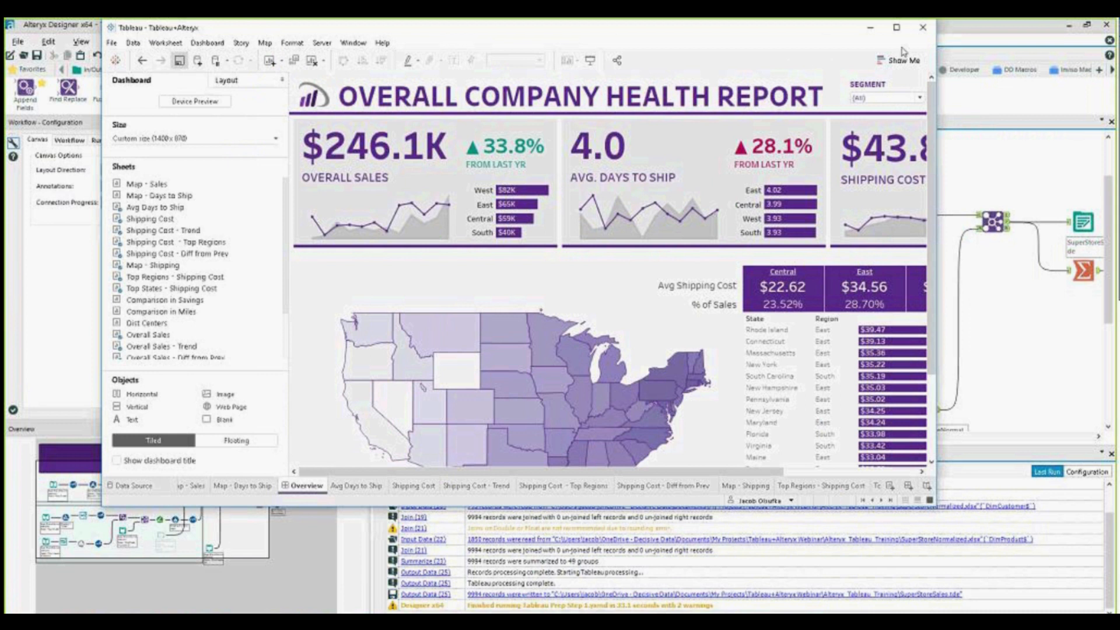
pyautogui.click(923, 28)
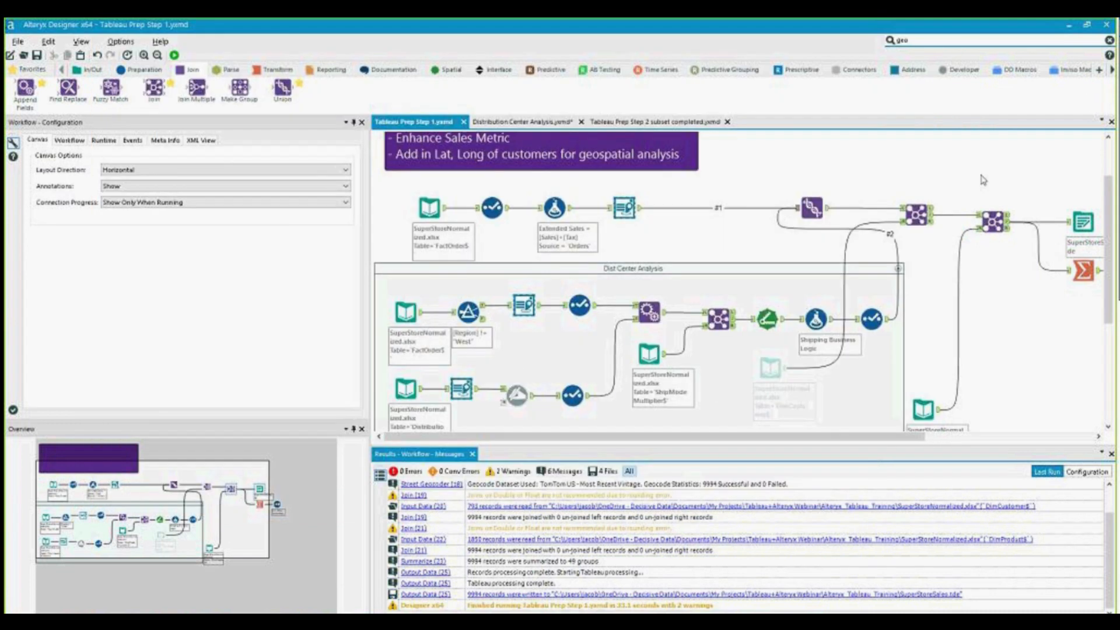
pyautogui.hotkey('ctrl', 'r')
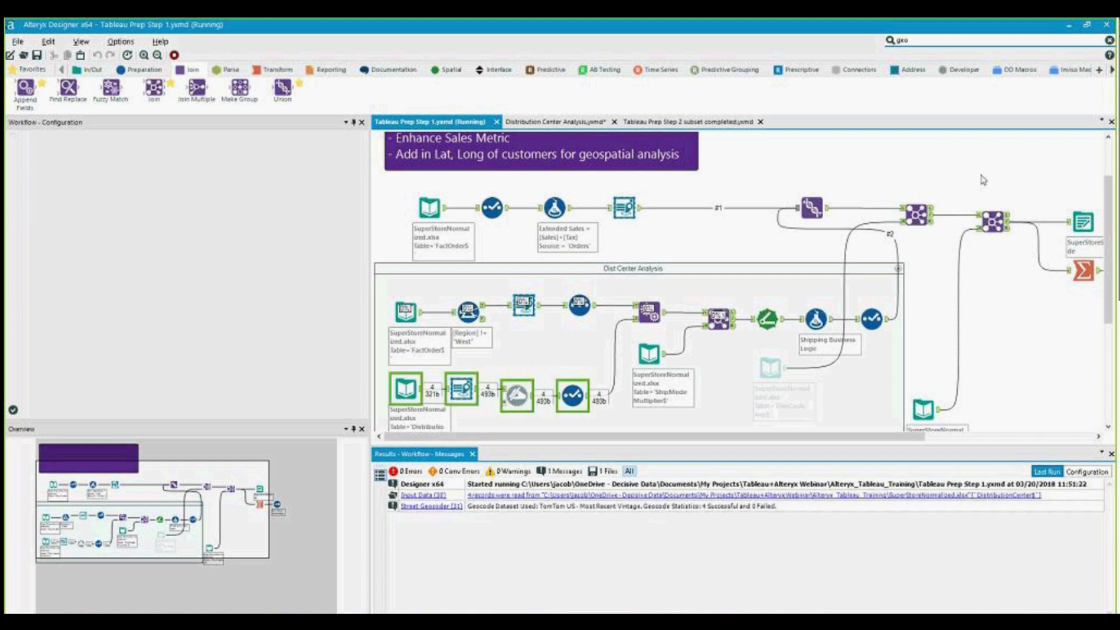
pyautogui.click(520, 442)
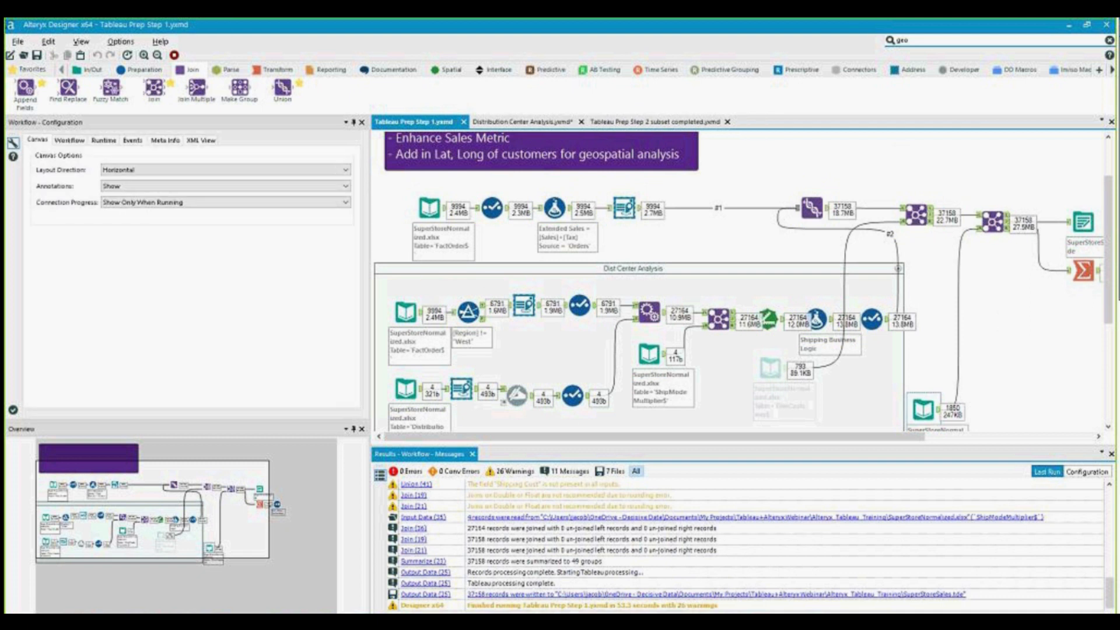
# Step: Open the Tableau+Alteryx workbook in Tableau and place DIST_Name on the rows of a new worksheet
pyautogui.rightClick(842, 621)
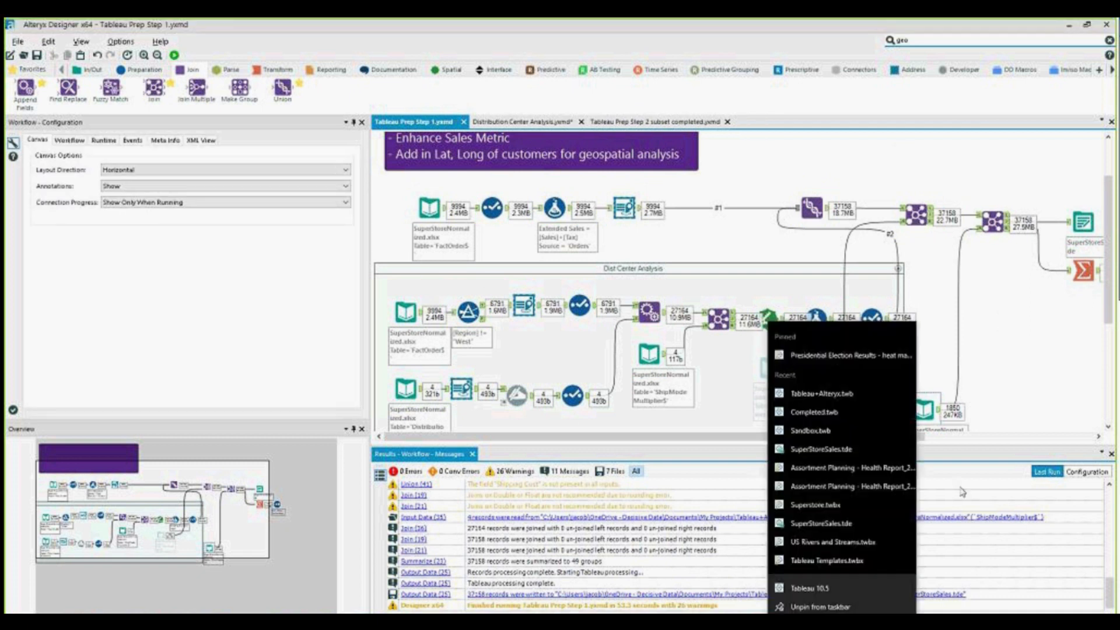
pyautogui.click(834, 409)
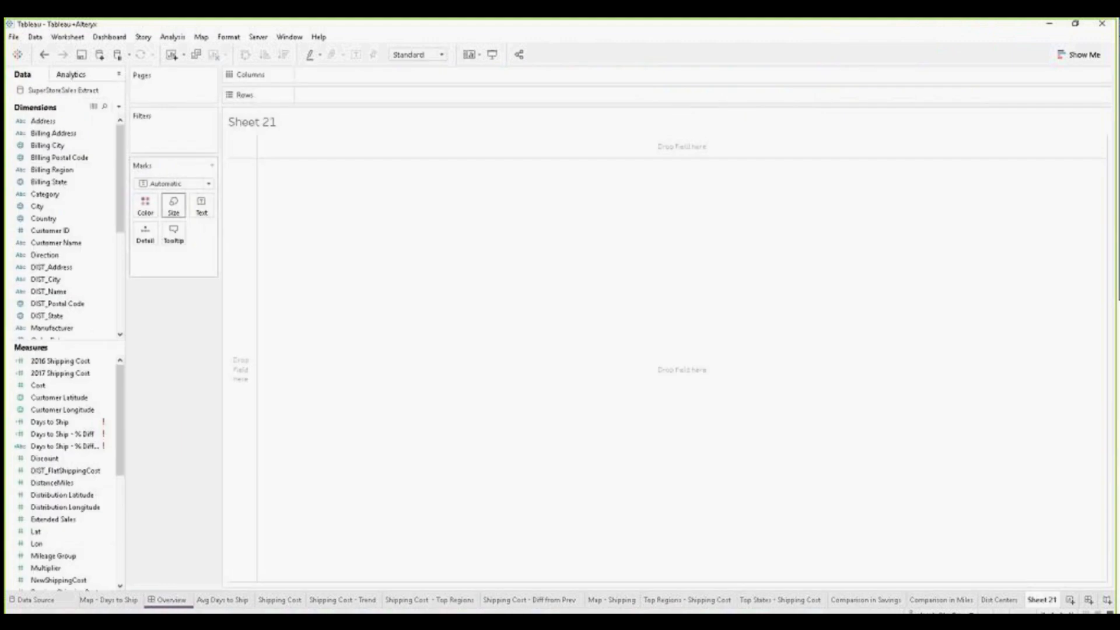
pyautogui.click(52, 279)
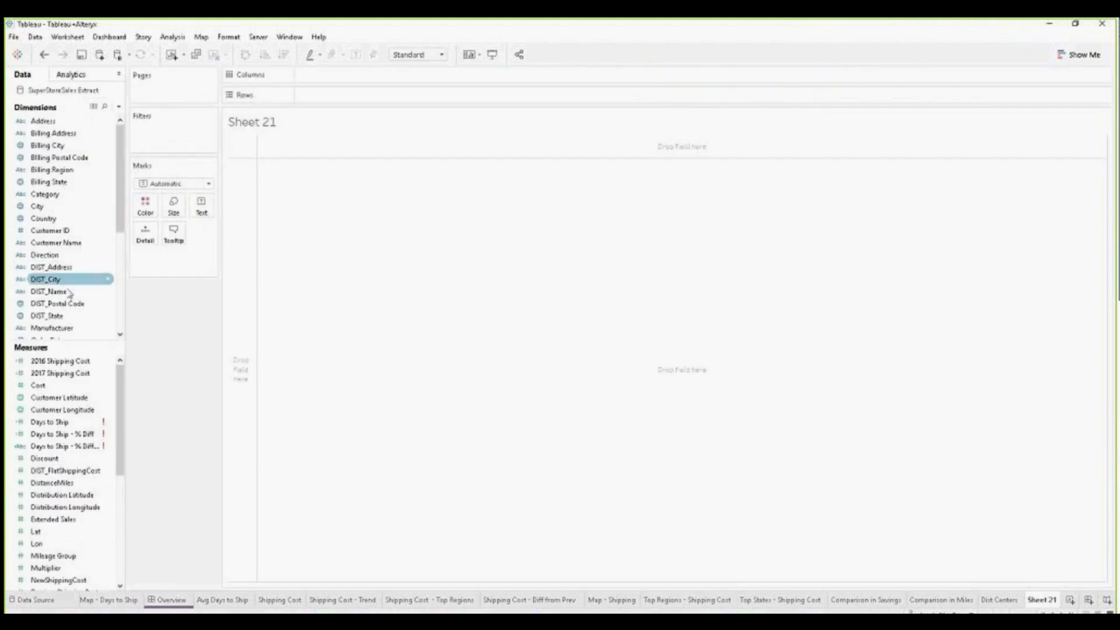
pyautogui.moveTo(64, 280); pyautogui.dragTo(254, 208)
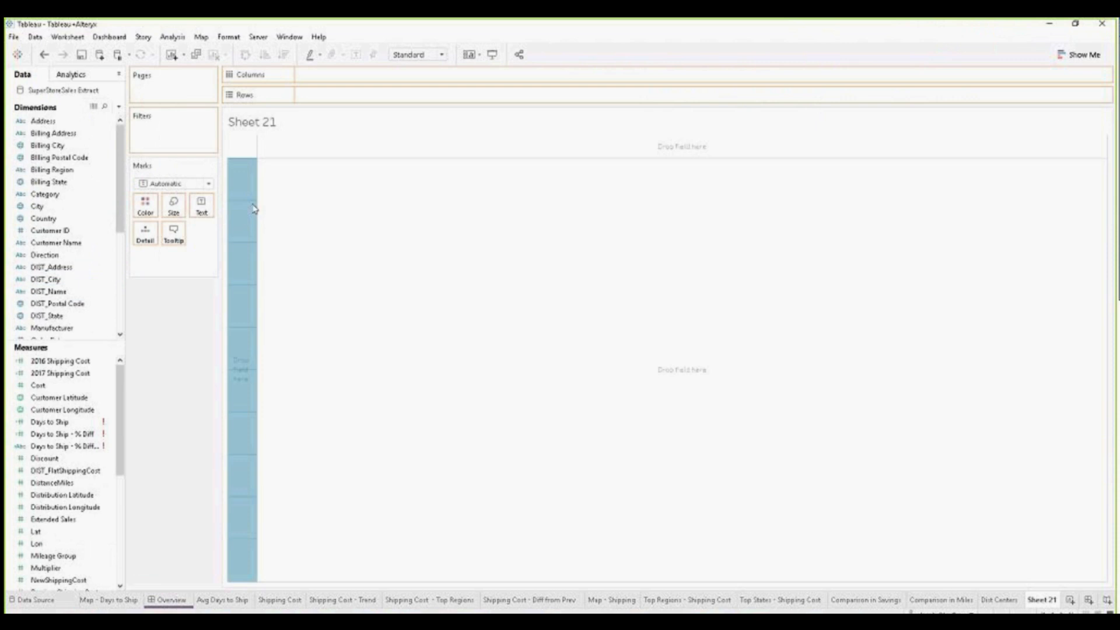
pyautogui.moveTo(253, 208); pyautogui.dragTo(253, 210)
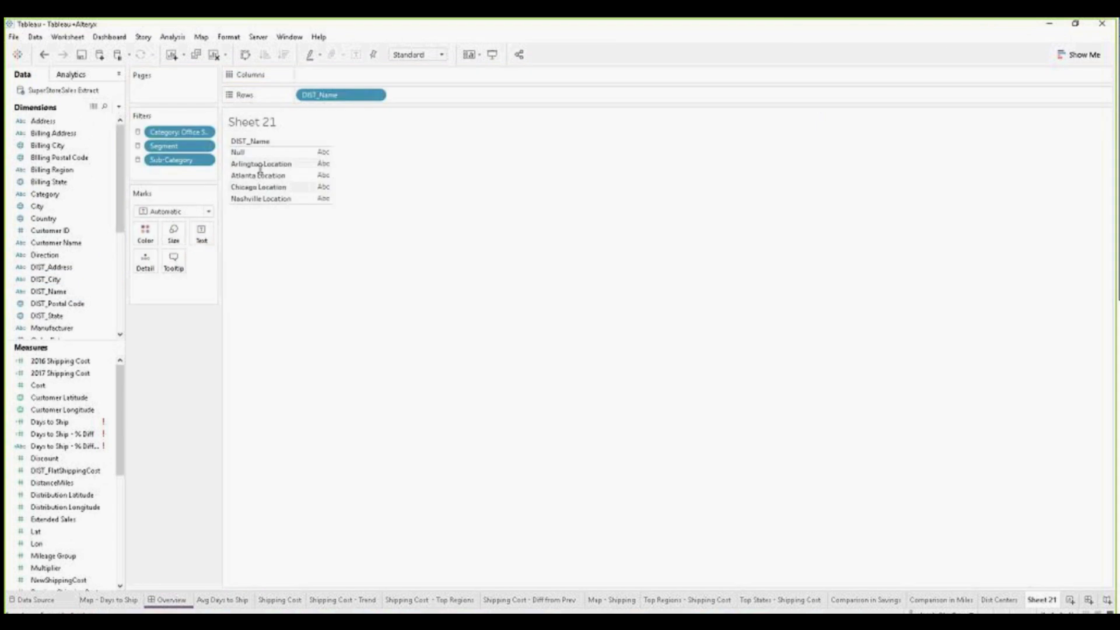
# Step: Filter the new worksheet by Source so that only DistributionCenter records are included
pyautogui.click(71, 267)
pyautogui.scroll(-4, 72, 267)
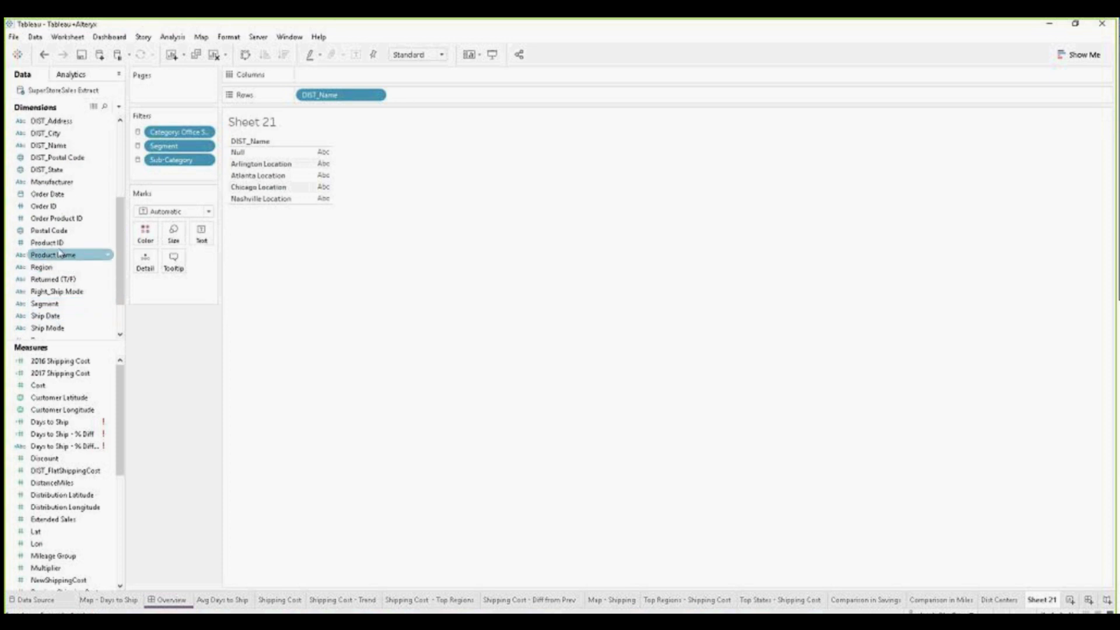
pyautogui.scroll(-2, 58, 257)
pyautogui.moveTo(53, 292); pyautogui.dragTo(169, 175)
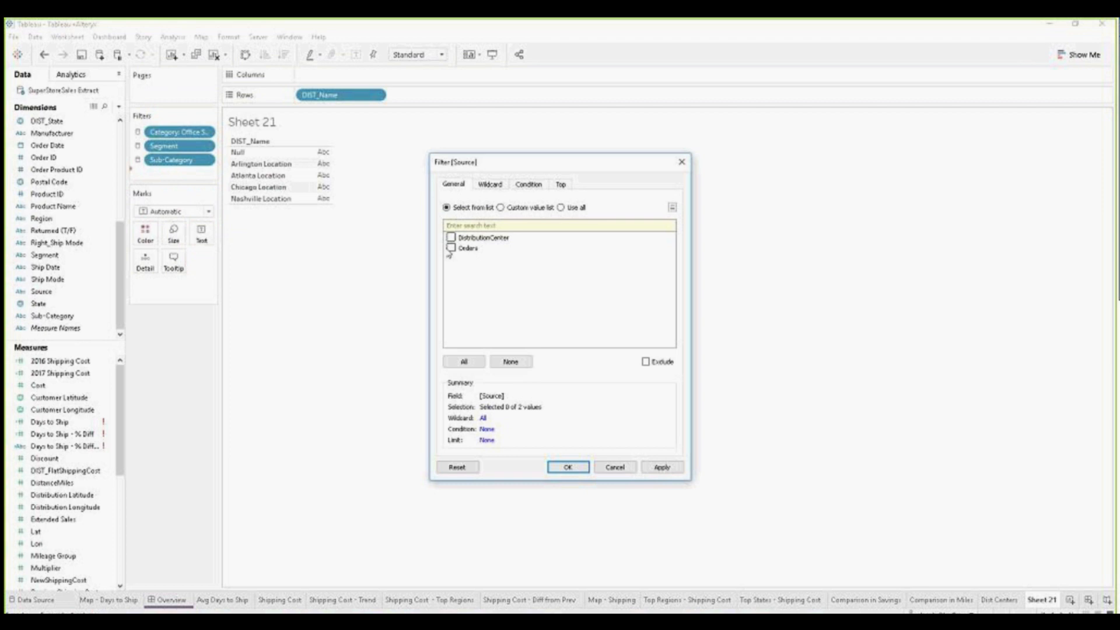
pyautogui.click(565, 468)
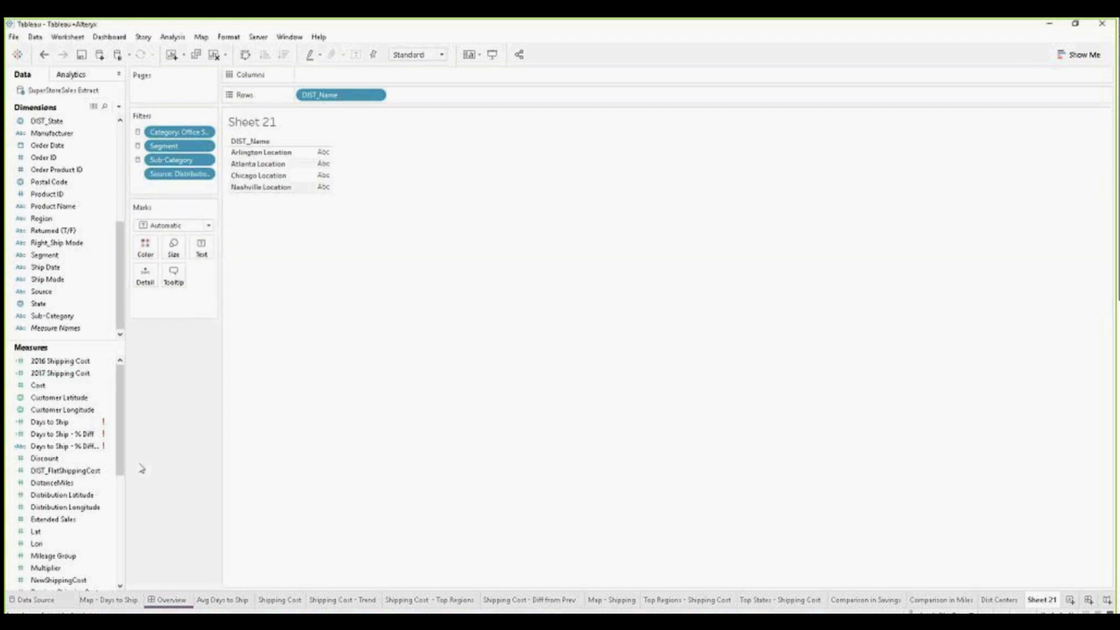
# Step: Chart NewShippingCost as bars for each DIST_Name, sorted in ascending order with mark labels shown
pyautogui.moveTo(59, 579); pyautogui.dragTo(344, 75)
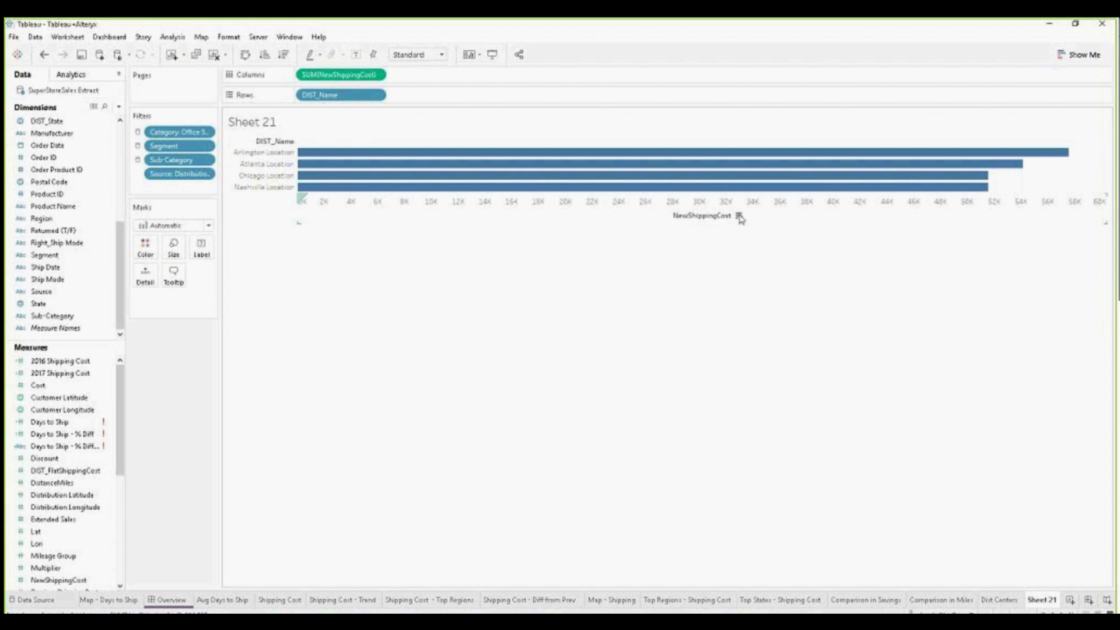
pyautogui.click(738, 216)
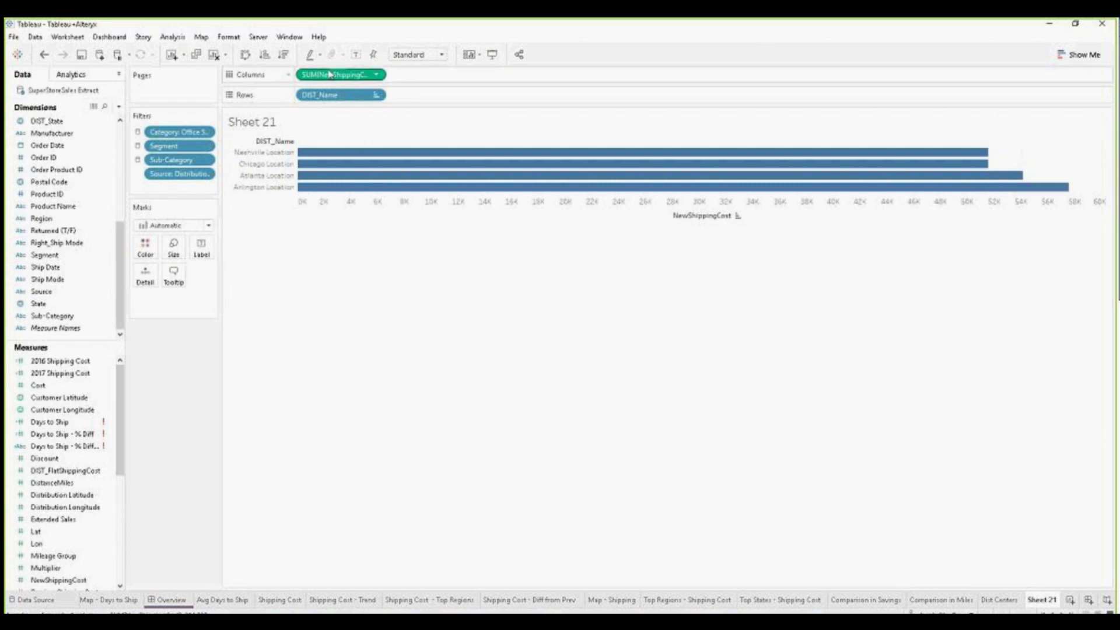
pyautogui.click(357, 56)
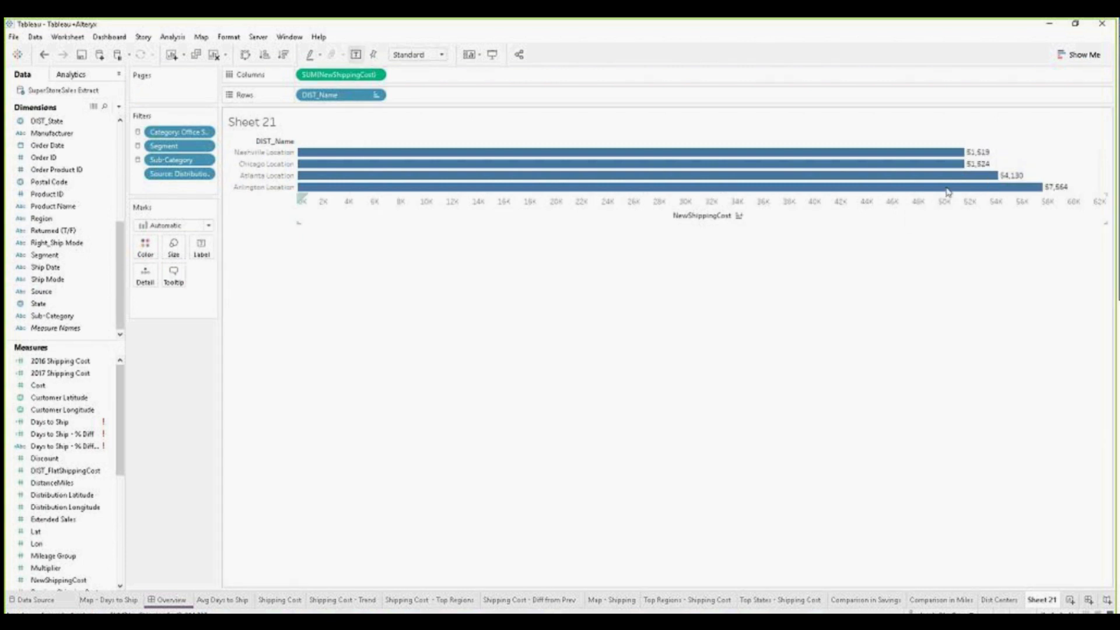
pyautogui.moveTo(414, 169)
pyautogui.click(267, 164)
pyautogui.click(557, 272)
# Step: Replace NewShippingCost on the columns with DistanceMiles to compare total distance by distribution center
pyautogui.click(87, 484)
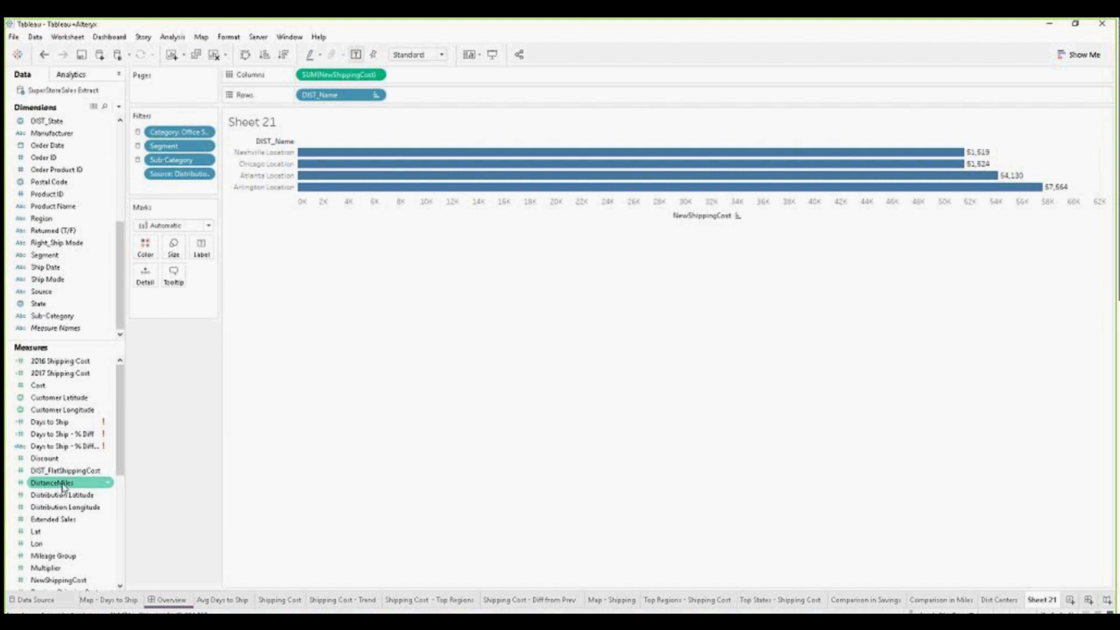
pyautogui.moveTo(63, 487); pyautogui.dragTo(338, 79)
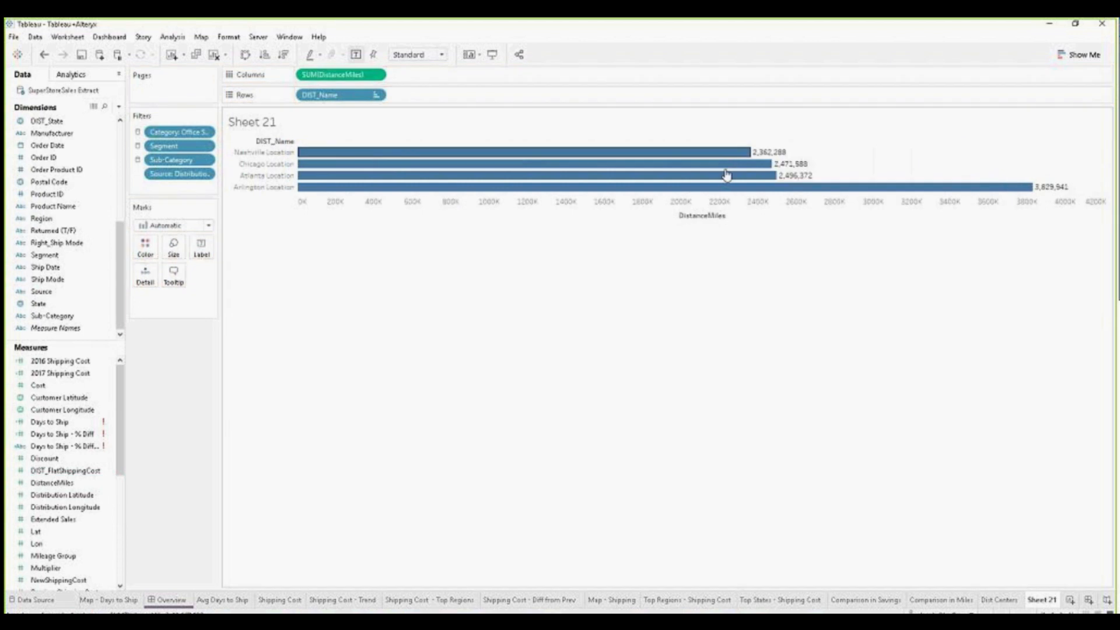
pyautogui.moveTo(996, 192)
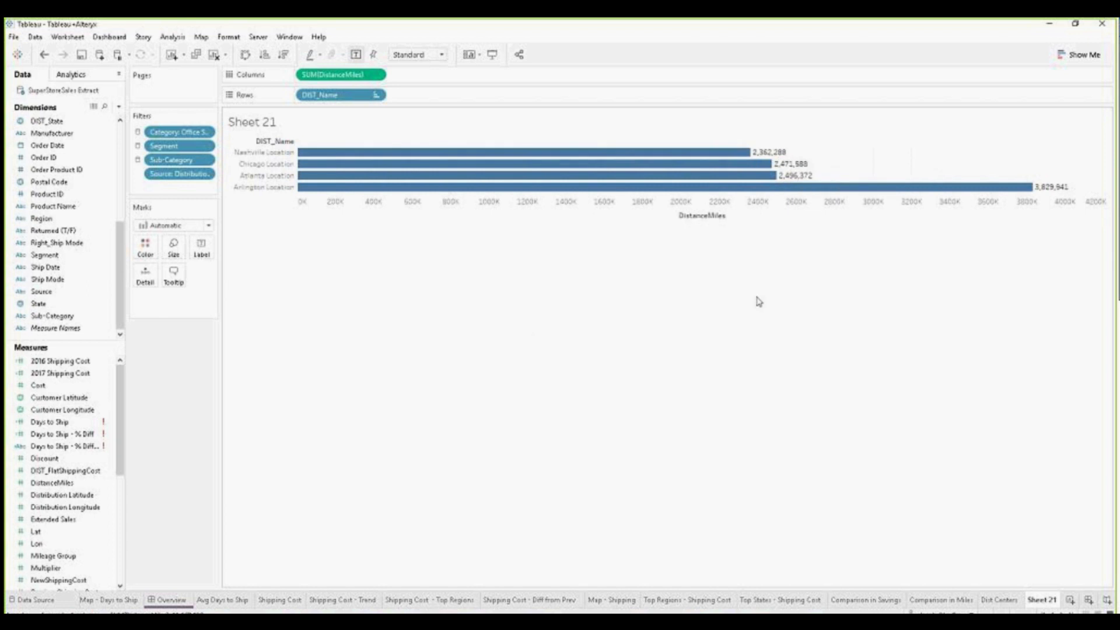
# Step: Switch to the Alteryx+Tableau presentation in PowerPoint and present from The Recommendation slide through to the dollar savings comparison
pyautogui.press('super+Tab')
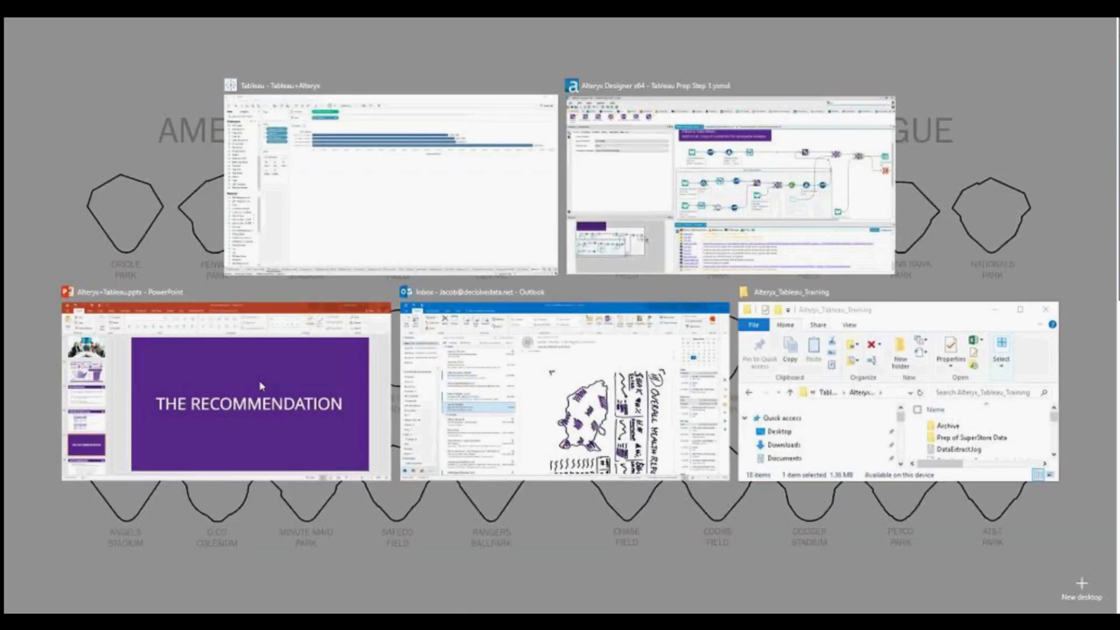
pyautogui.click(261, 386)
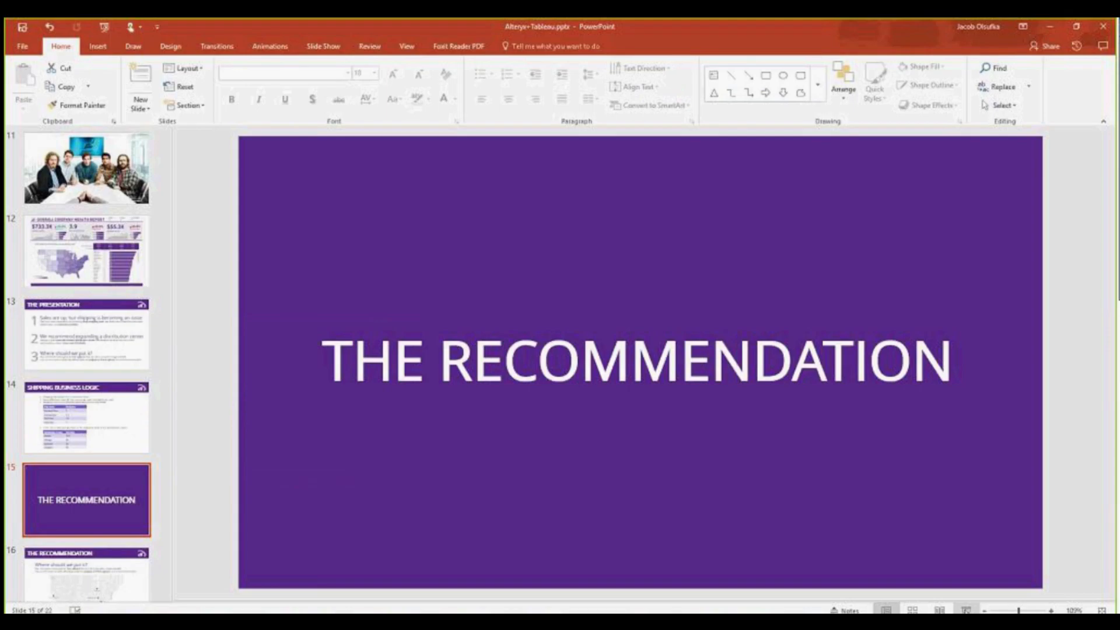
pyautogui.hotkey('shift', 'F5')
pyautogui.click(733, 352)
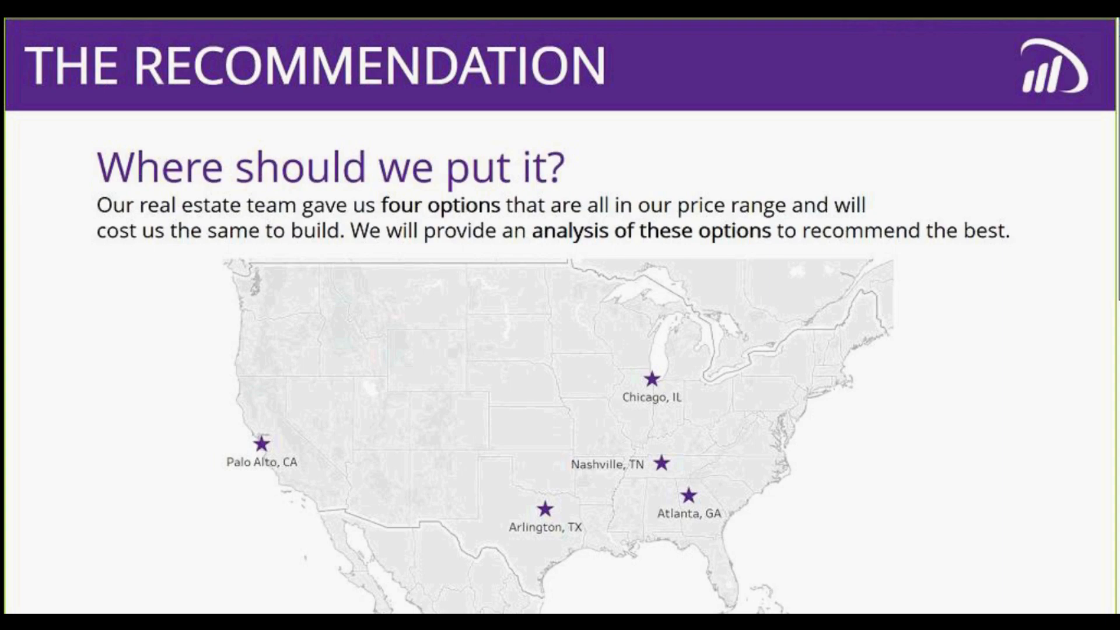
pyautogui.click(736, 356)
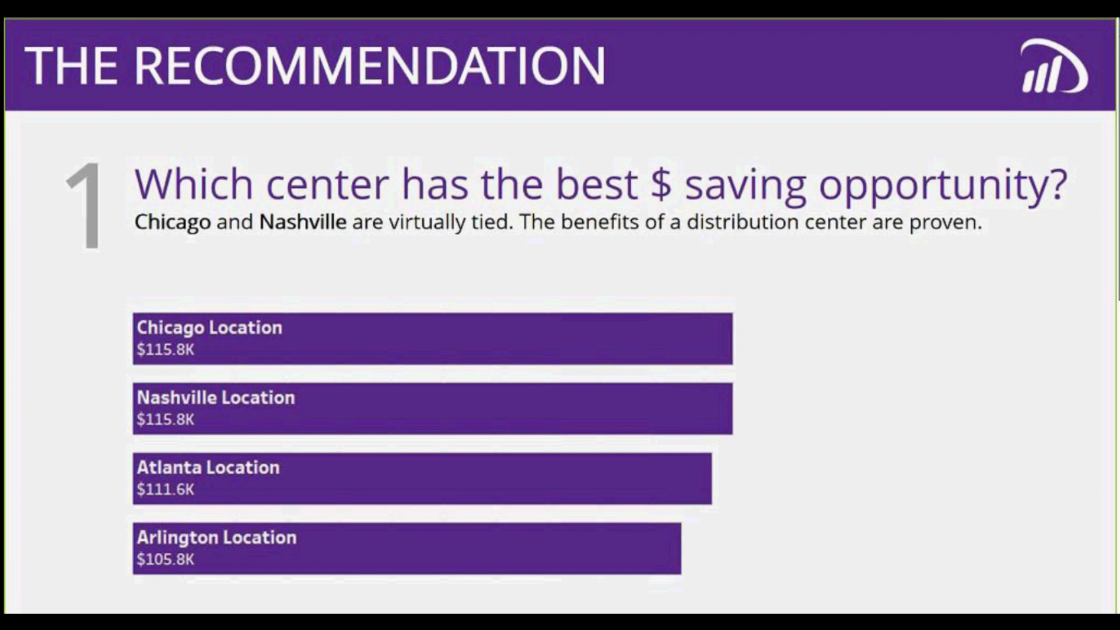